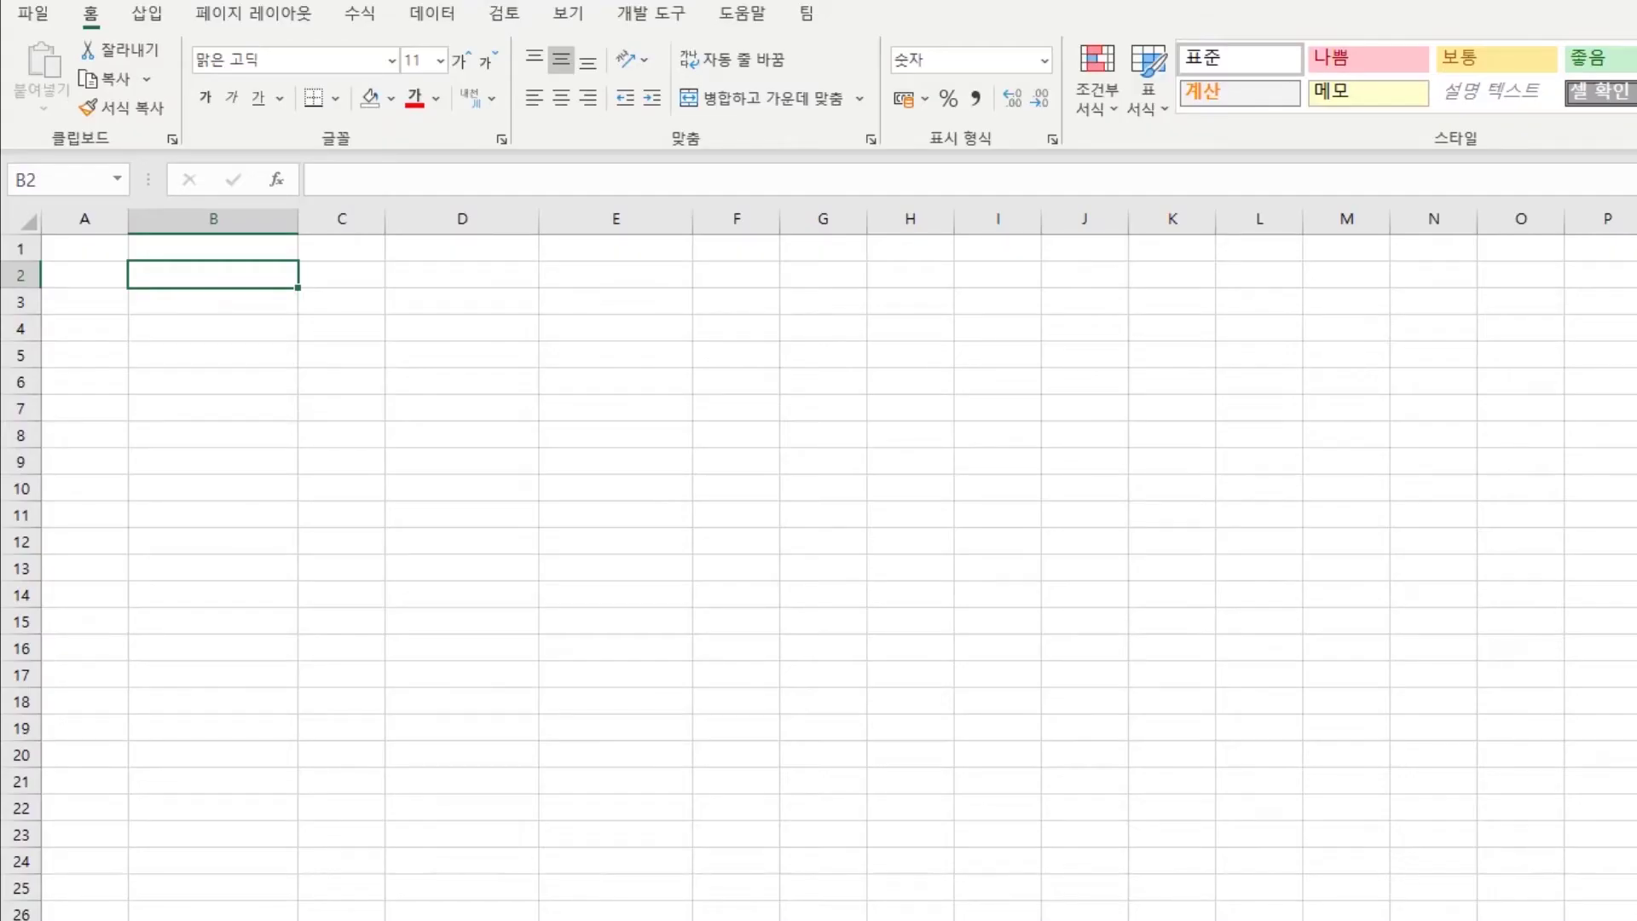
- Enter 123456 in cell B2 and reselect the cell
{"action": "type", "text": "123456"}
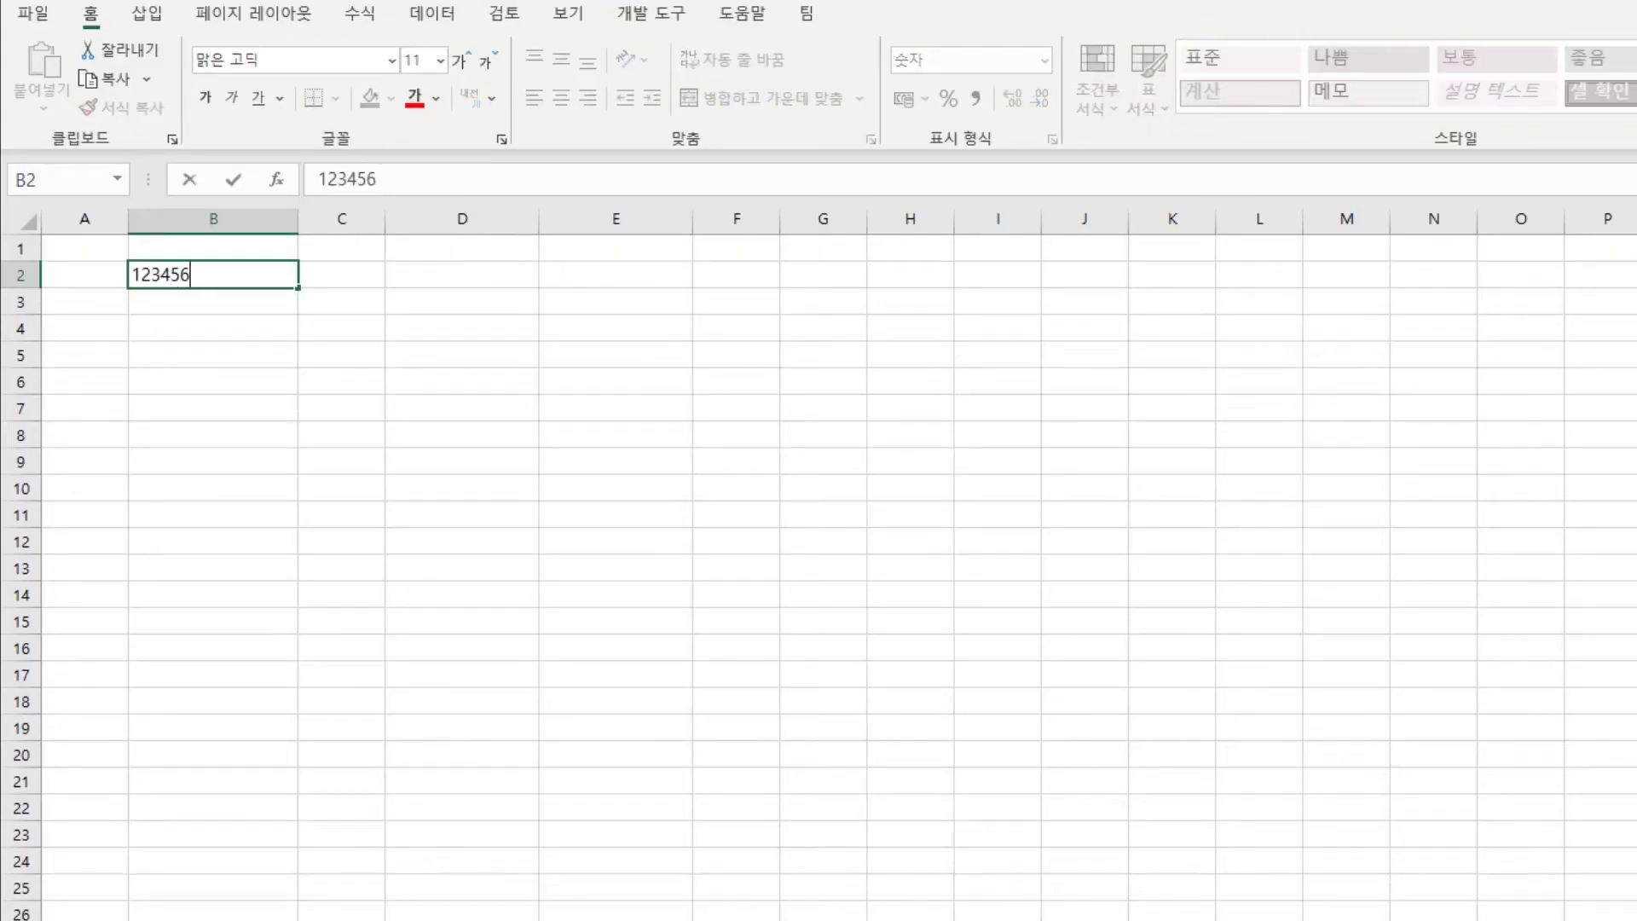
{"action": "key", "text": "Return"}
{"action": "left_click", "coordinate": [213, 274]}
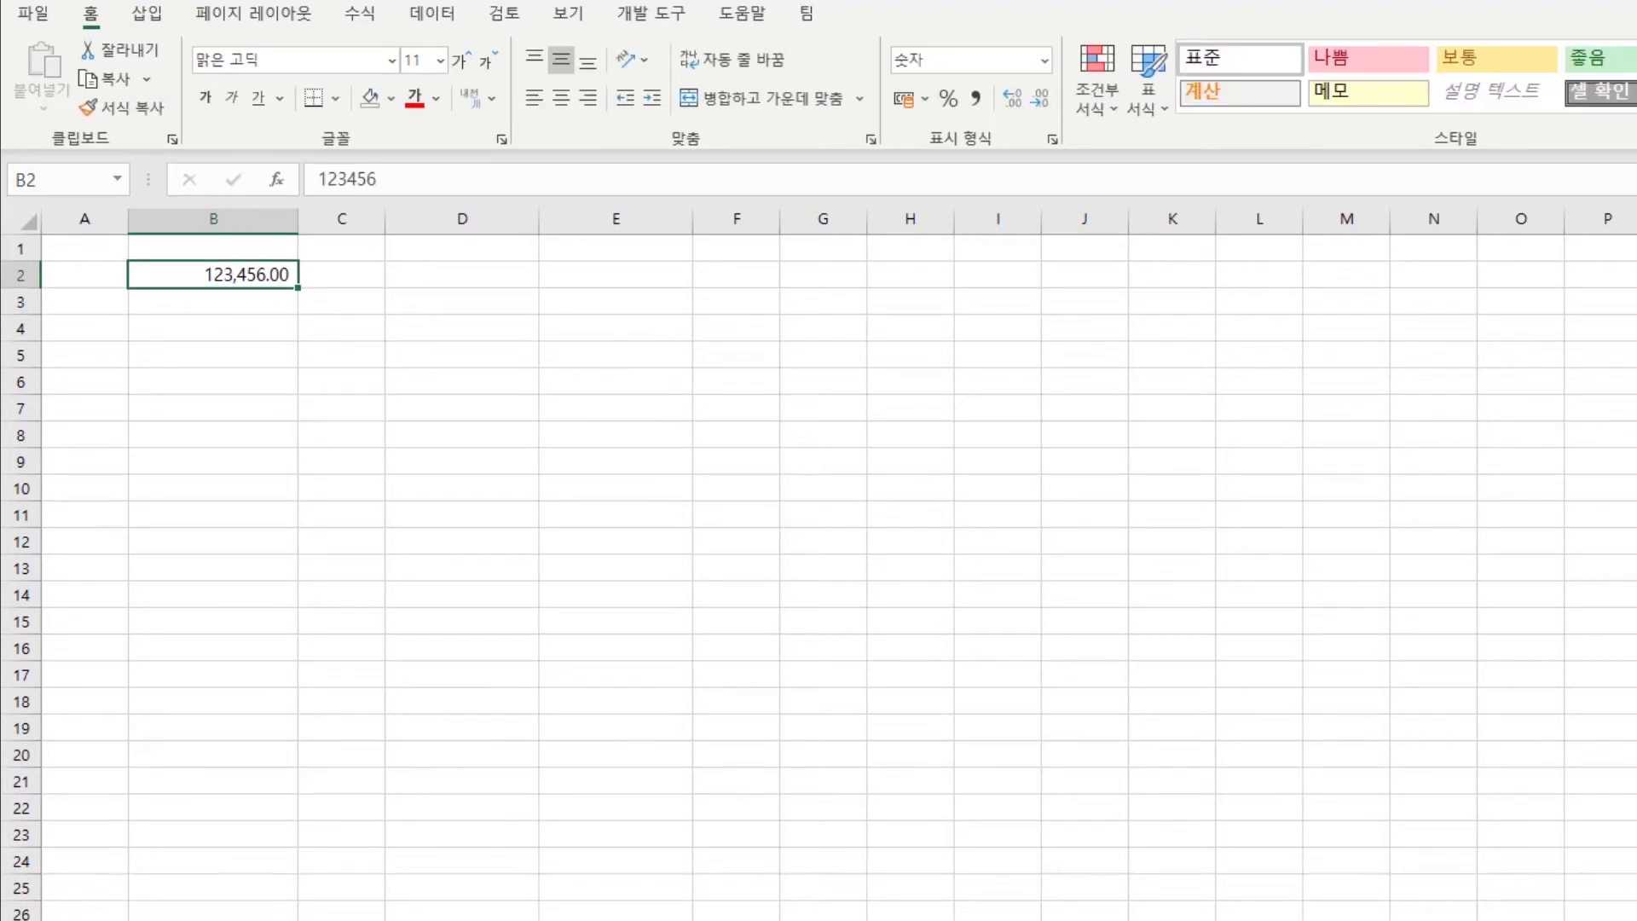
- Open the cell formatting settings for B2 and compare the previews of the General and Number categories
{"action": "key", "text": "ctrl+1"}
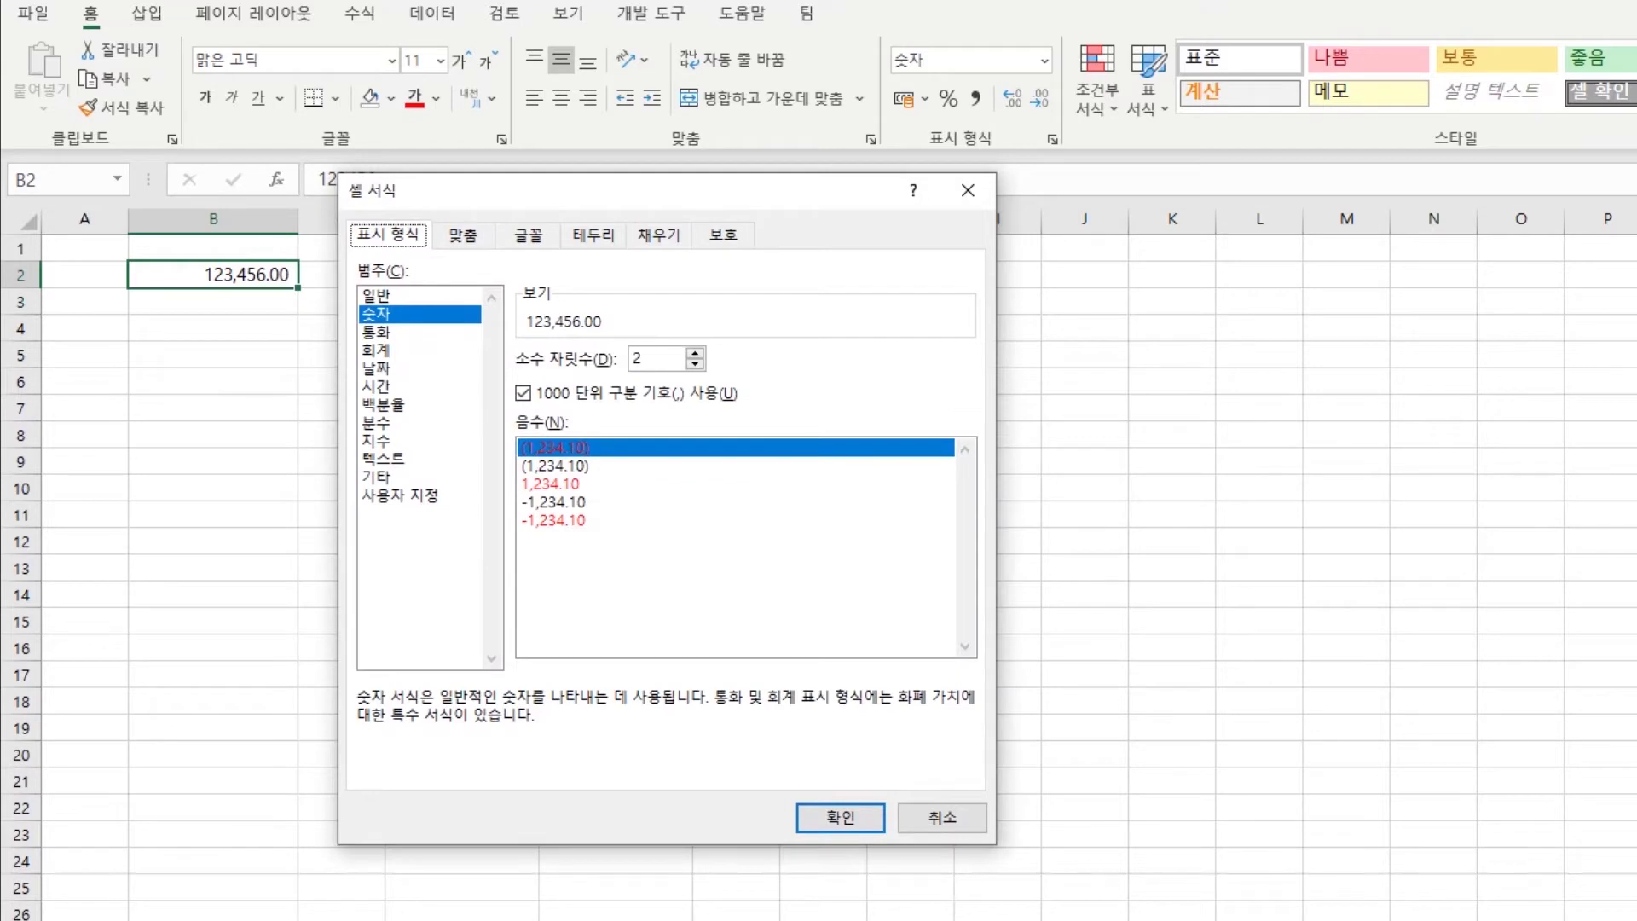
{"action": "left_click_drag", "start_coordinate": [655, 191], "coordinate": [660, 275]}
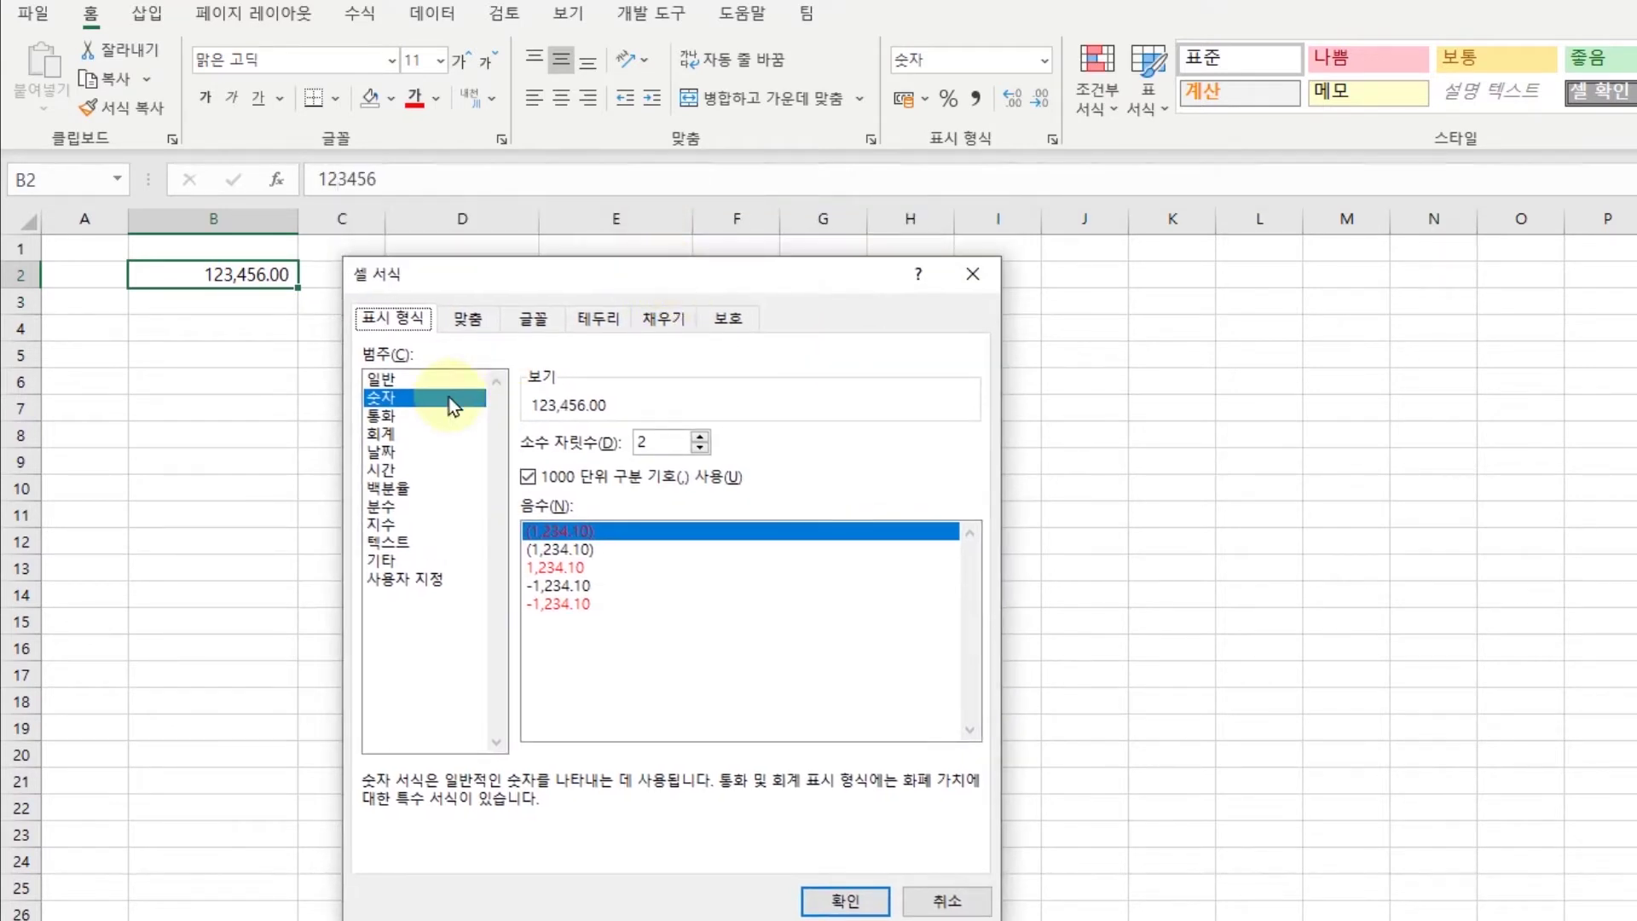
{"action": "left_click", "coordinate": [391, 379]}
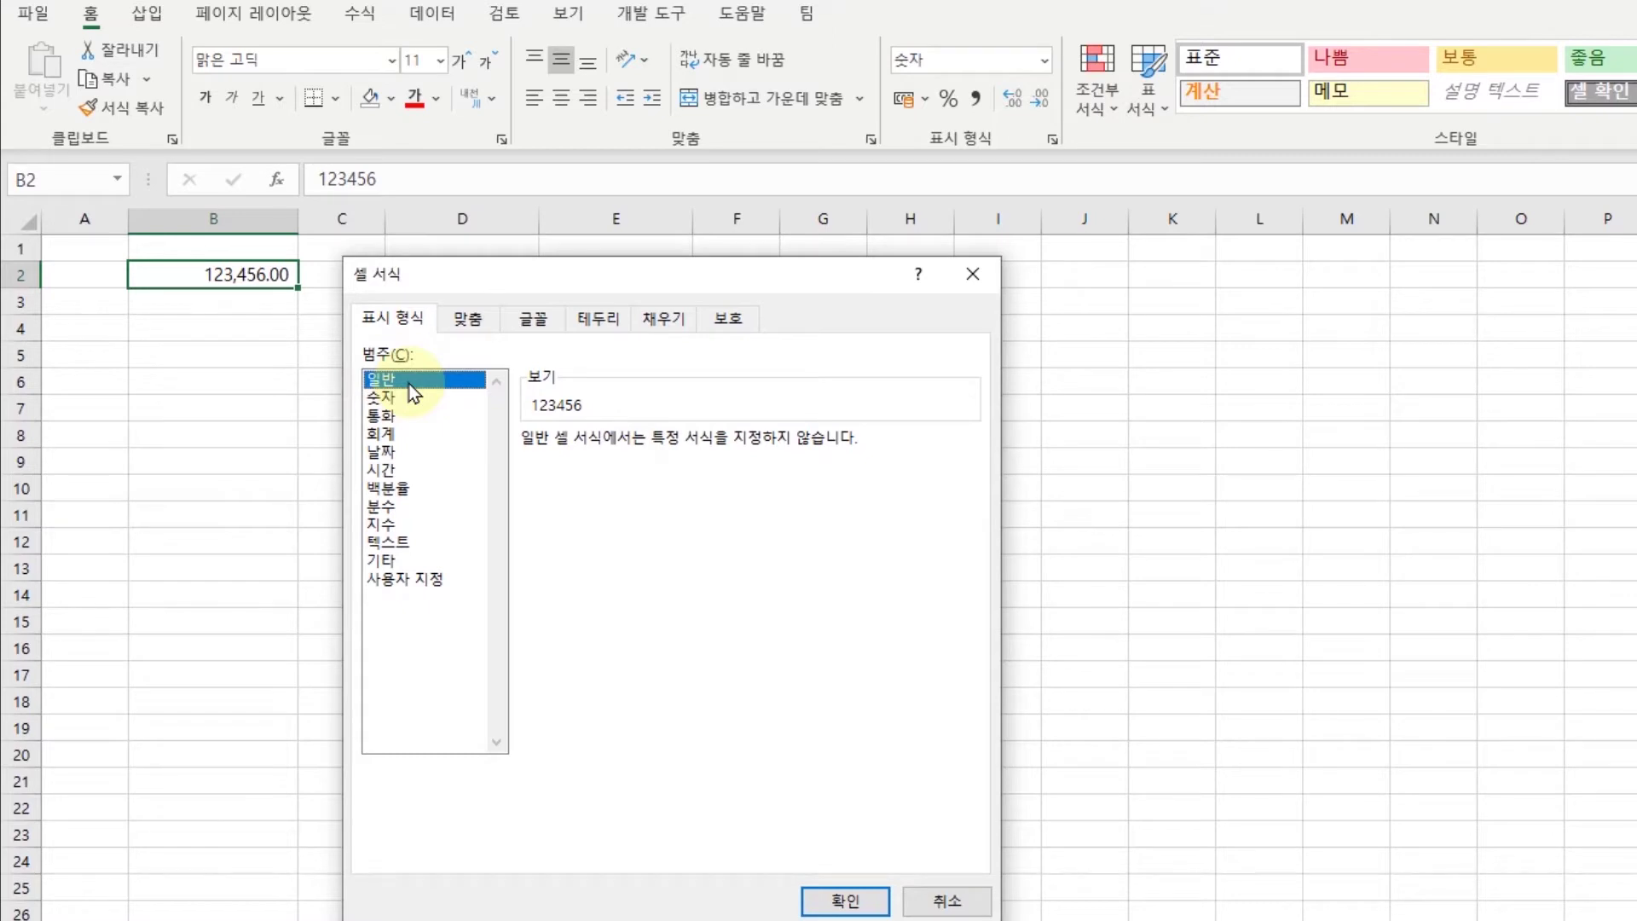
{"action": "left_click", "coordinate": [401, 397]}
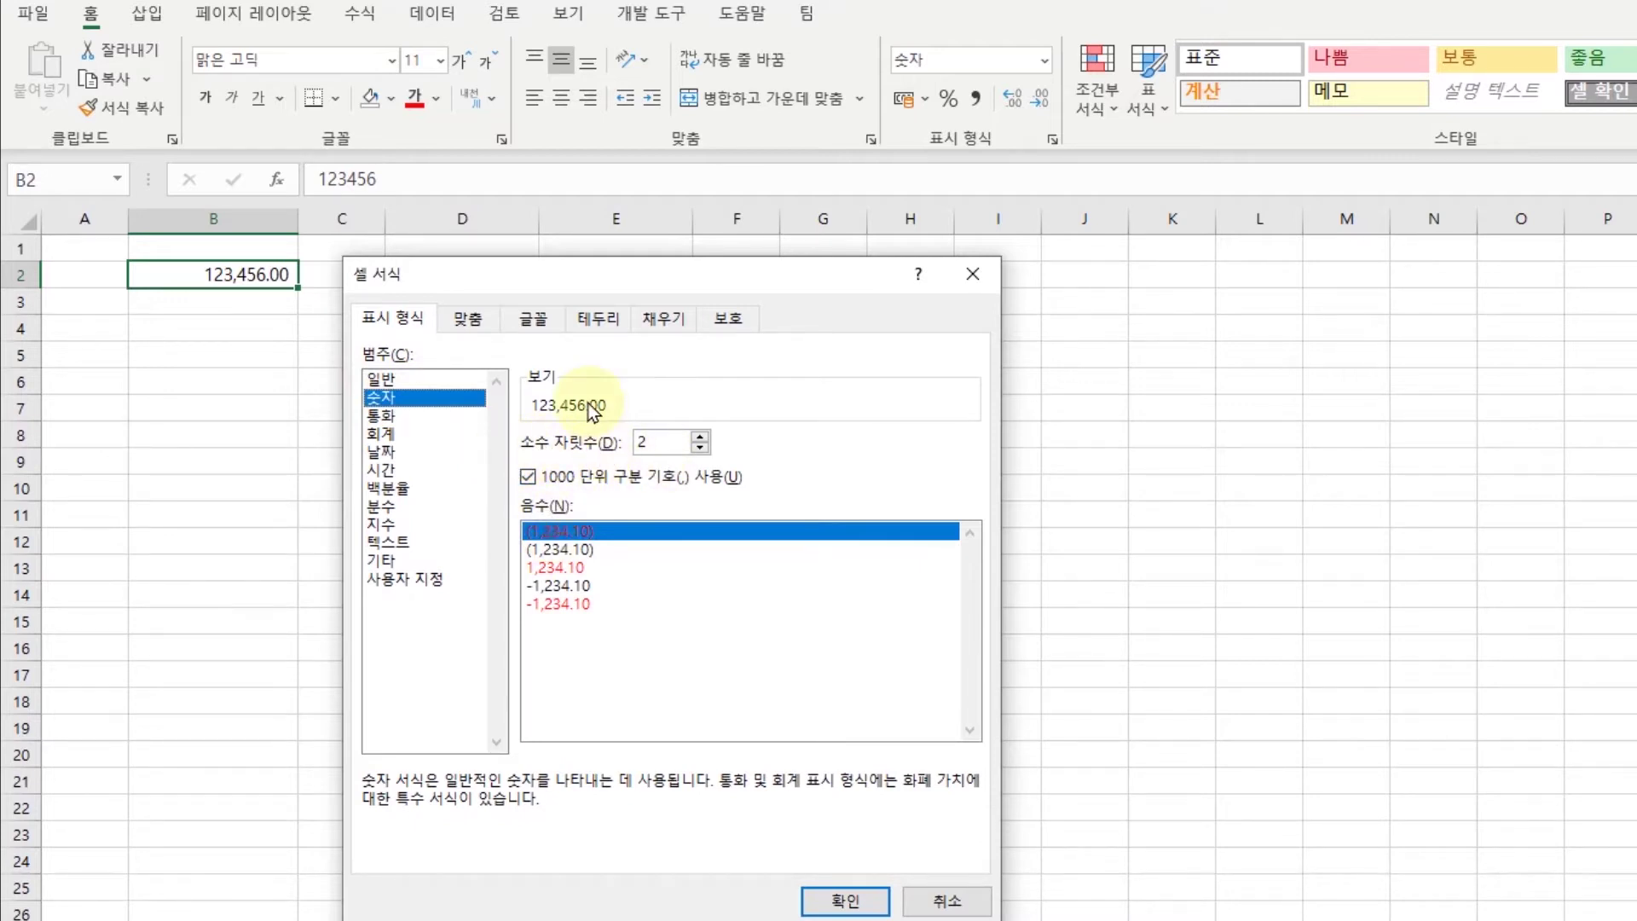
- Preview B2's Number format with 0 decimal places and without the thousands separator, restoring 2 decimals and the separator
{"action": "left_click", "coordinate": [698, 447]}
{"action": "left_click", "coordinate": [698, 446]}
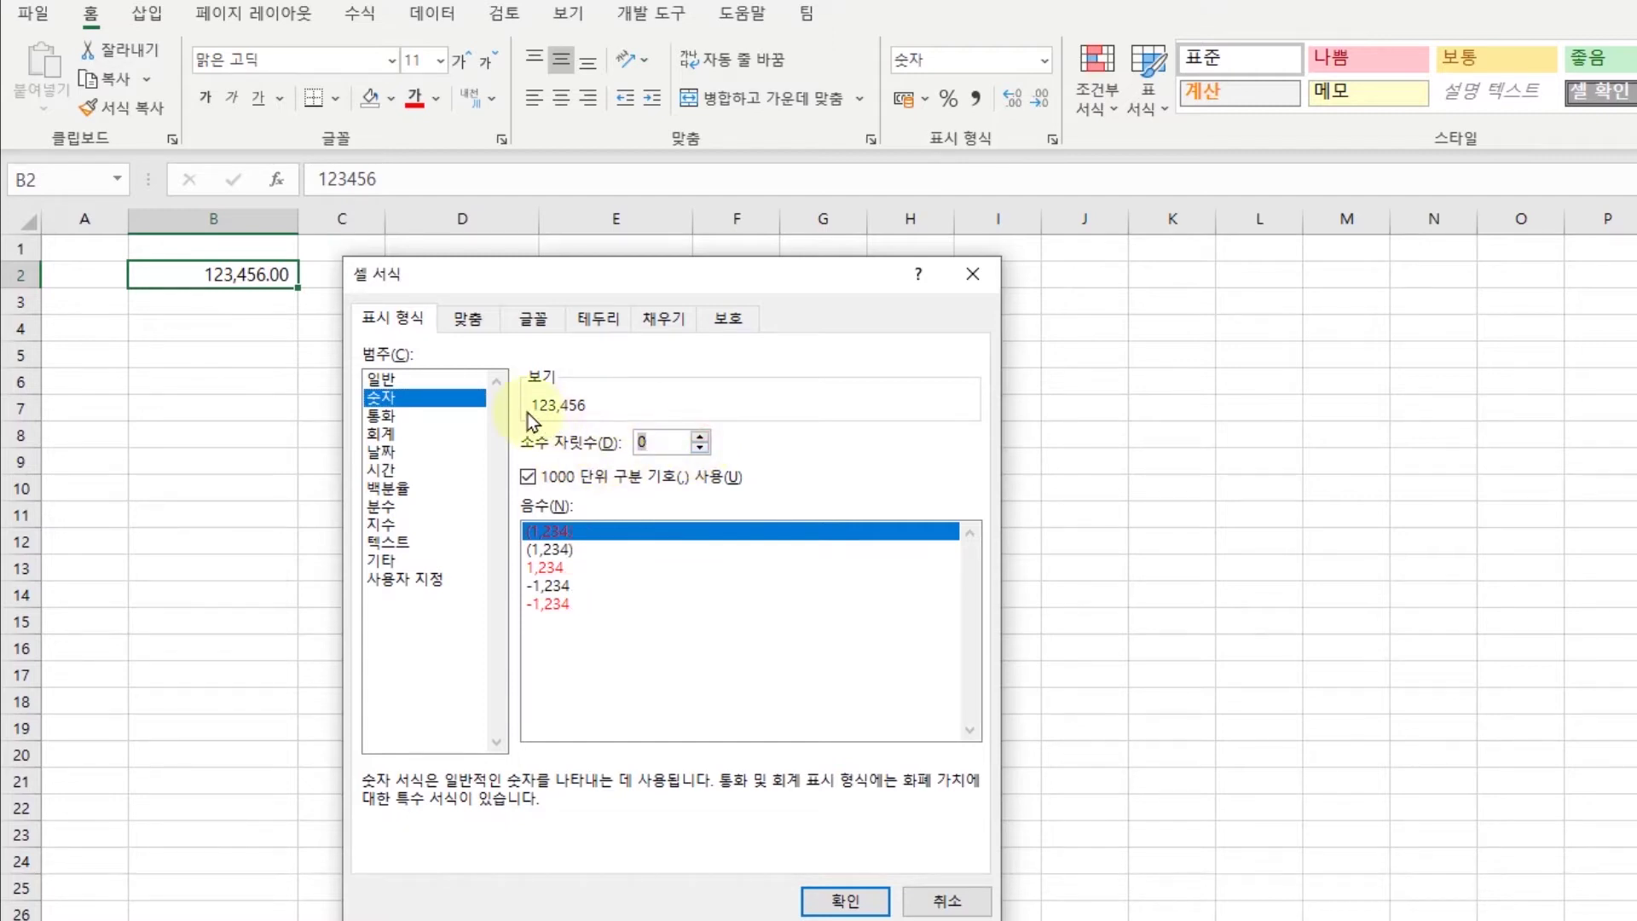
{"action": "left_click", "coordinate": [699, 436]}
{"action": "left_click", "coordinate": [699, 435]}
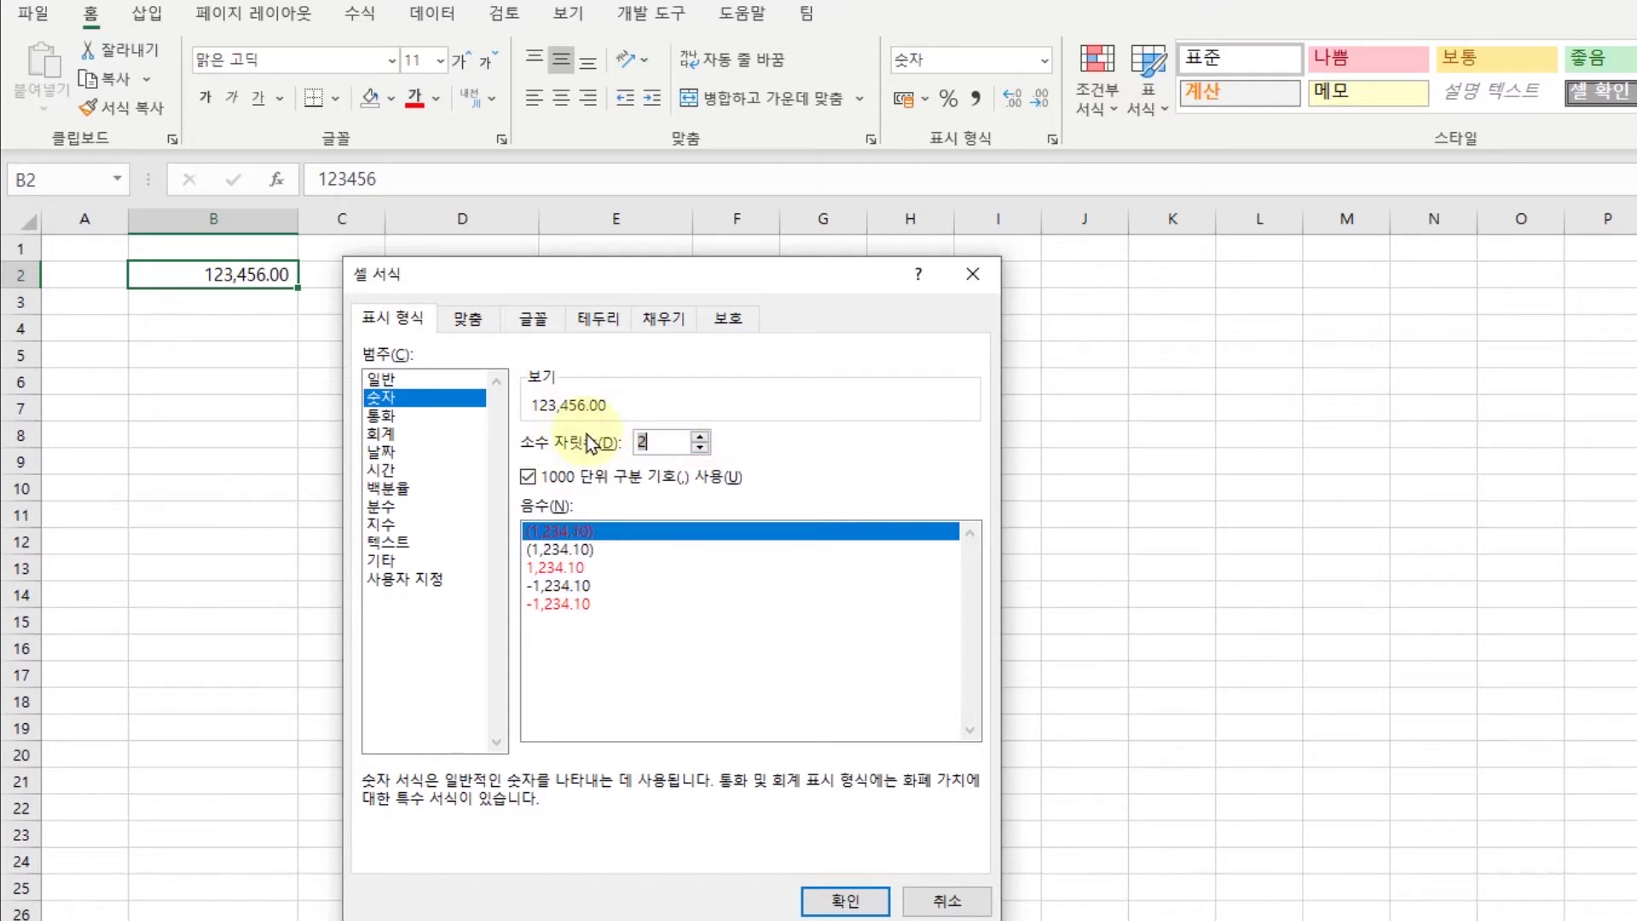
{"action": "left_click", "coordinate": [527, 476]}
{"action": "left_click", "coordinate": [528, 477]}
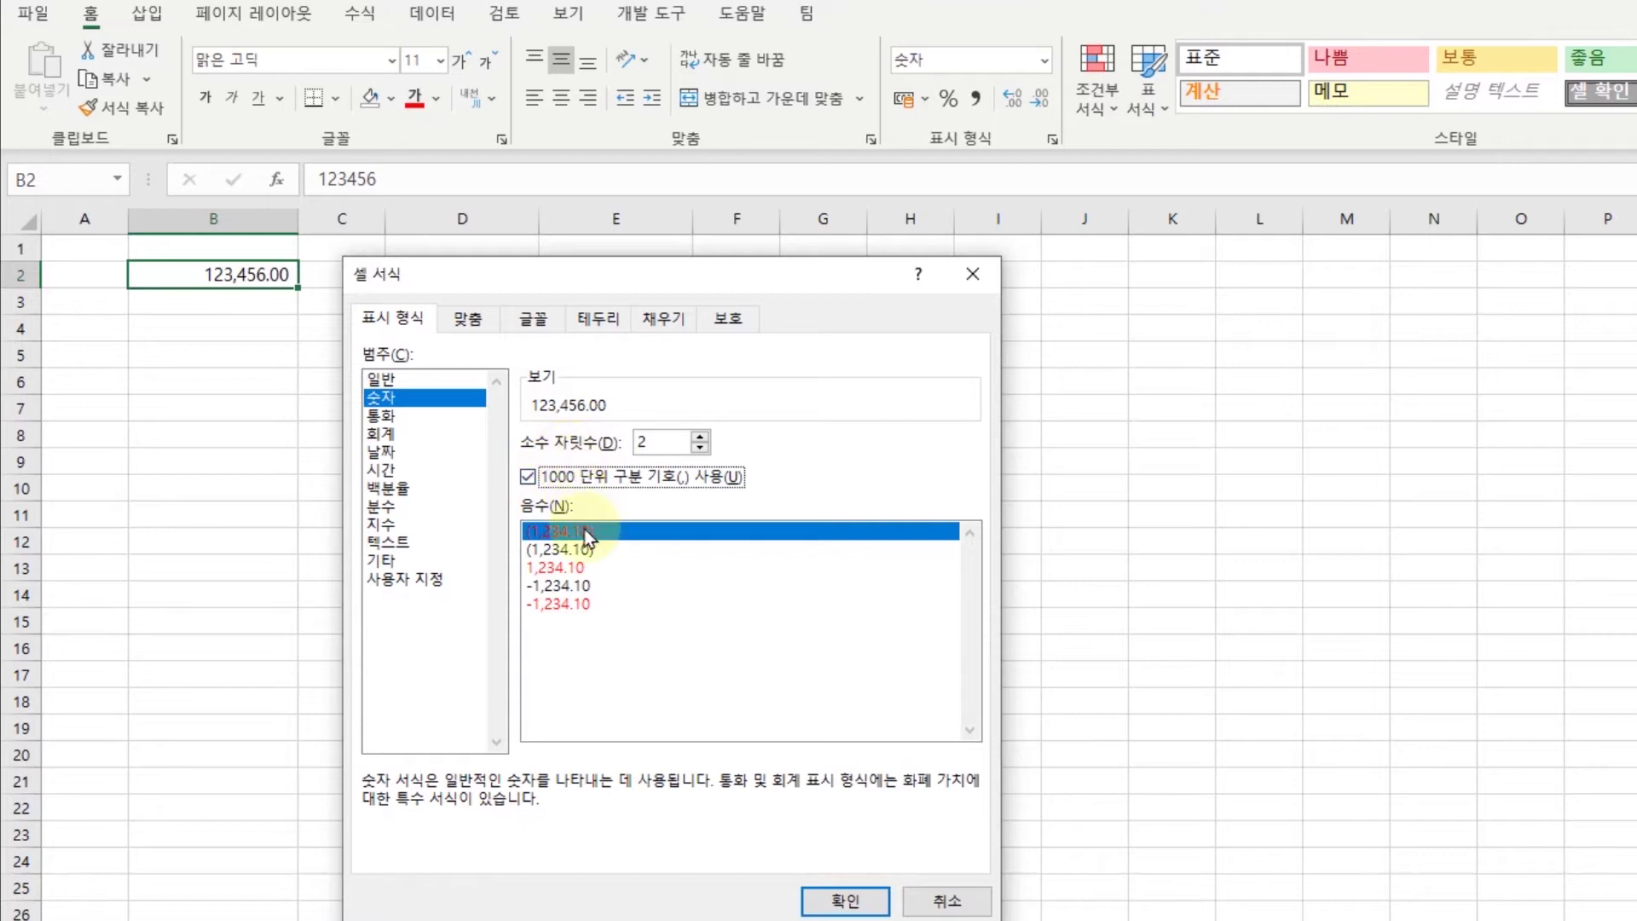
- Try several negative-number styles for B2 and settle on the red -1,234.10 style
{"action": "left_click", "coordinate": [585, 567]}
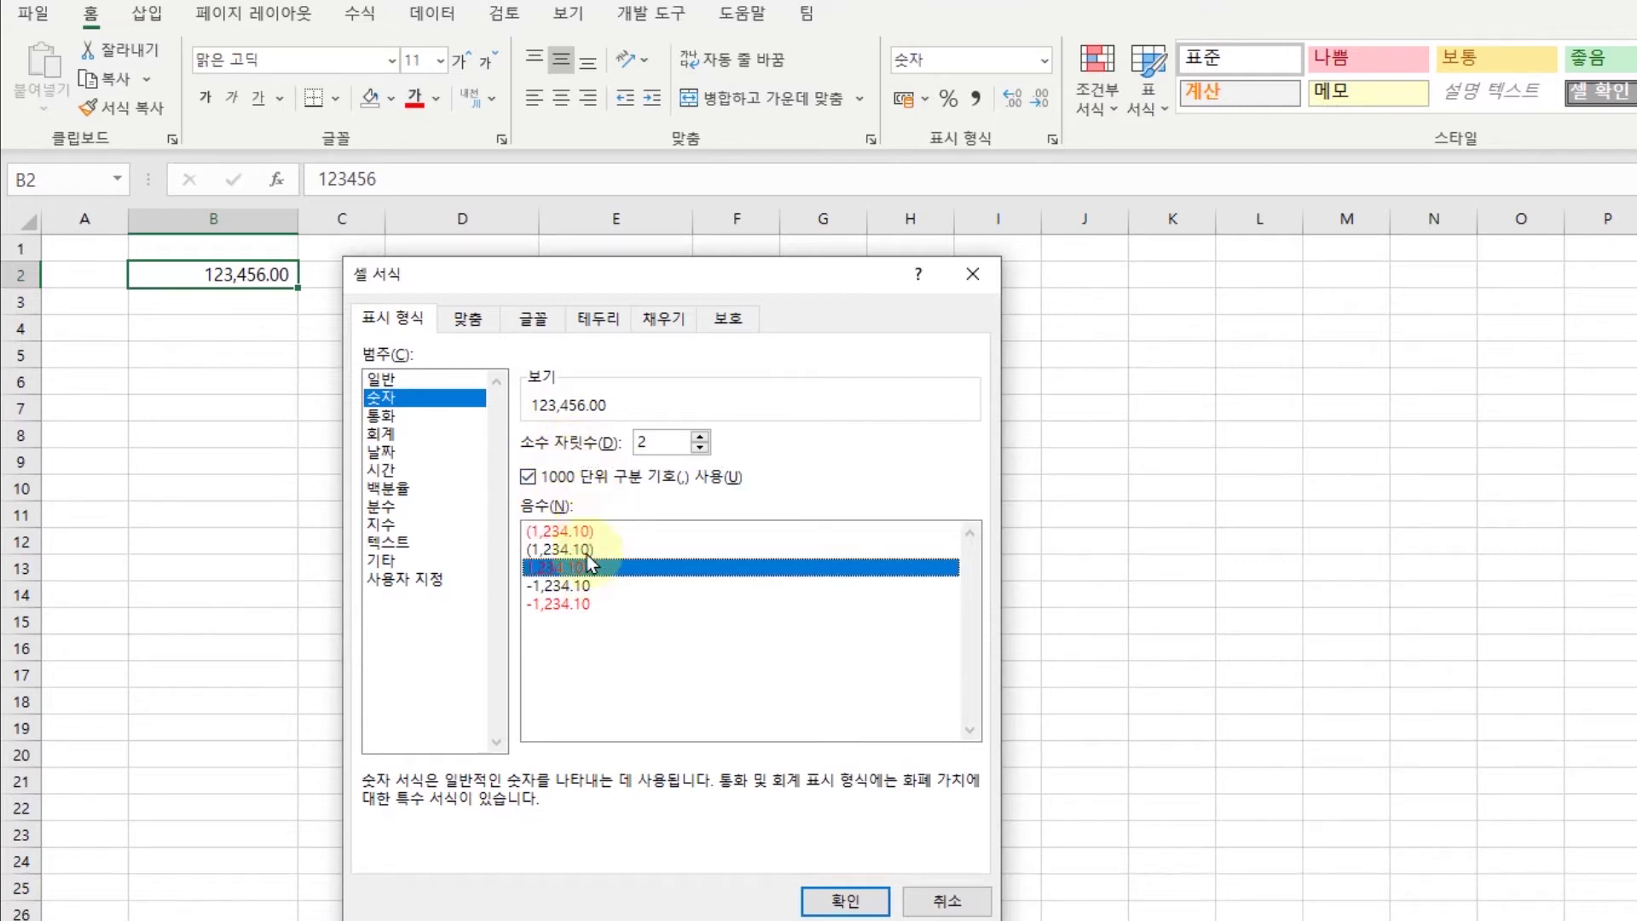
{"action": "left_click", "coordinate": [584, 532]}
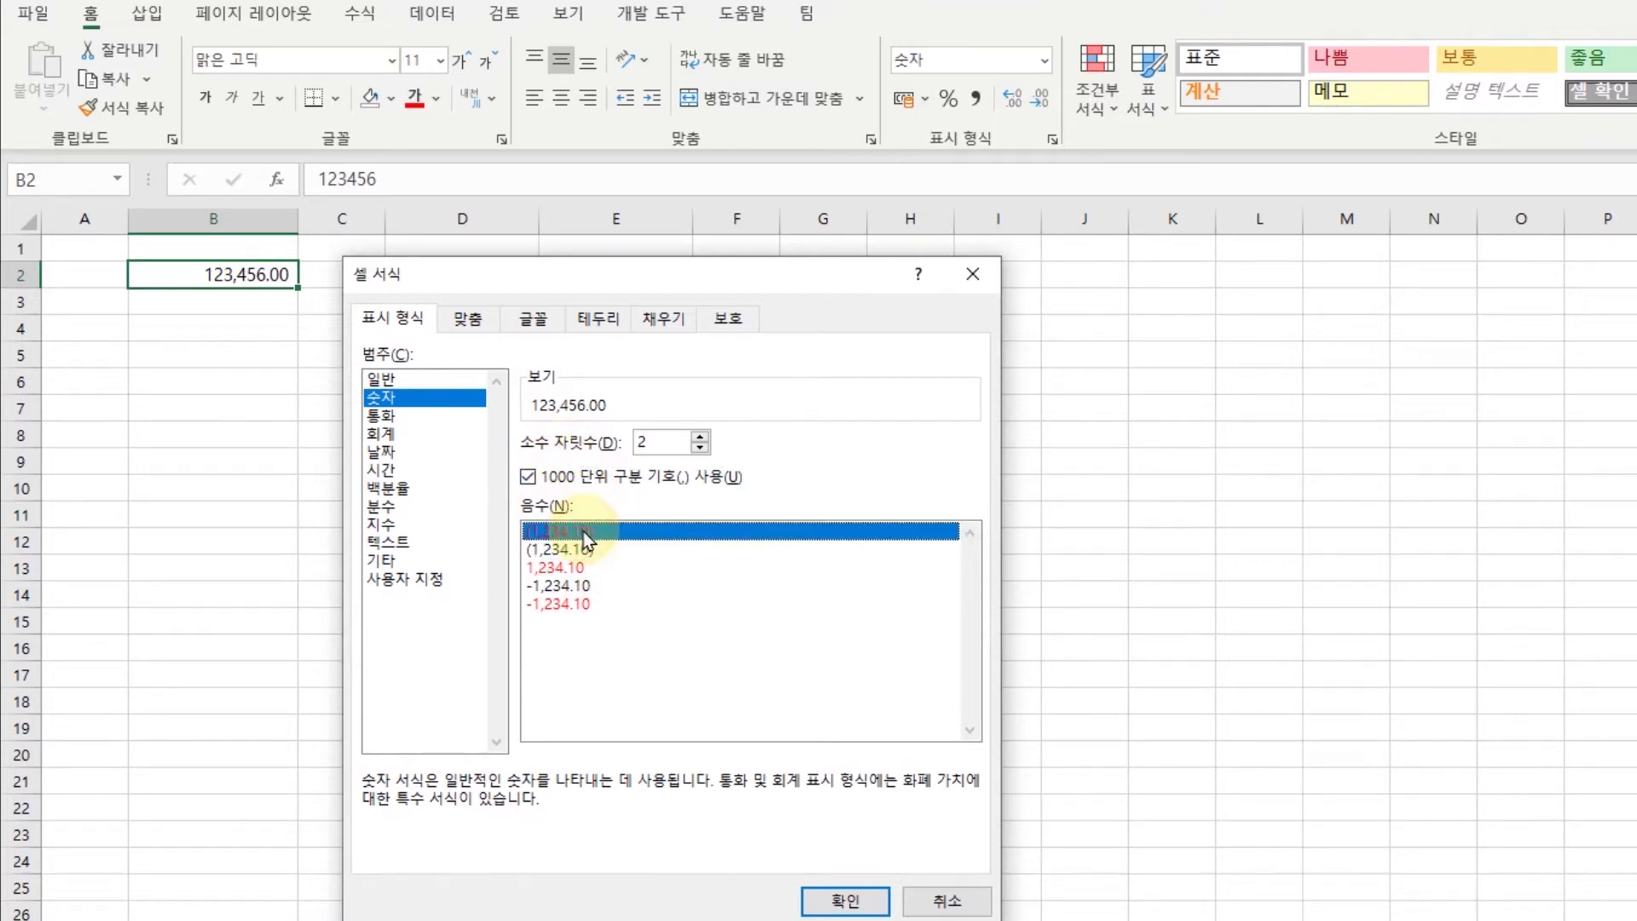
{"action": "left_click", "coordinate": [586, 549]}
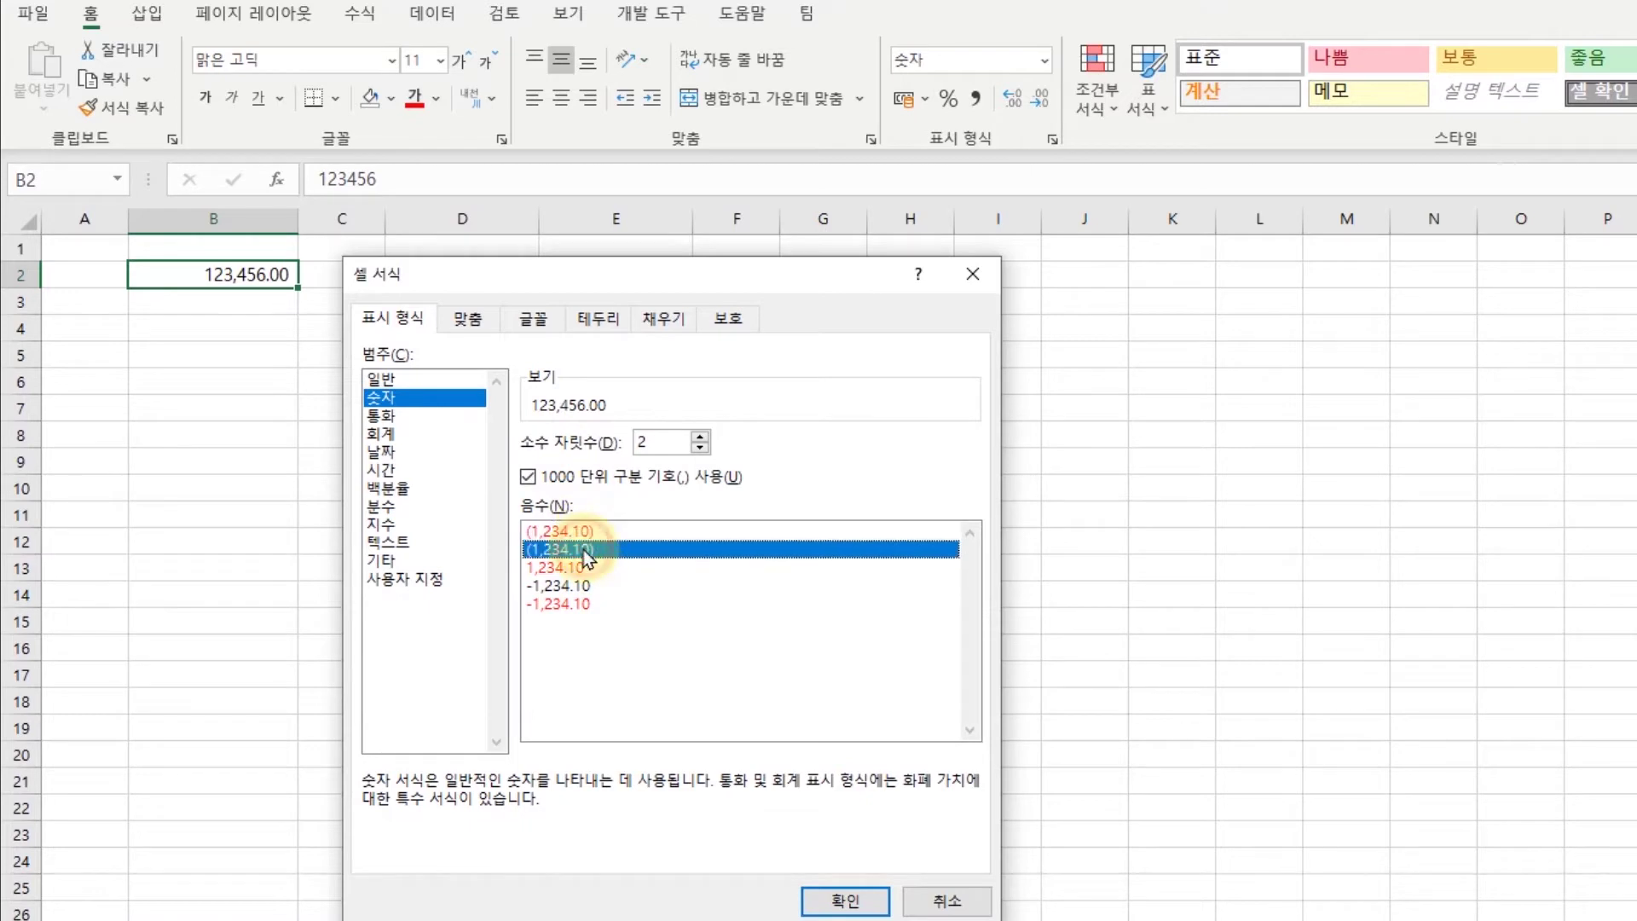
{"action": "left_click", "coordinate": [578, 604]}
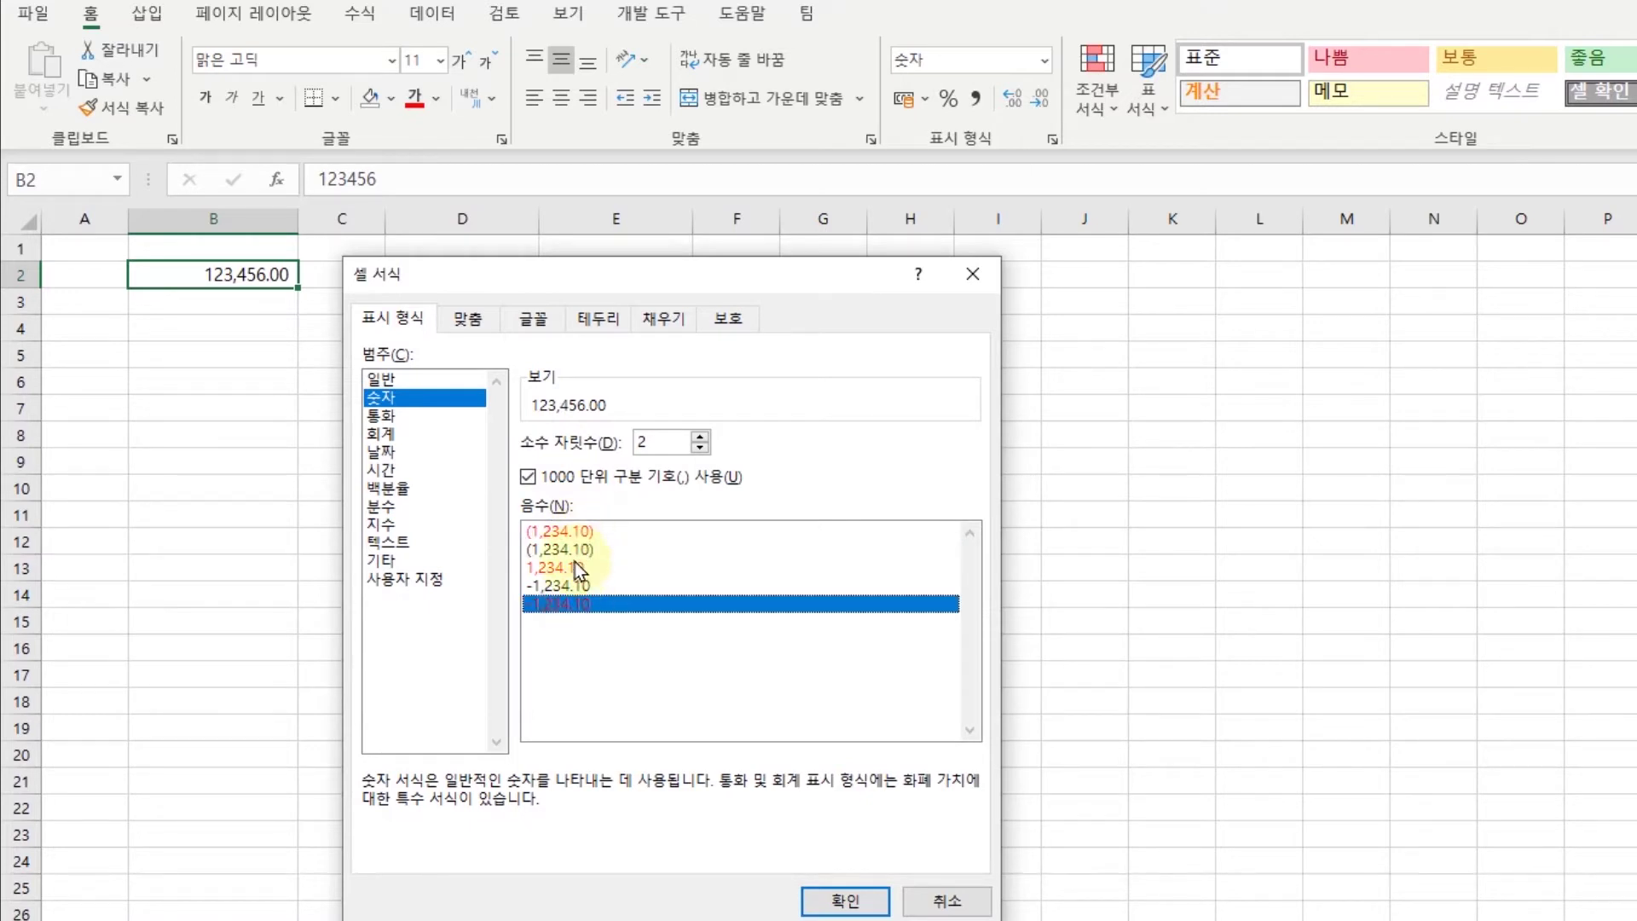
- Compare the Currency and Accounting categories and apply the Currency format with the ₩ symbol to B2
{"action": "left_click", "coordinate": [385, 417]}
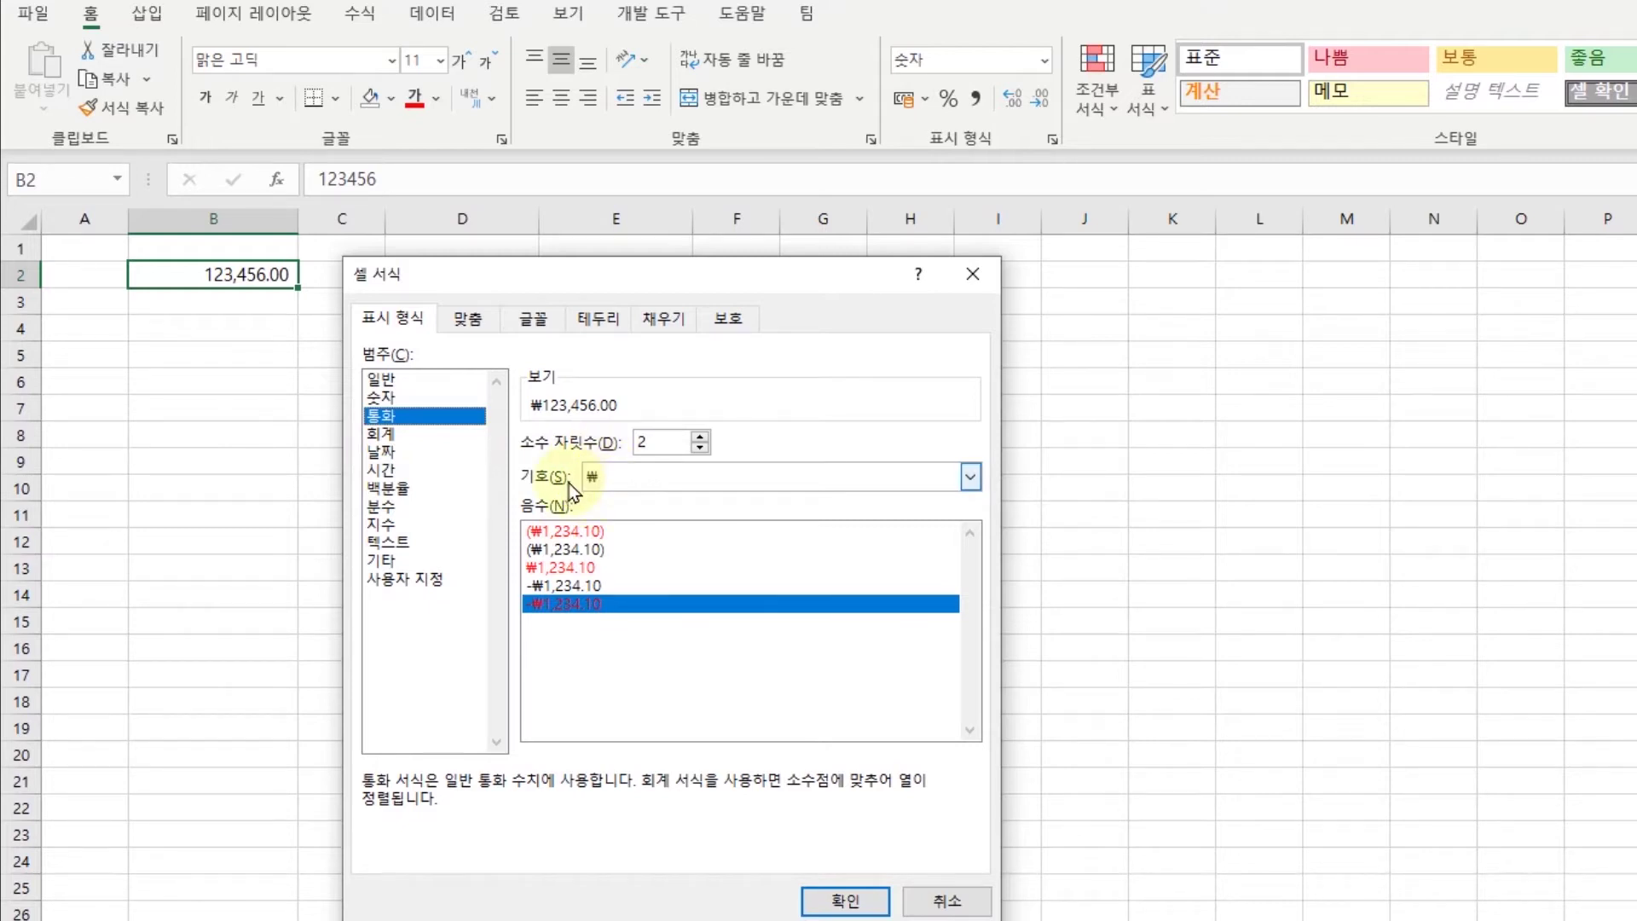
{"action": "left_click", "coordinate": [384, 433]}
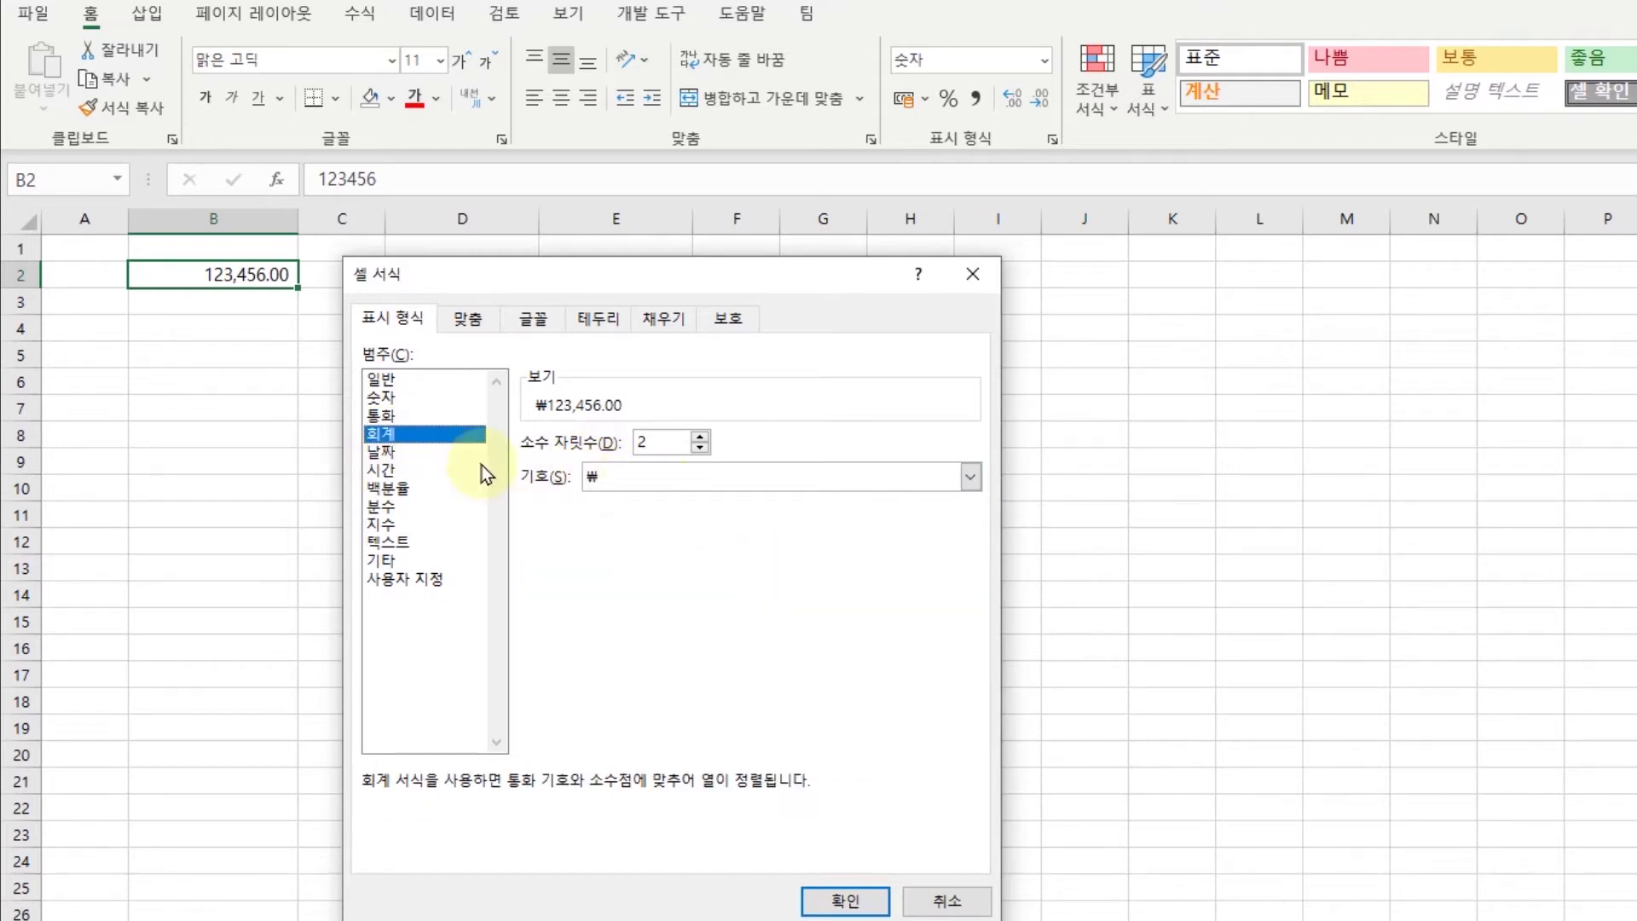
{"action": "left_click", "coordinate": [397, 415]}
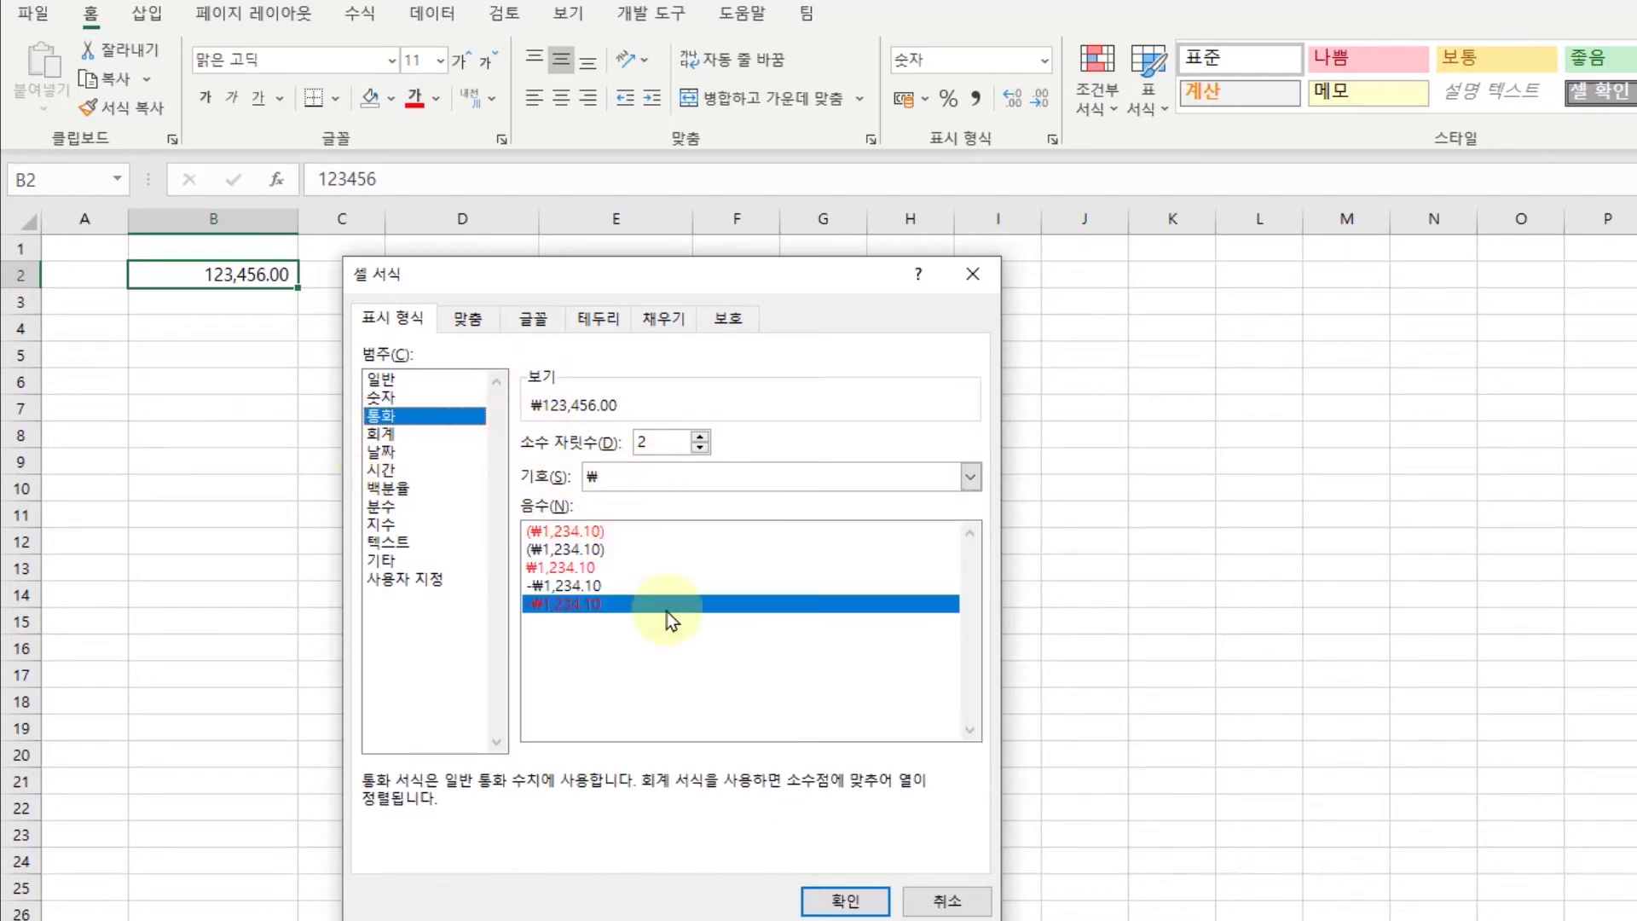
{"action": "left_click", "coordinate": [842, 898]}
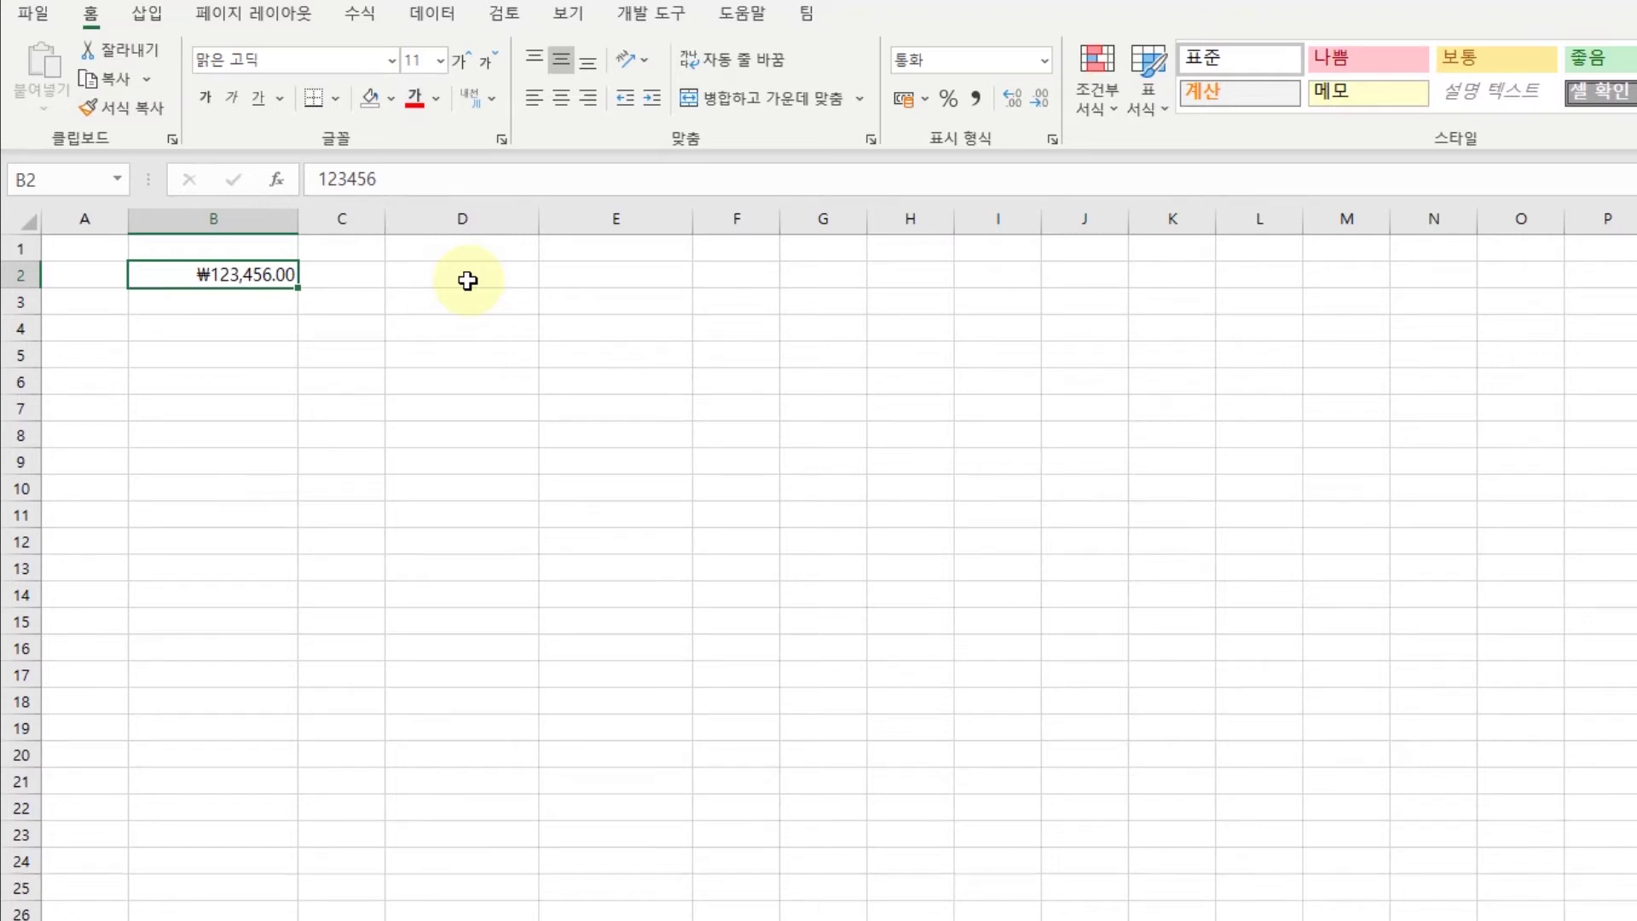
- Enter 12 in cell D2 and 1000 in cell D3
{"action": "left_click", "coordinate": [467, 280]}
{"action": "type", "text": "12"}
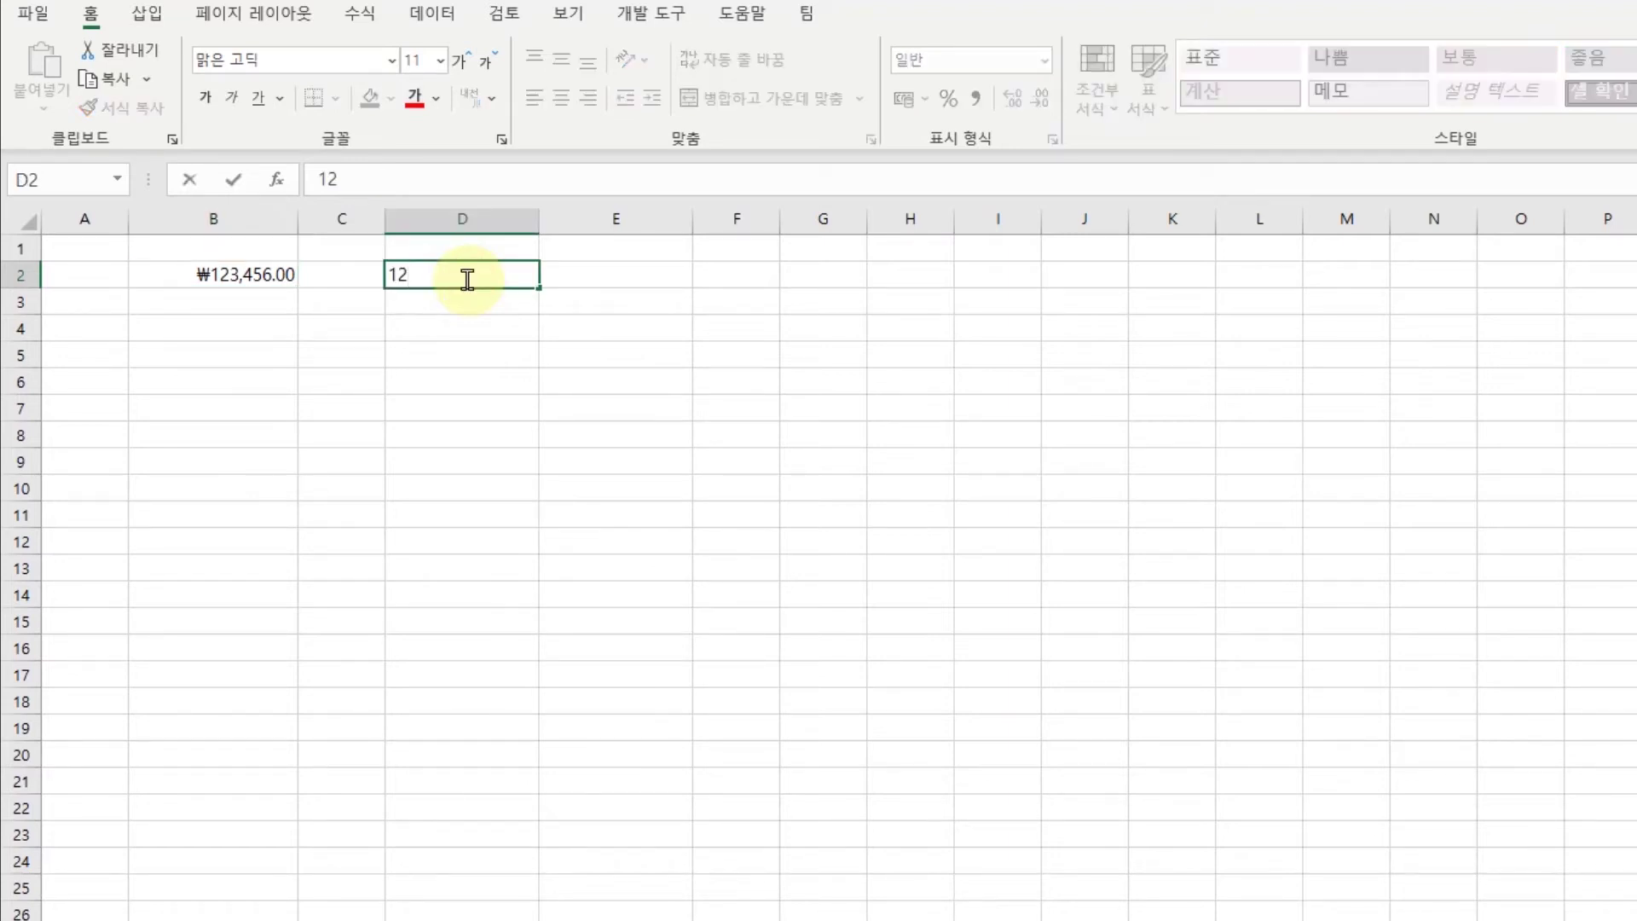
{"action": "key", "text": "Return"}
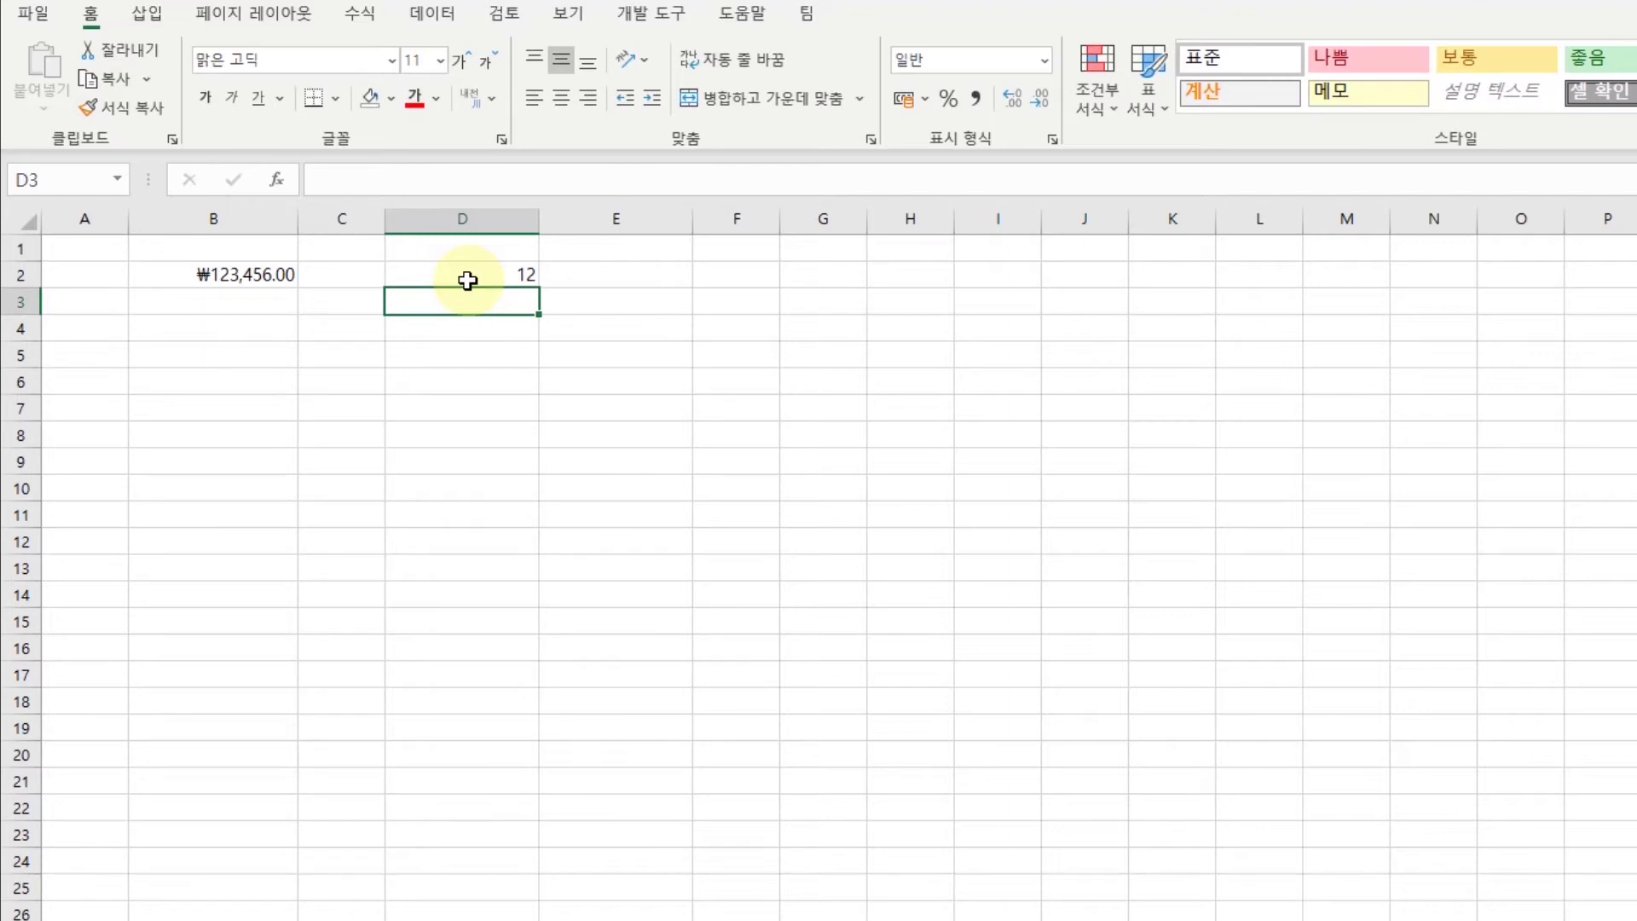
{"action": "type", "text": "1000"}
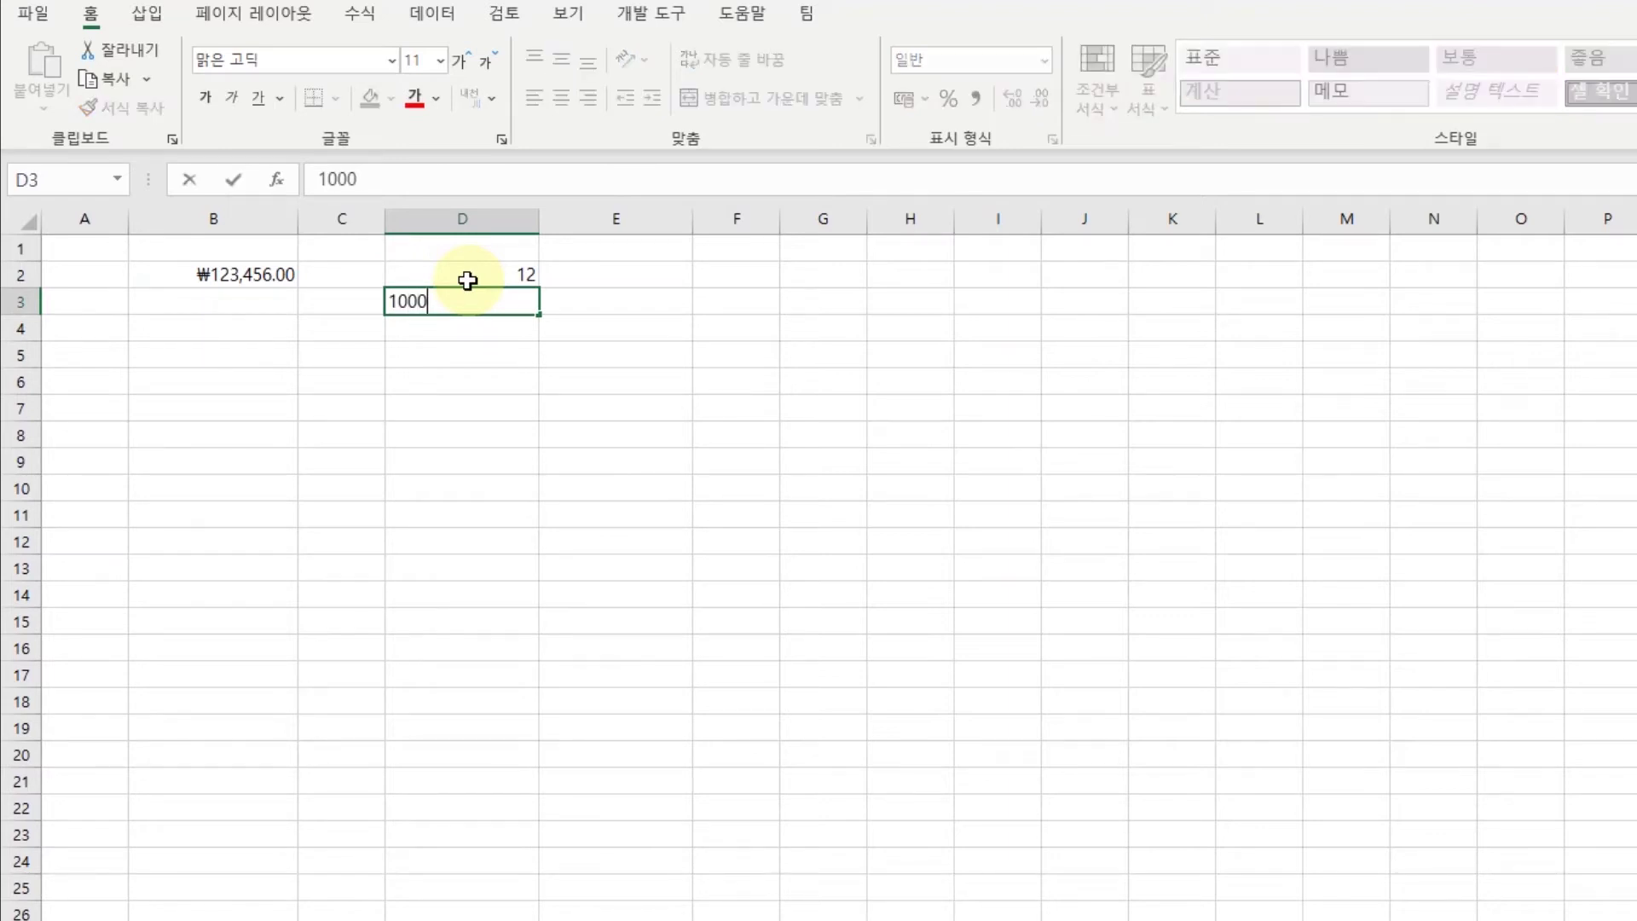
{"action": "key", "text": "Return"}
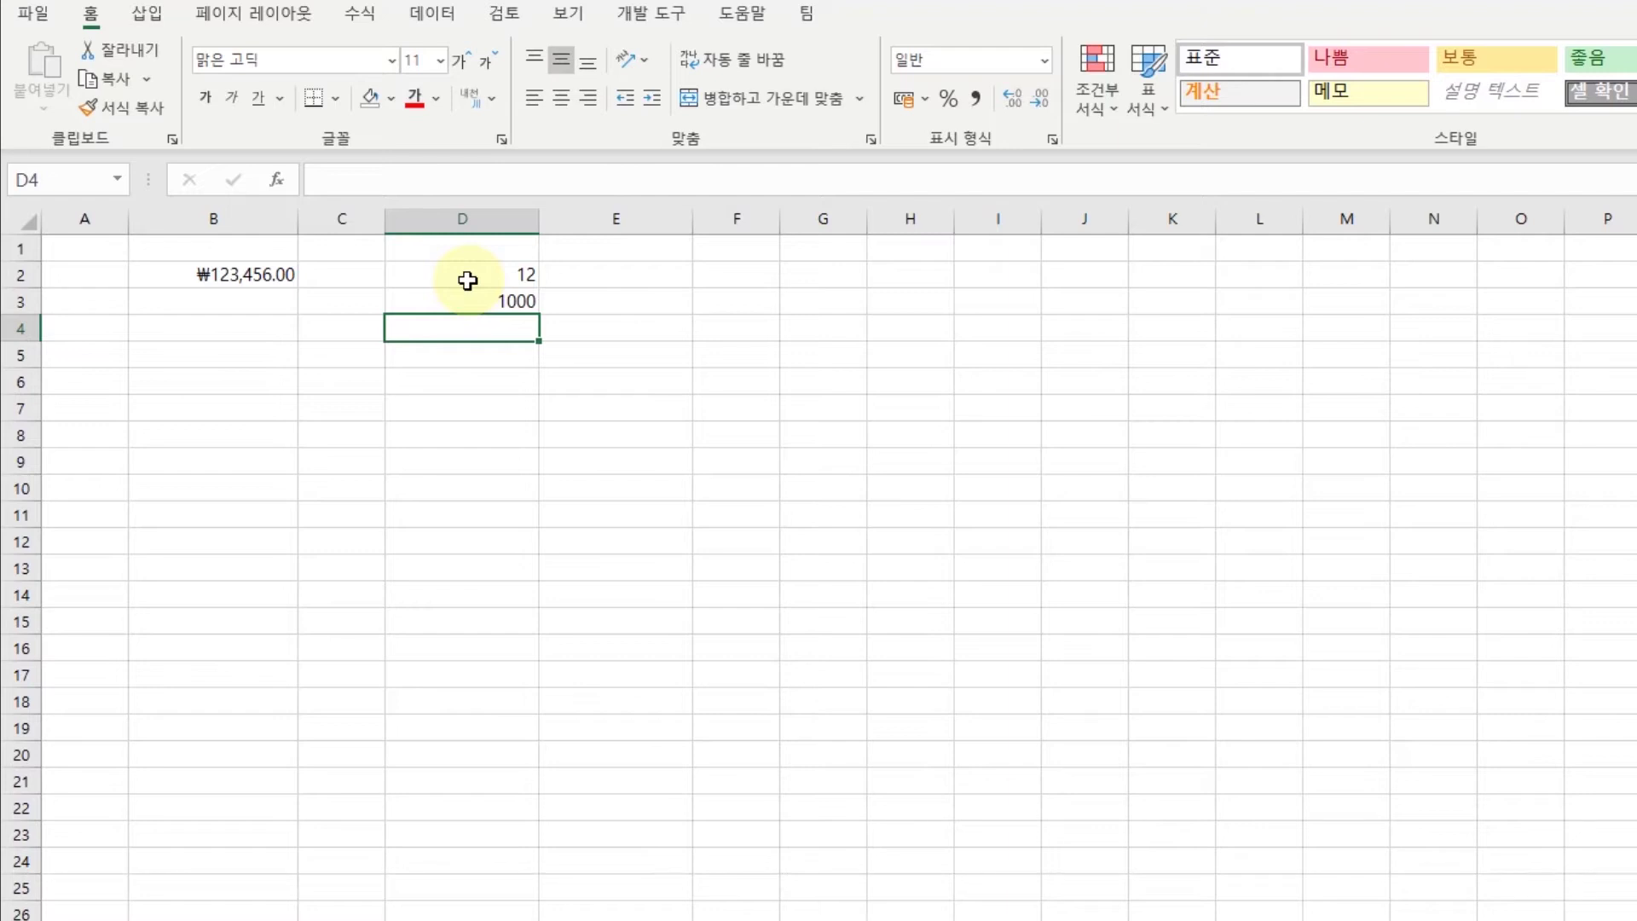
- Multiply the two values in cell D4 with the formula =D2*D3
{"action": "type", "text": "="}
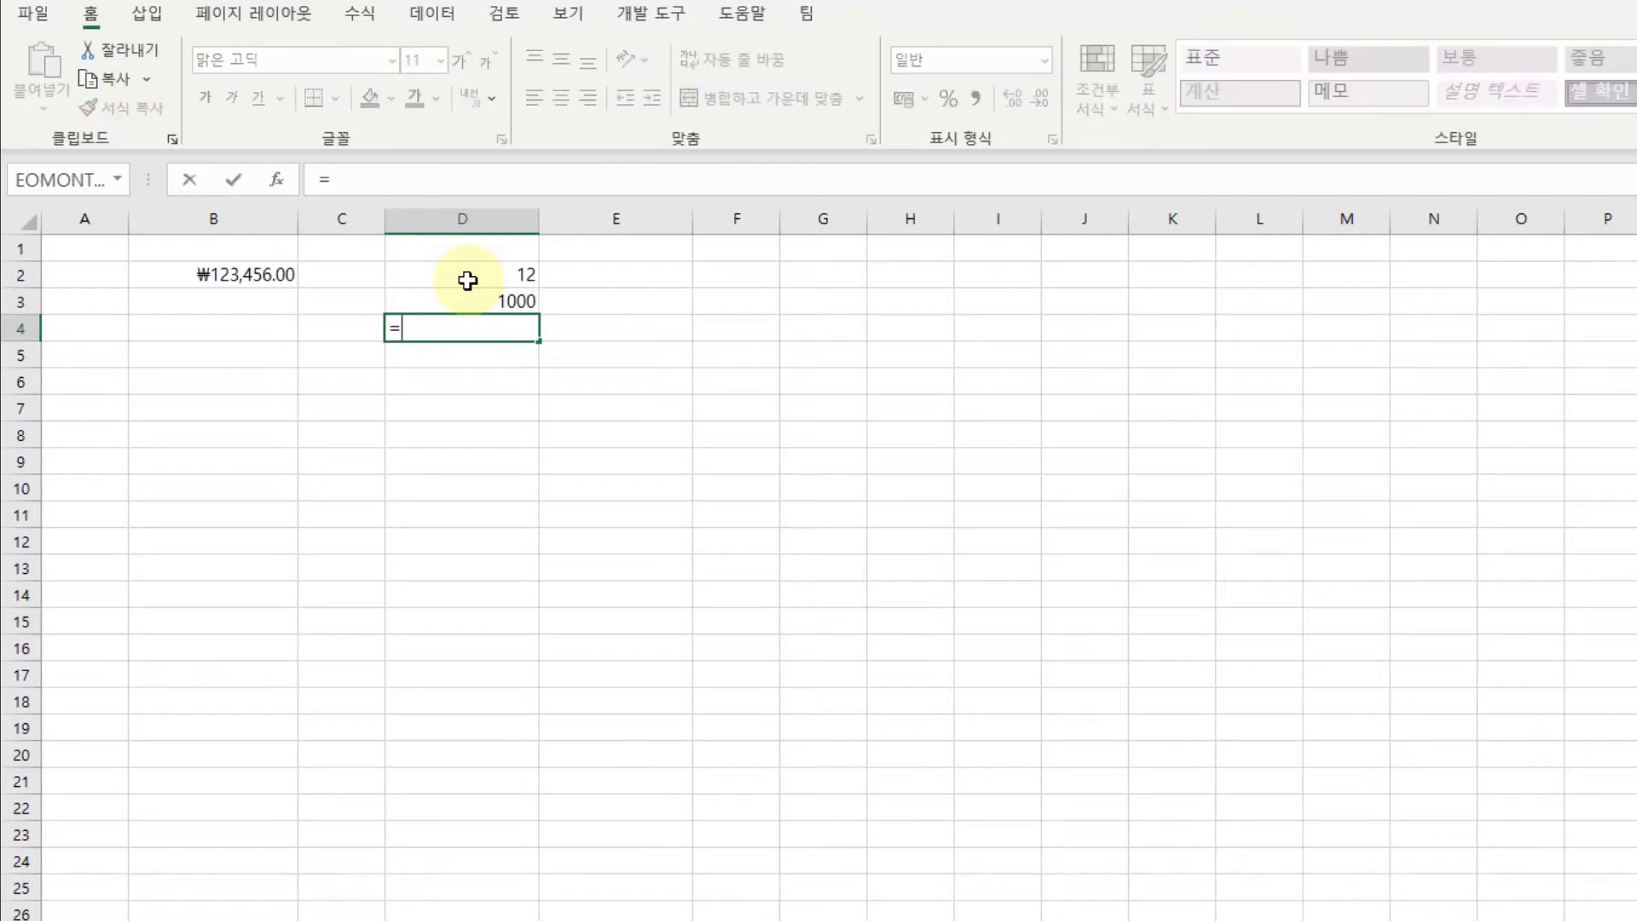
{"action": "left_click", "coordinate": [467, 281]}
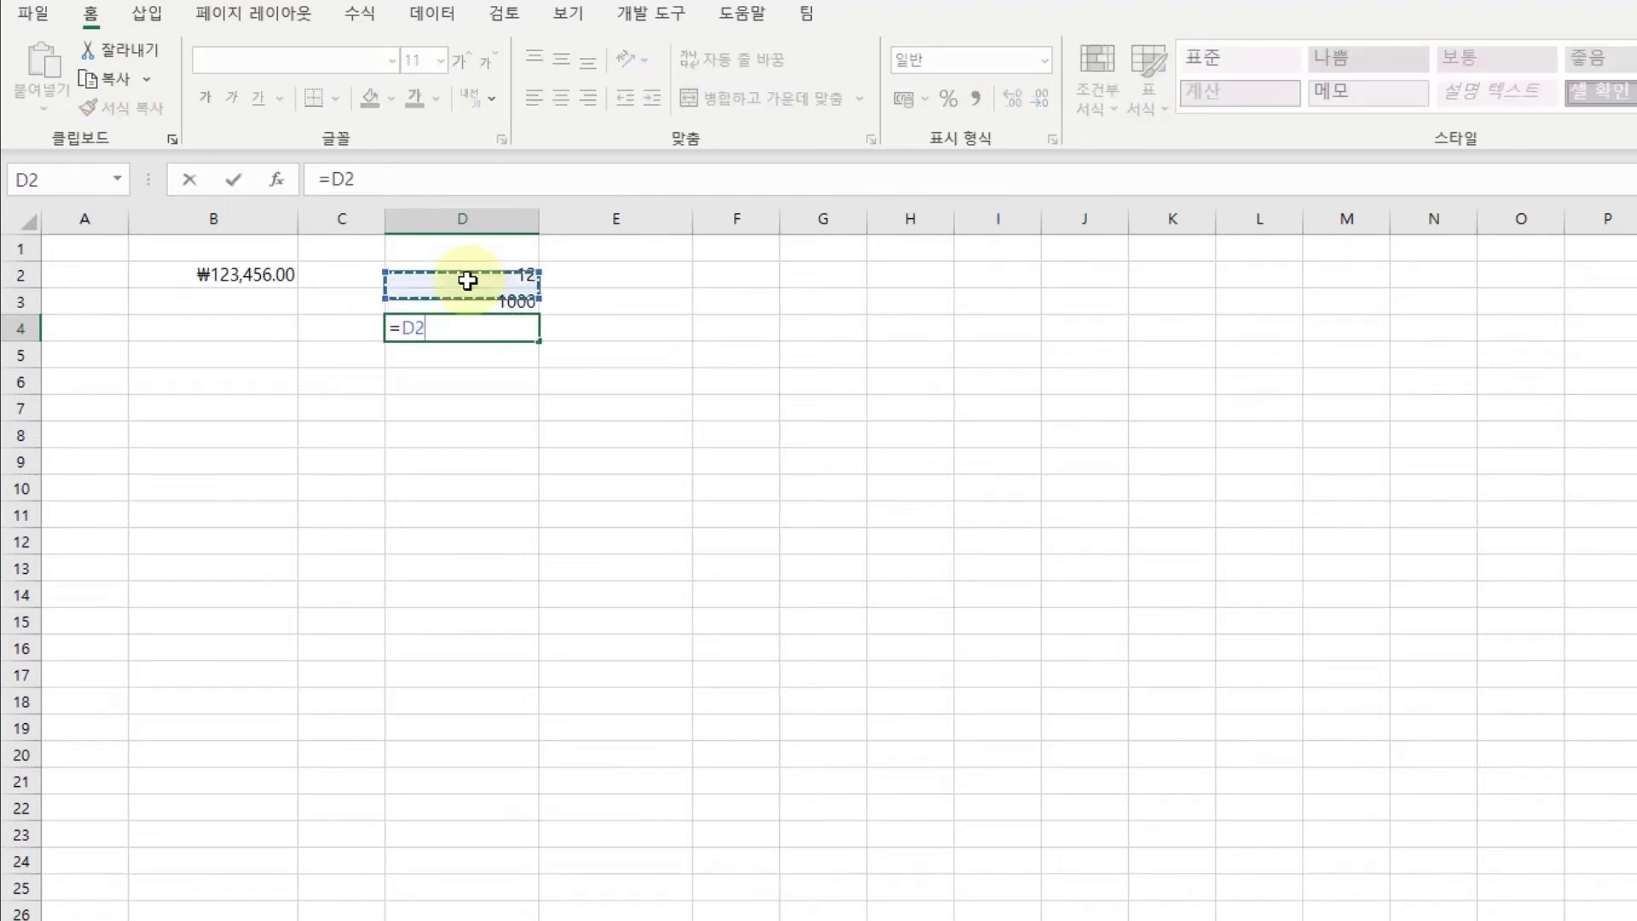
{"action": "type", "text": "*"}
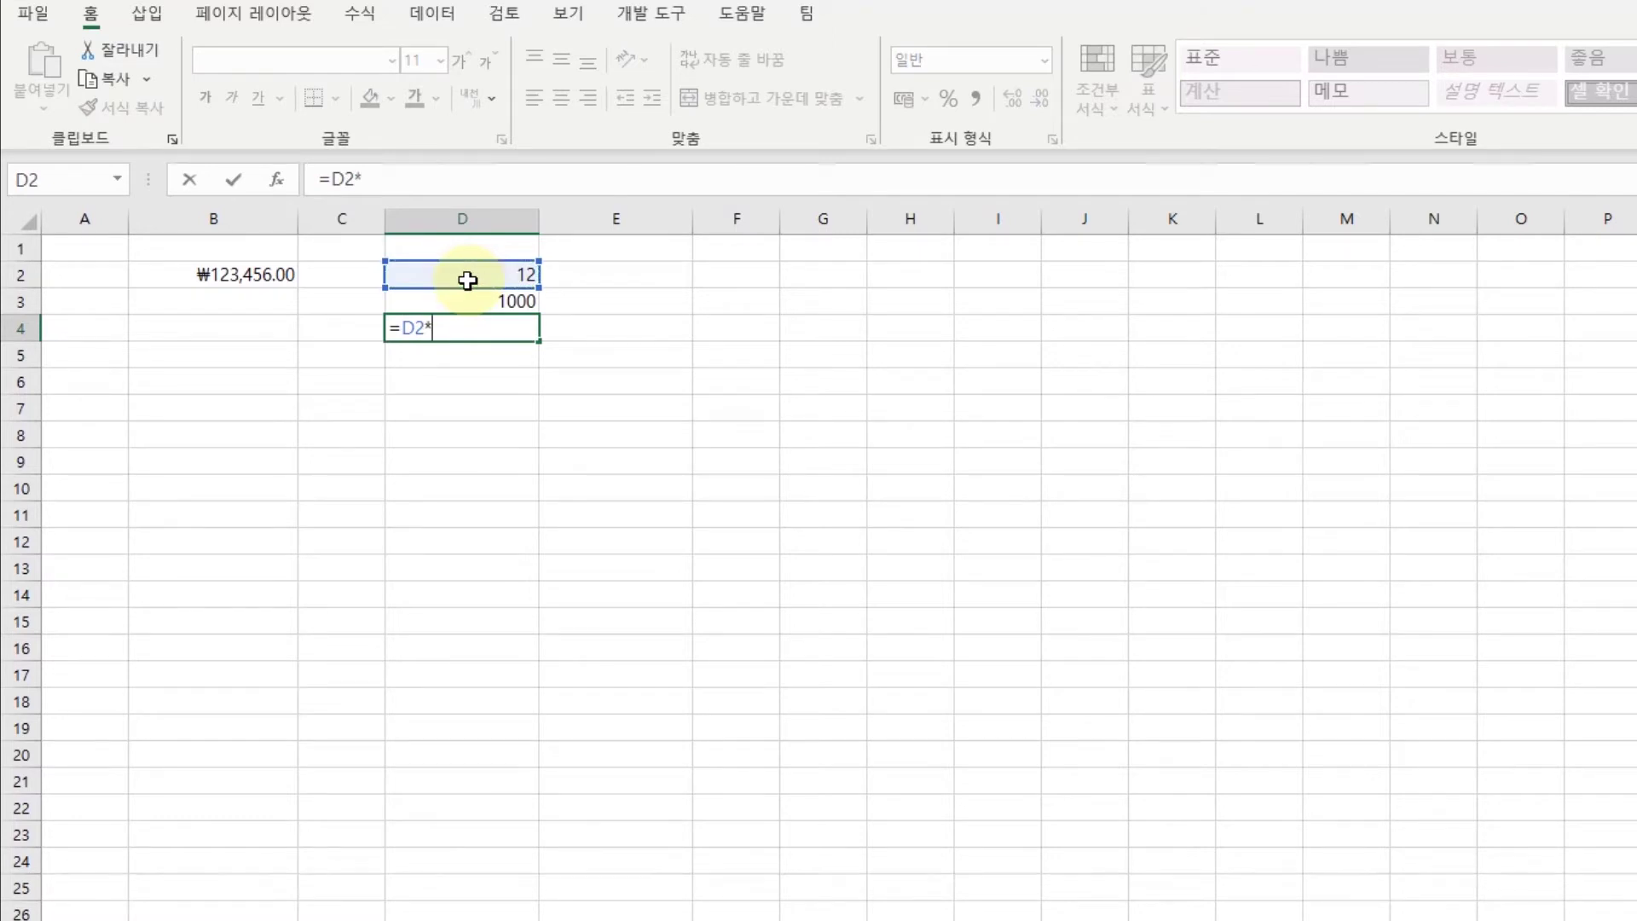
{"action": "key", "text": "Up"}
{"action": "key", "text": "Return"}
- Try adding unit text directly to the values, making D2 read 12개 and D3 read 1000월
{"action": "key", "text": "Up"}
{"action": "key", "text": "Up"}
{"action": "key", "text": "Up"}
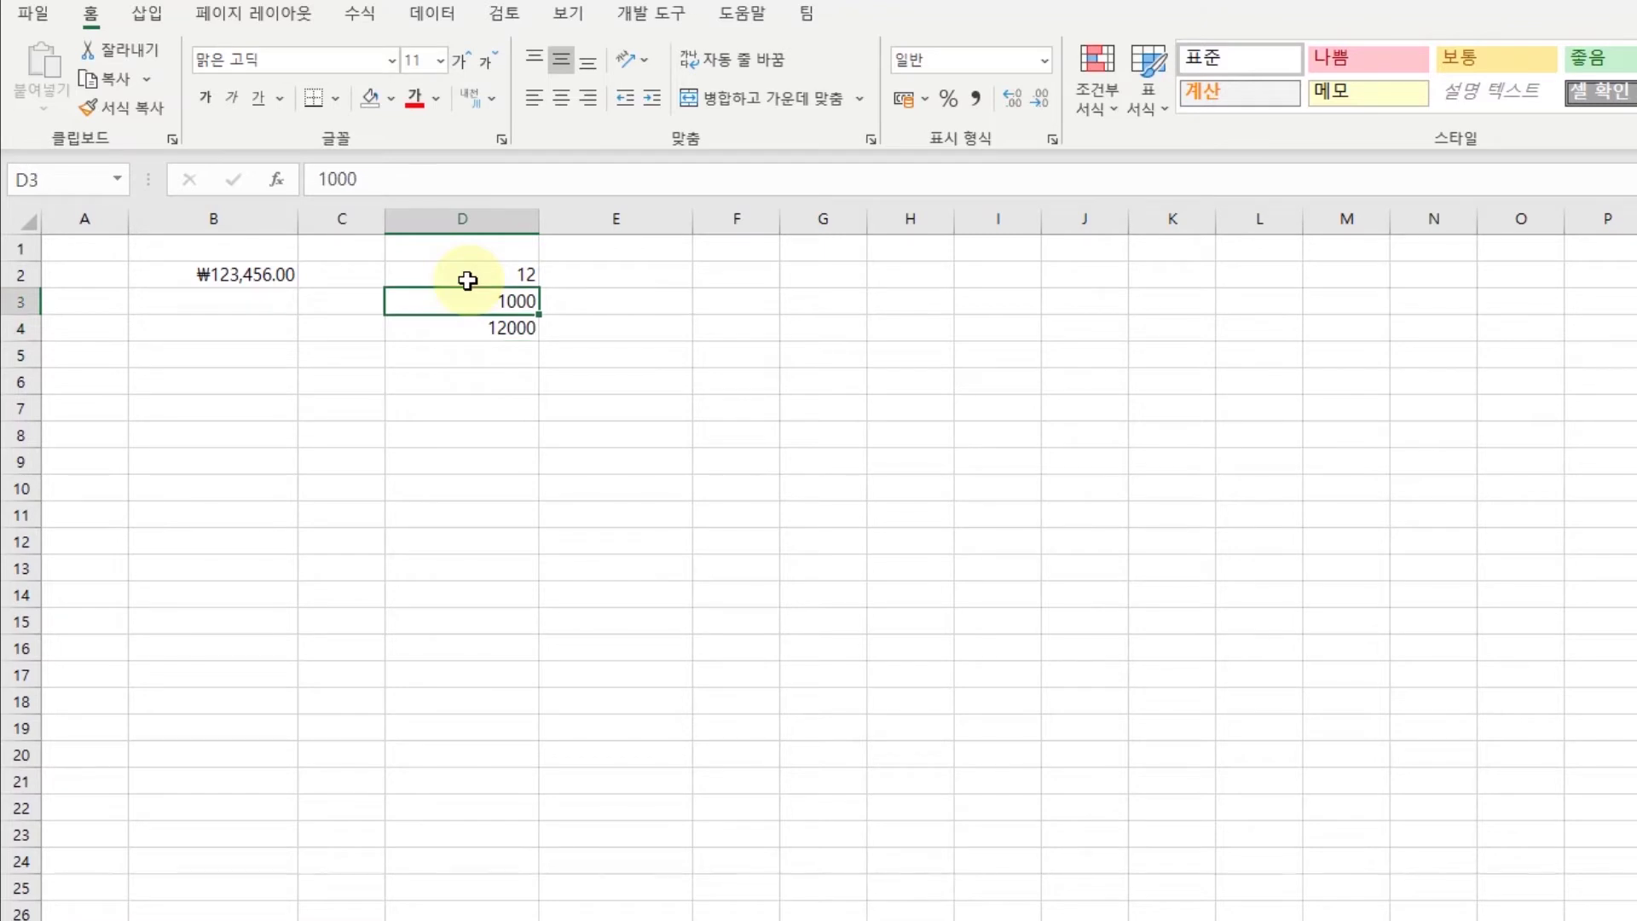
{"action": "double_click", "coordinate": [467, 280]}
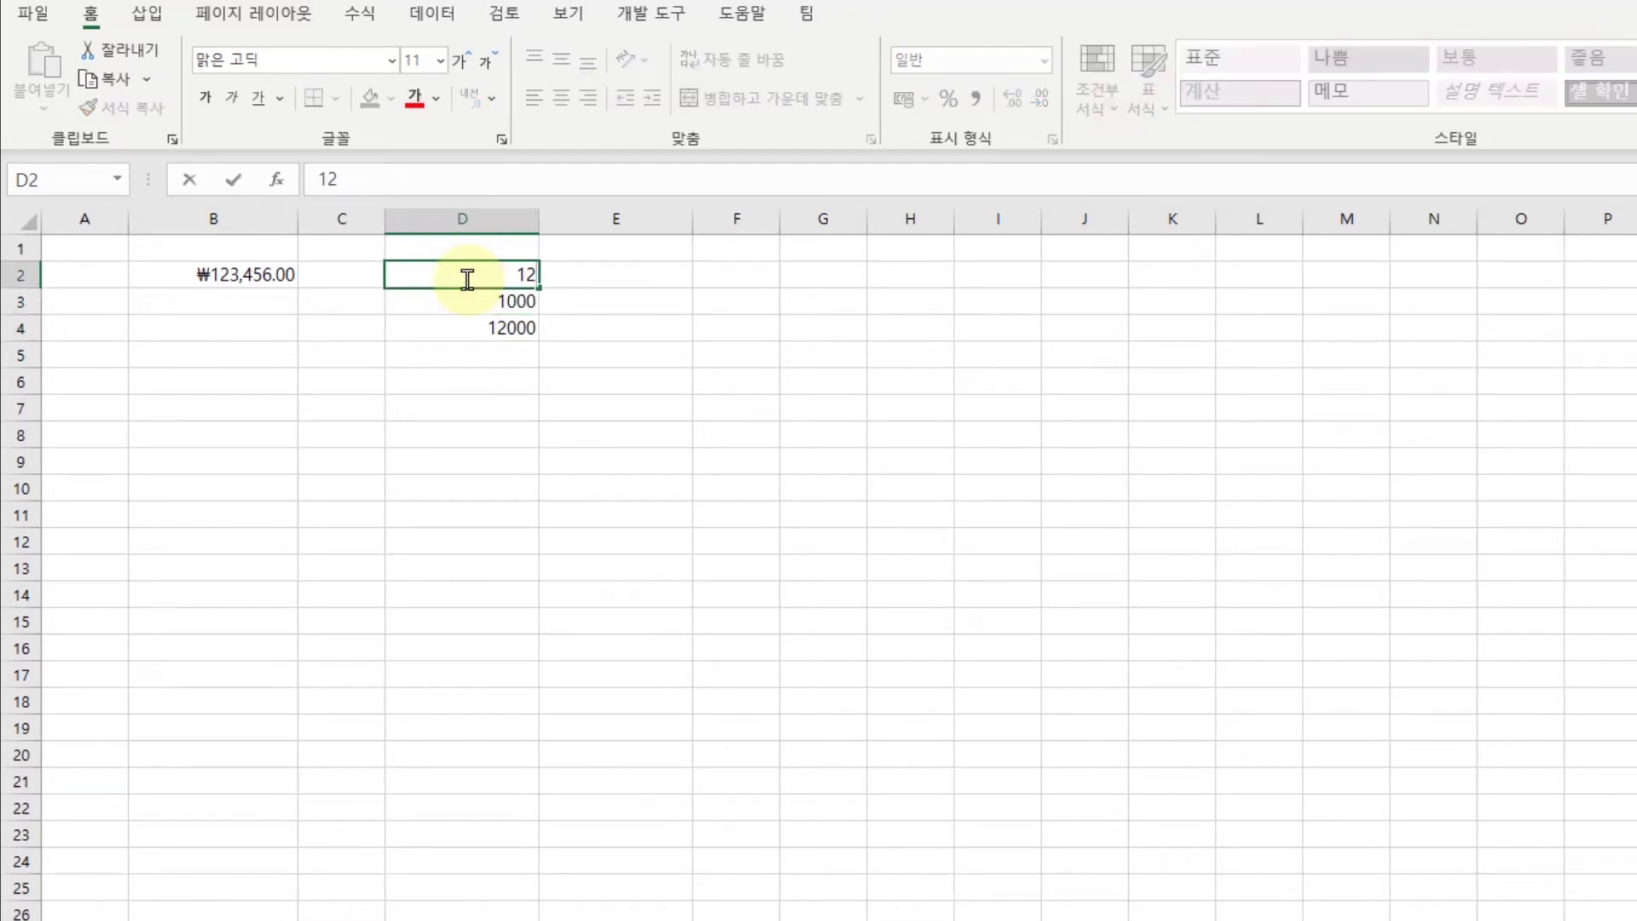
{"action": "type", "text": "개"}
{"action": "key", "text": "Return"}
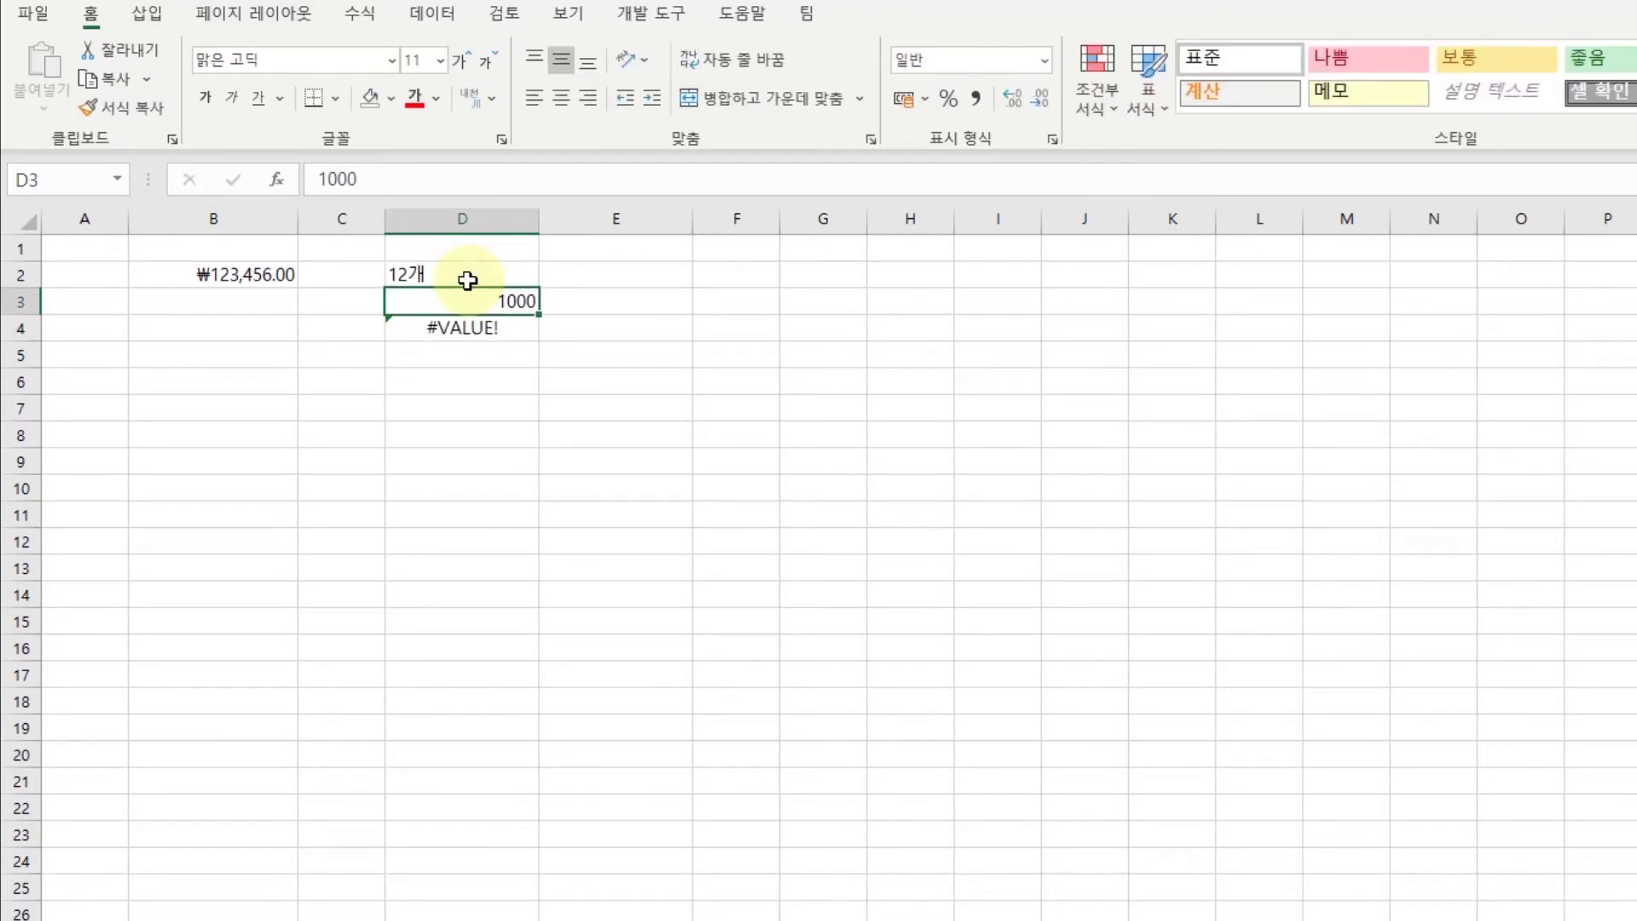
{"action": "key", "text": "F2"}
{"action": "type", "text": "원"}
{"action": "key", "text": "Return"}
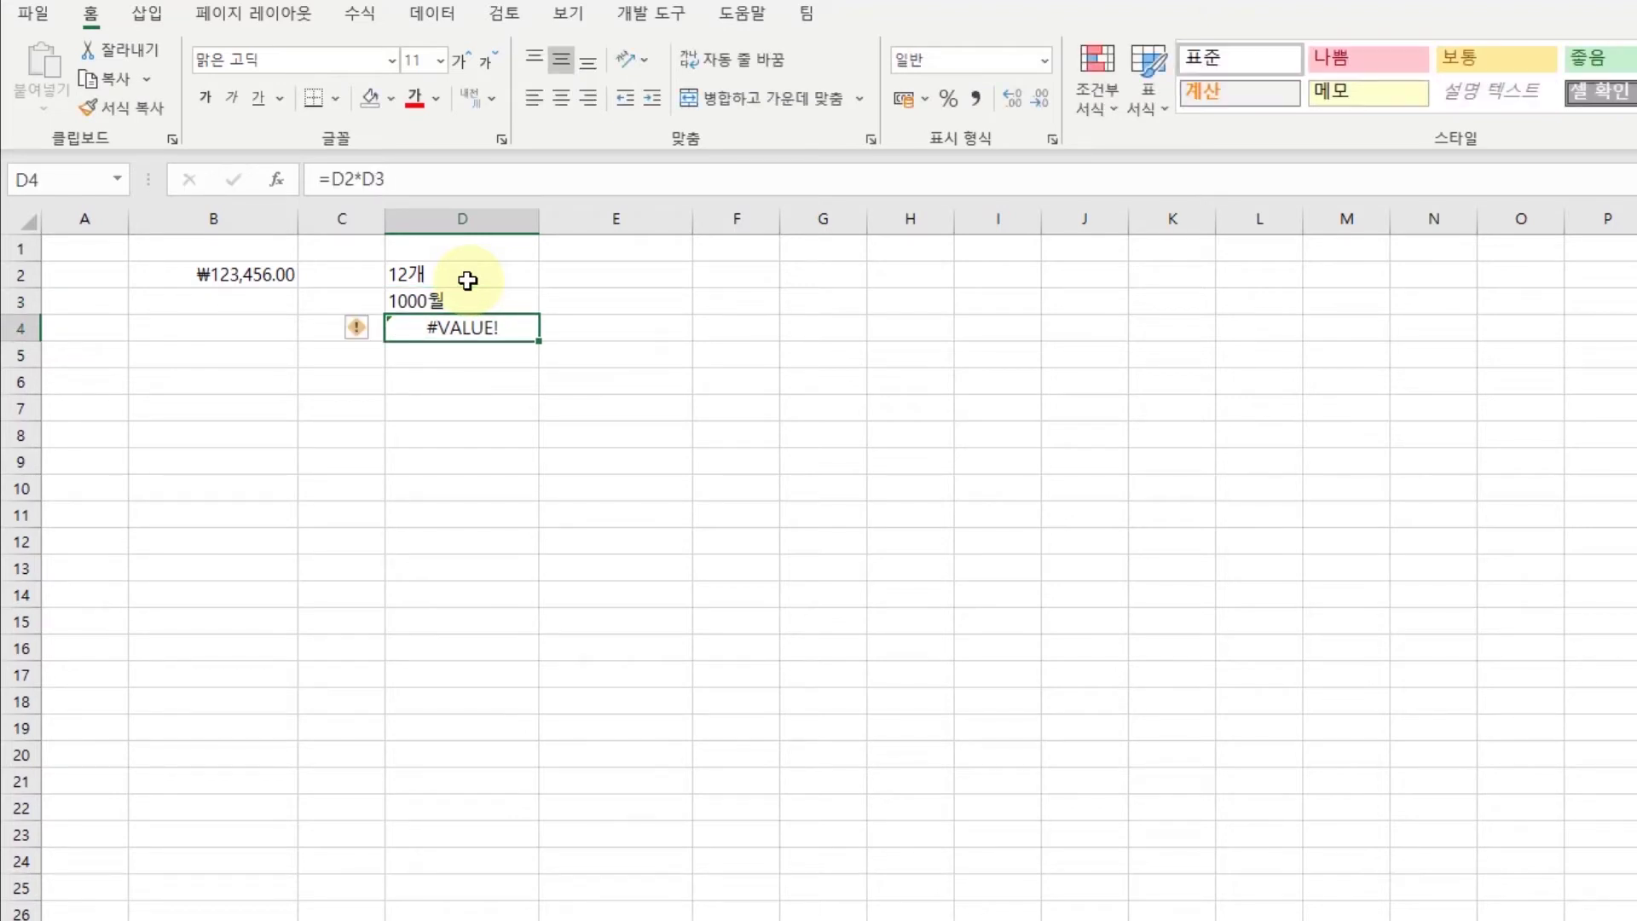
- Undo the unit text added to D2 and D3, with D2 selected
{"action": "double_click", "coordinate": [467, 280]}
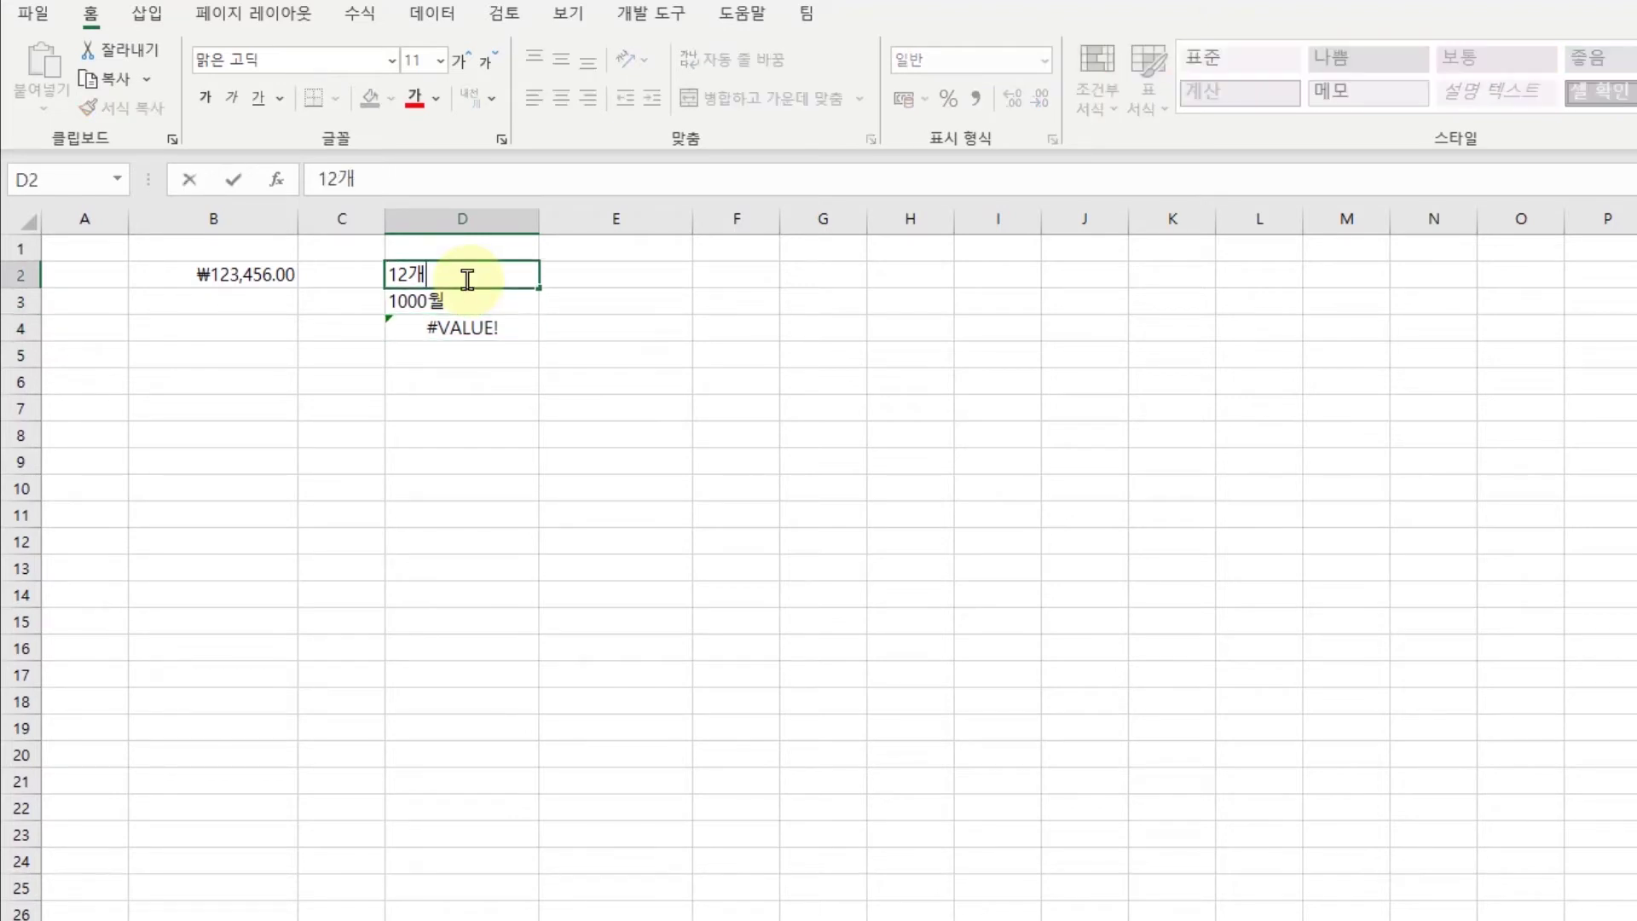
{"action": "key", "text": "Return"}
{"action": "left_click", "coordinate": [467, 280]}
{"action": "key", "text": "ctrl+z"}
{"action": "key", "text": "ctrl+z"}
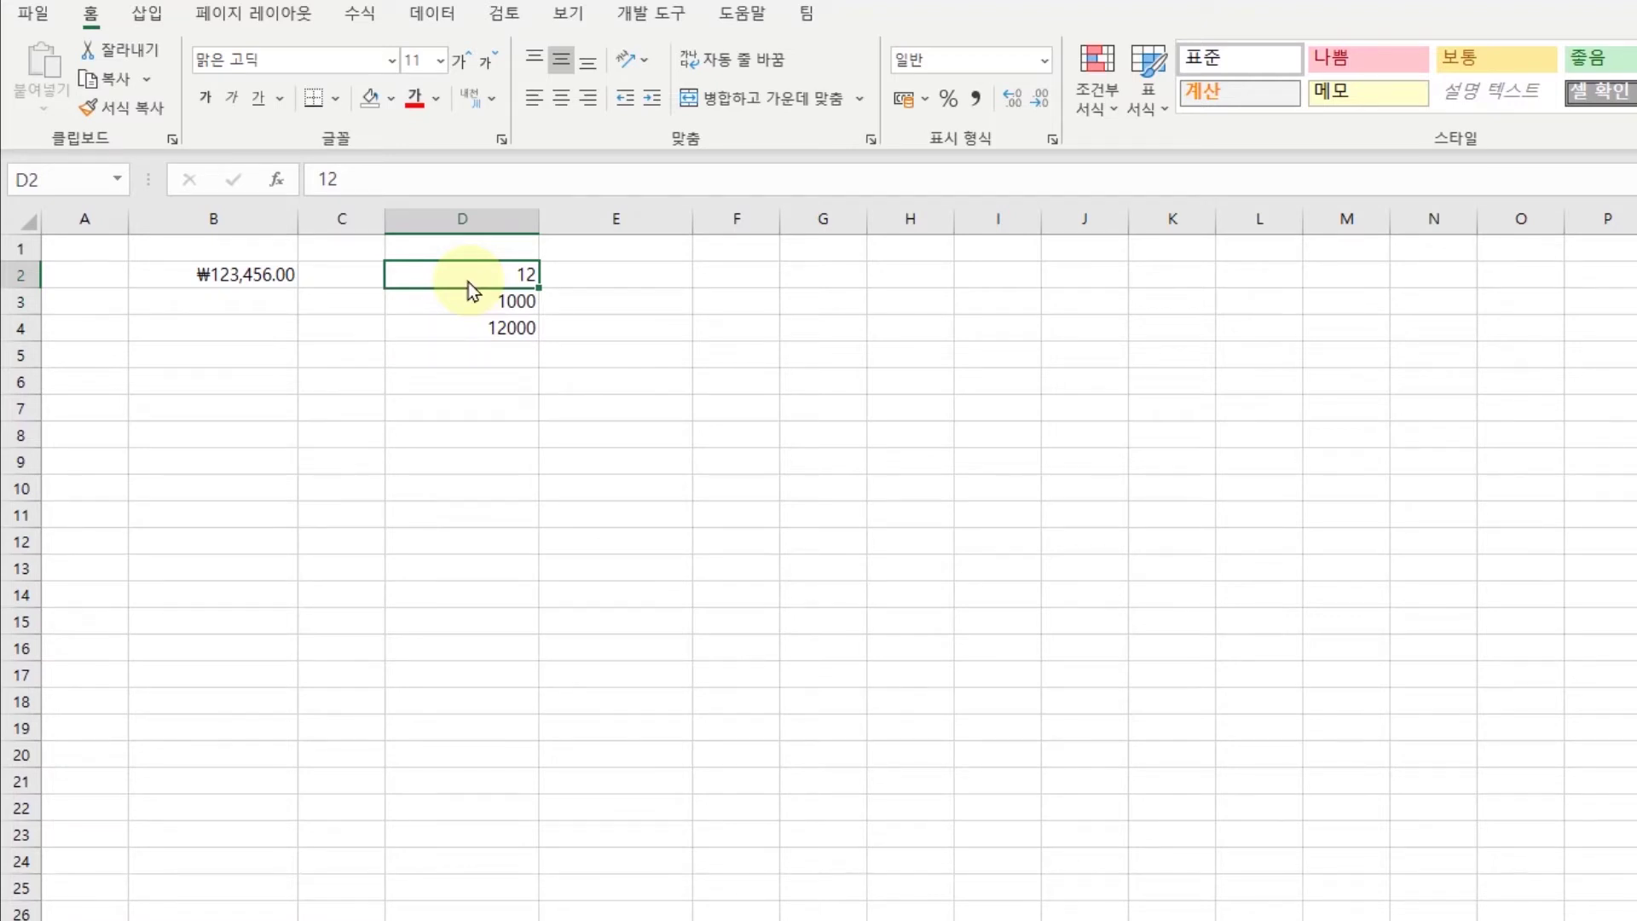
- Apply the custom number format "# 개" to cell D2 so the quantity shows its unit
{"action": "key", "text": "ctrl+1"}
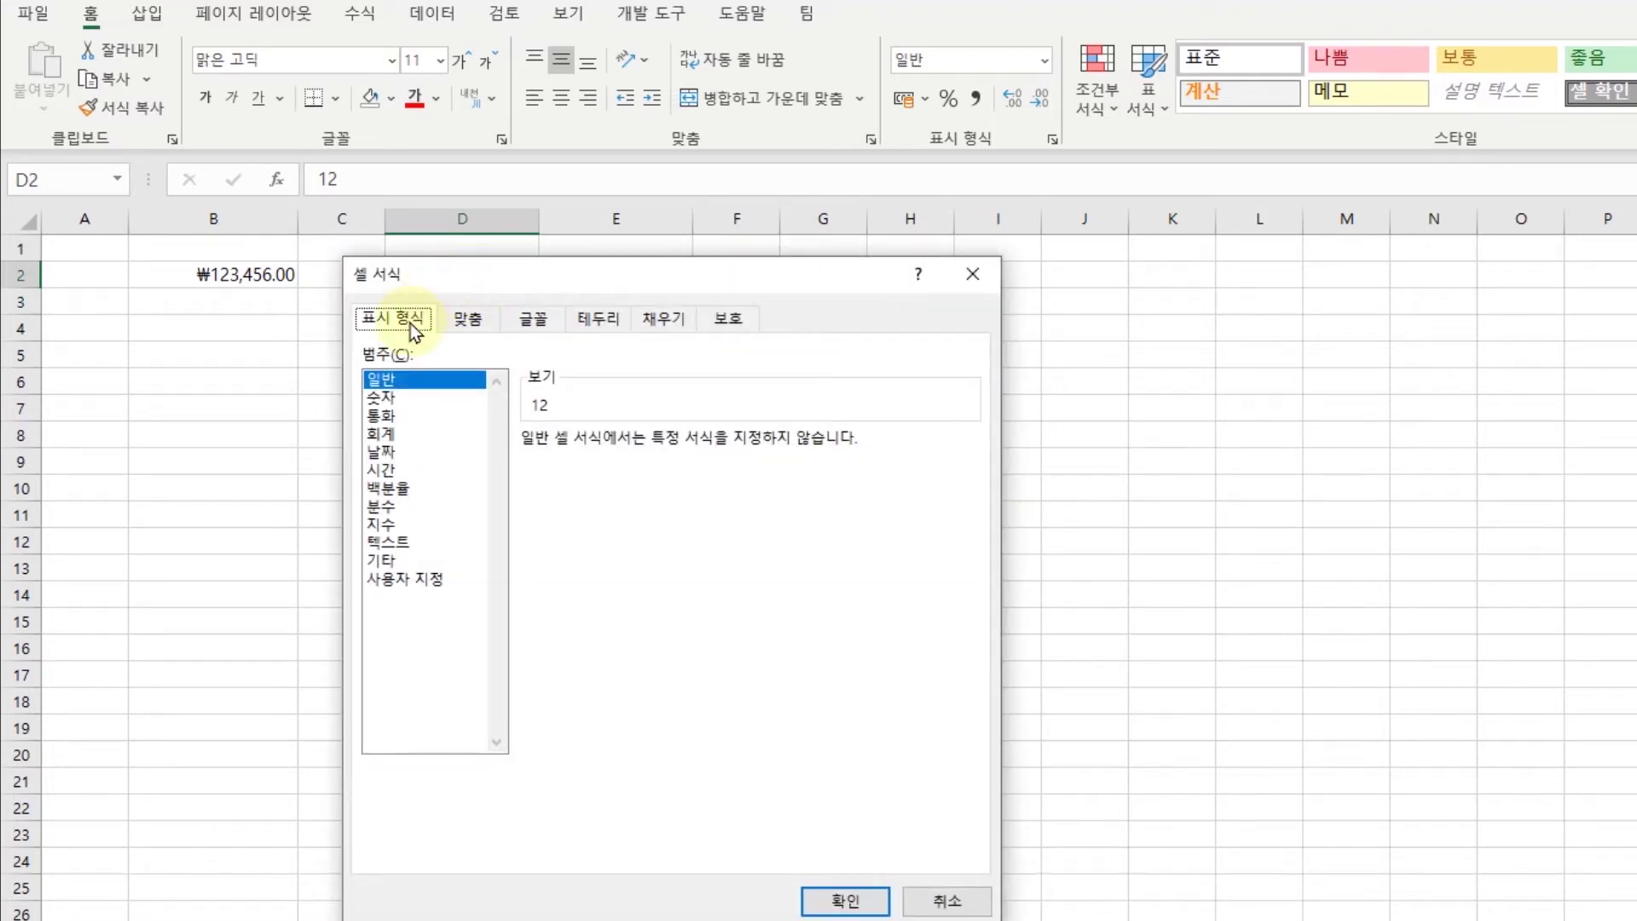
{"action": "left_click", "coordinate": [411, 579]}
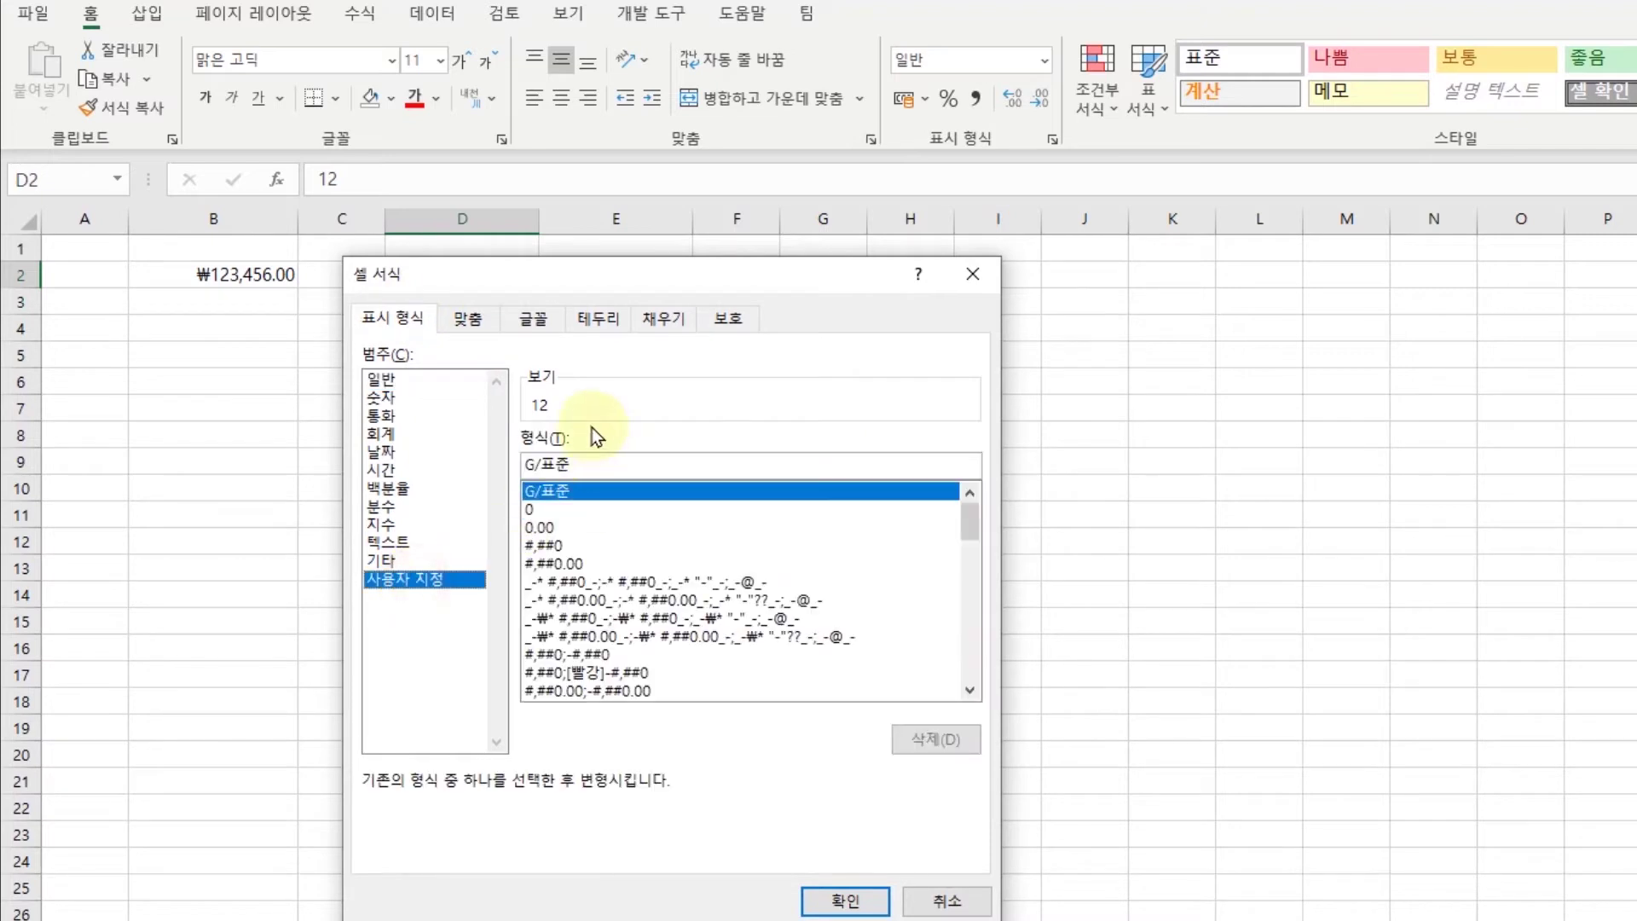
{"action": "left_click", "coordinate": [592, 456]}
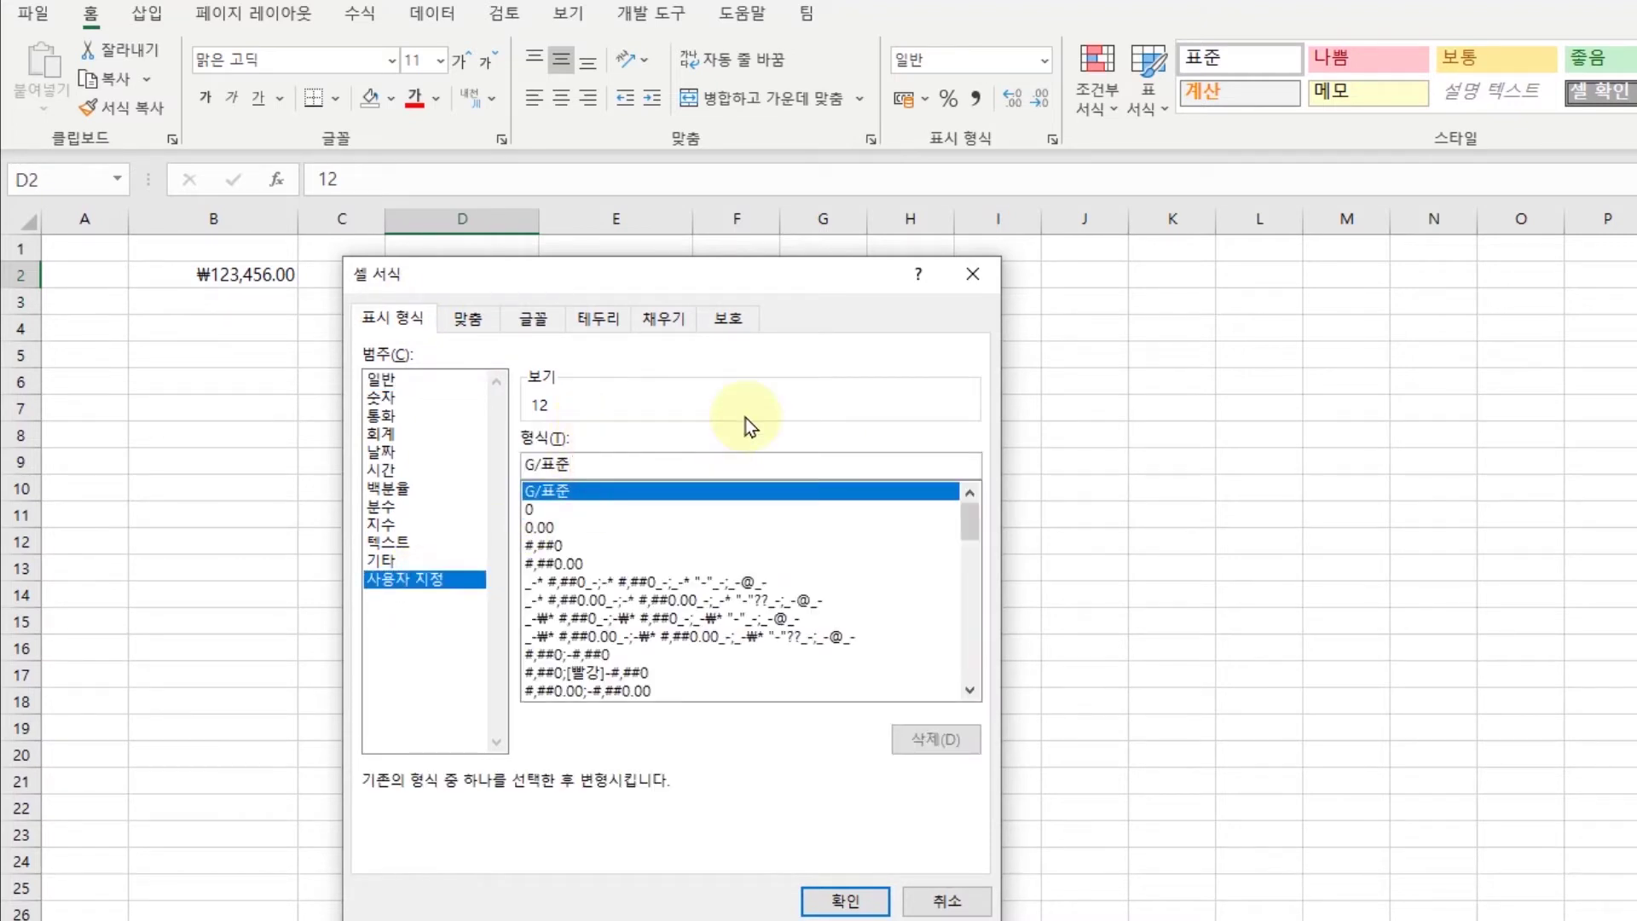
{"action": "key", "text": "BackSpace"}
{"action": "key", "text": "BackSpace"}
{"action": "key", "text": "BackSpace"}
{"action": "key", "text": "BackSpace"}
{"action": "type", "text": "개"}
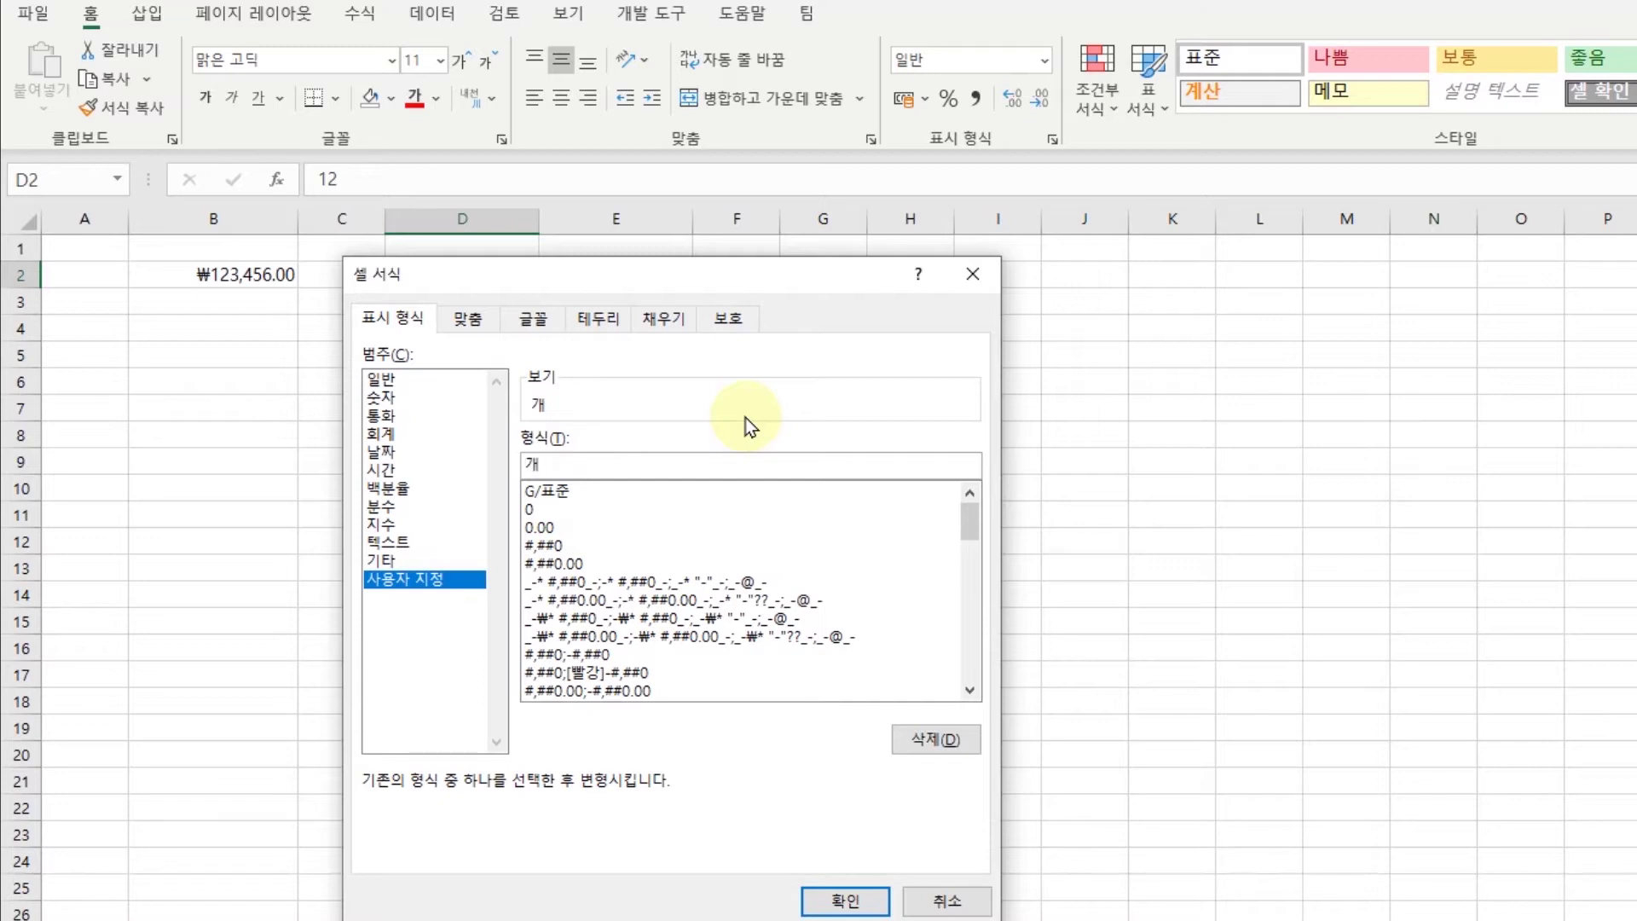
{"action": "type", "text": "#"}
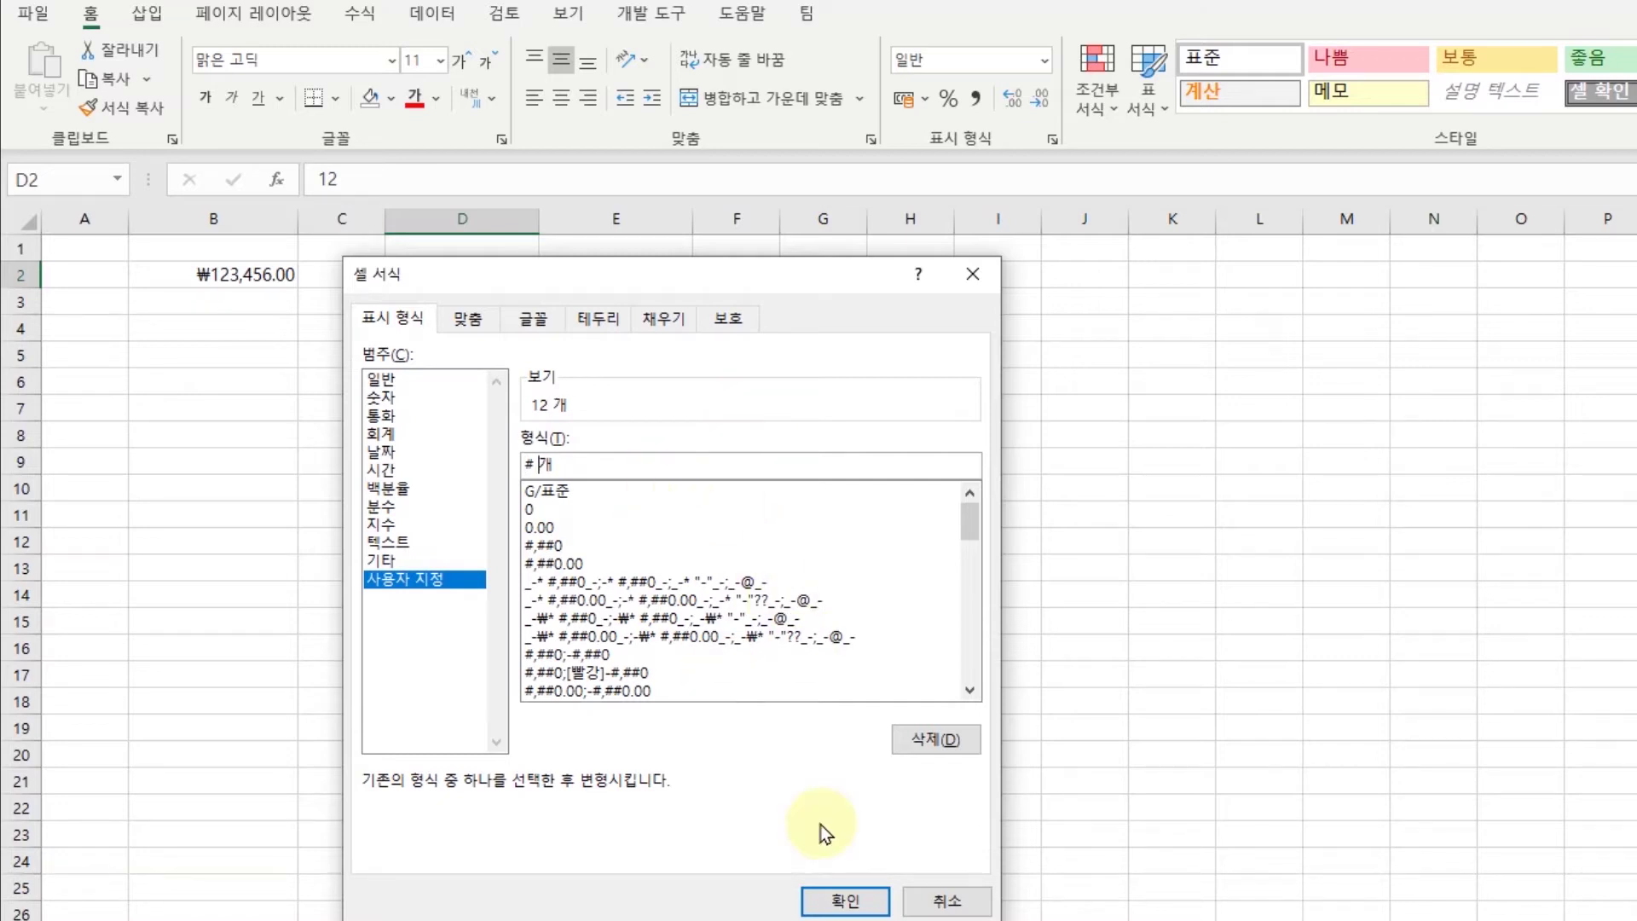
{"action": "left_click", "coordinate": [847, 900]}
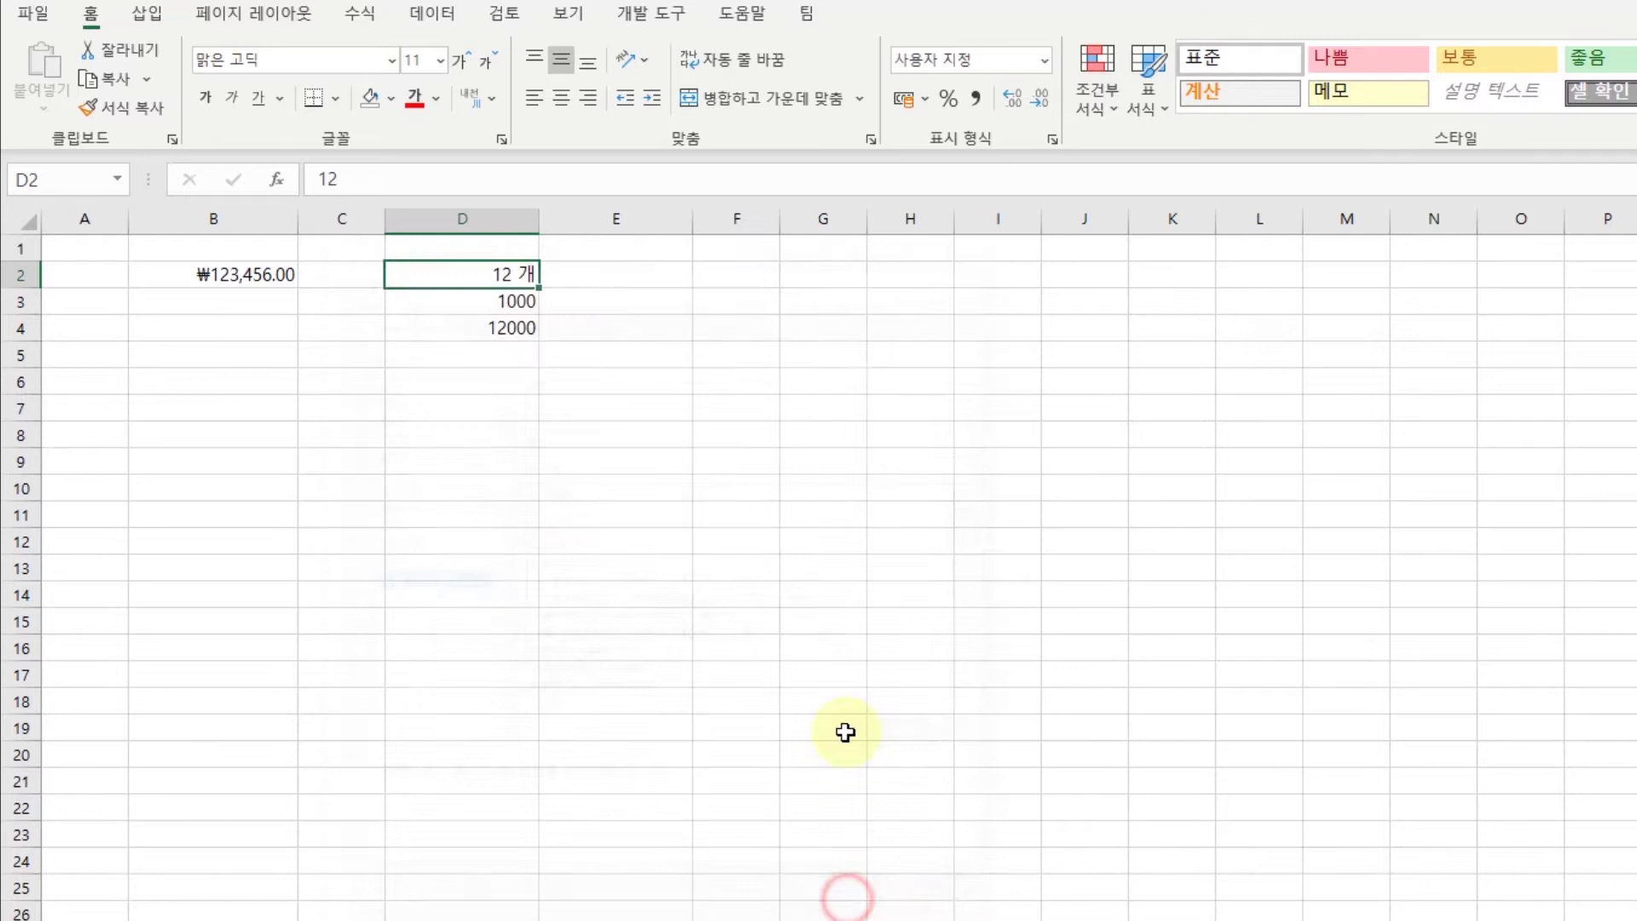
- Apply the custom number format "#,### 원" to cell D3
{"action": "left_click", "coordinate": [517, 304]}
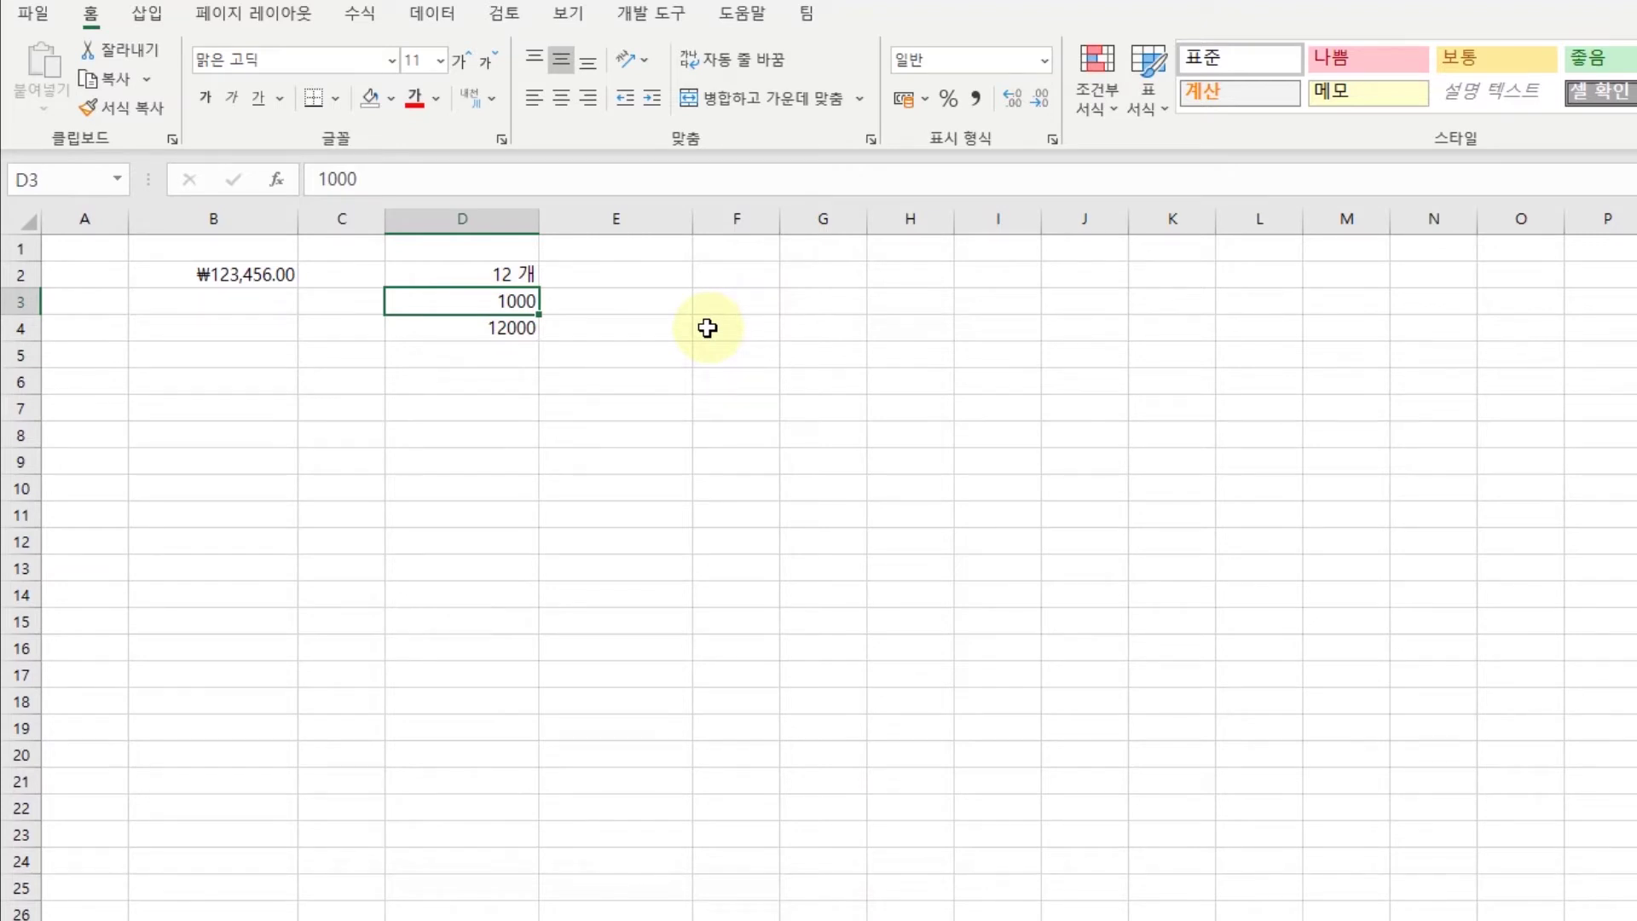
{"action": "key", "text": "ctrl+1"}
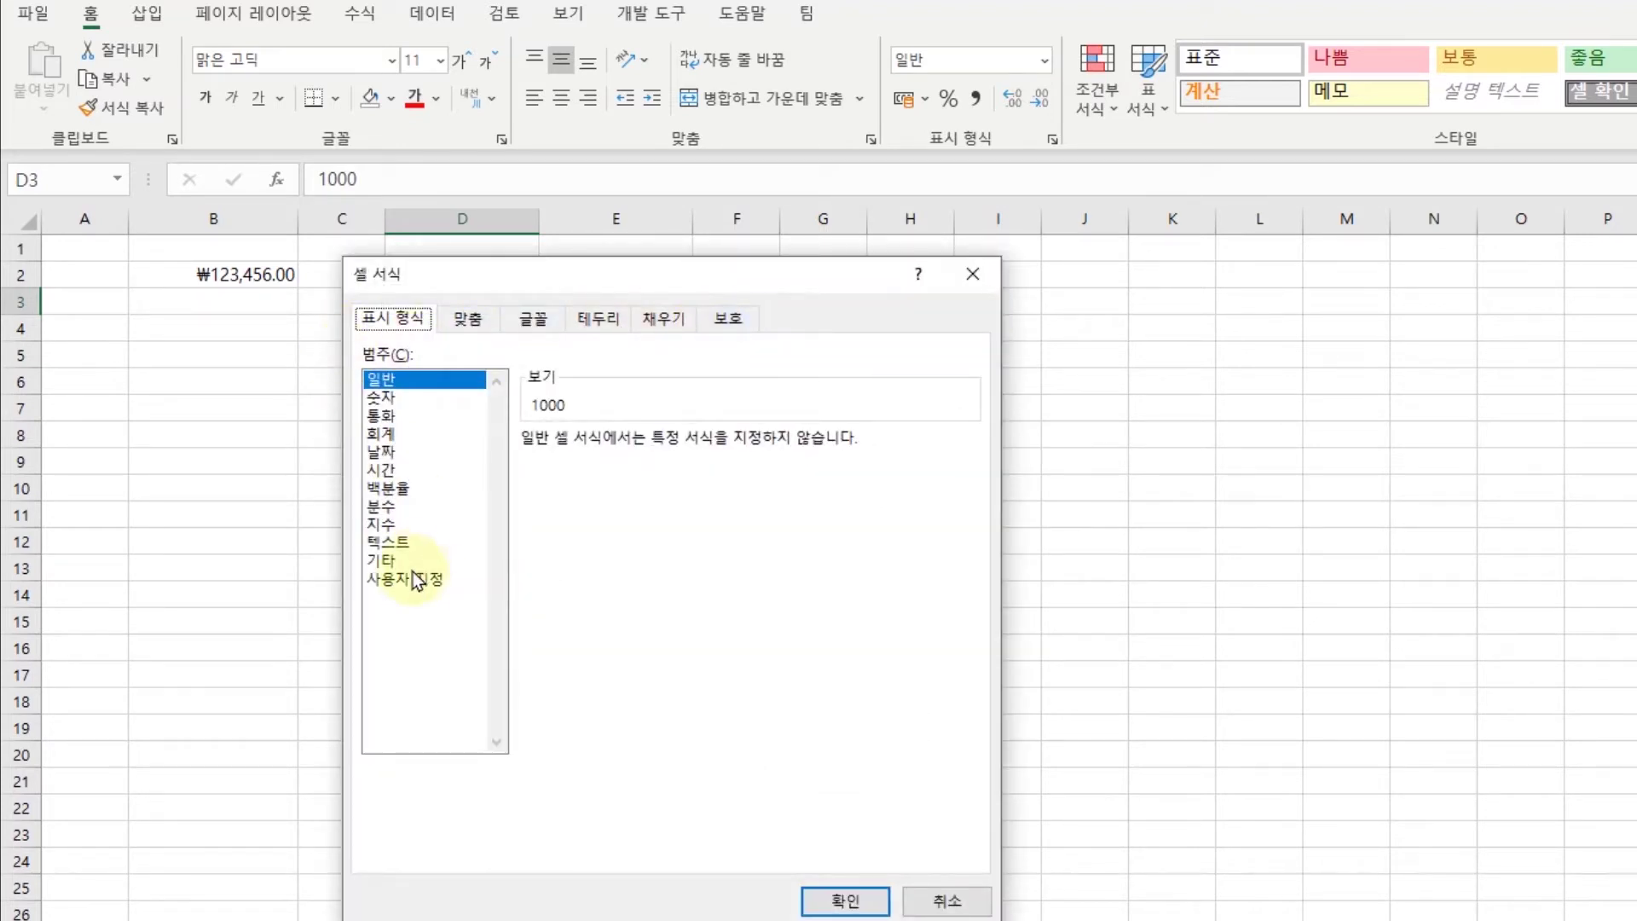
{"action": "left_click", "coordinate": [413, 578]}
{"action": "double_click", "coordinate": [602, 466]}
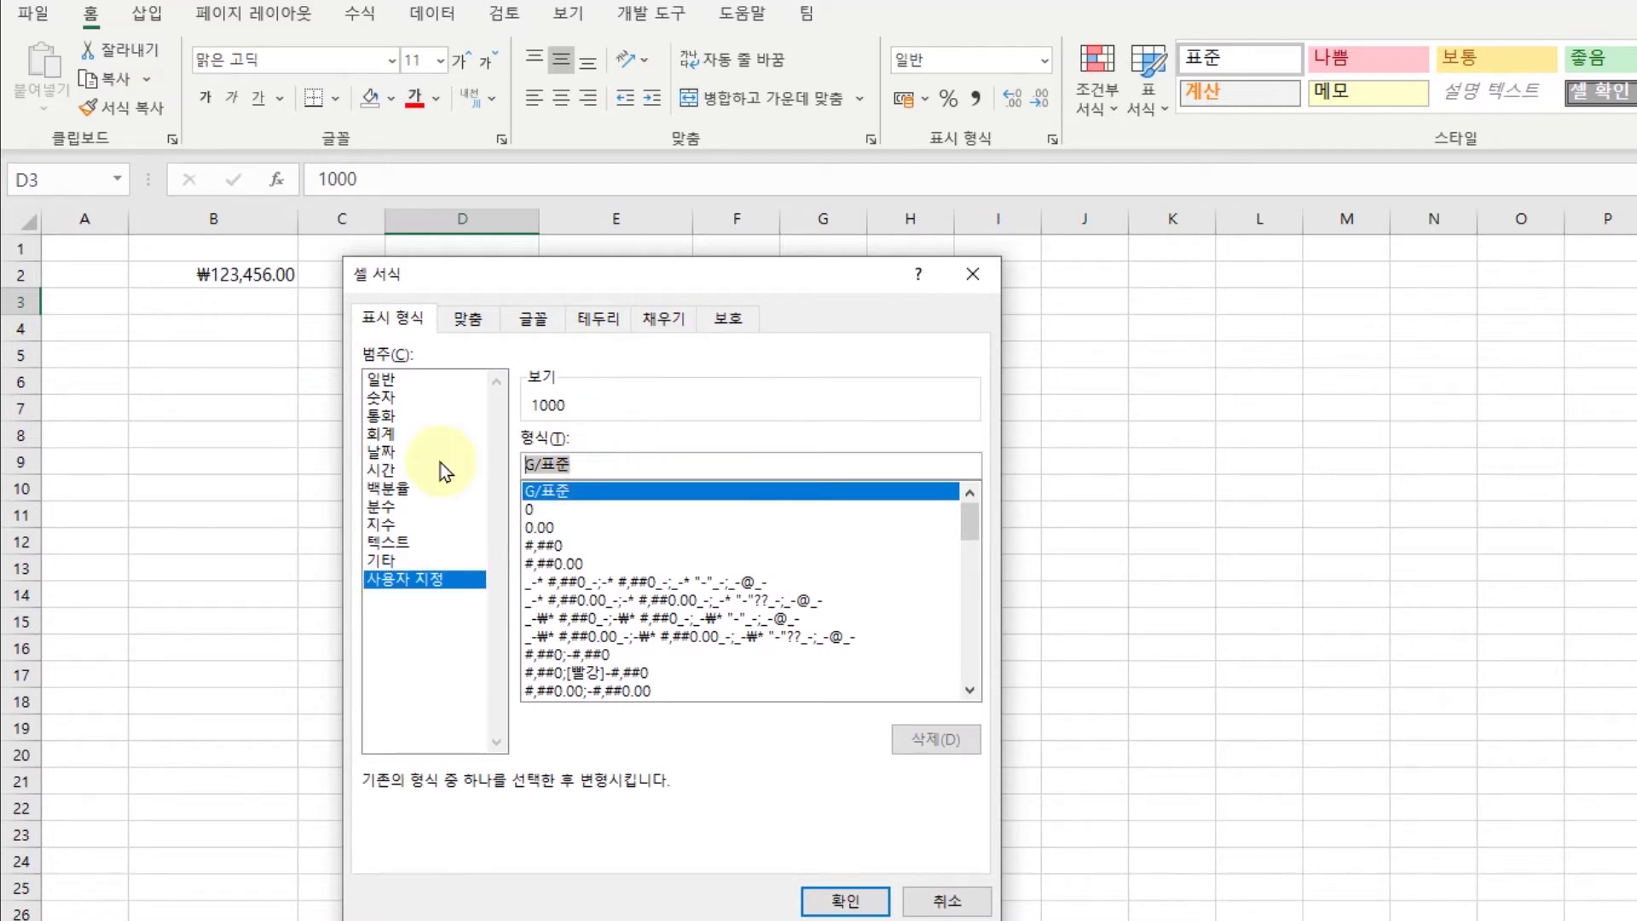
{"action": "type", "text": "#"}
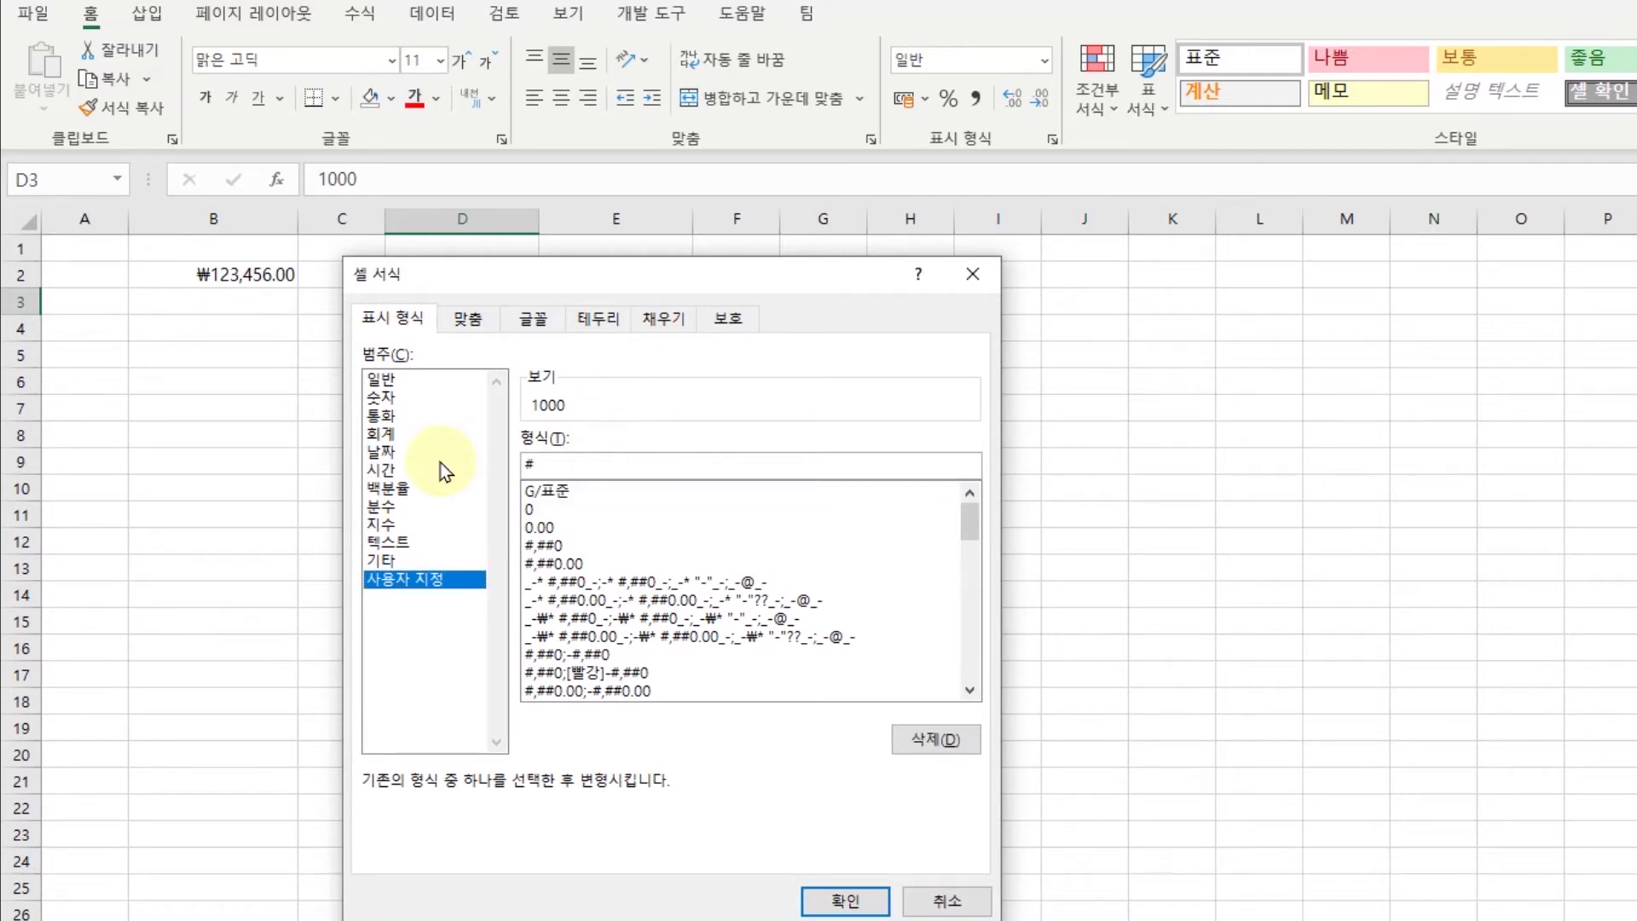
{"action": "type", "text": ",### 원"}
{"action": "left_click", "coordinate": [844, 900]}
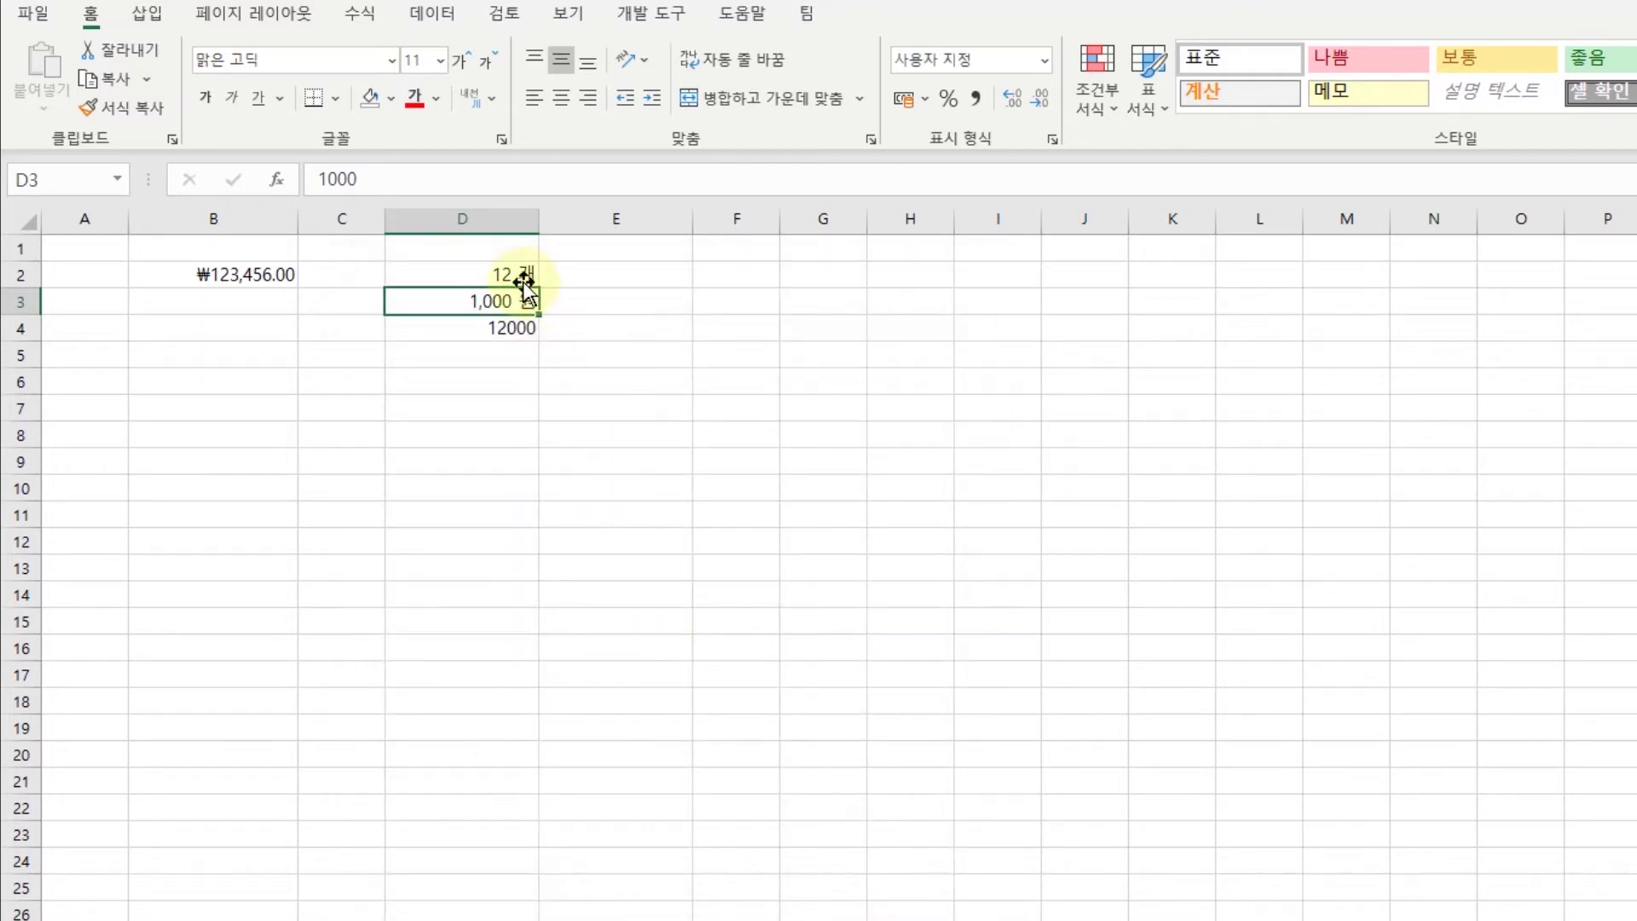
- Apply the custom number format "#,##0 원" to the product in D4 and review the formatted cells D2 to D4
{"action": "left_click", "coordinate": [502, 332]}
{"action": "key", "text": "ctrl+1"}
{"action": "left_click", "coordinate": [419, 560]}
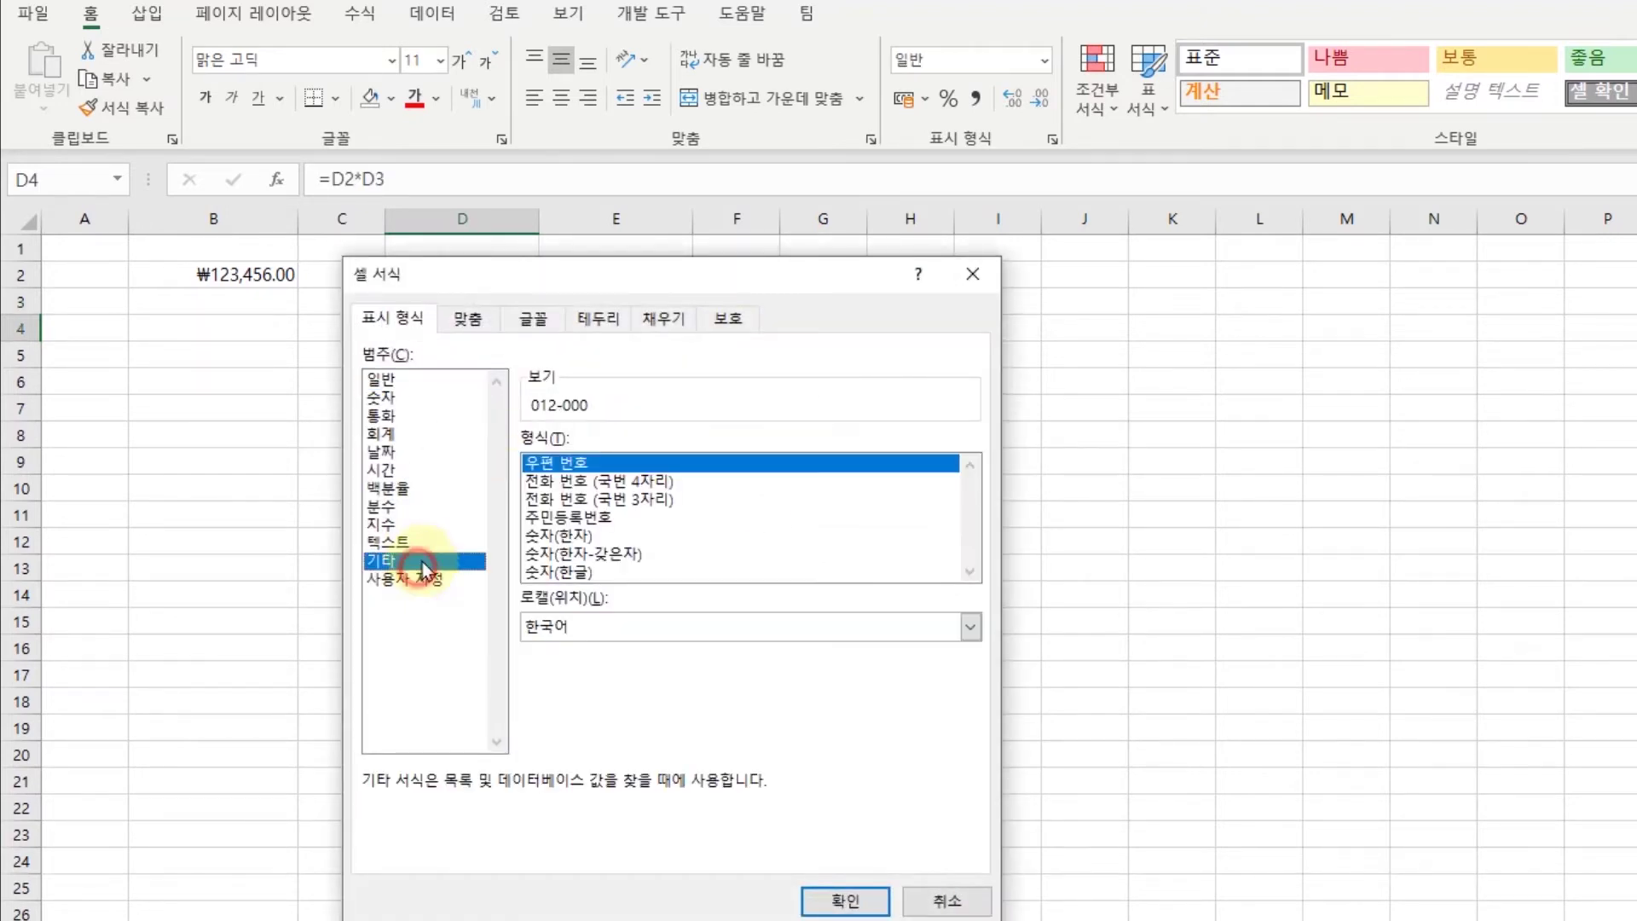
{"action": "left_click", "coordinate": [451, 578]}
{"action": "left_click", "coordinate": [621, 466]}
{"action": "type", "text": "#,##"}
{"action": "type", "text": "0 원"}
{"action": "key", "text": "Return"}
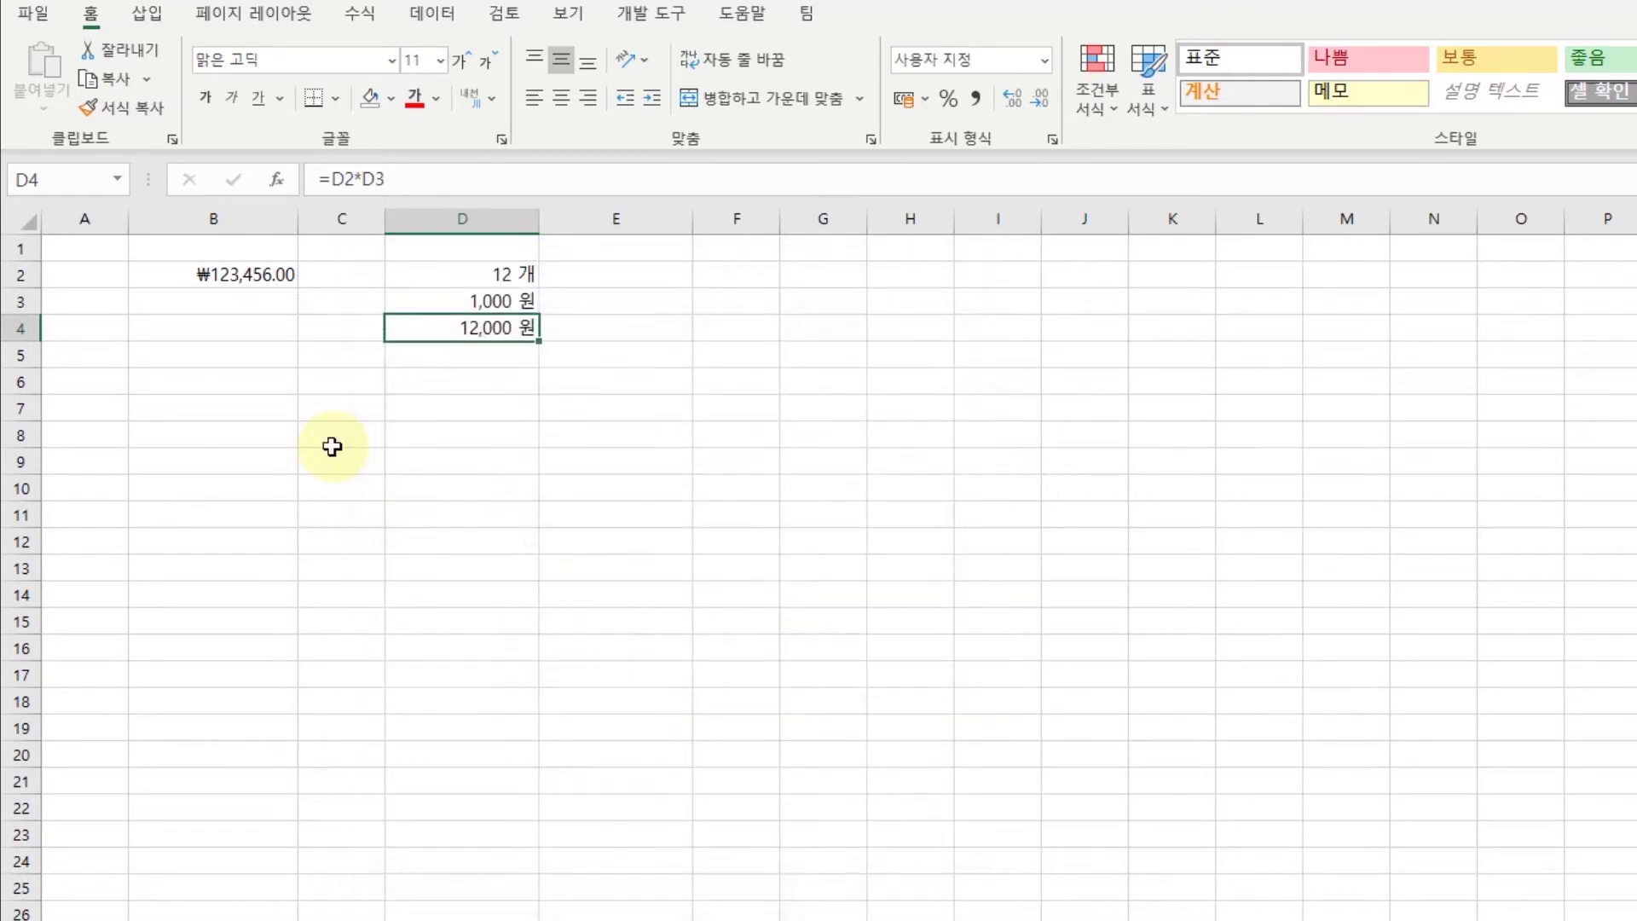
{"action": "left_click_drag", "start_coordinate": [475, 277], "coordinate": [558, 336]}
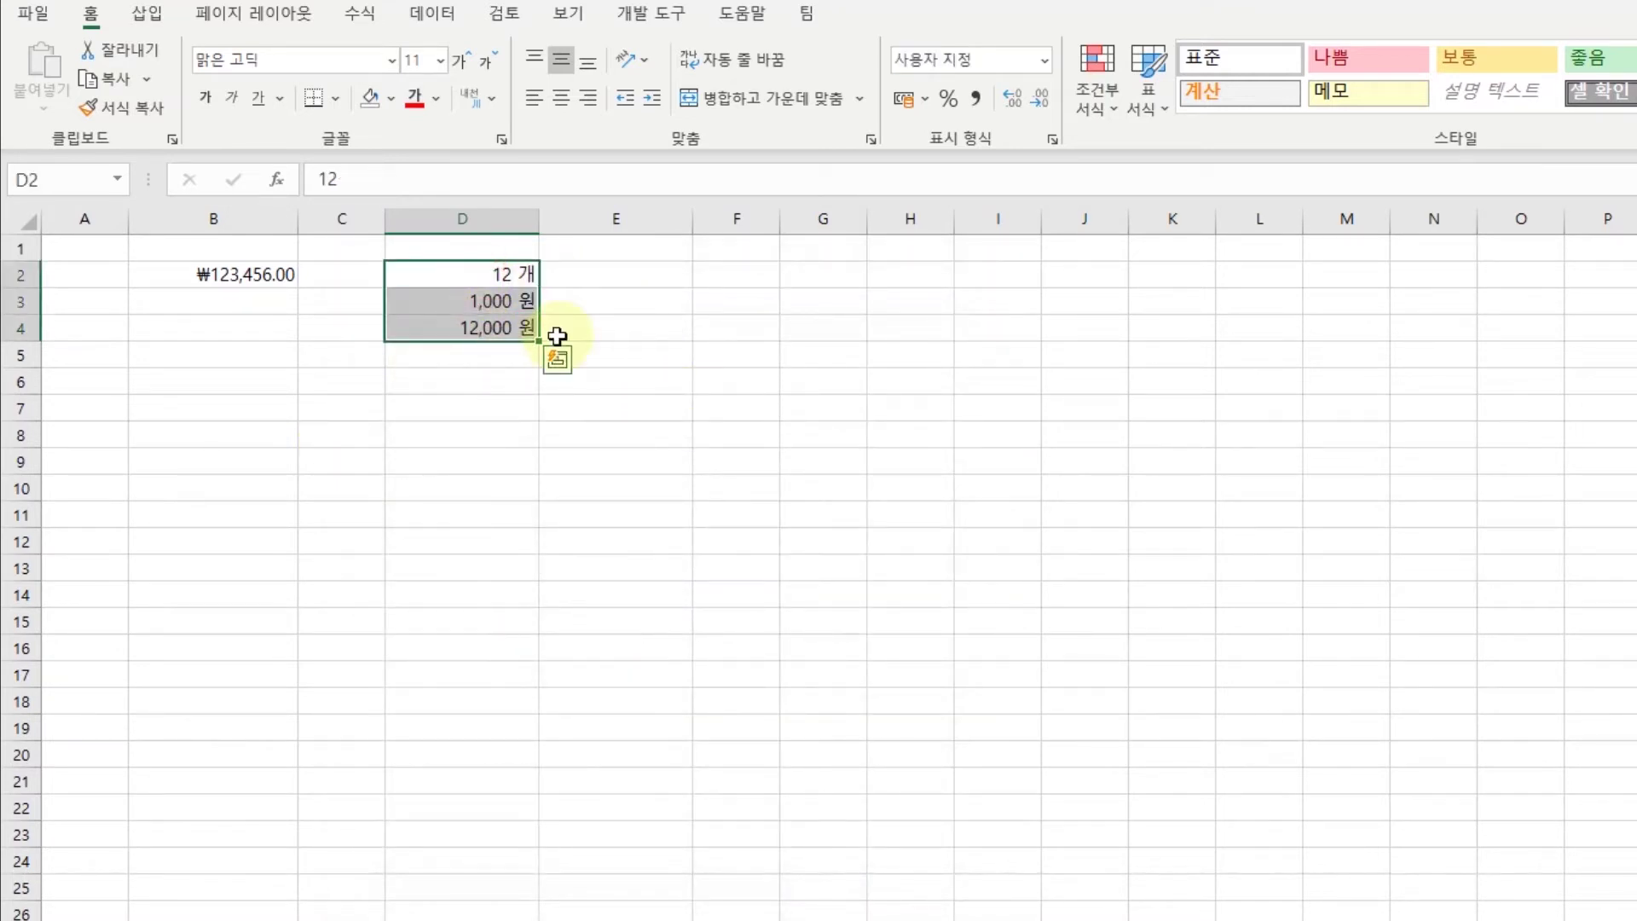
{"action": "left_click", "coordinate": [465, 297]}
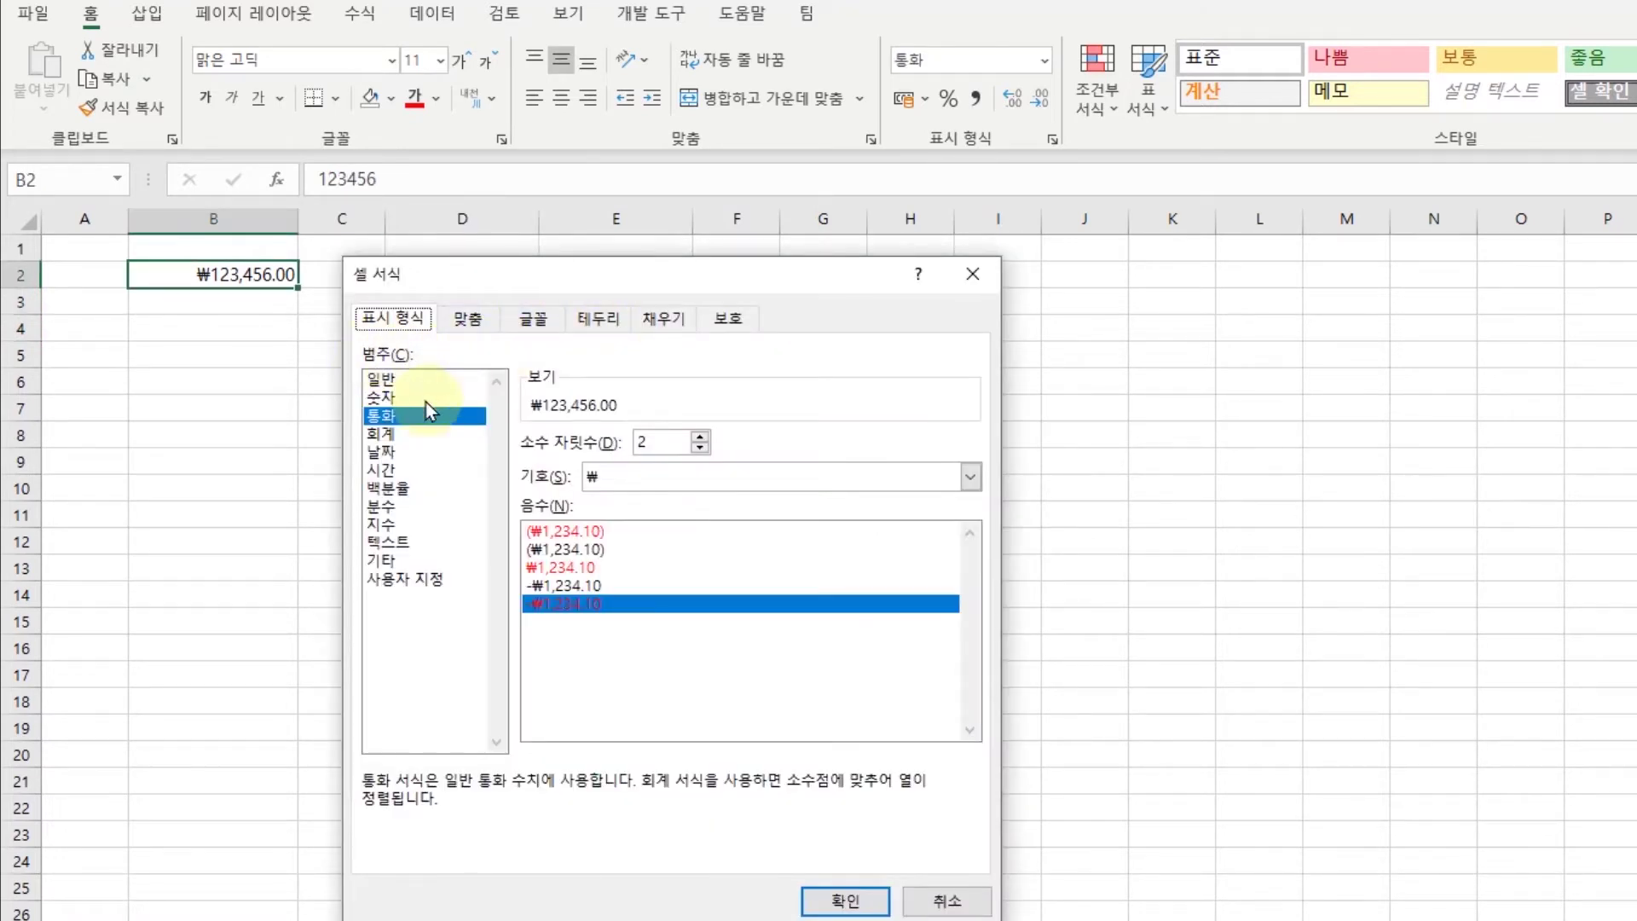
- In B2's cell format, compare the accounting category with currency and choose the red parenthesized negative style (₩1,234.10) under currency
{"action": "left_click", "coordinate": [399, 433]}
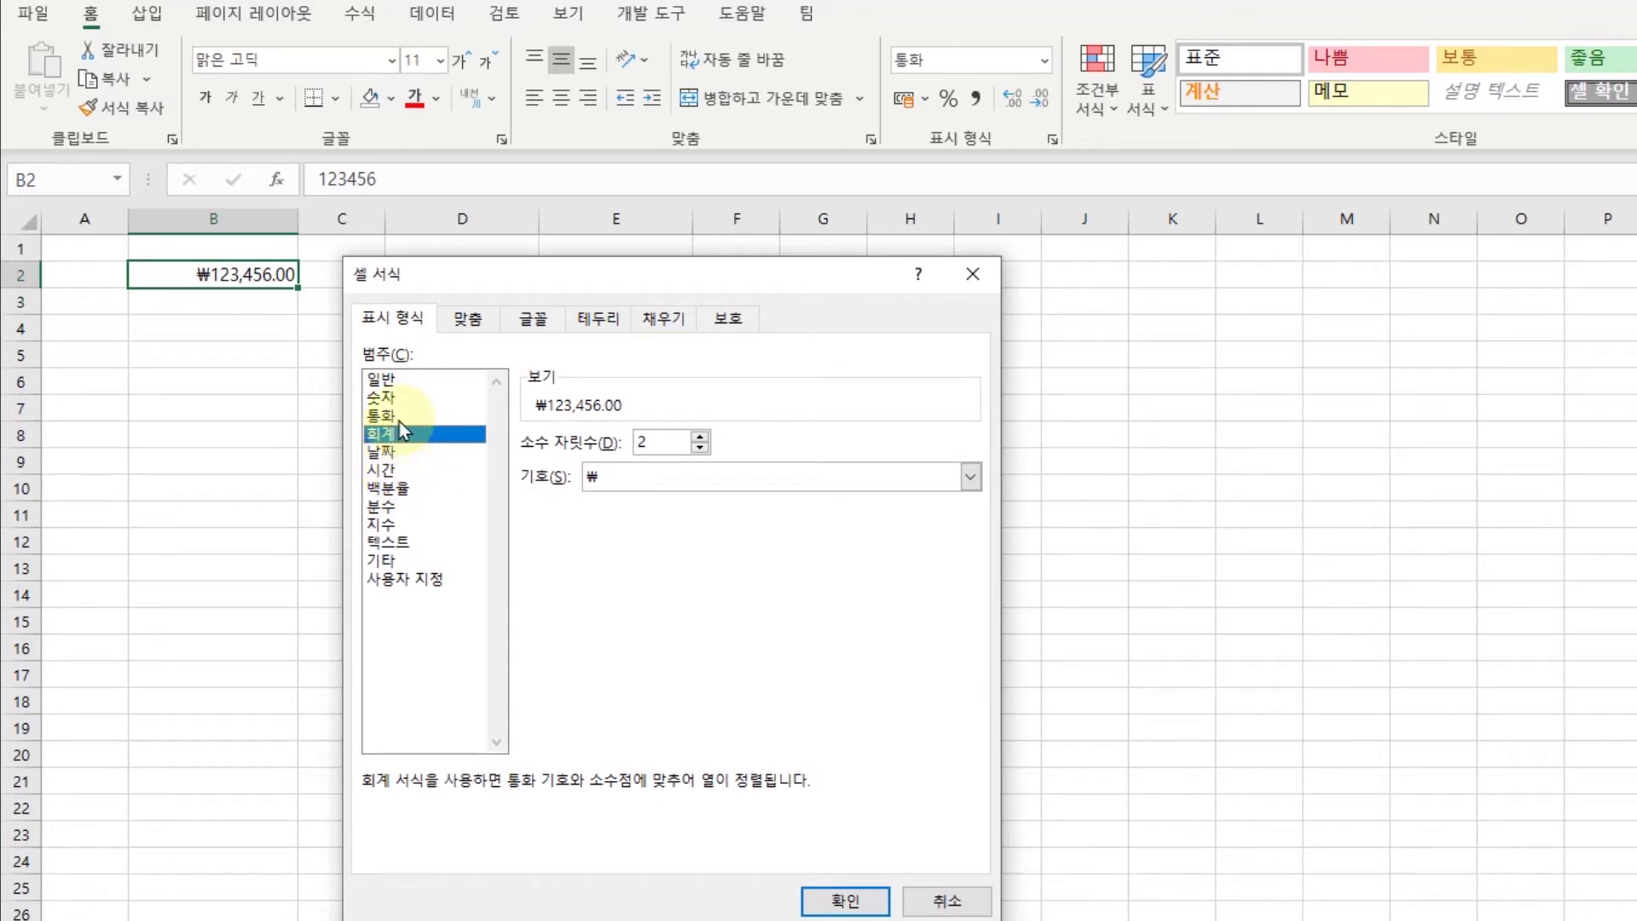
{"action": "left_click", "coordinate": [398, 417]}
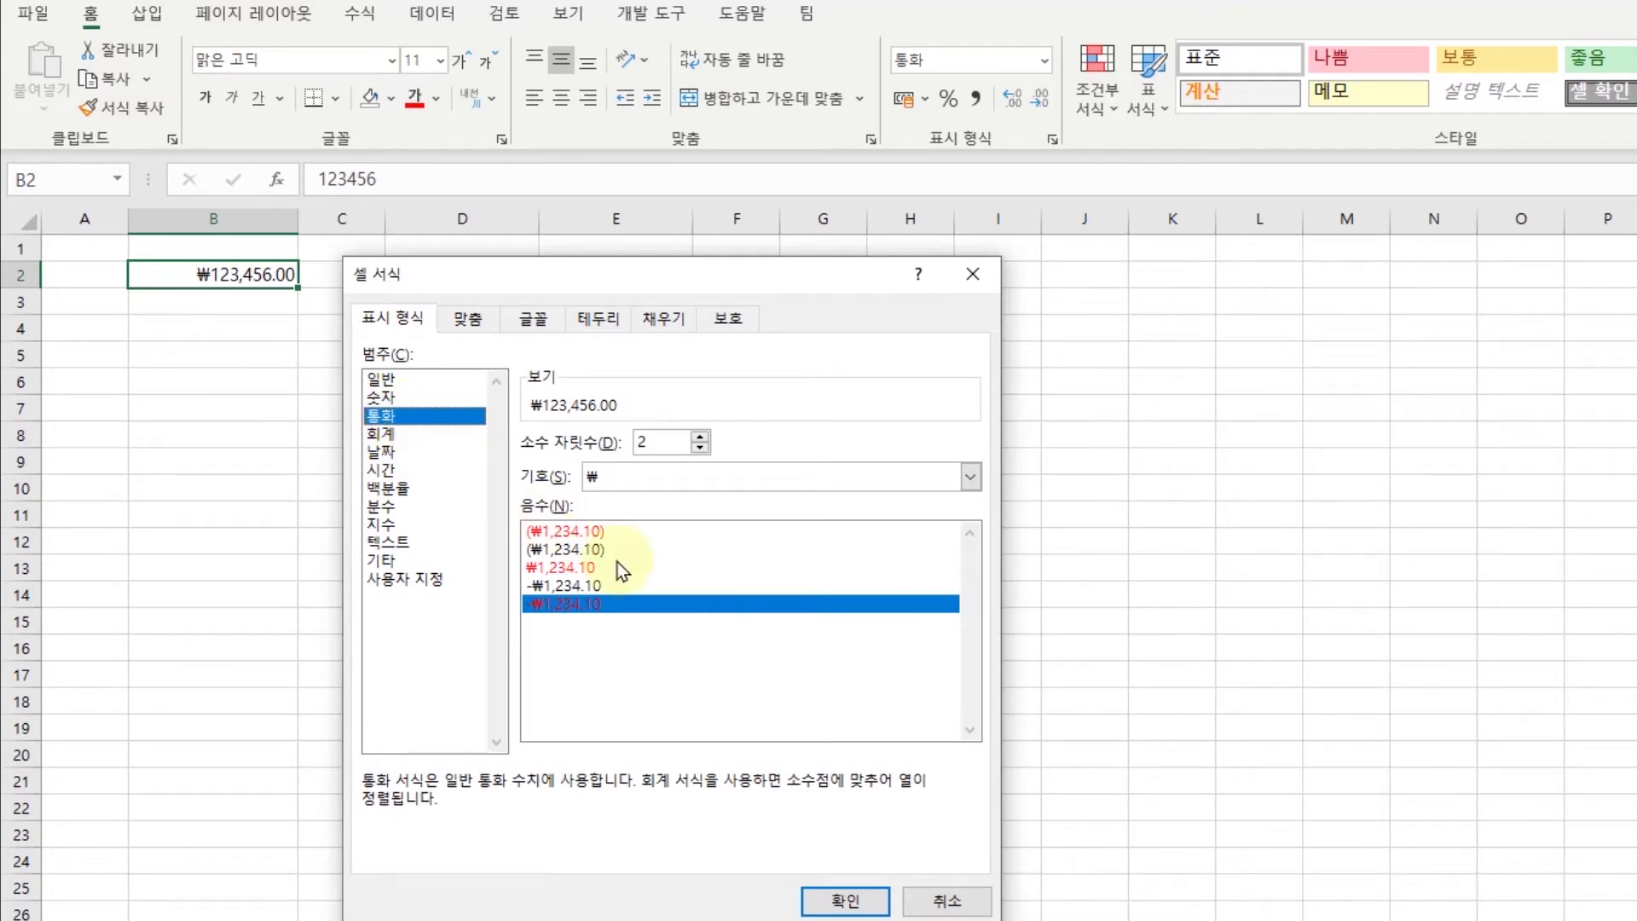
{"action": "left_click", "coordinate": [550, 532]}
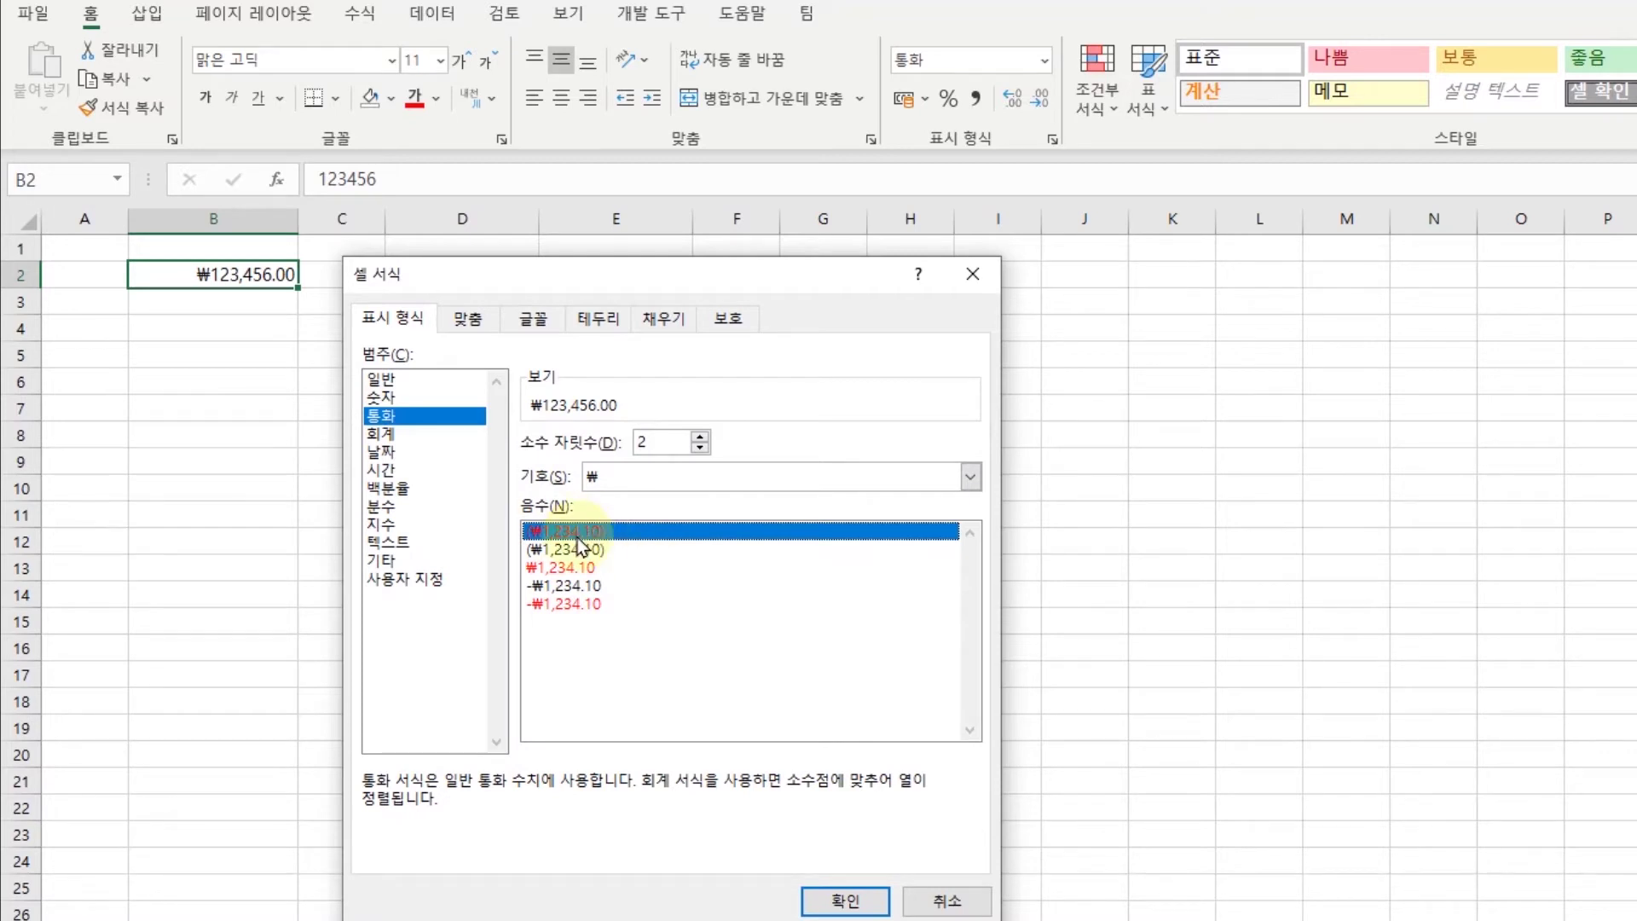
- Compare B2's currency settings with the matching custom code ₩#,##0.00_);[빨강](₩#,##0.00) and accept the format
{"action": "left_click", "coordinate": [396, 583]}
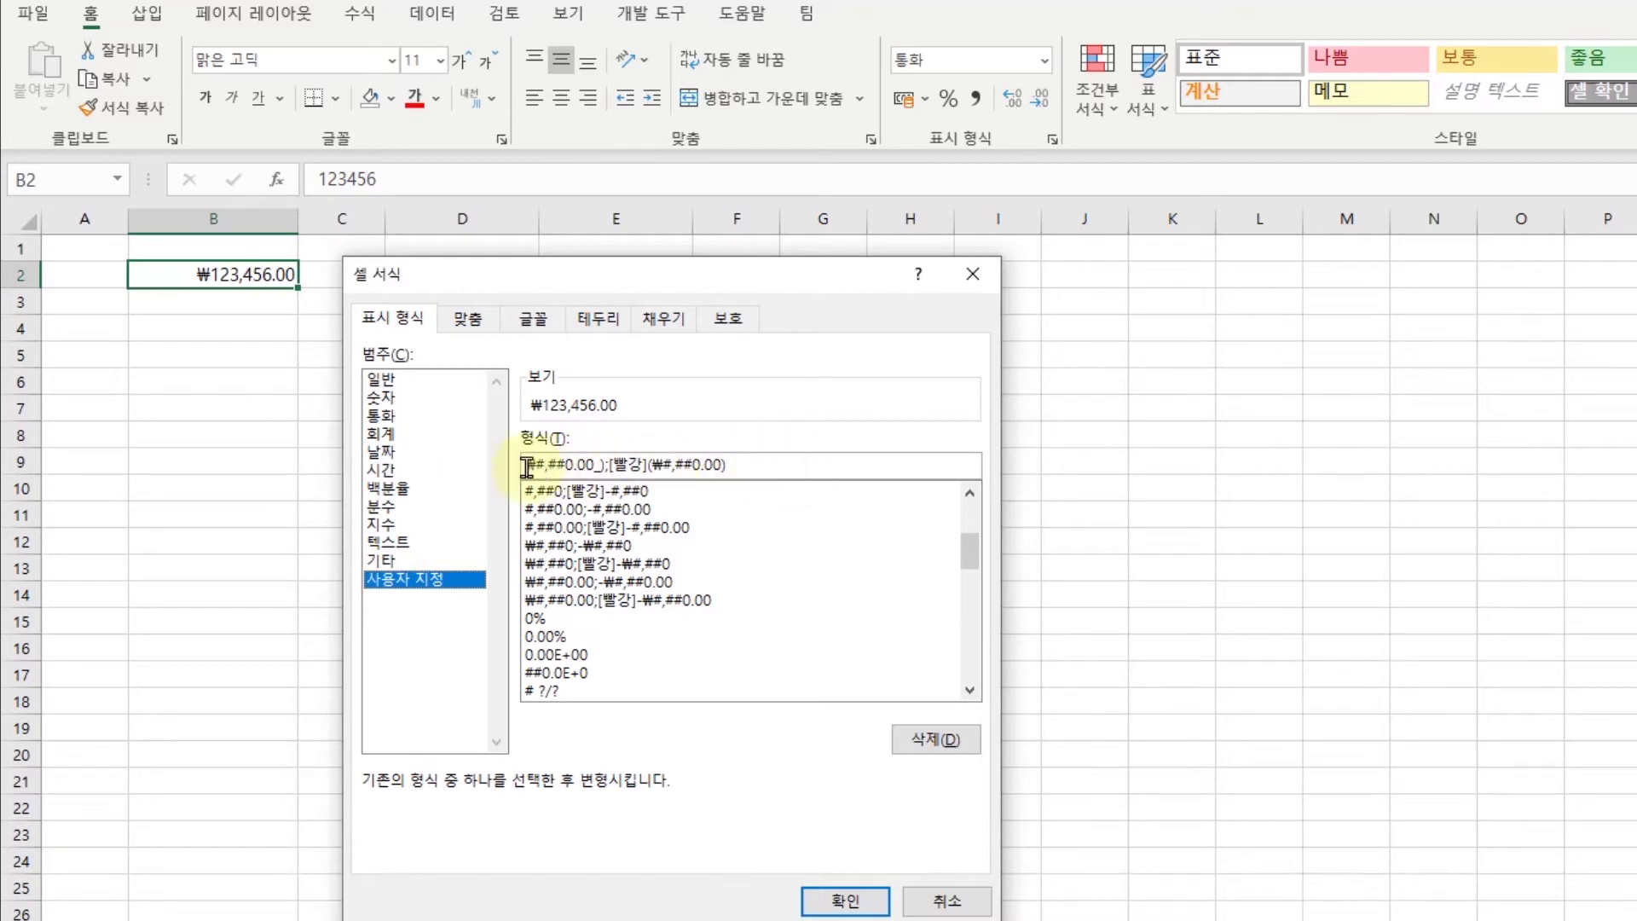
{"action": "left_click", "coordinate": [380, 416]}
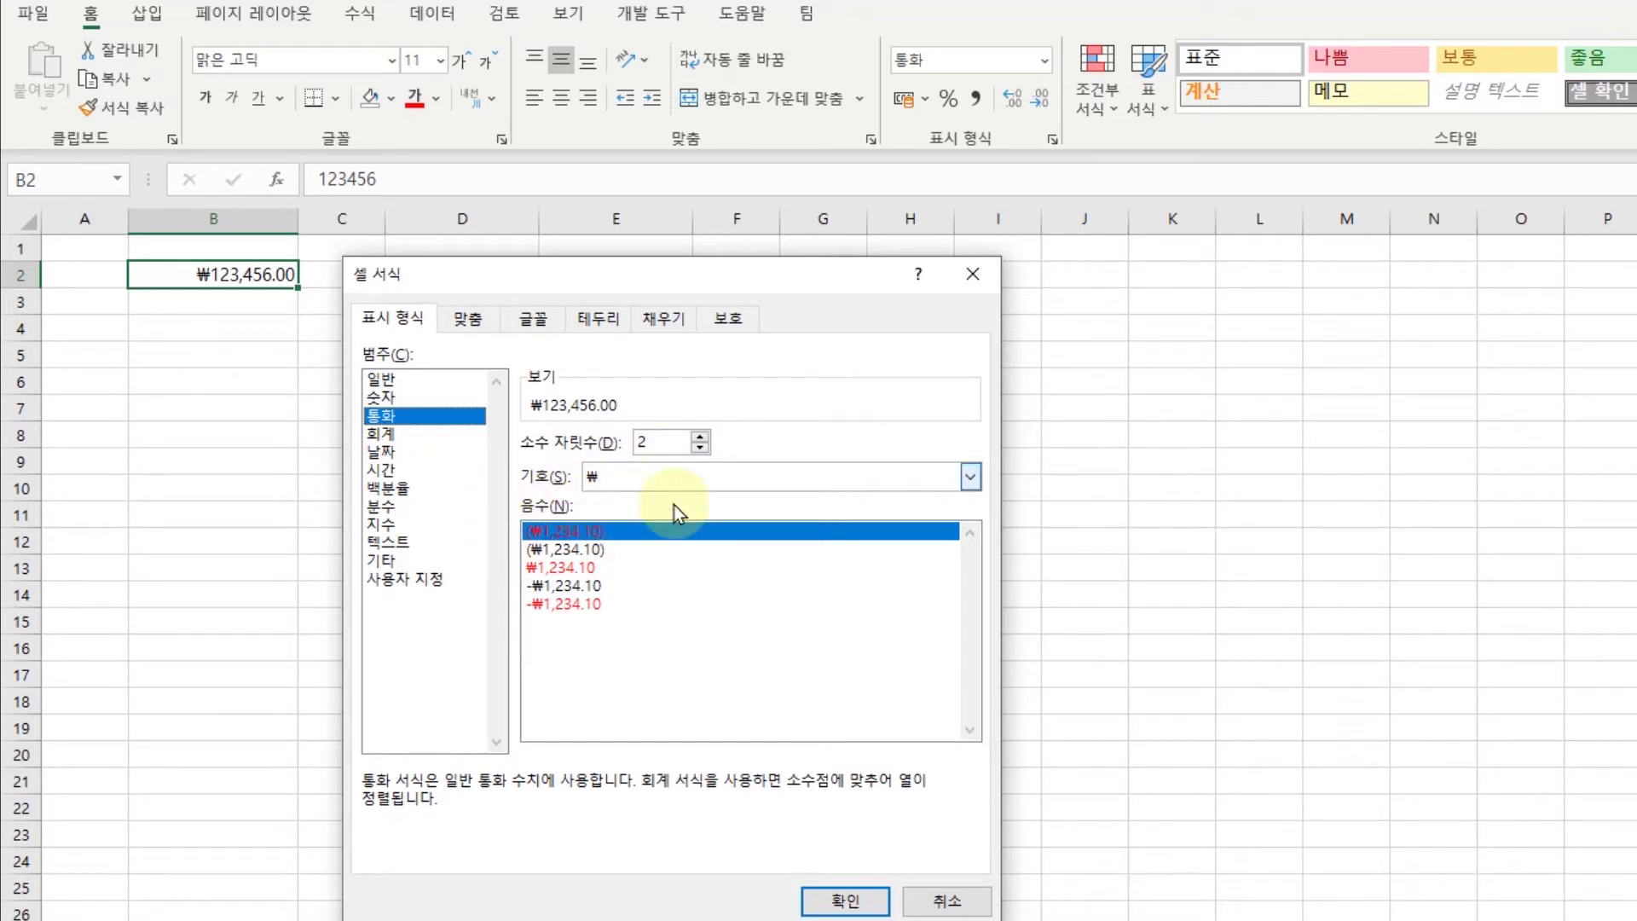
{"action": "left_click", "coordinate": [412, 580]}
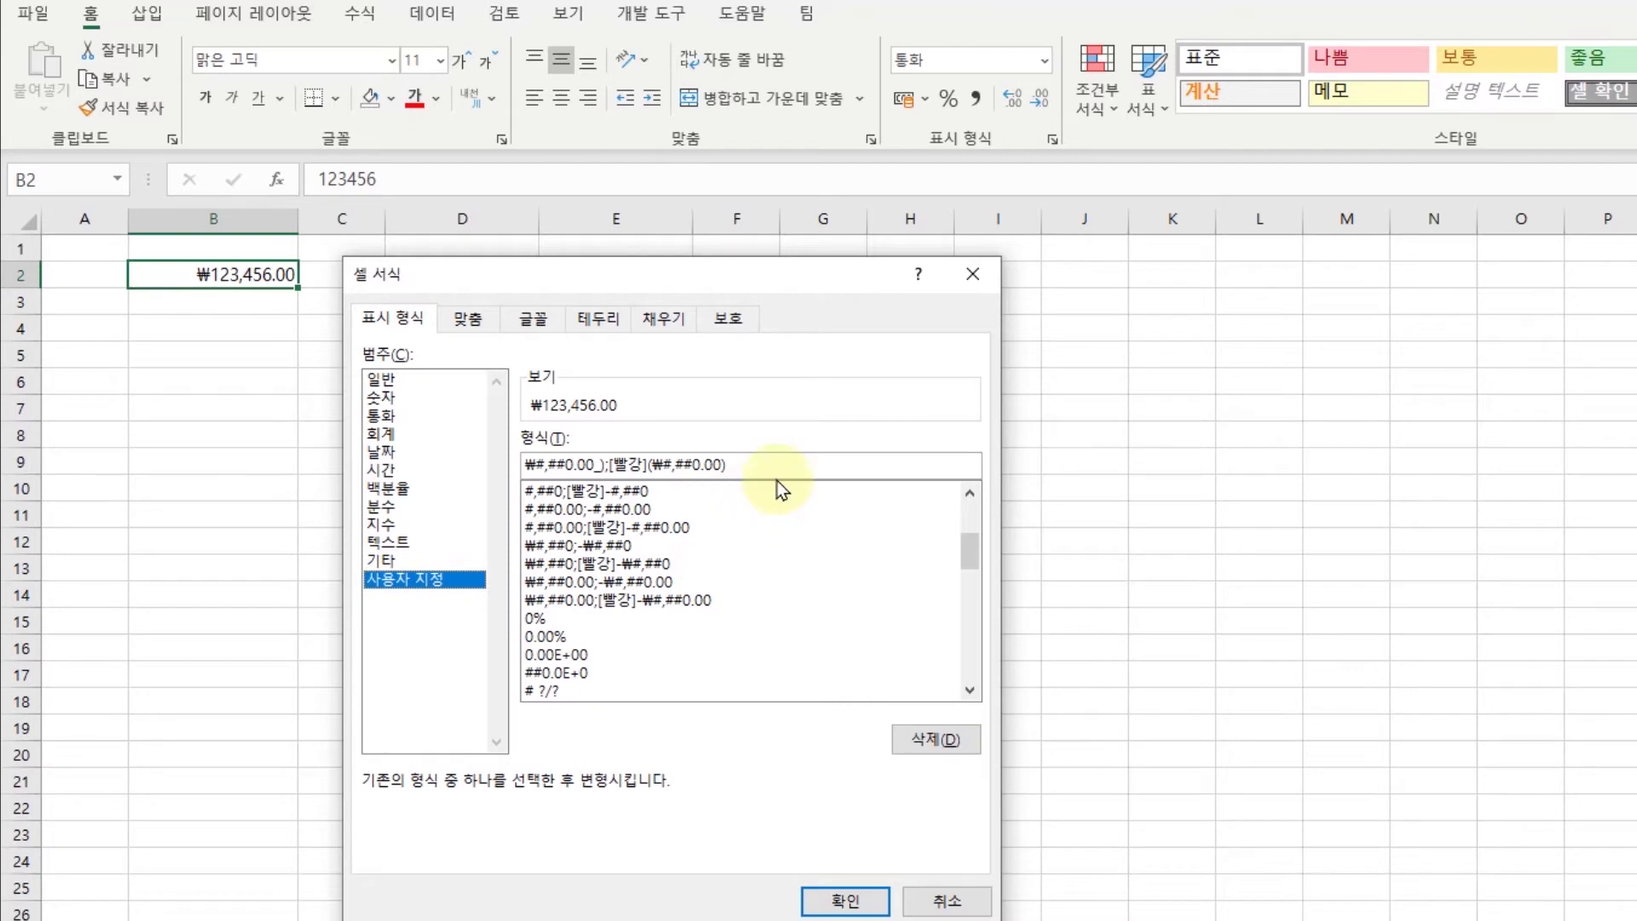
{"action": "left_click_drag", "start_coordinate": [767, 462], "coordinate": [493, 474]}
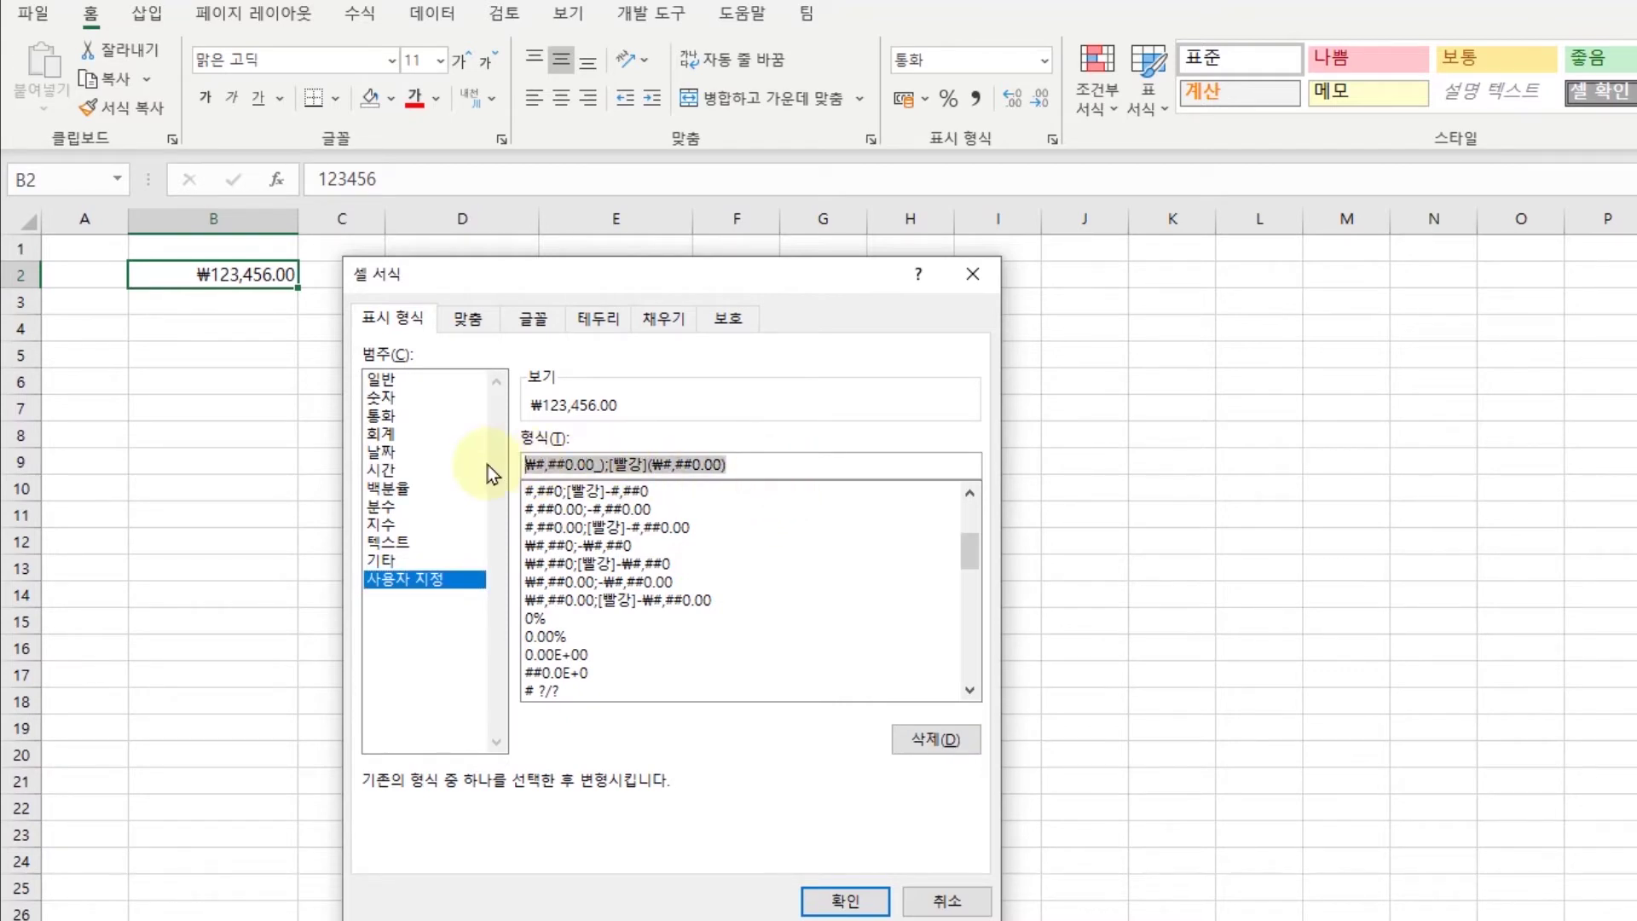
{"action": "left_click", "coordinate": [787, 465]}
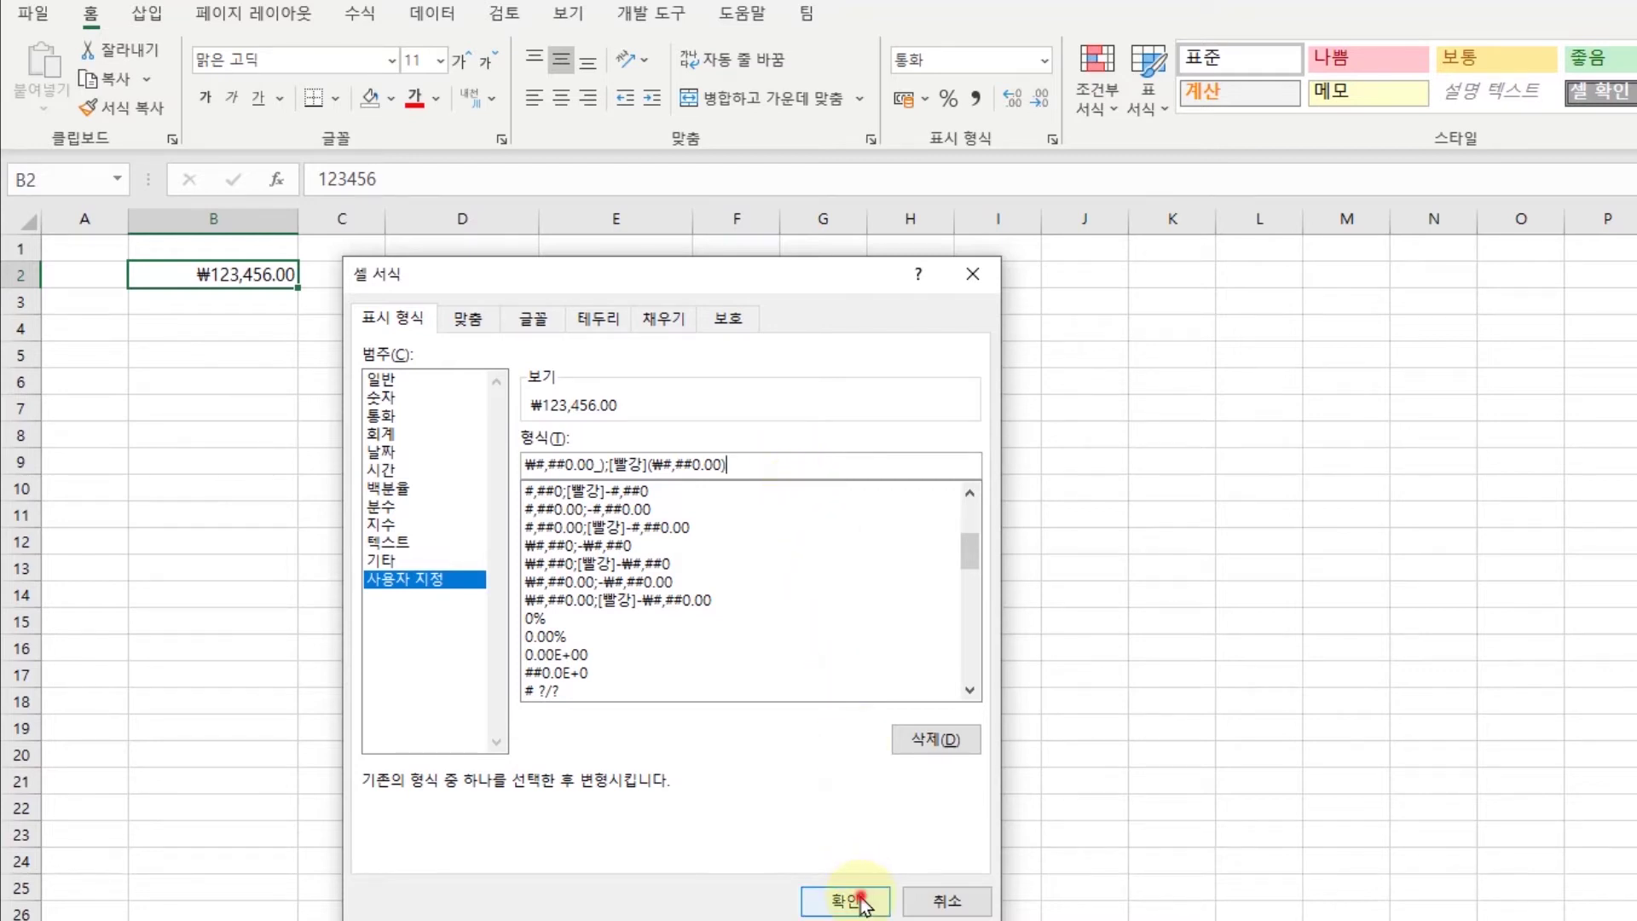
{"action": "left_click", "coordinate": [822, 900]}
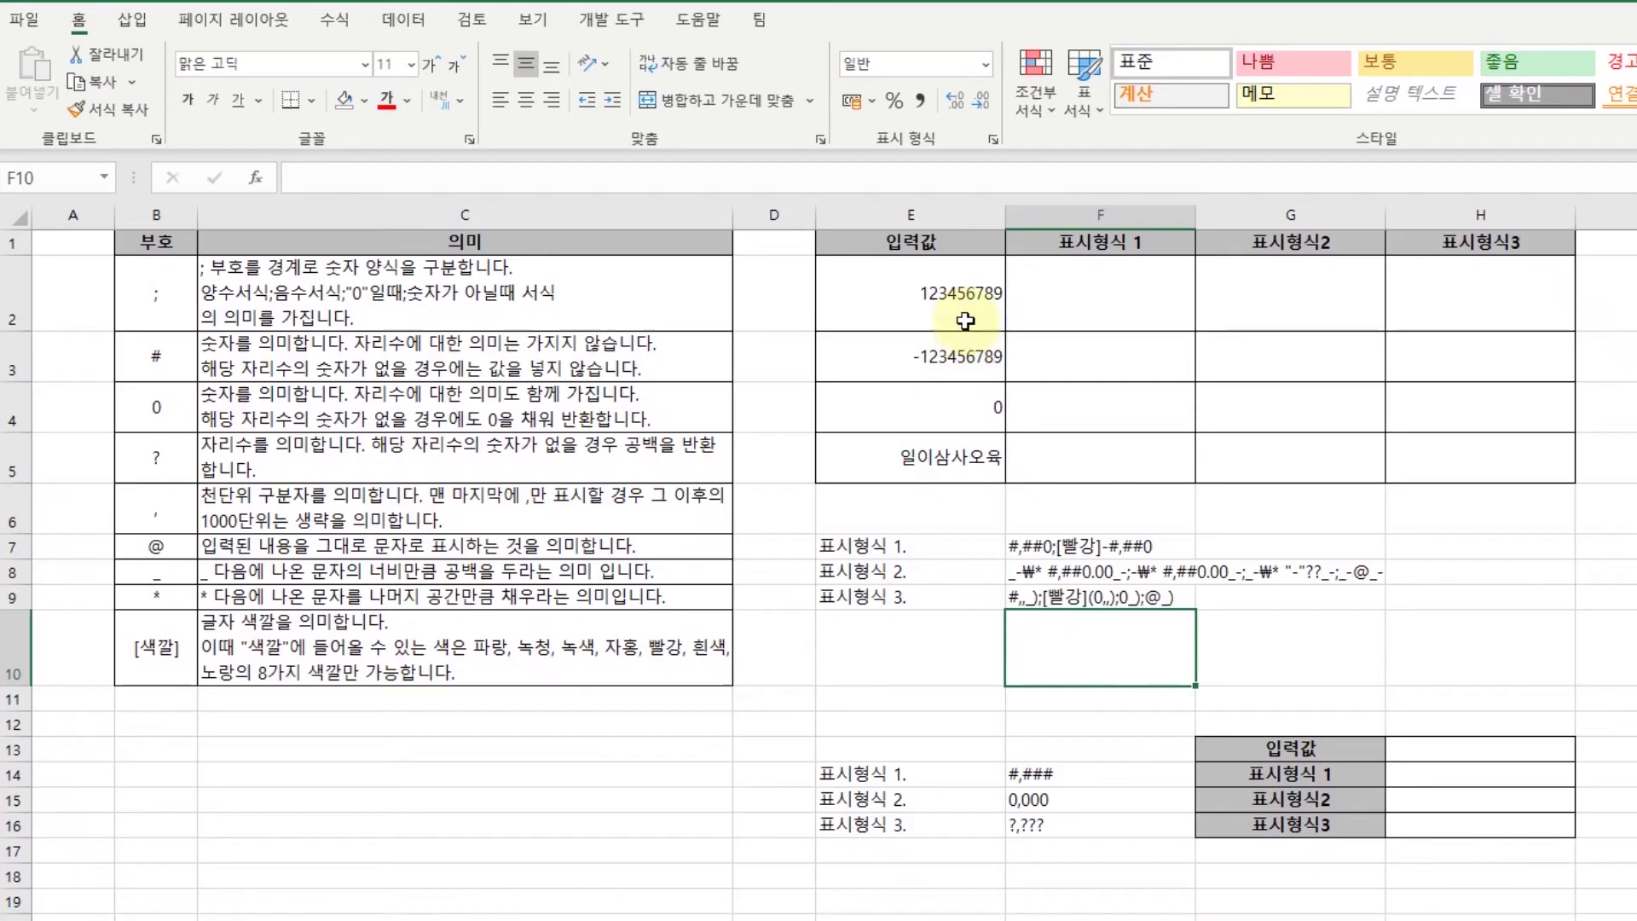
- Examine the table of custom format symbols and their meanings in columns B and C, selecting the semicolon entry
{"action": "left_click", "coordinate": [177, 300]}
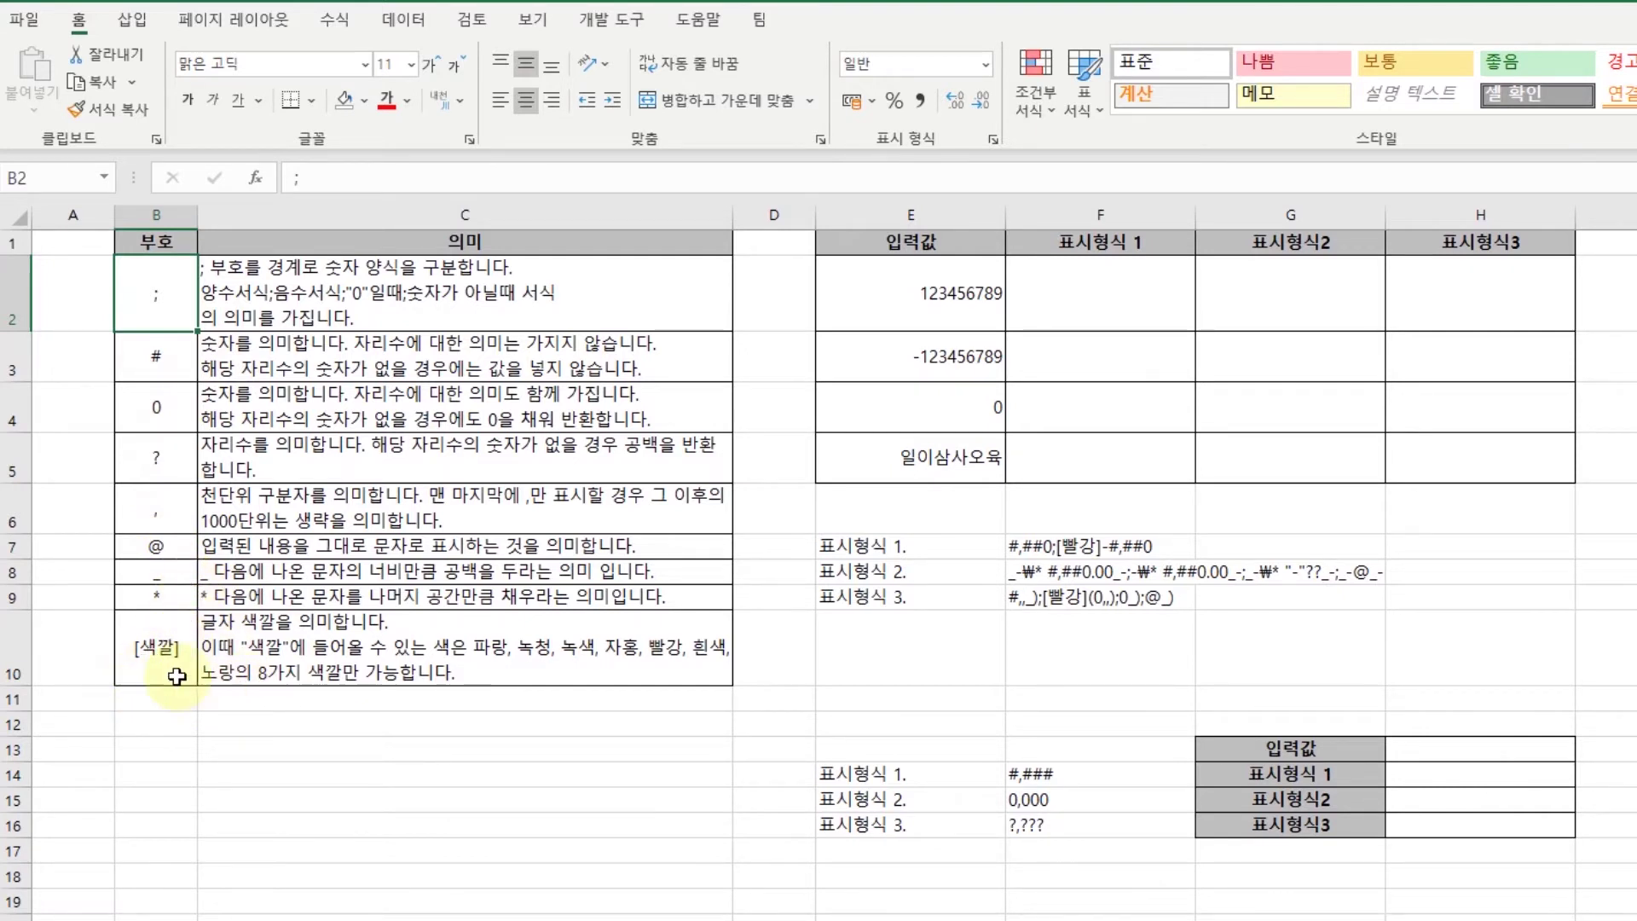
{"action": "left_click", "coordinate": [153, 720]}
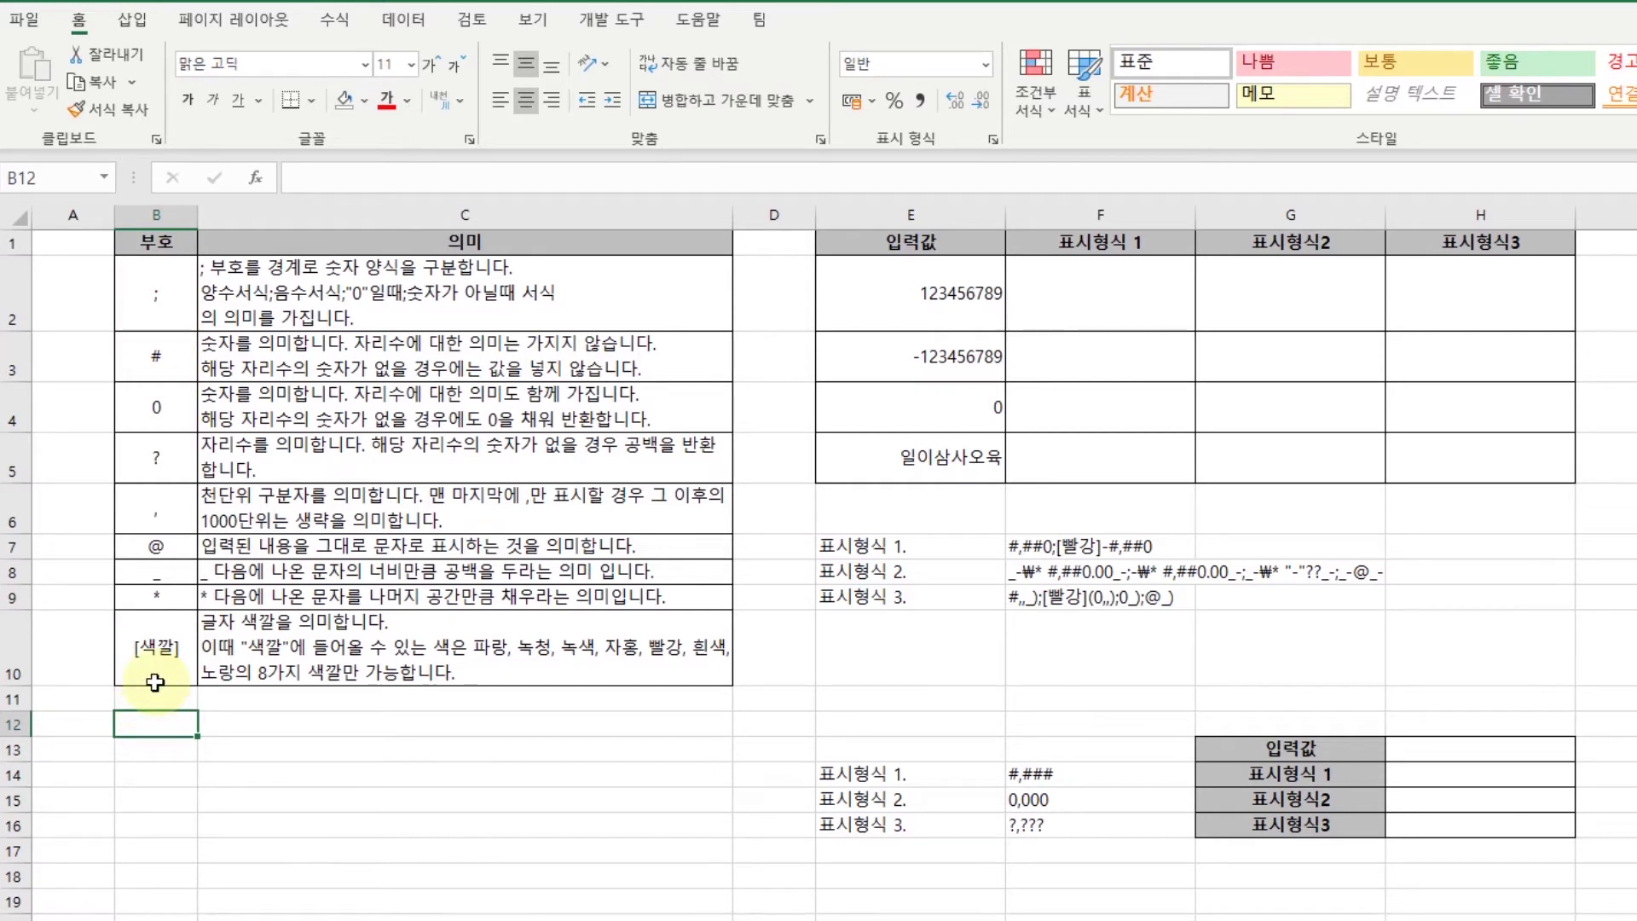
{"action": "left_click", "coordinate": [156, 303]}
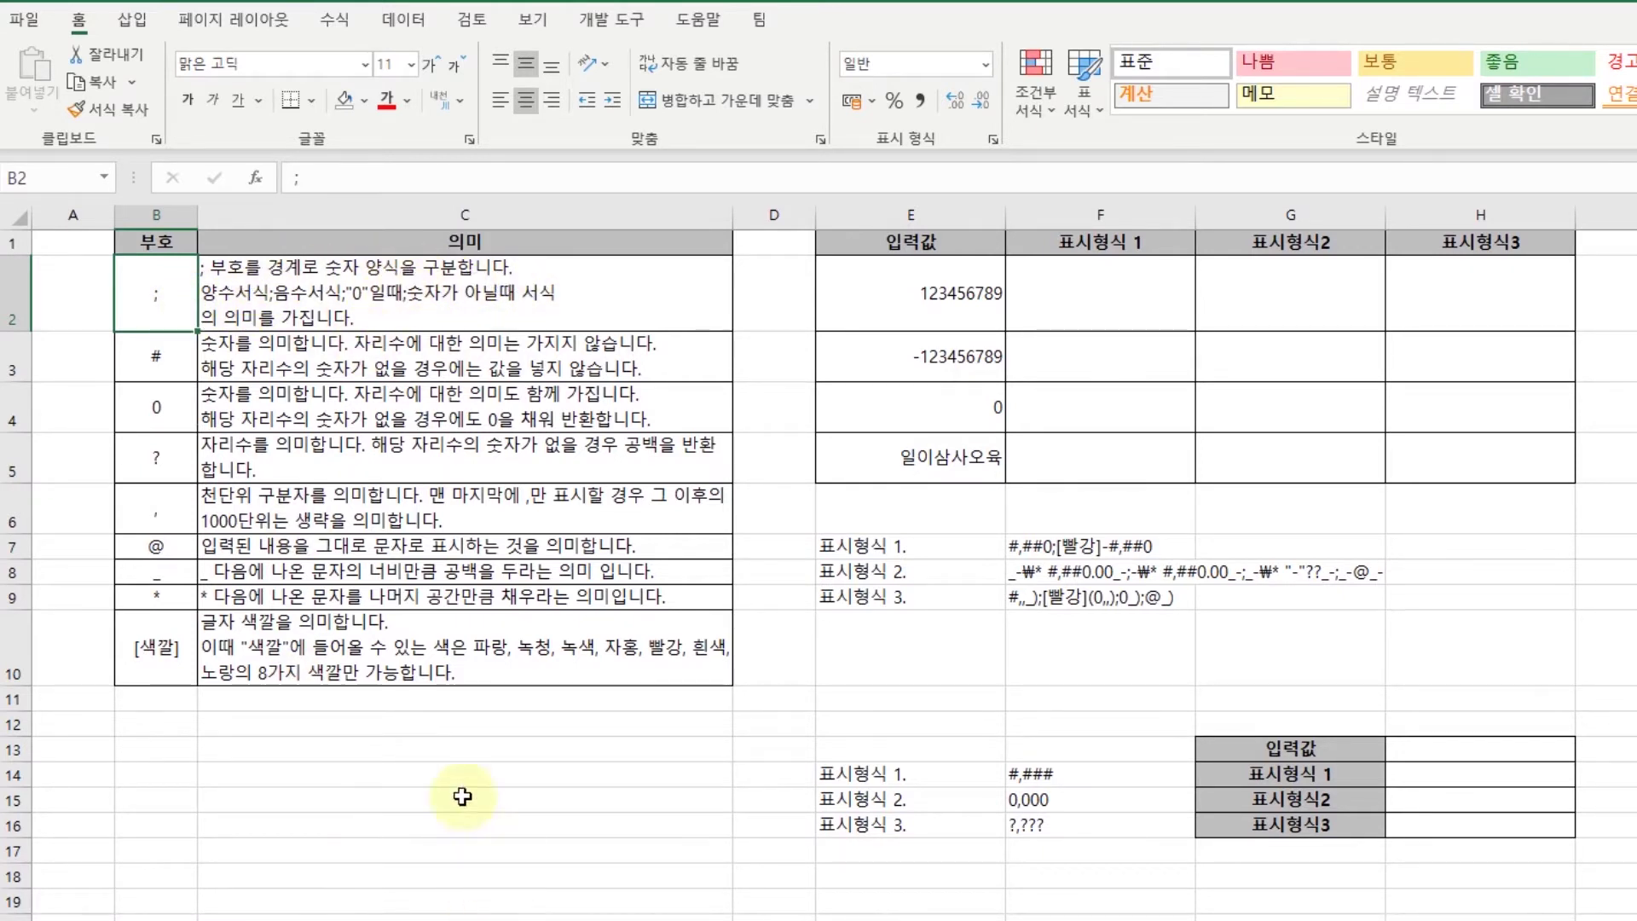
- For cell E2, inspect the custom code behind the number format with red -1234 negatives, and choose the custom format _-* #,##0_-;-* #,##0_-;_-* "-"_-;_-@_-
{"action": "left_click", "coordinate": [928, 299]}
{"action": "key", "text": "ctrl+1"}
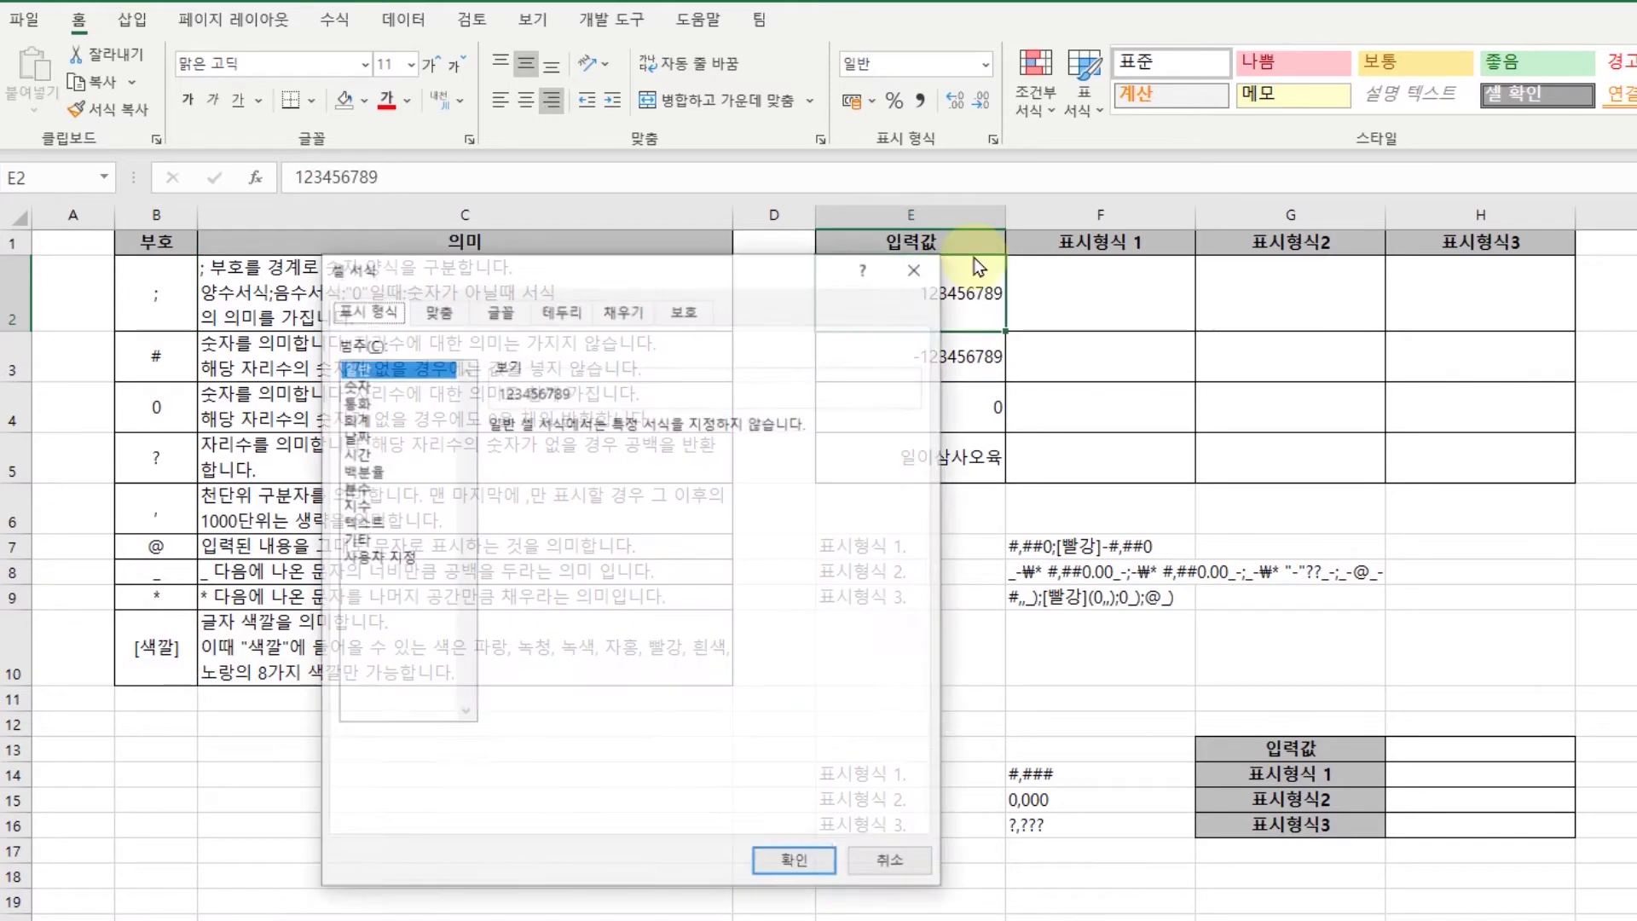
{"action": "left_click_drag", "start_coordinate": [401, 253], "coordinate": [400, 419]}
{"action": "left_click", "coordinate": [399, 537]}
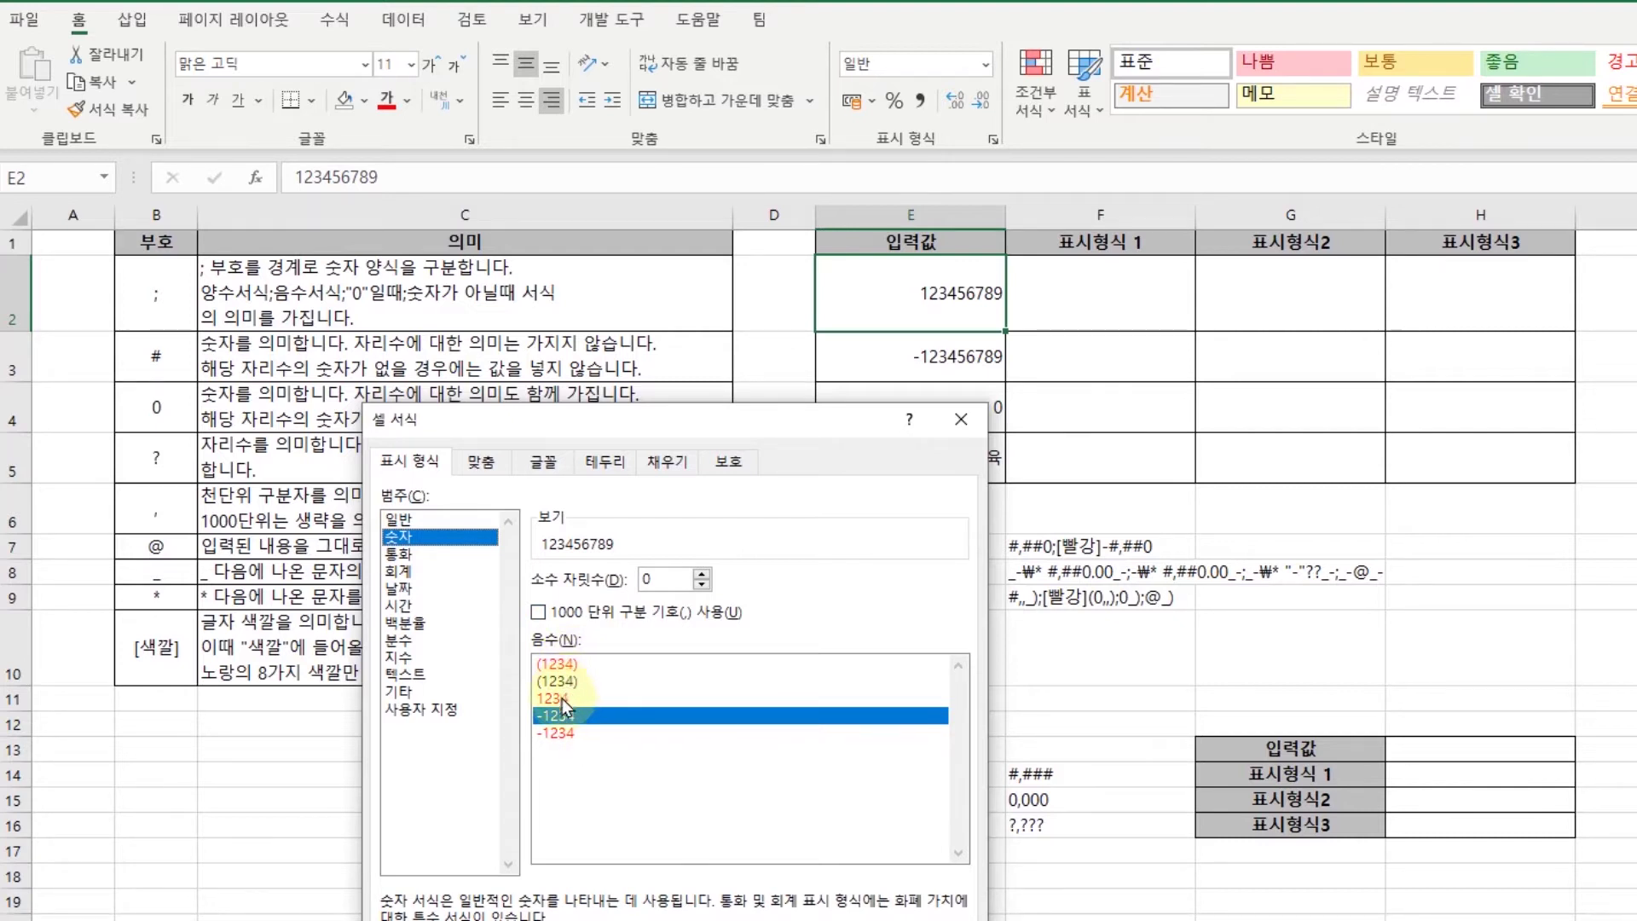
{"action": "left_click", "coordinate": [559, 733]}
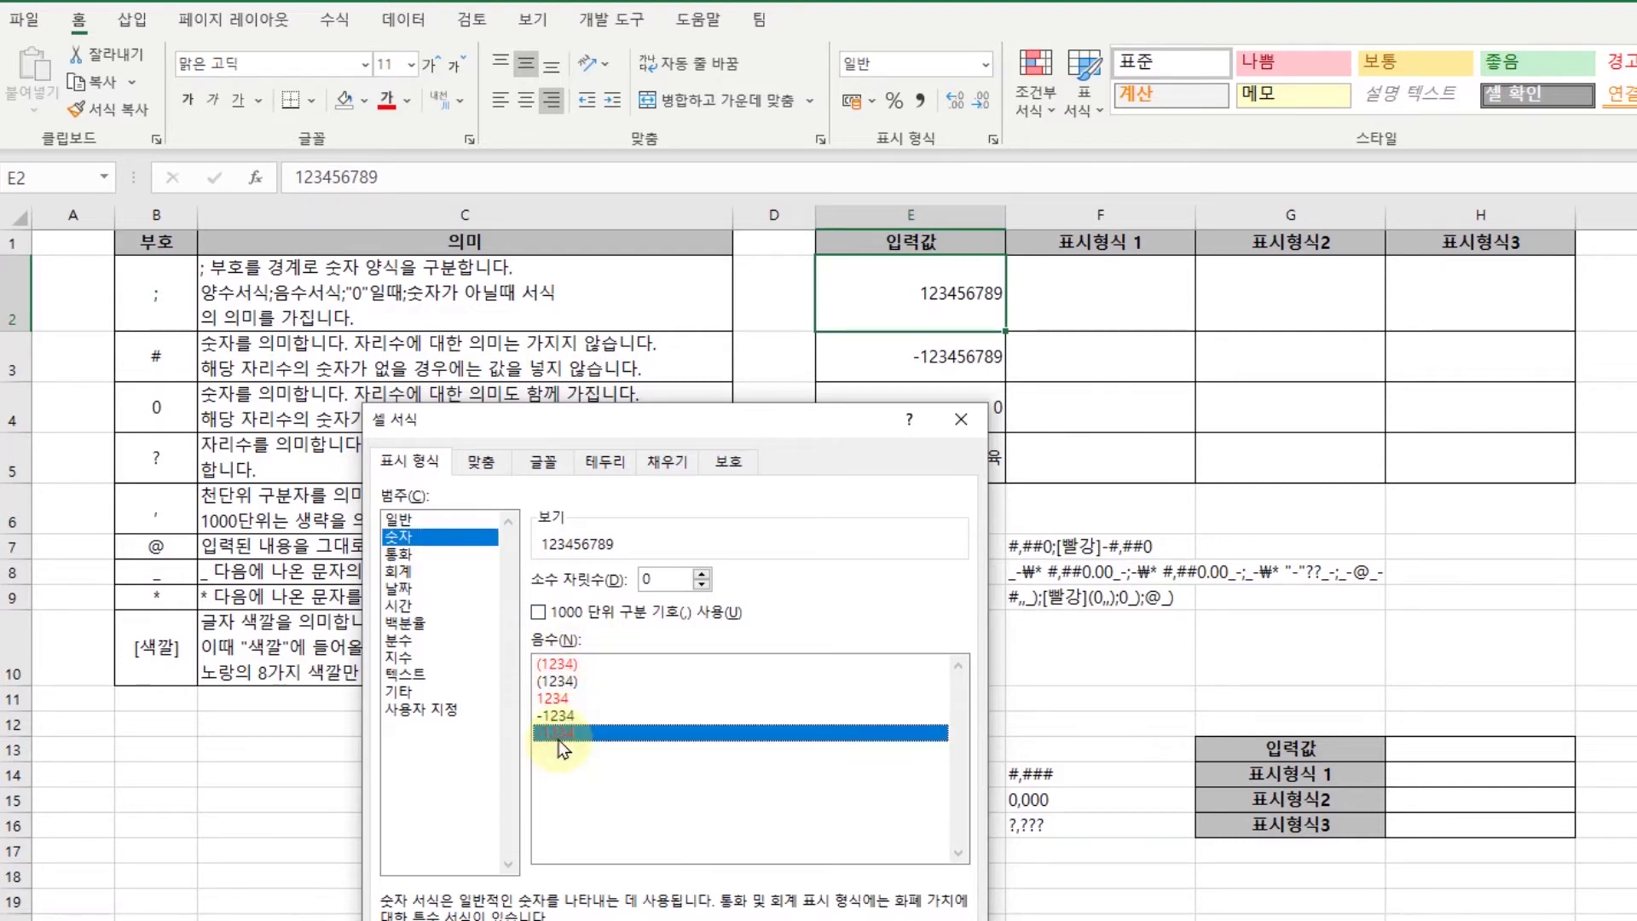
{"action": "left_click", "coordinate": [435, 713]}
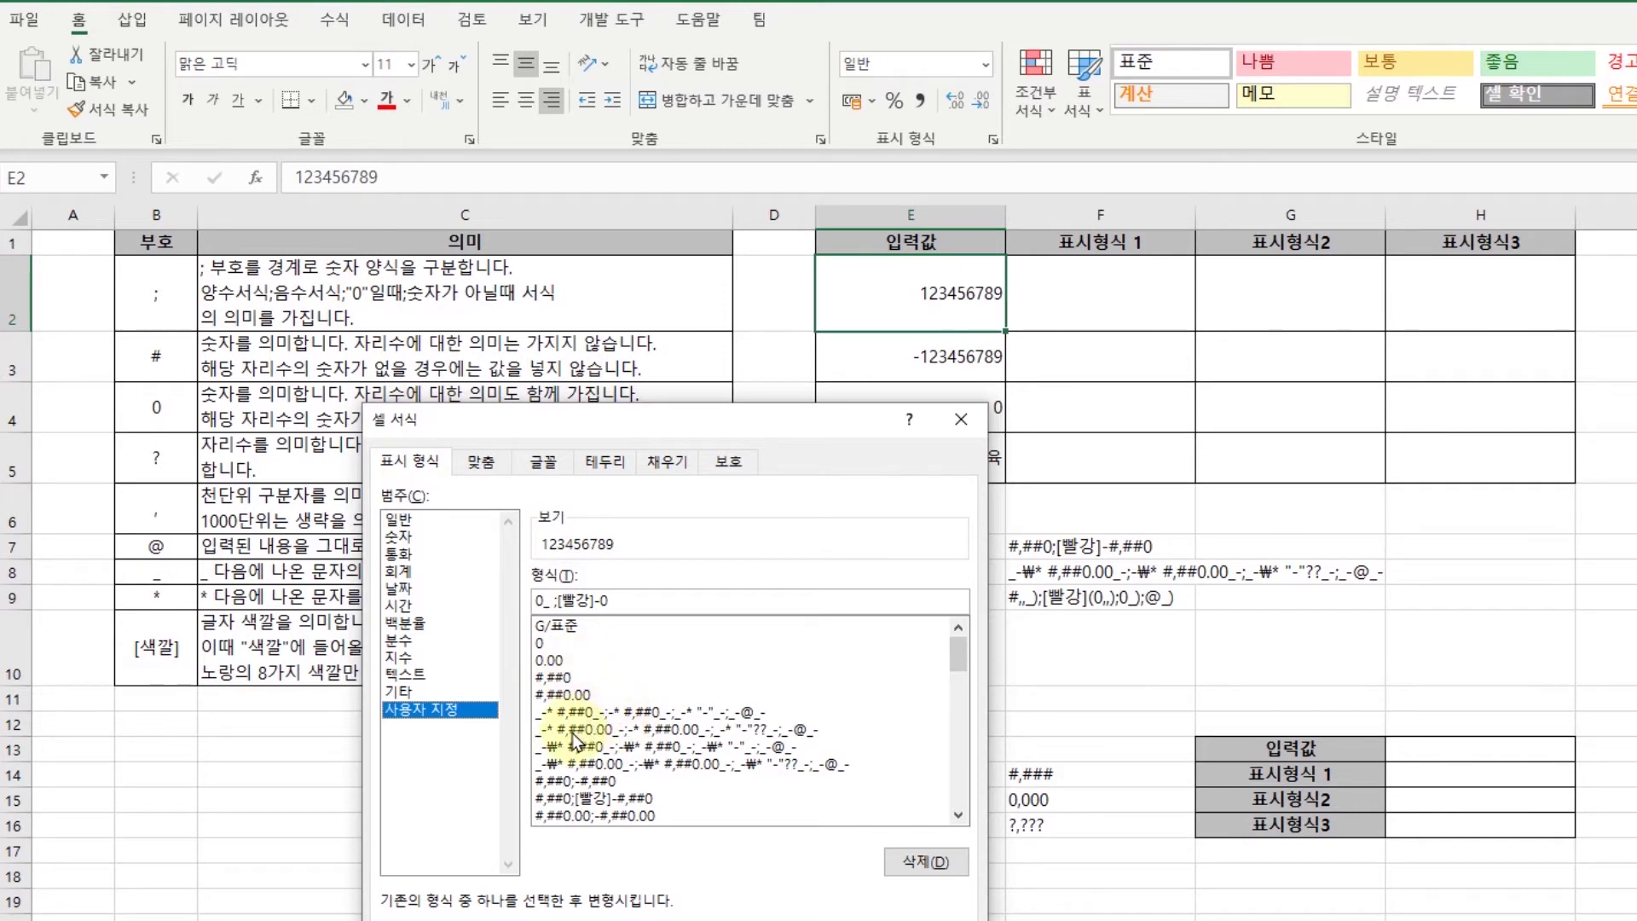
{"action": "left_click", "coordinate": [544, 713]}
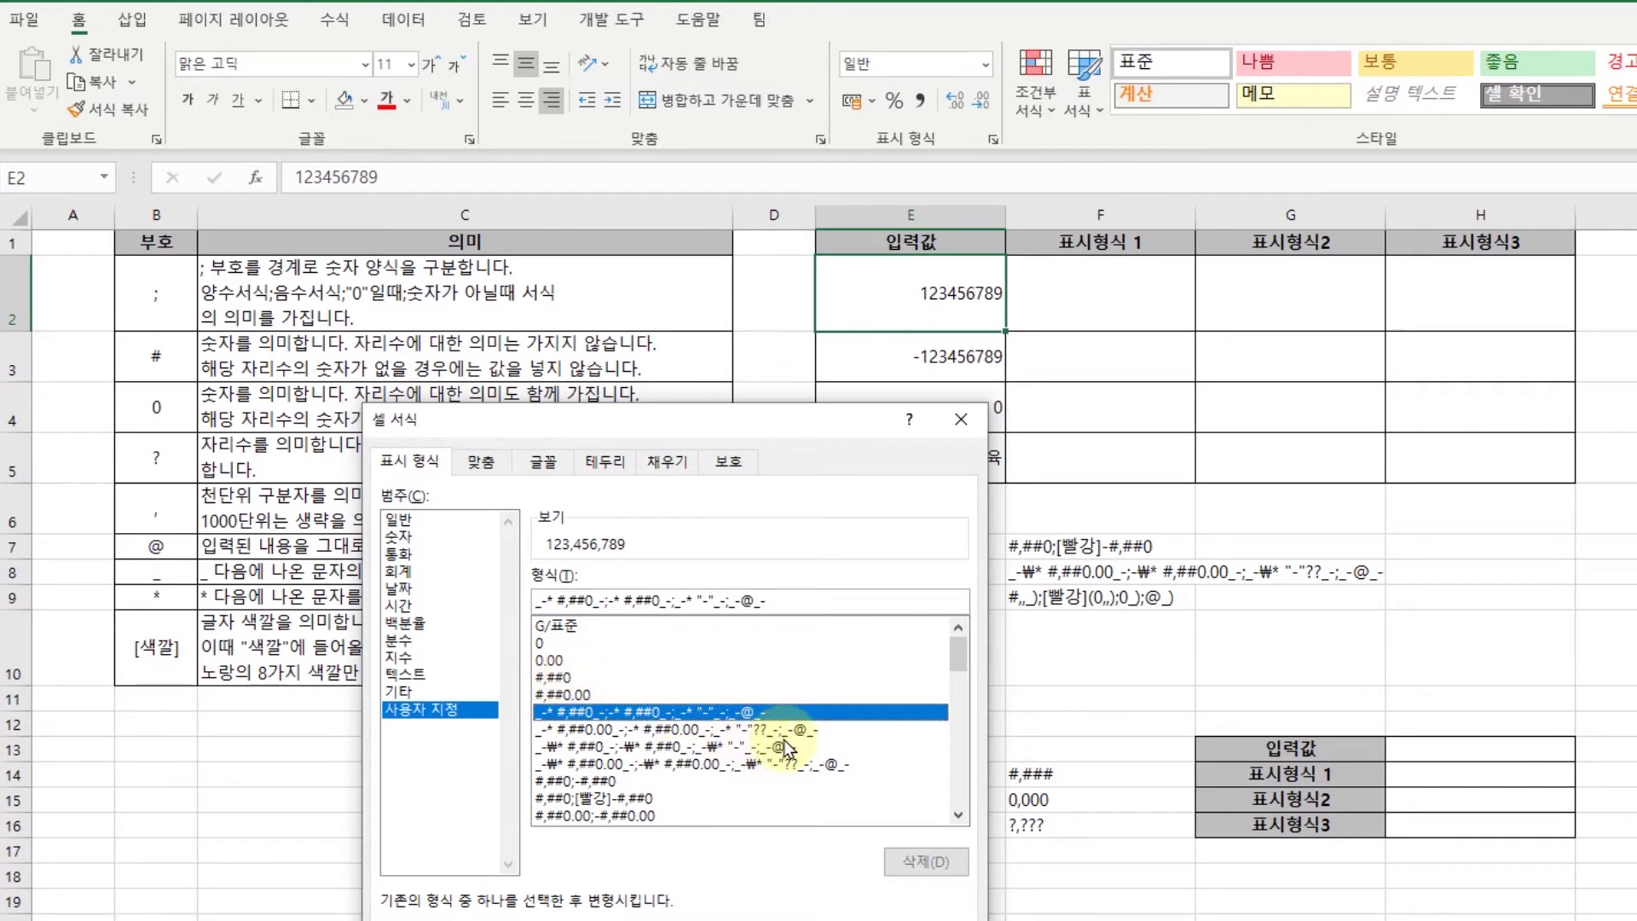
{"action": "key", "text": "Return"}
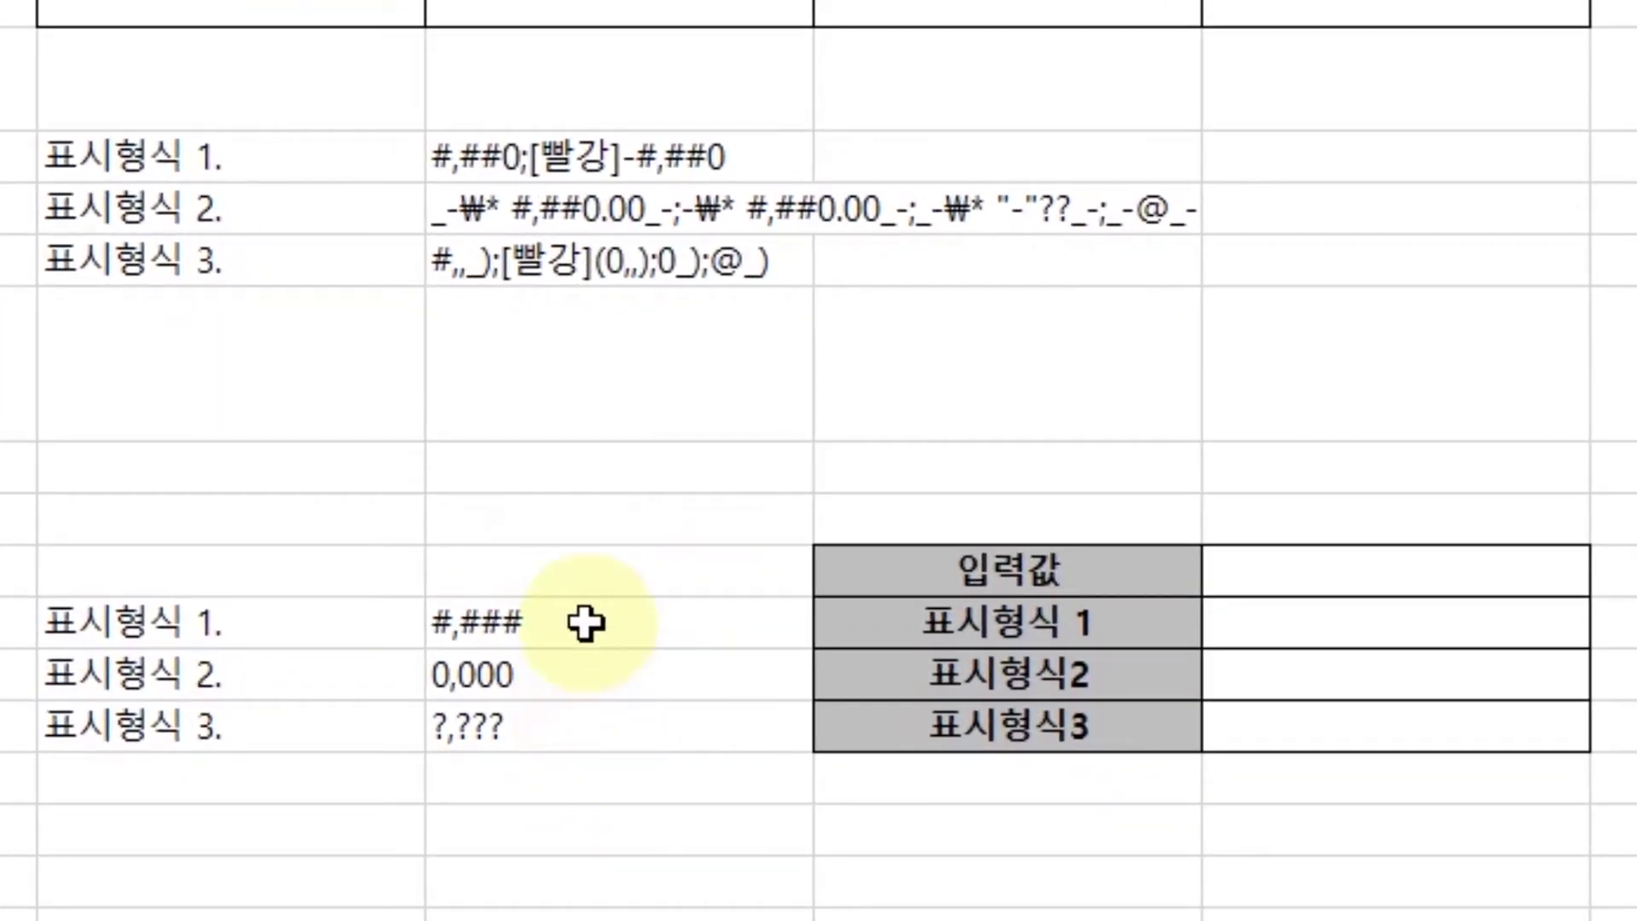
- Enter 12 as the 입력값 of the lower example table and copy it to its three 표시형식 cells
{"action": "left_click", "coordinate": [548, 628]}
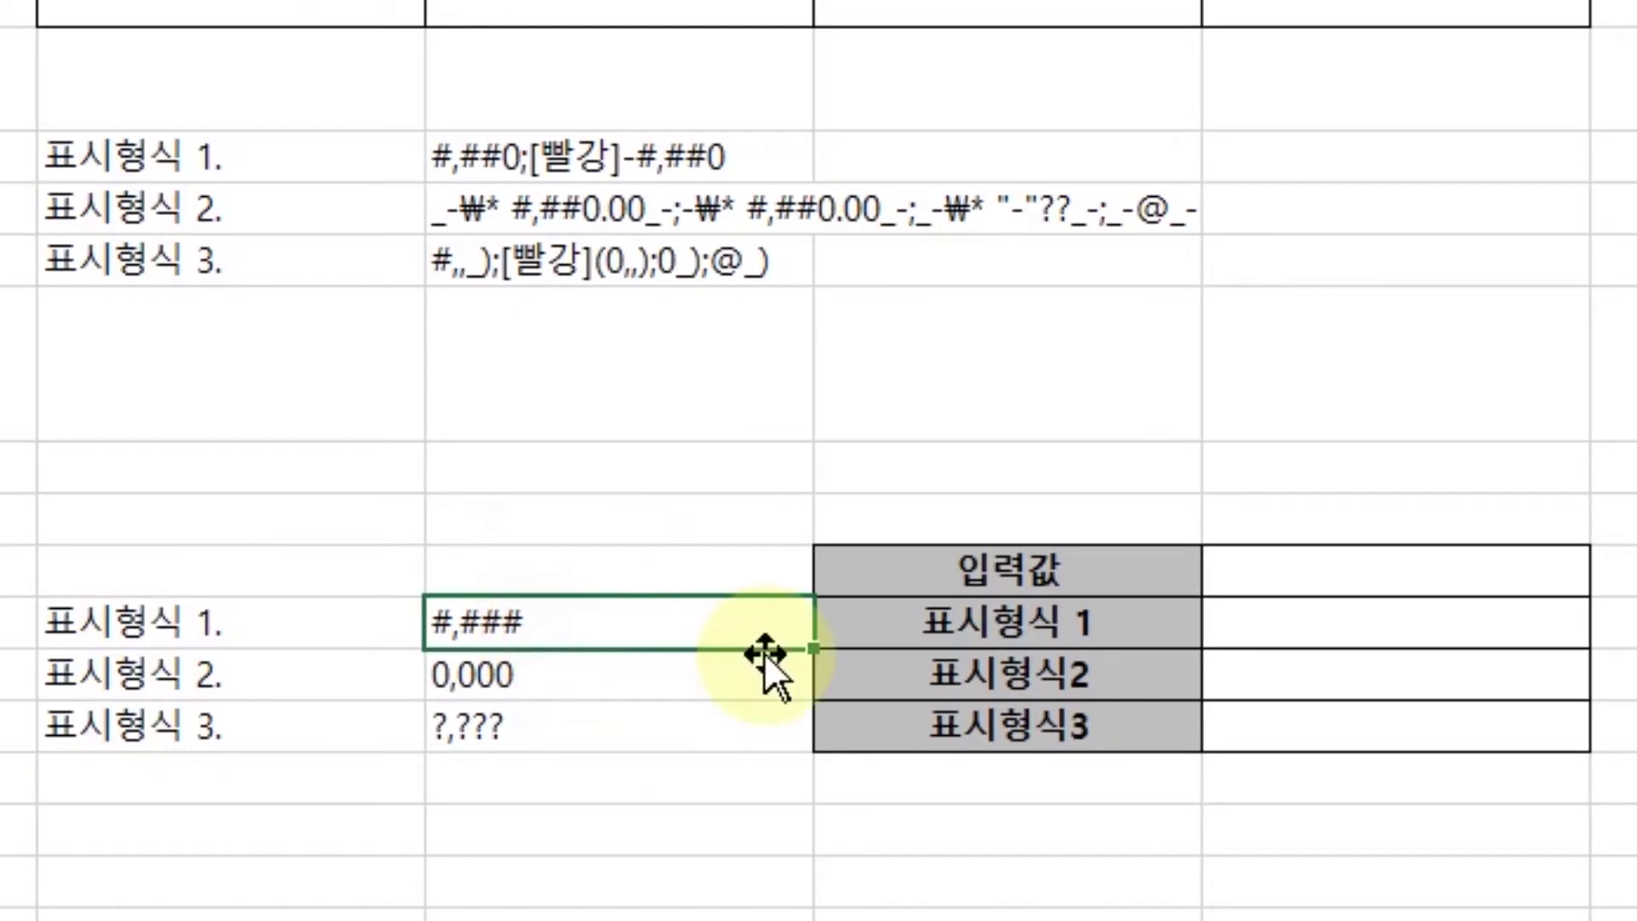
{"action": "left_click", "coordinate": [699, 687]}
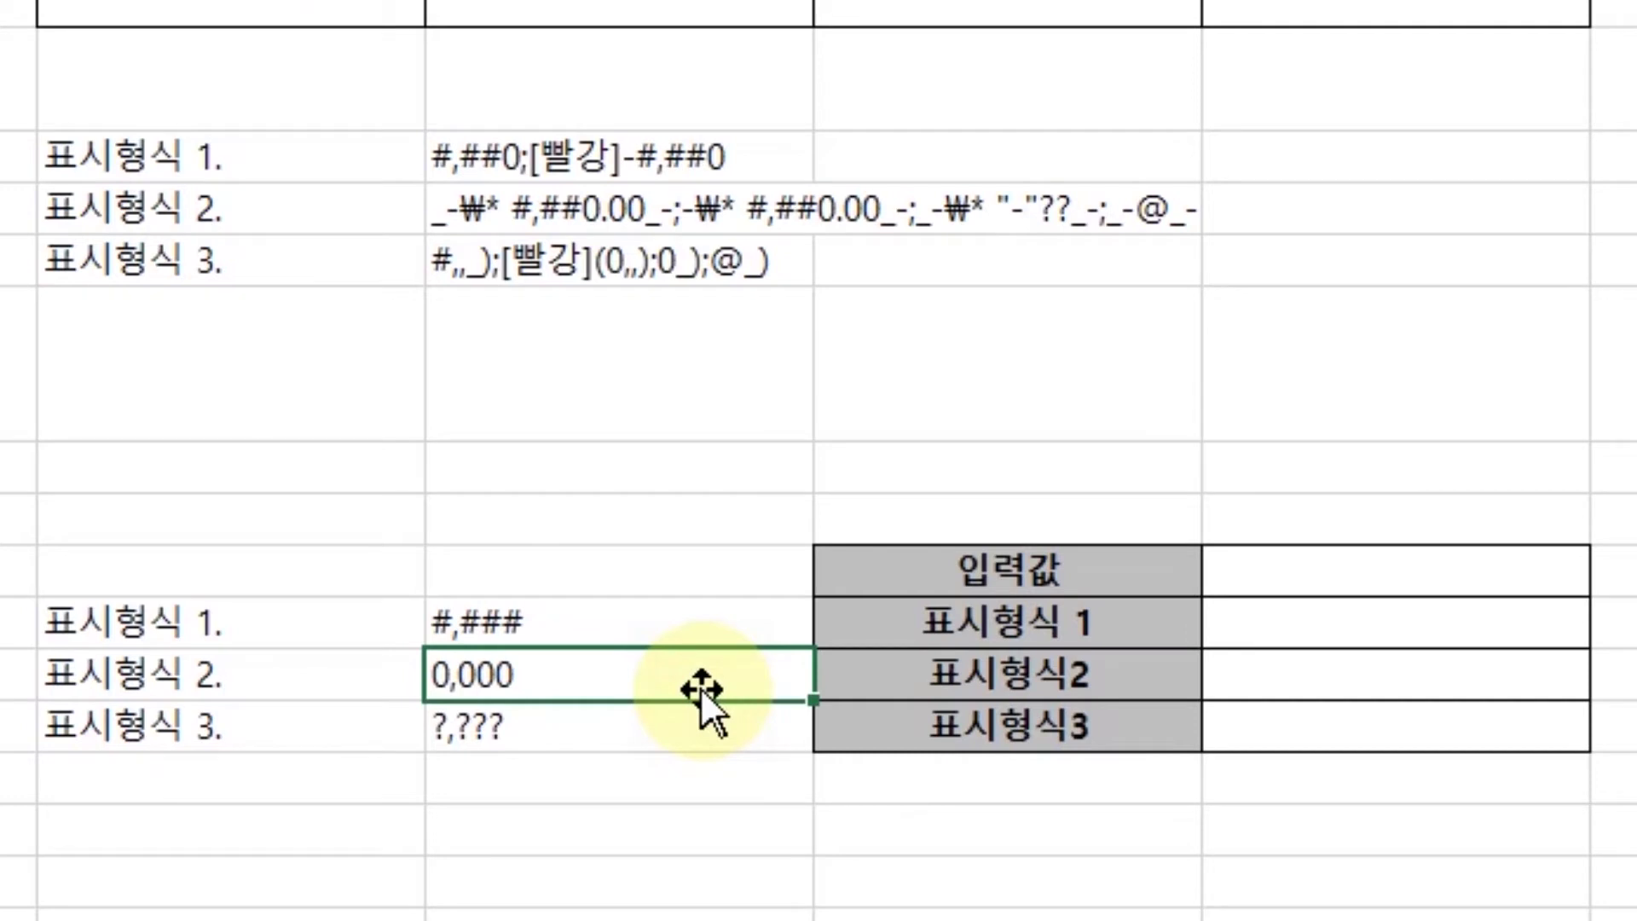
{"action": "left_click", "coordinate": [670, 737]}
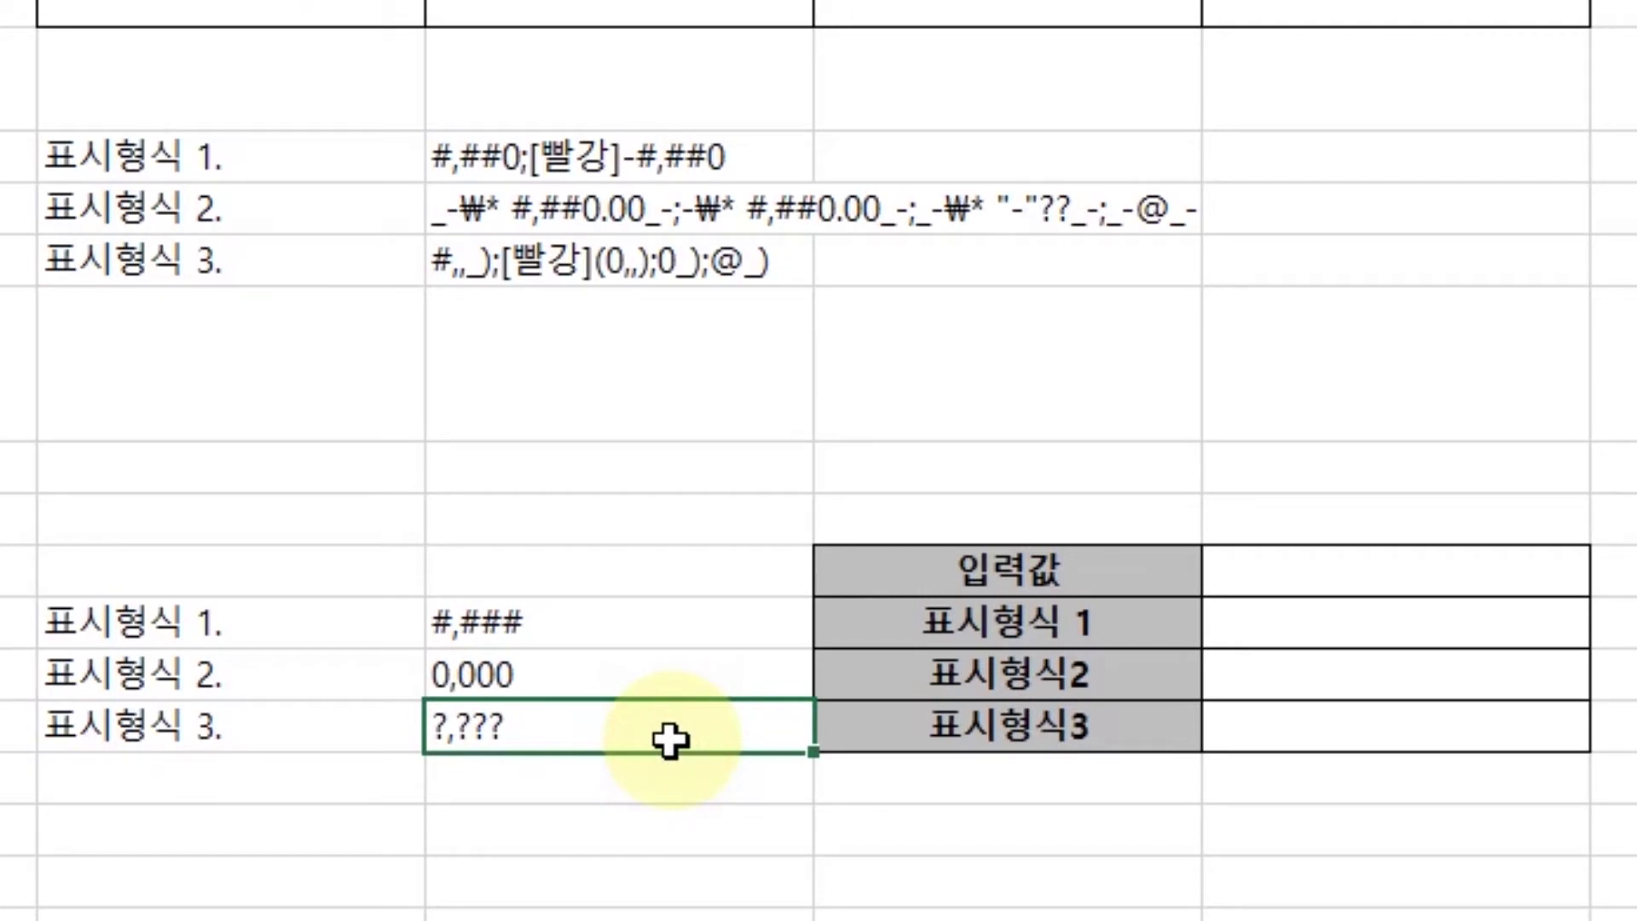
{"action": "left_click", "coordinate": [1476, 627]}
{"action": "left_click", "coordinate": [1484, 558]}
{"action": "type", "text": "12"}
{"action": "key", "text": "Return"}
{"action": "left_click", "coordinate": [1483, 567]}
{"action": "key", "text": "ctrl+c"}
{"action": "key", "text": "Down"}
{"action": "key", "text": "shift+Down"}
{"action": "key", "text": "shift+Down"}
{"action": "key", "text": "ctrl+v"}
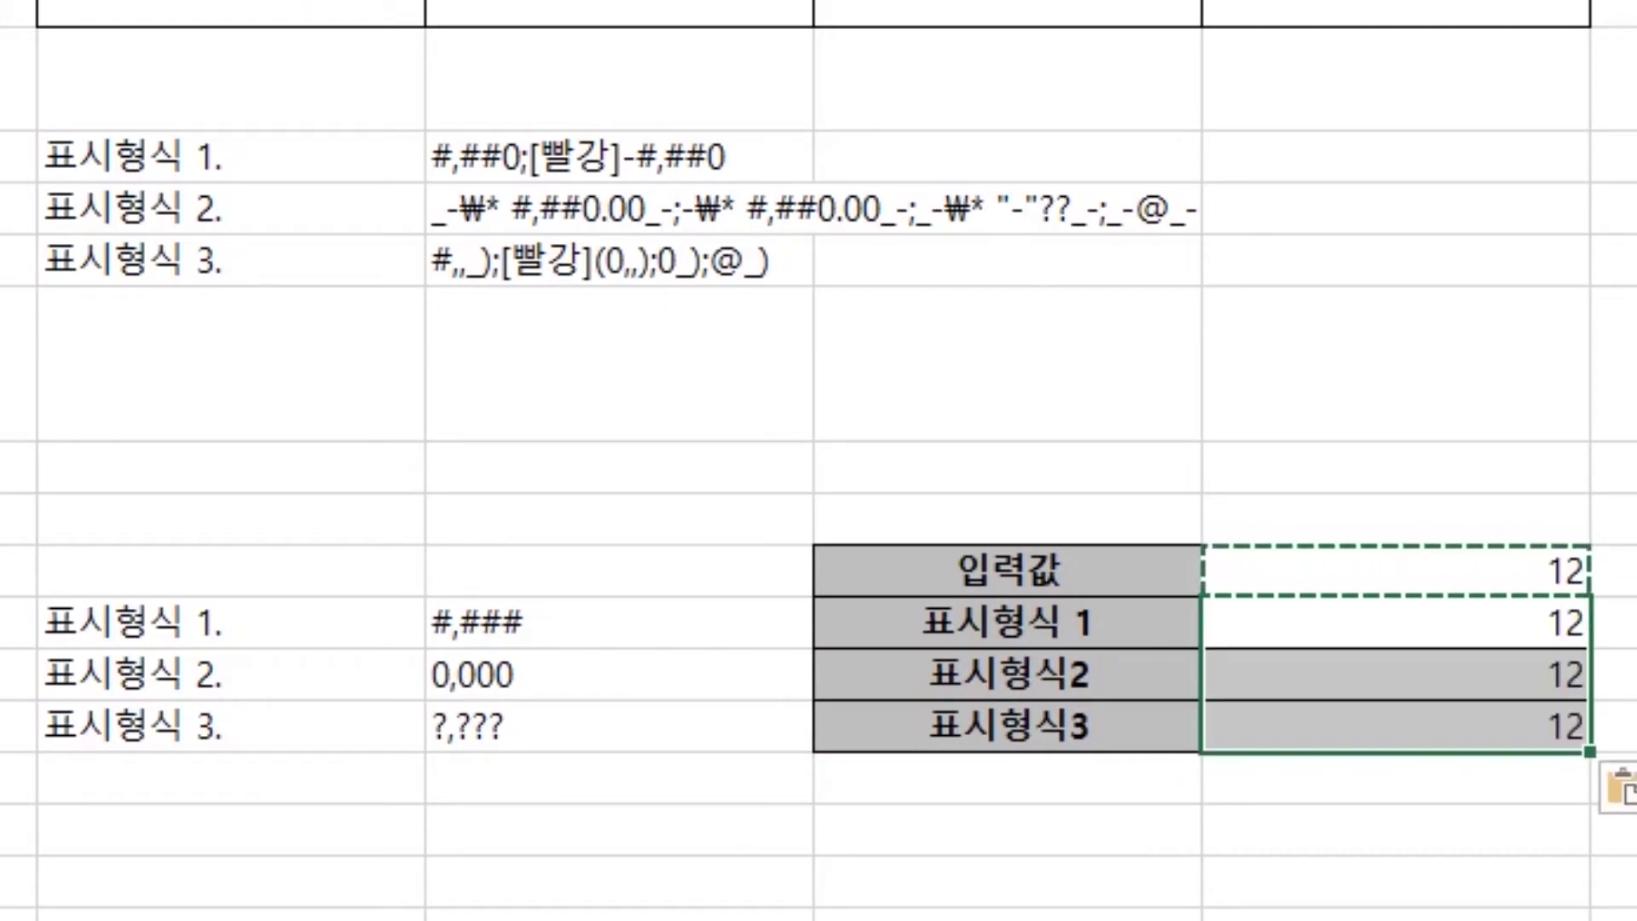
- Apply the custom number format #,### to the 표시형식 1 value in the lower example table
{"action": "left_click", "coordinate": [1395, 622]}
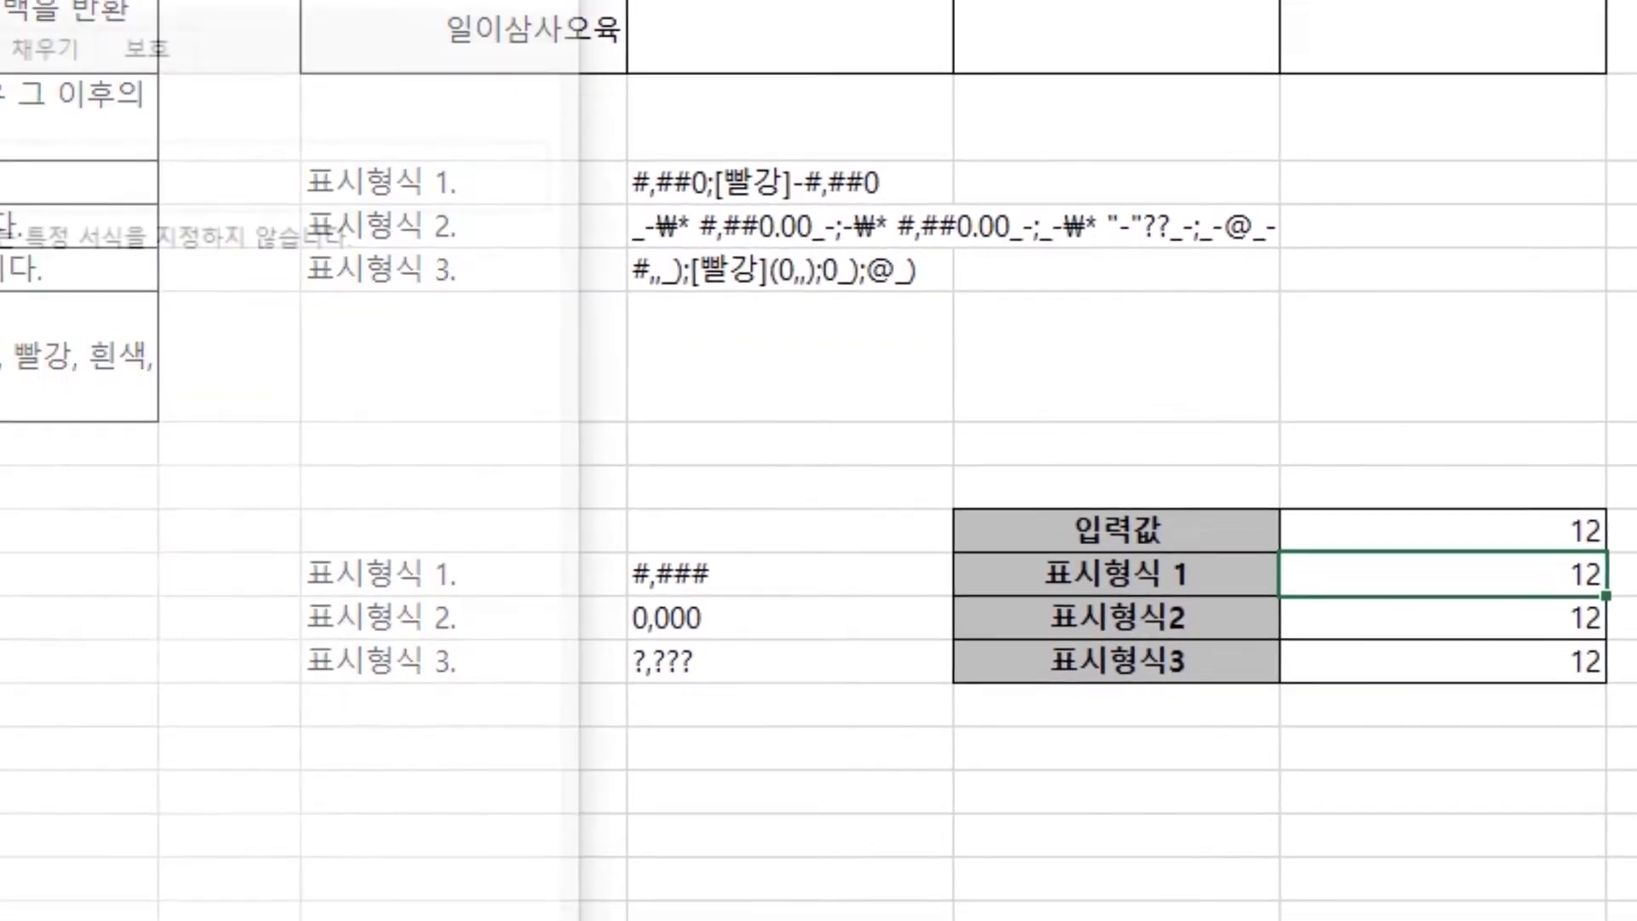
{"action": "left_click", "coordinate": [219, 542]}
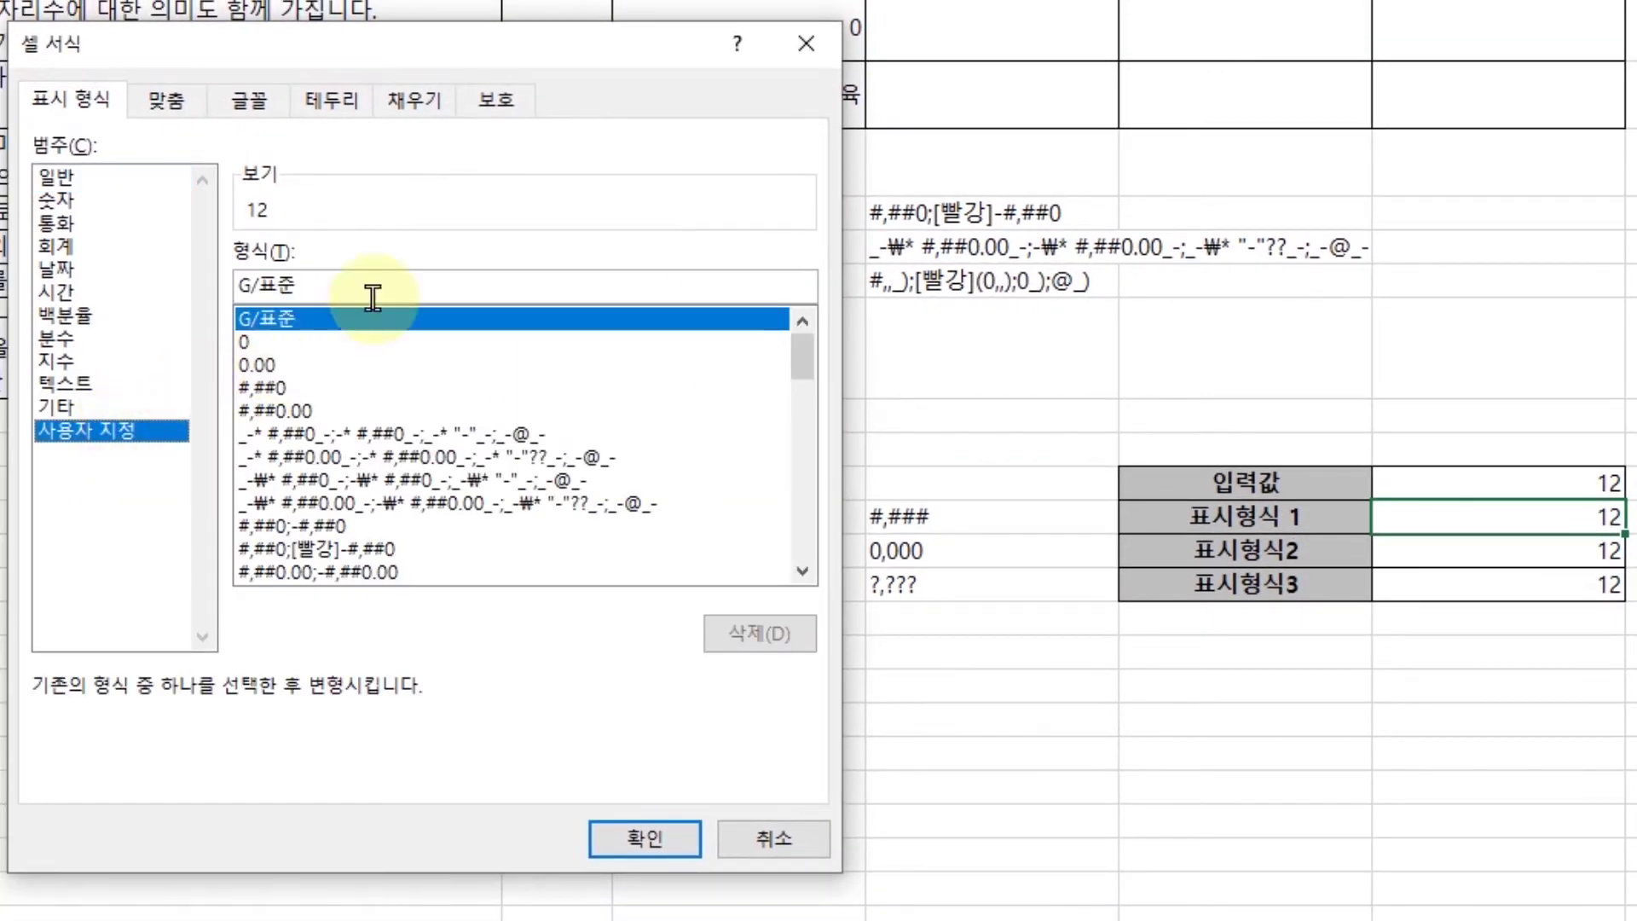
{"action": "left_click", "coordinate": [384, 284]}
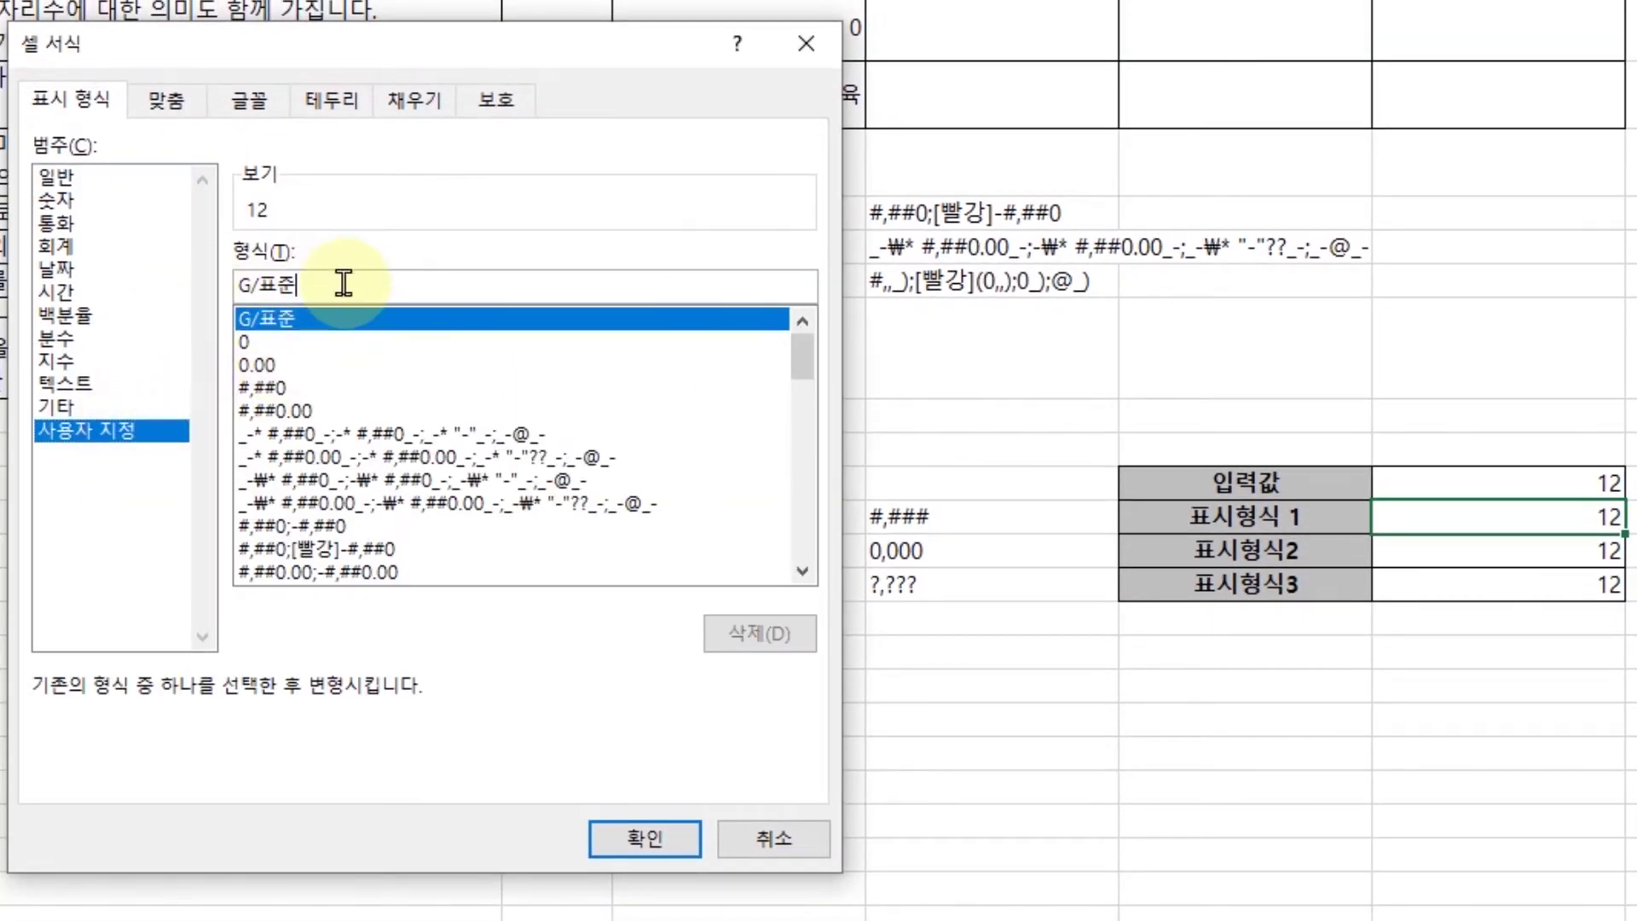
{"action": "key", "text": "BackSpace"}
{"action": "key", "text": "BackSpace"}
{"action": "key", "text": "BackSpace"}
{"action": "type", "text": "#,###"}
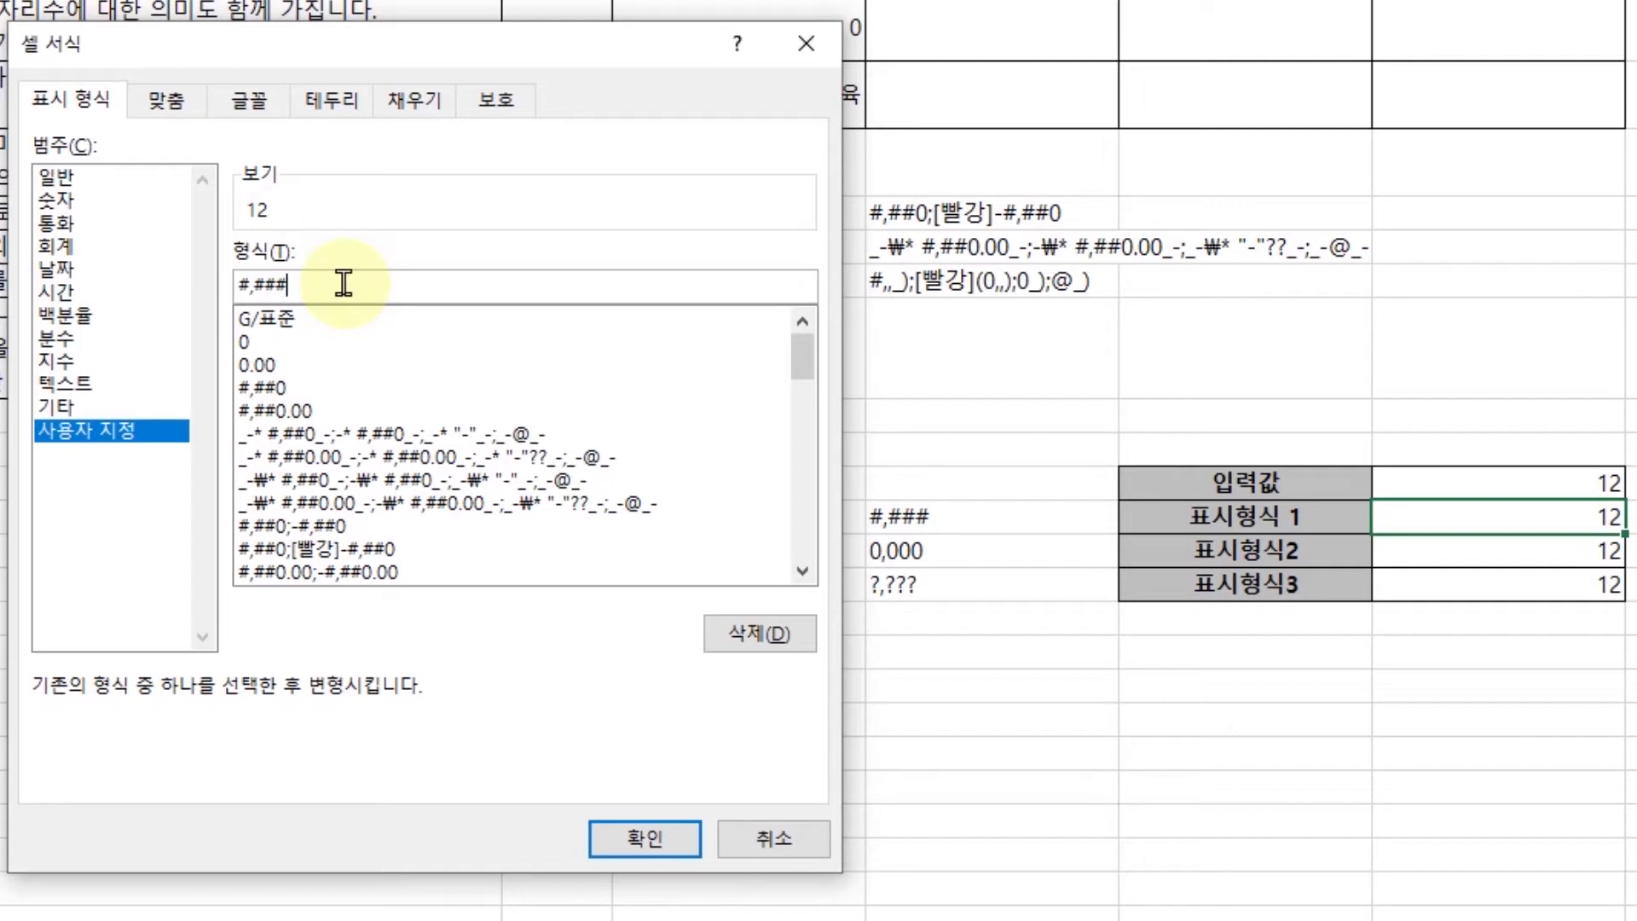
{"action": "key", "text": "Return"}
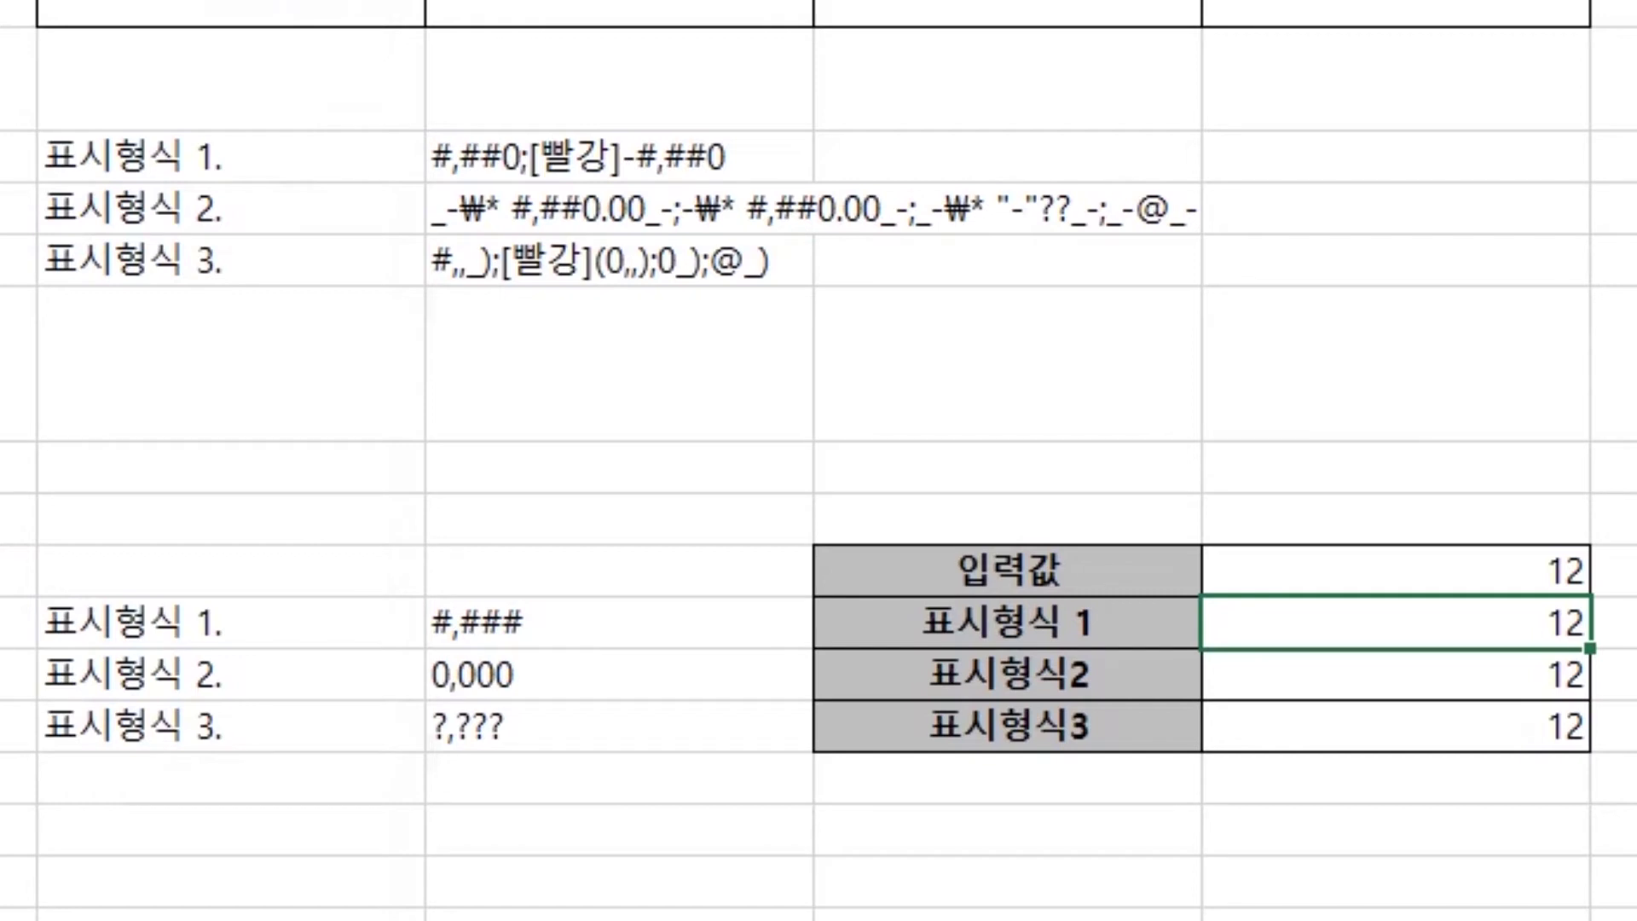
- Apply the custom number format 0,000 to the 표시형식2 value in the lower example table
{"action": "left_click", "coordinate": [1474, 682]}
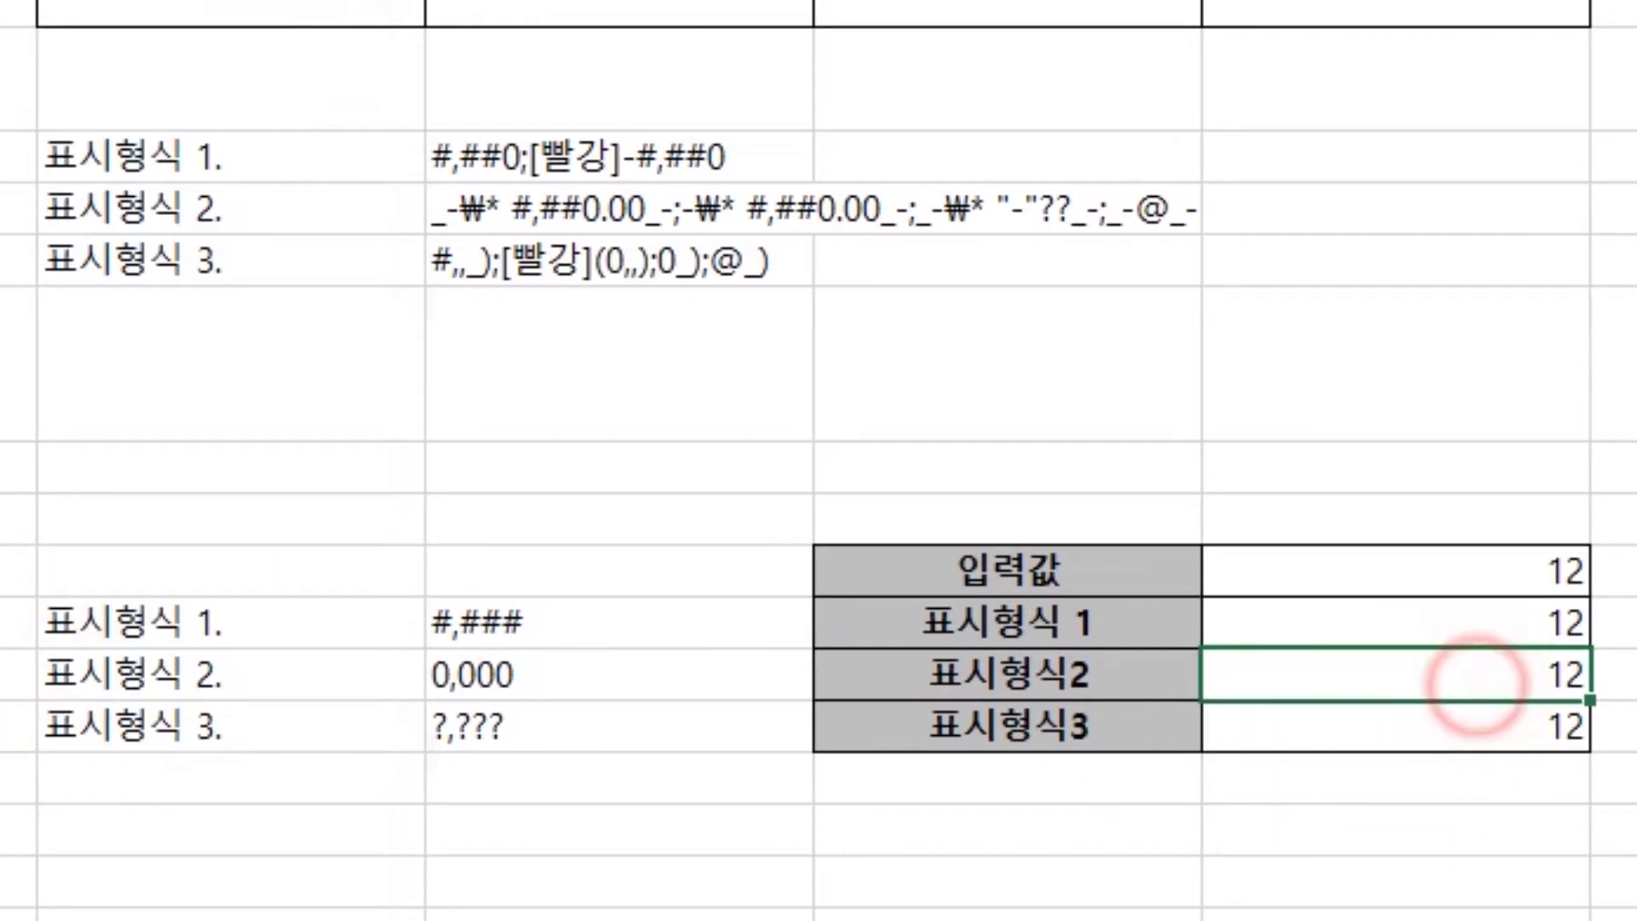
{"action": "key", "text": "ctrl+1"}
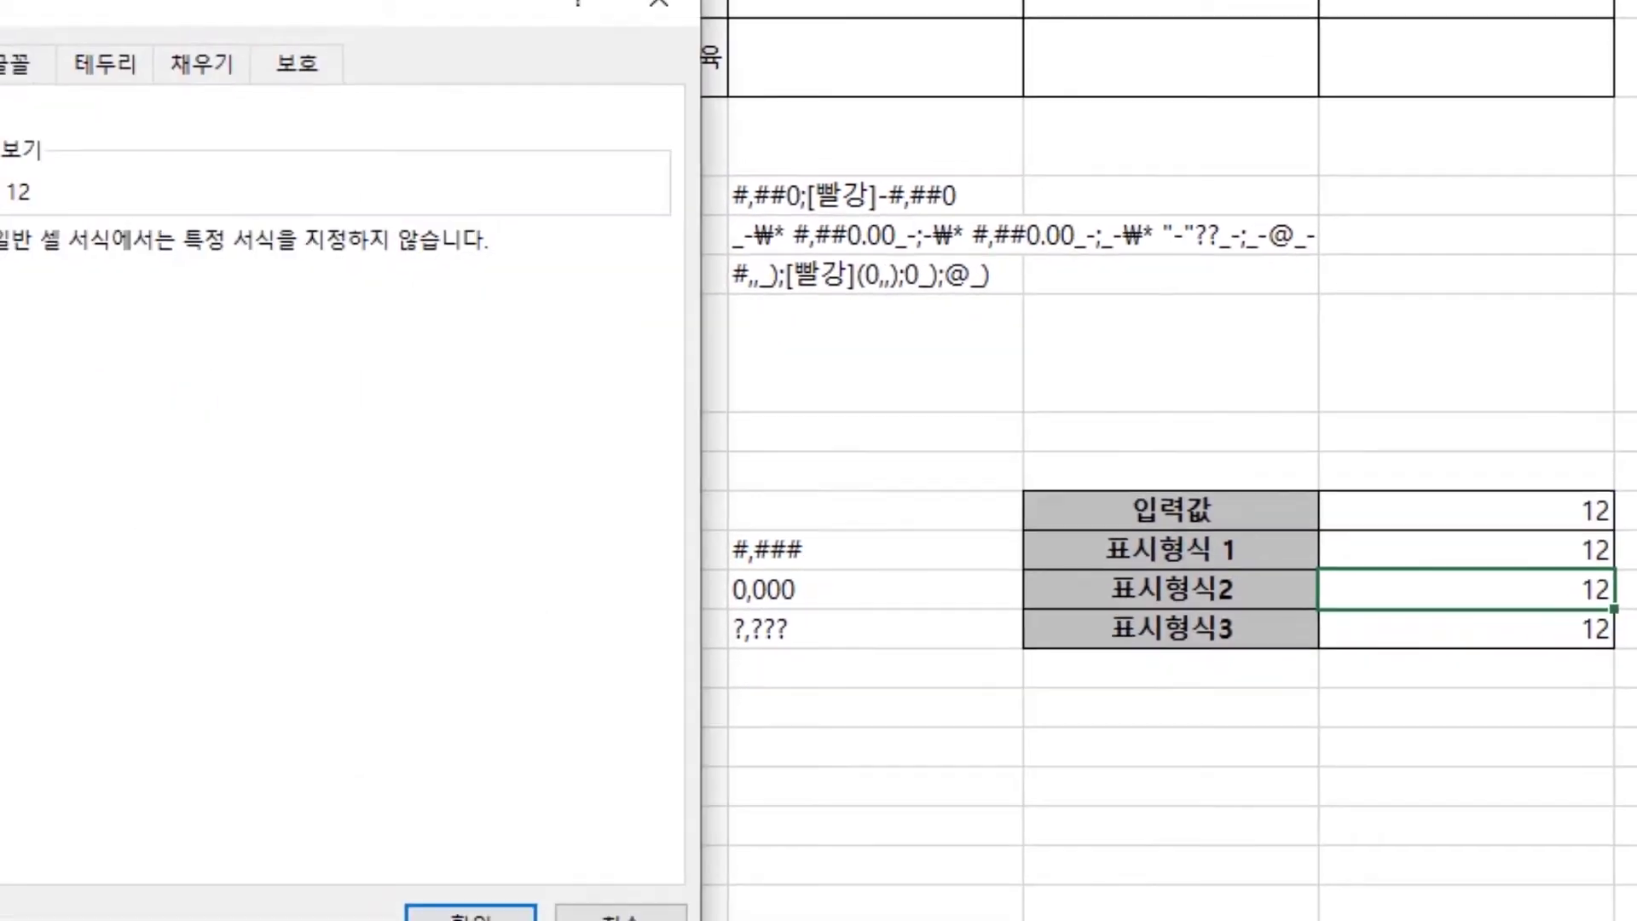
{"action": "left_click", "coordinate": [55, 426]}
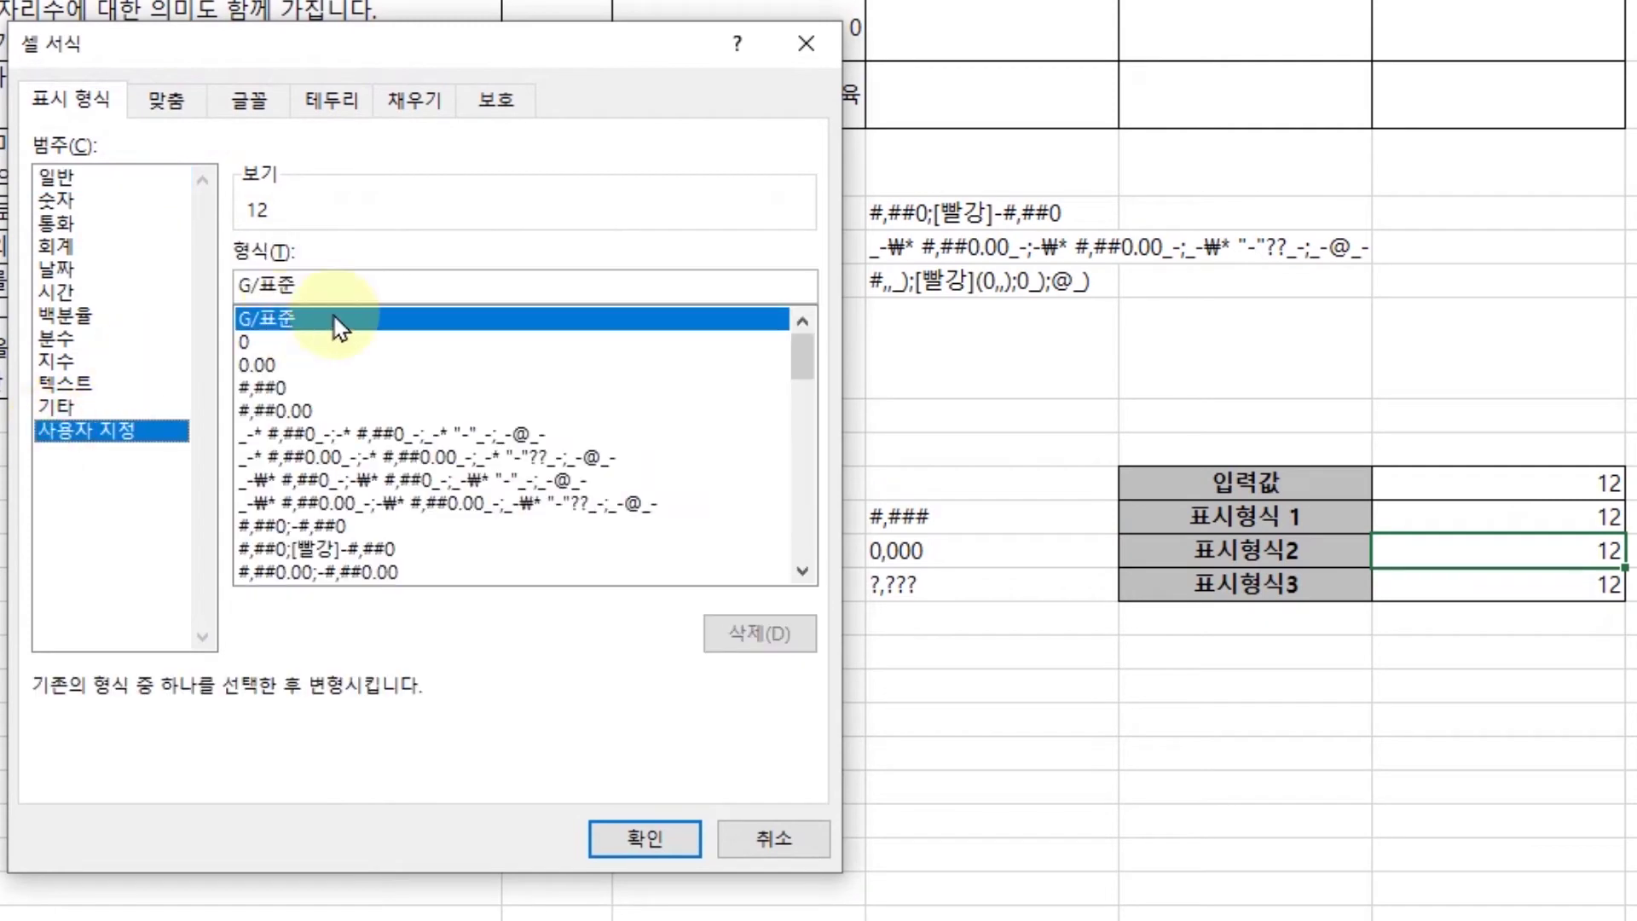
{"action": "double_click", "coordinate": [380, 284]}
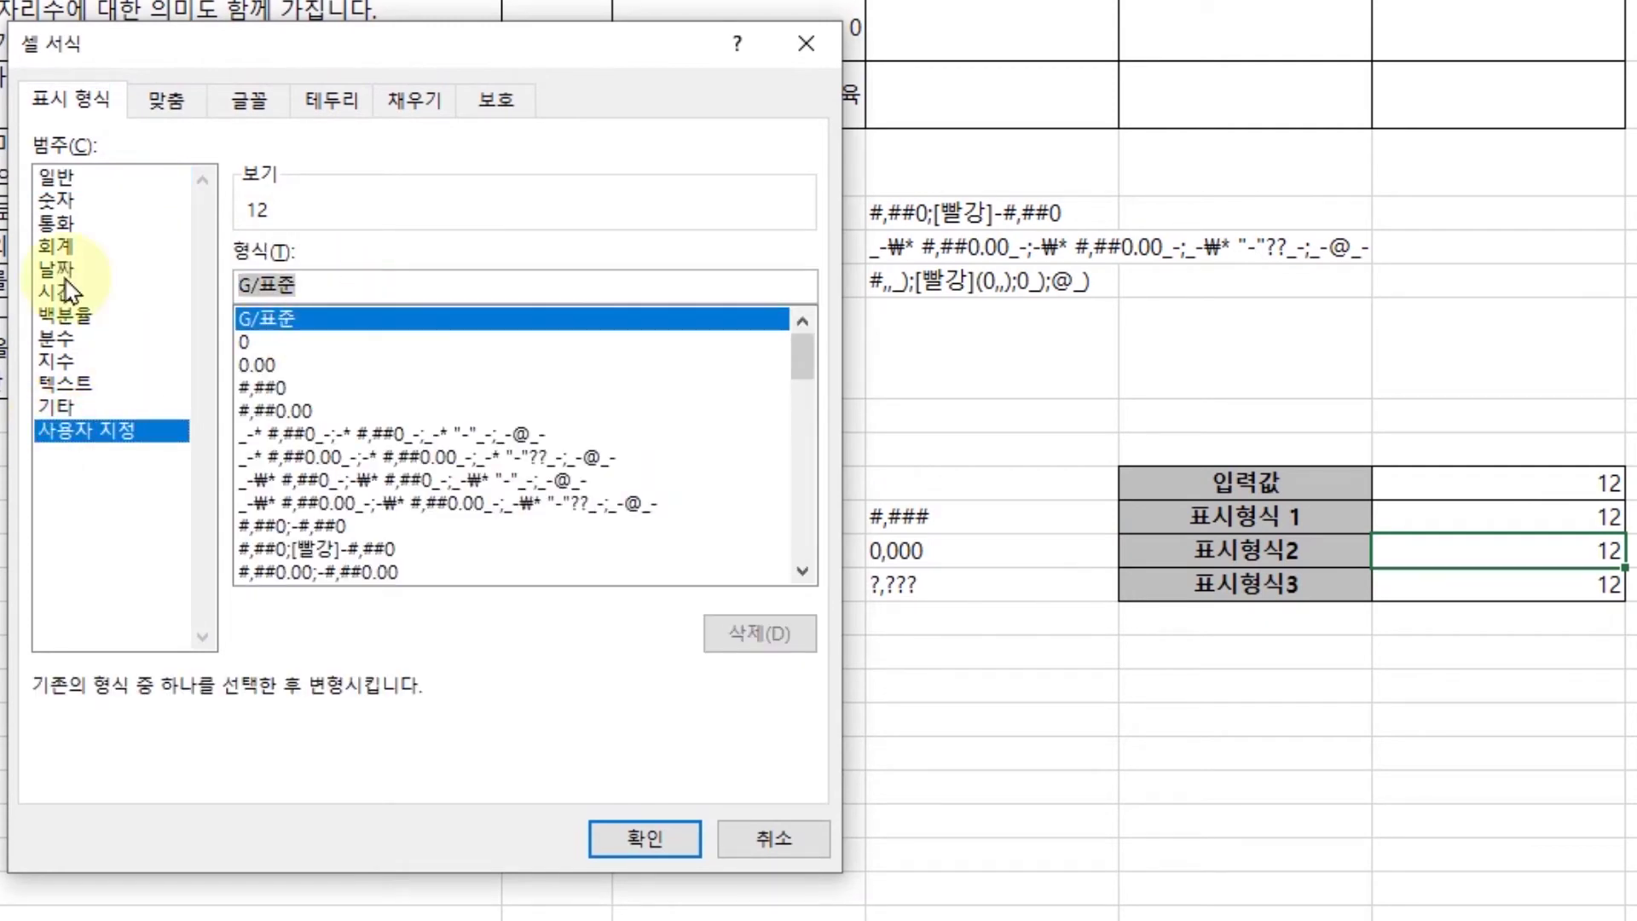
{"action": "type", "text": "0,000"}
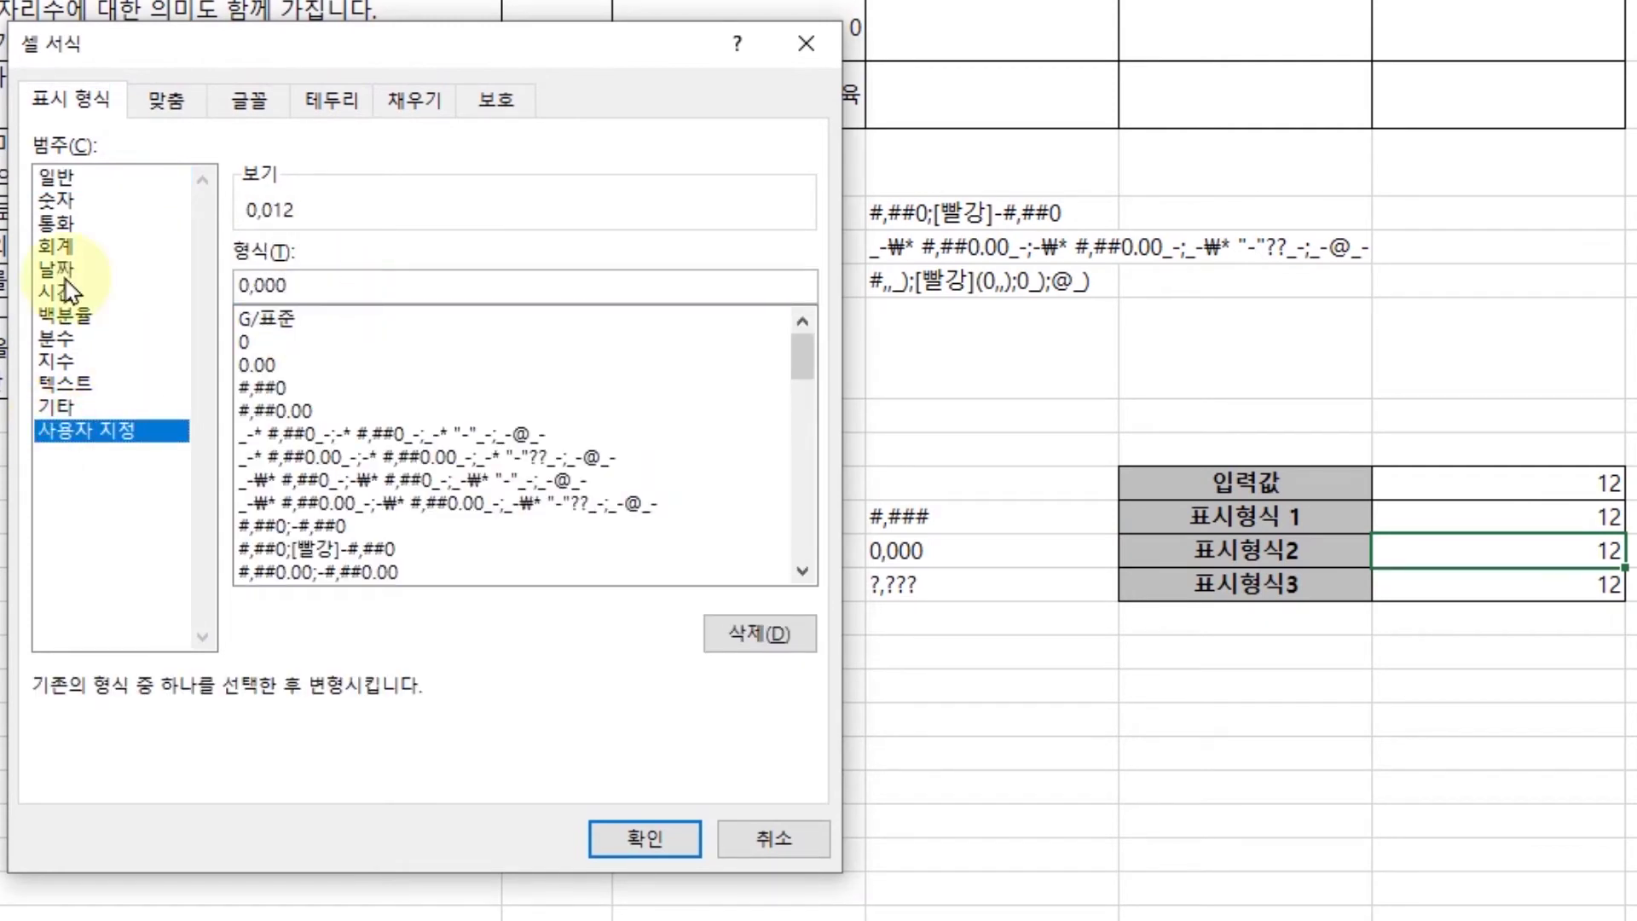
{"action": "key", "text": "Return"}
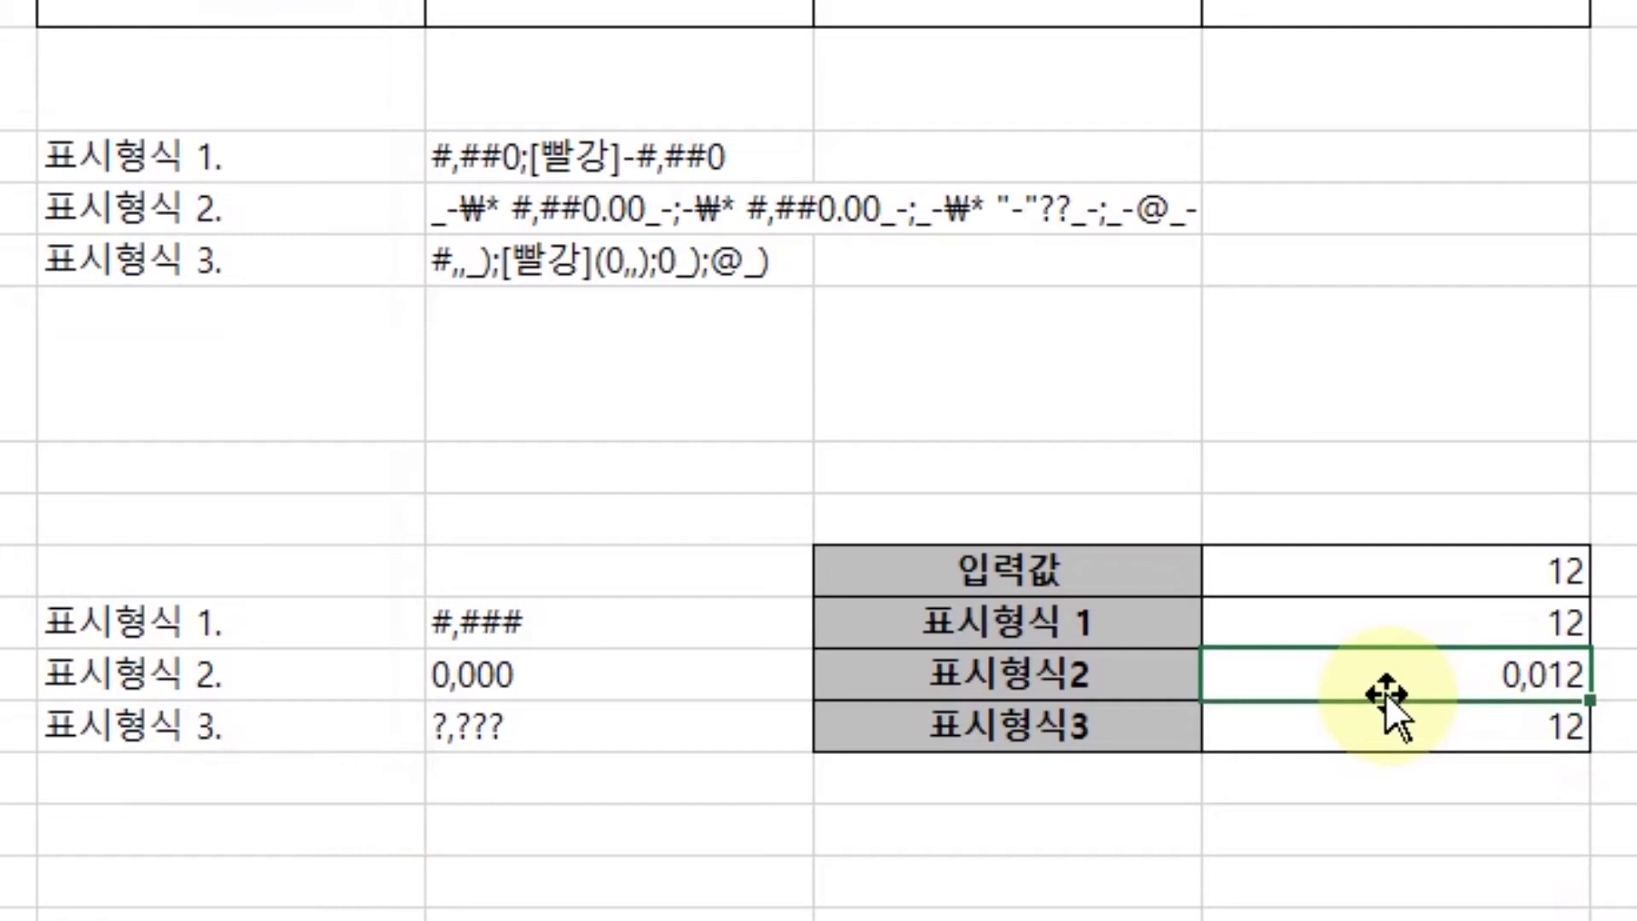
- Apply the custom number format ?,??? to the 표시형식3 value in the lower example table
{"action": "left_click", "coordinate": [1510, 725]}
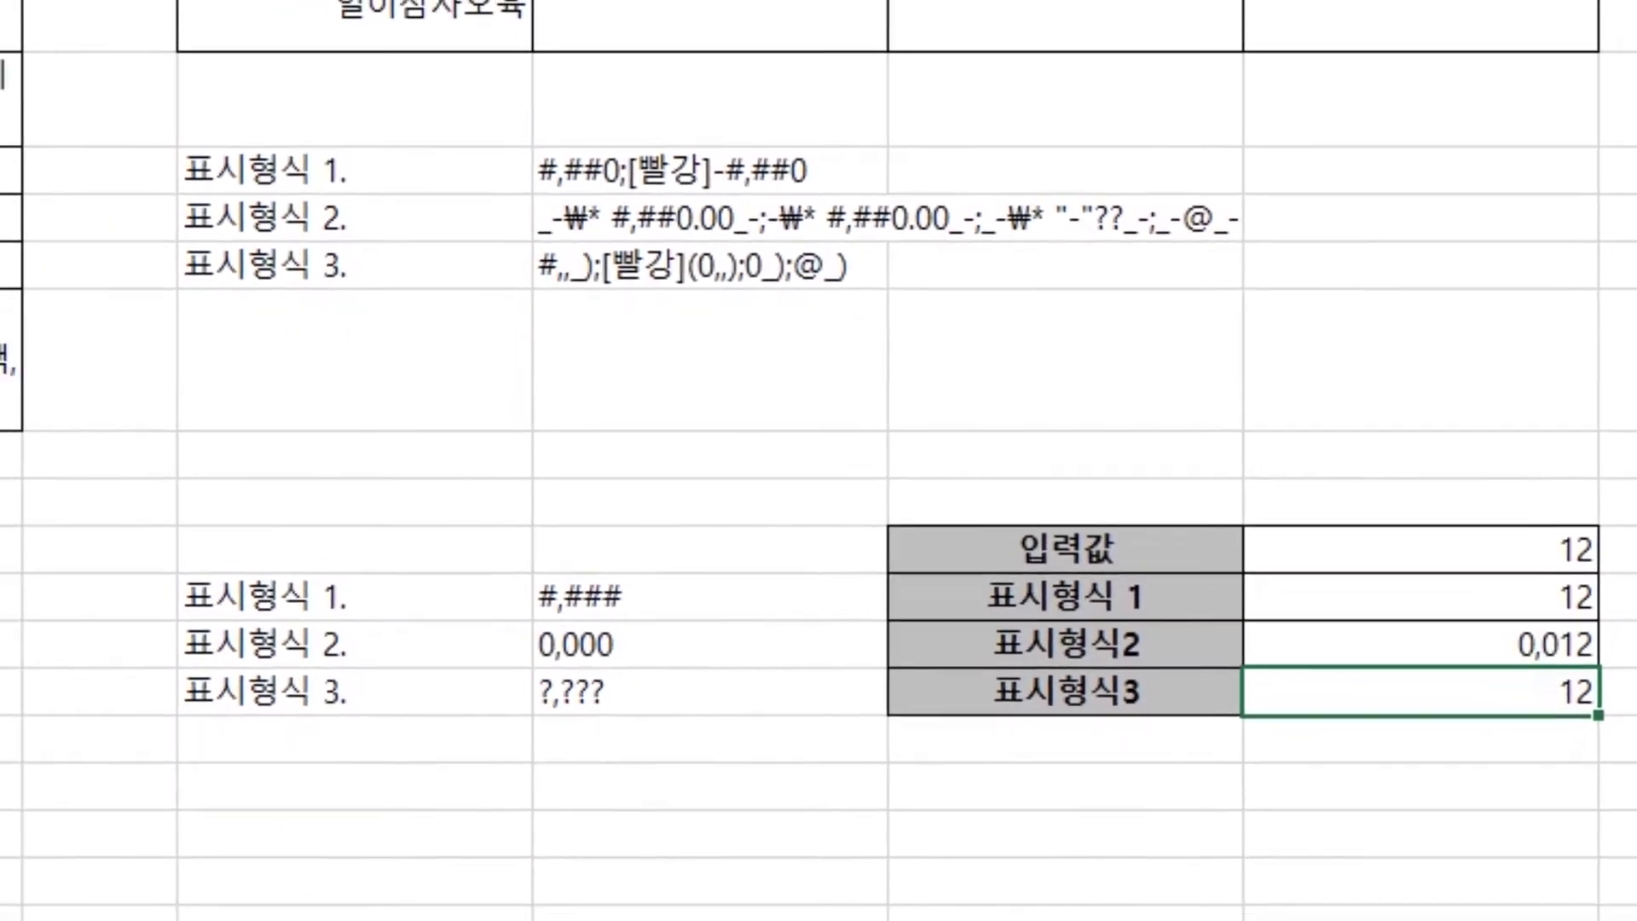
{"action": "key", "text": "ctrl+1"}
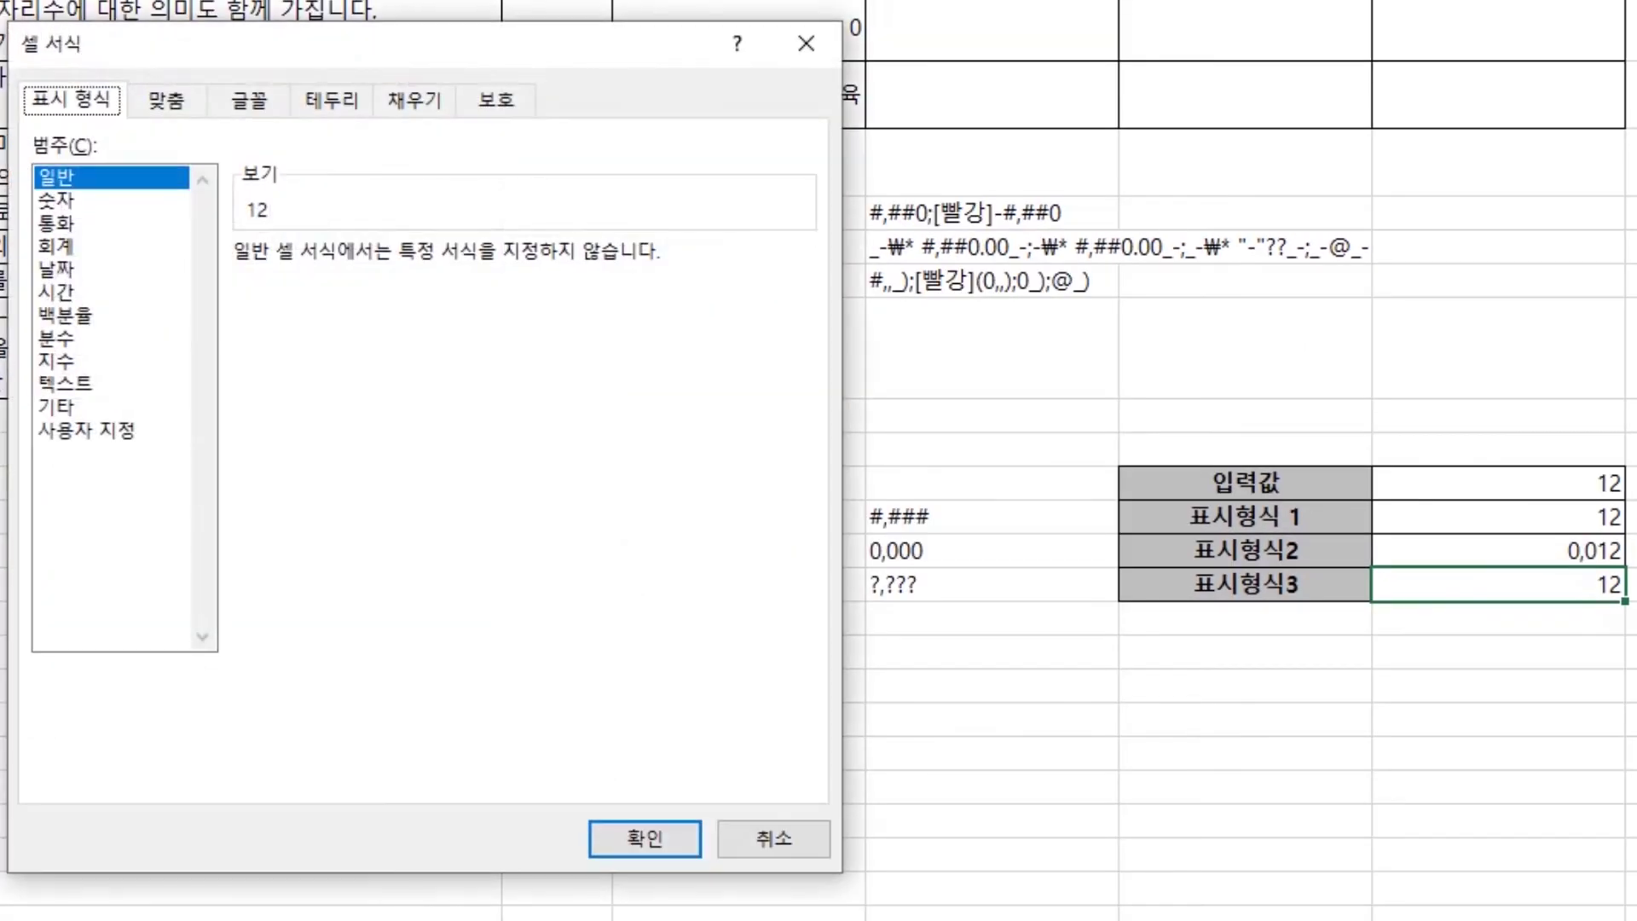
{"action": "left_click", "coordinate": [85, 430]}
{"action": "double_click", "coordinate": [351, 271]}
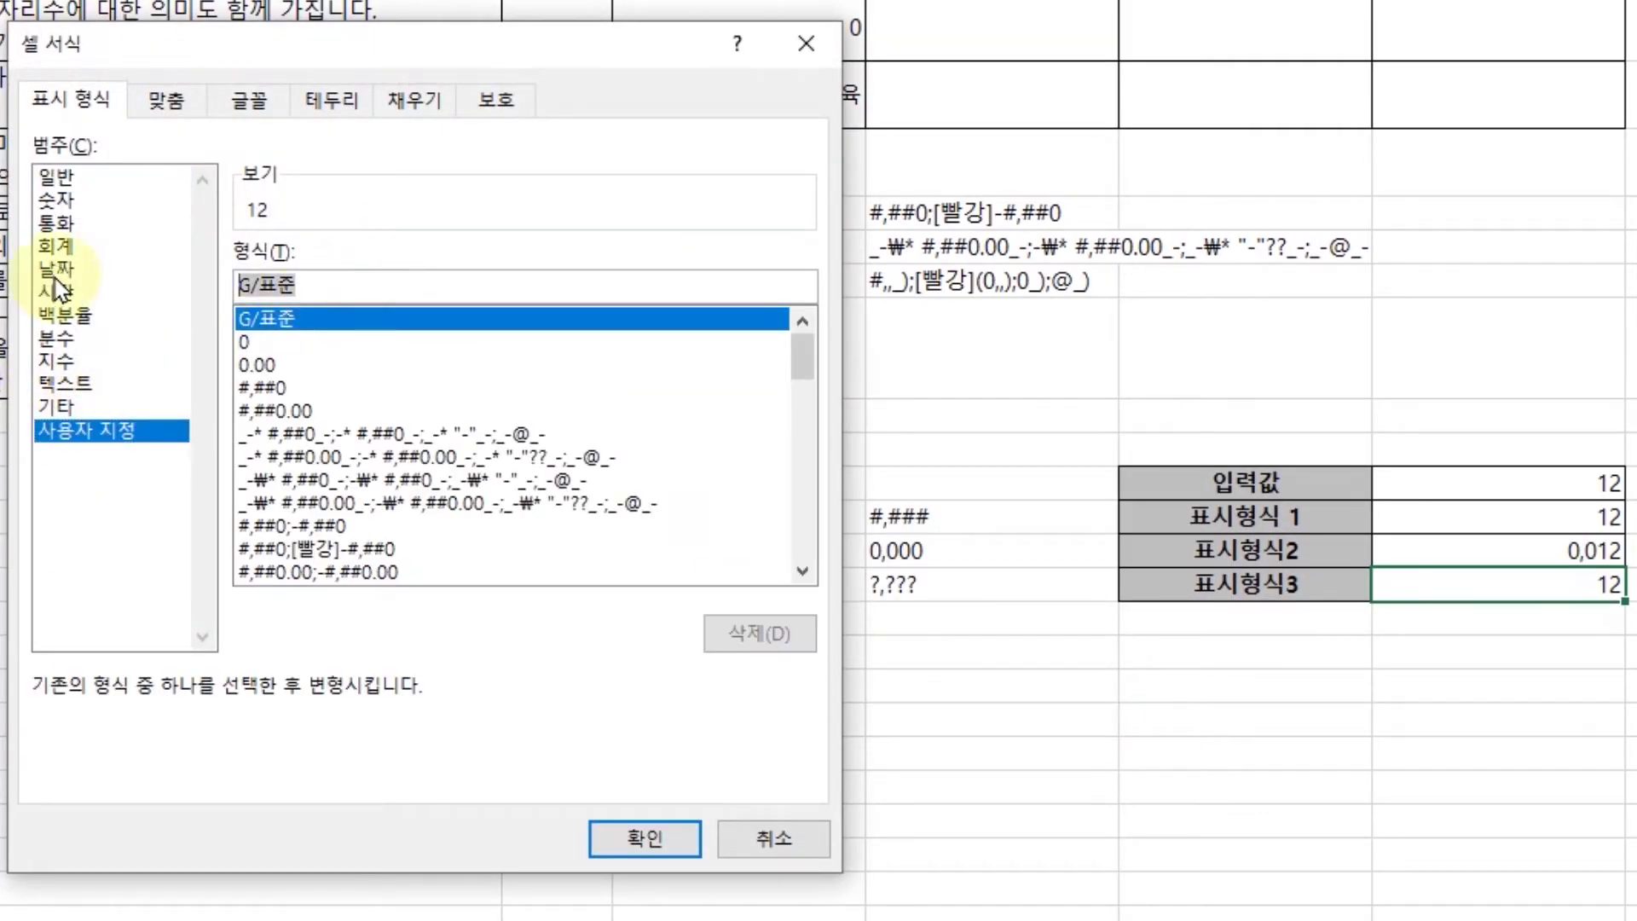
{"action": "type", "text": "?,???"}
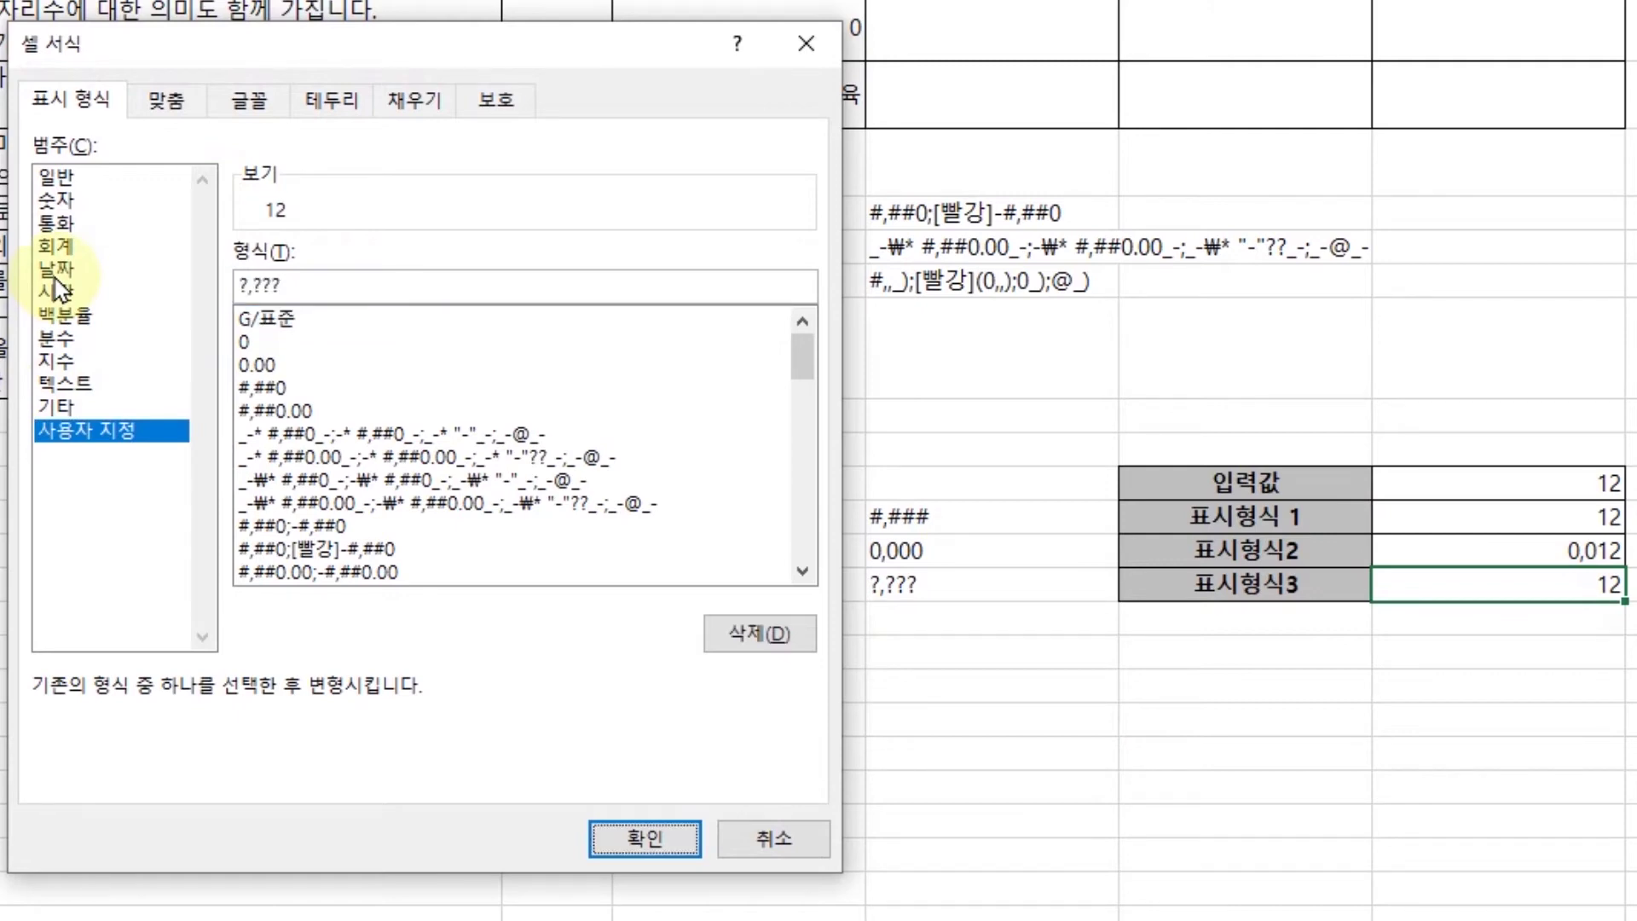
{"action": "key", "text": "Return"}
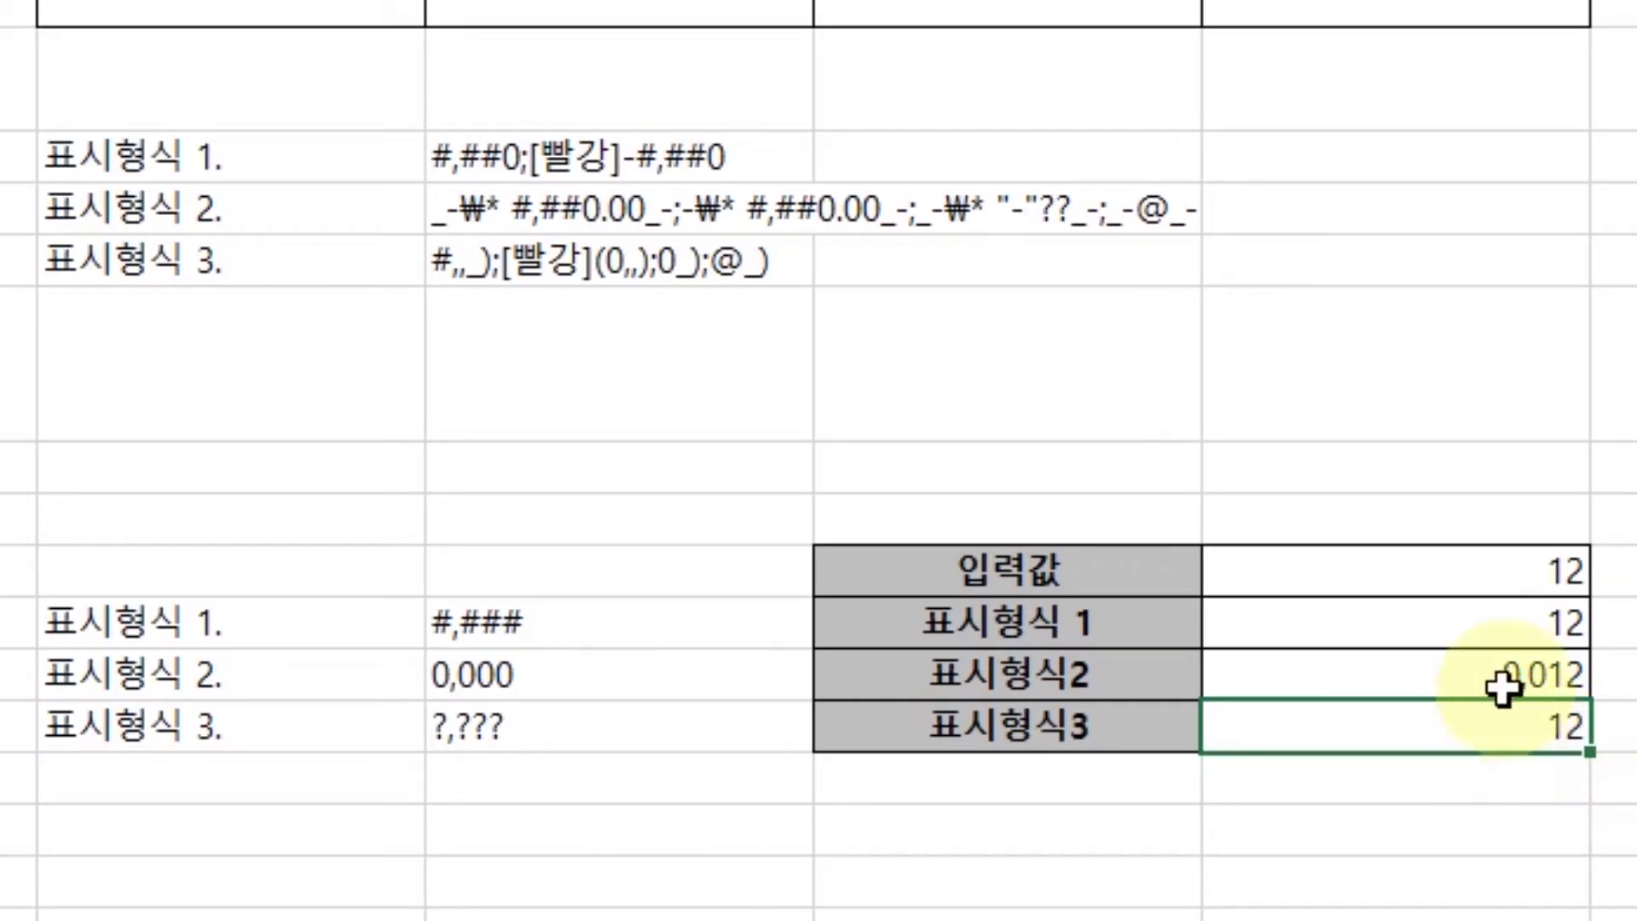
- Center the input value and the three formatted values in the lower example table to compare their spacing
{"action": "left_click_drag", "start_coordinate": [1481, 573], "coordinate": [1485, 734]}
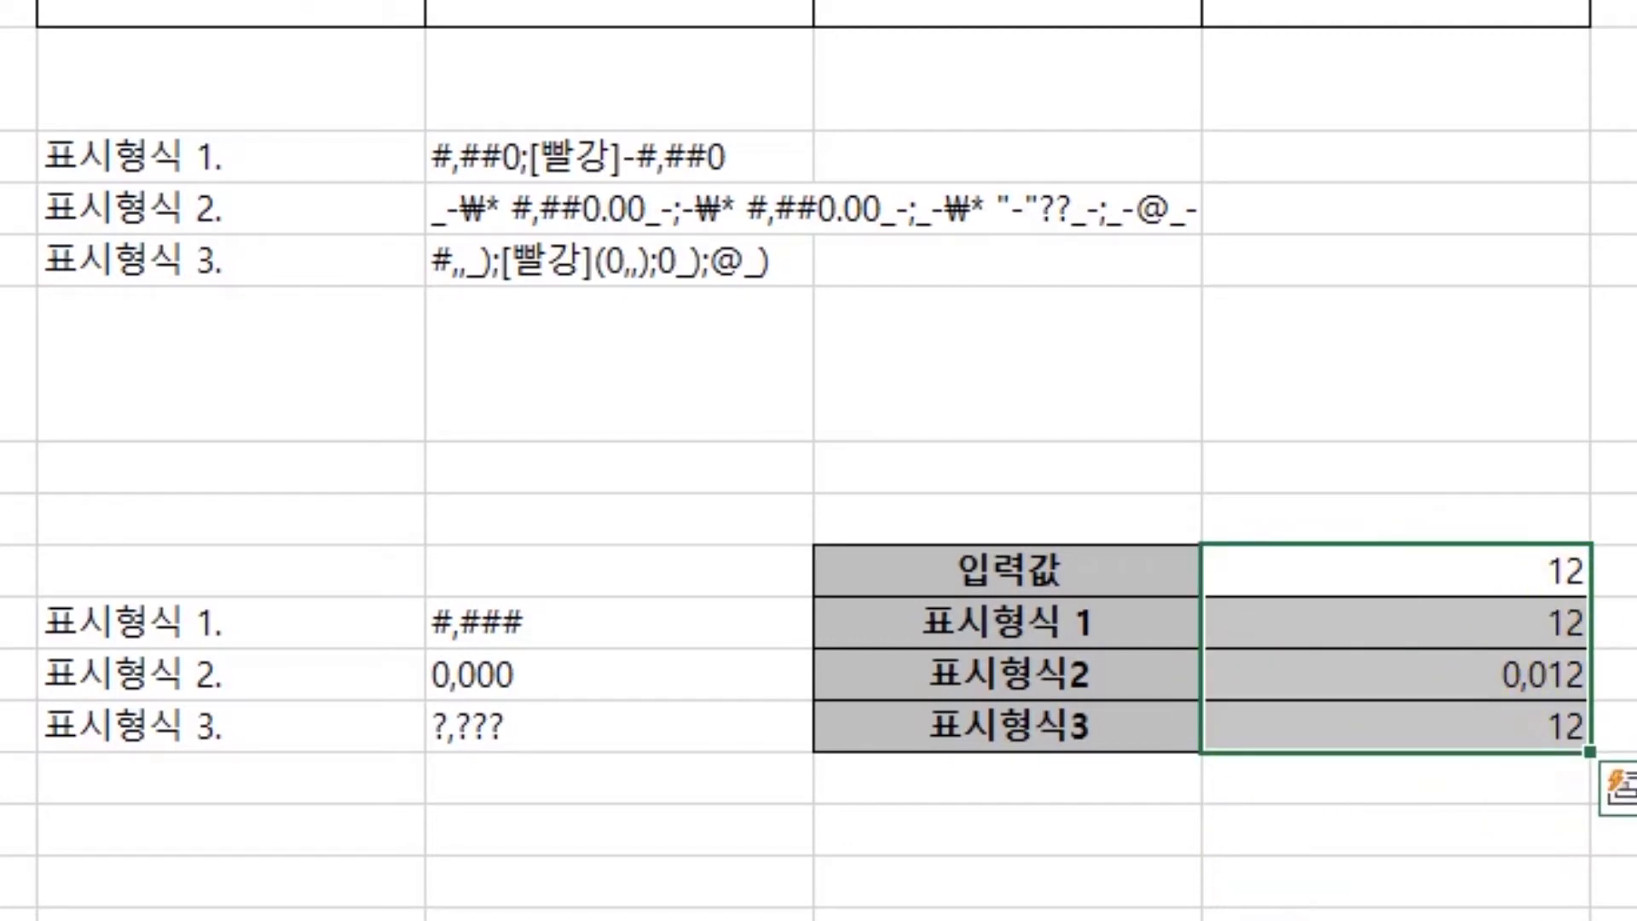
{"action": "key", "text": "alt+h"}
{"action": "key", "text": "a"}
{"action": "key", "text": "c"}
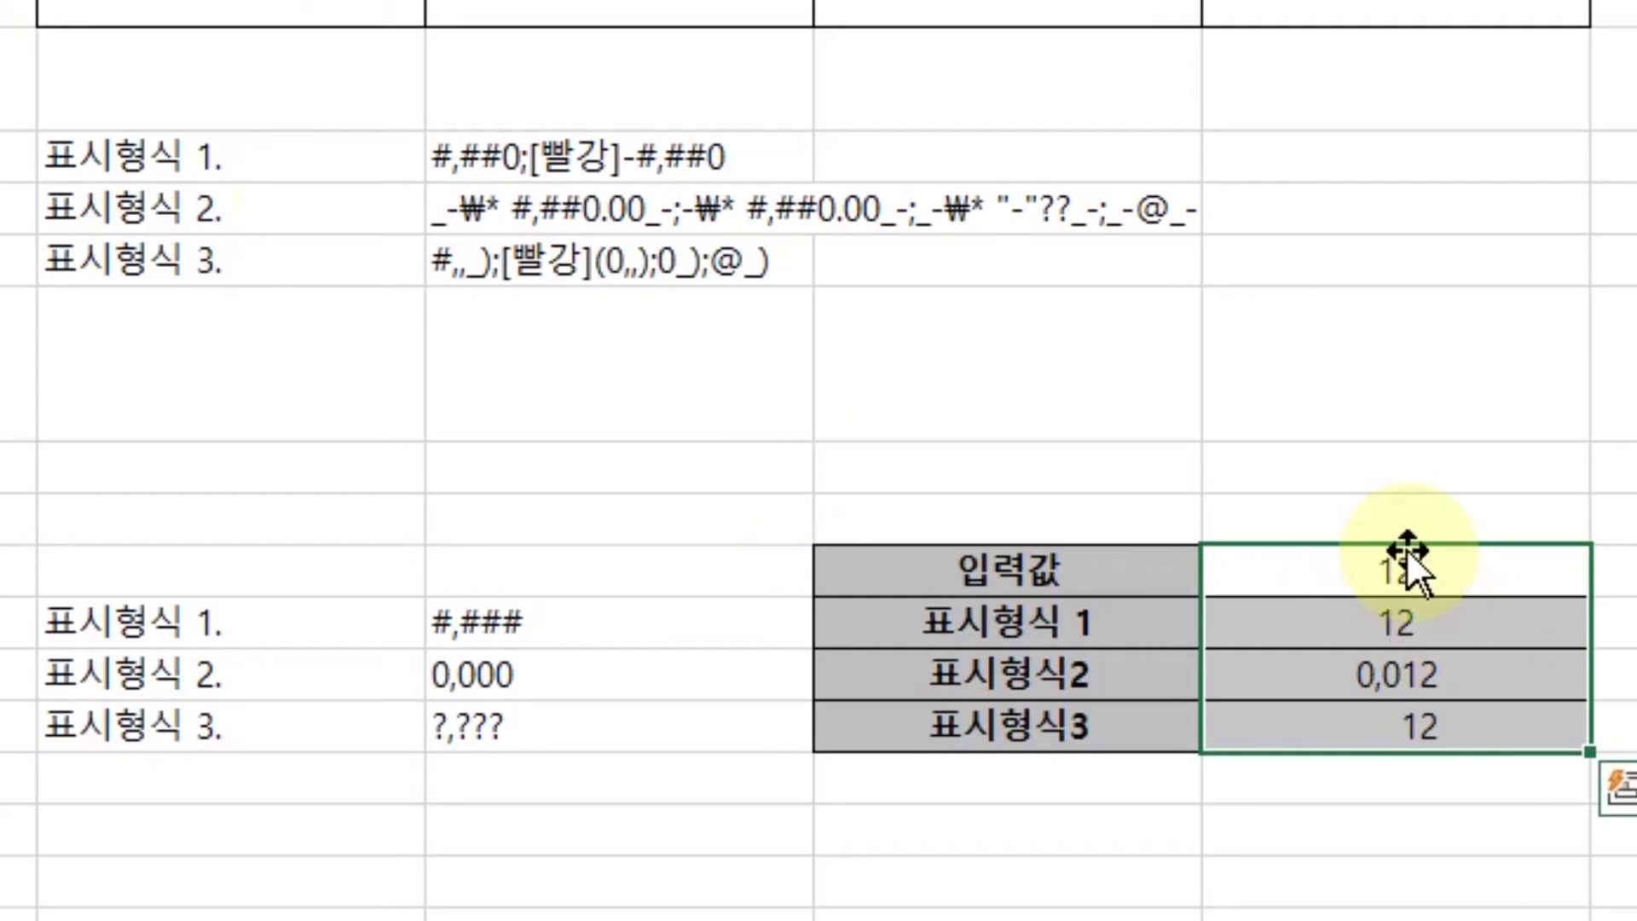
{"action": "left_click", "coordinate": [1415, 723]}
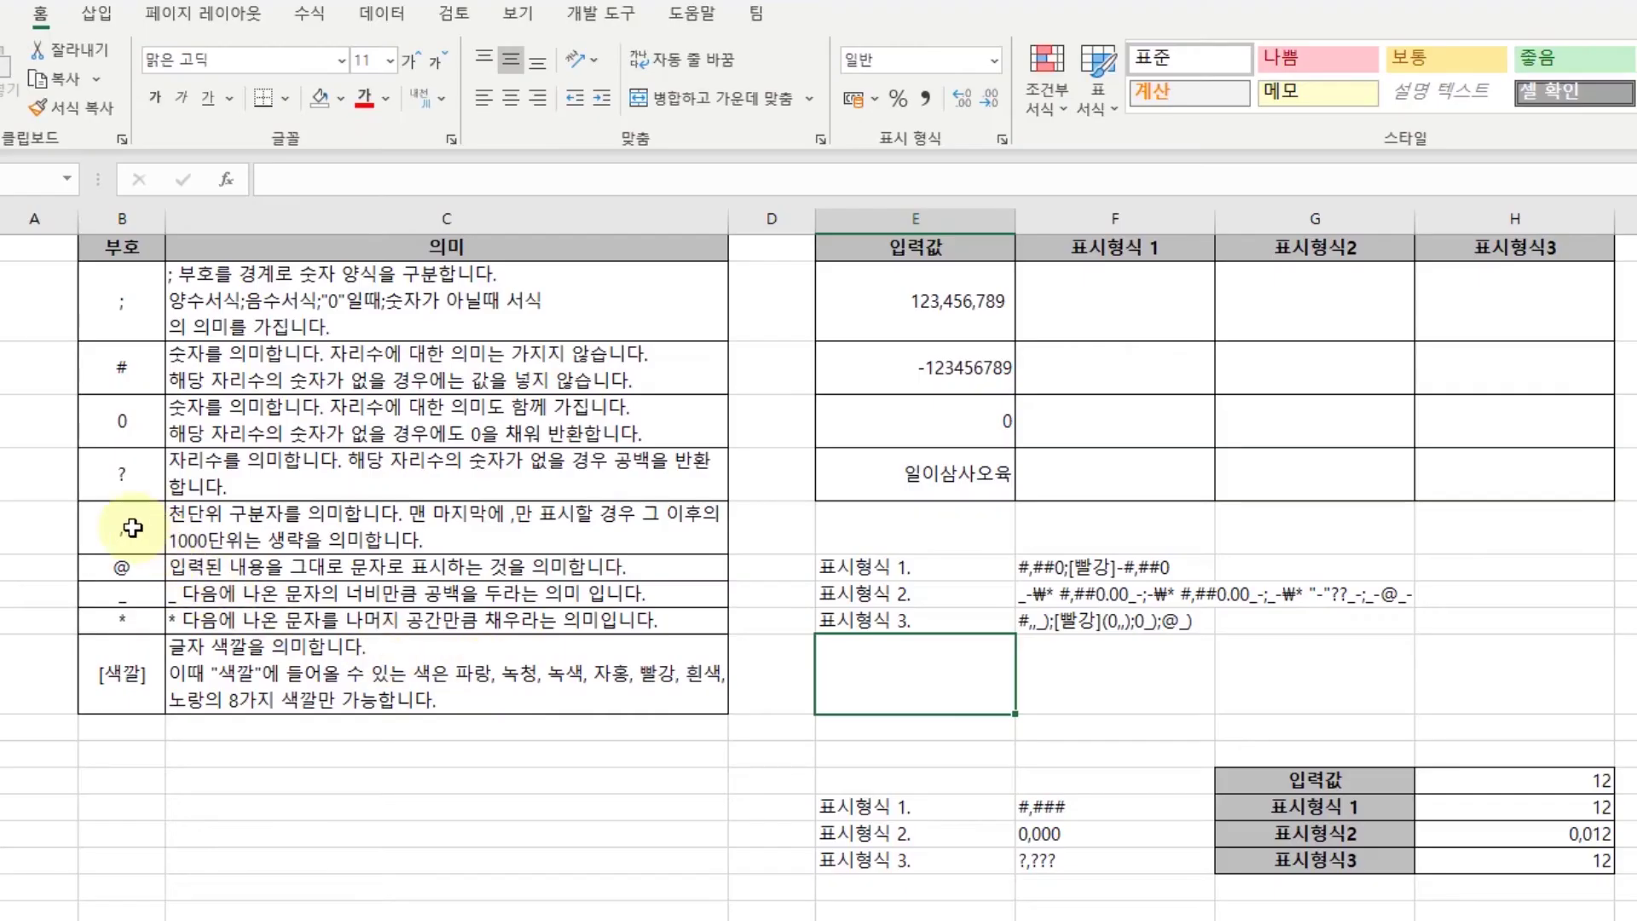
- Review the comma symbol's meaning and enter 123456789 in column C just below the symbol table
{"action": "left_click", "coordinate": [129, 526]}
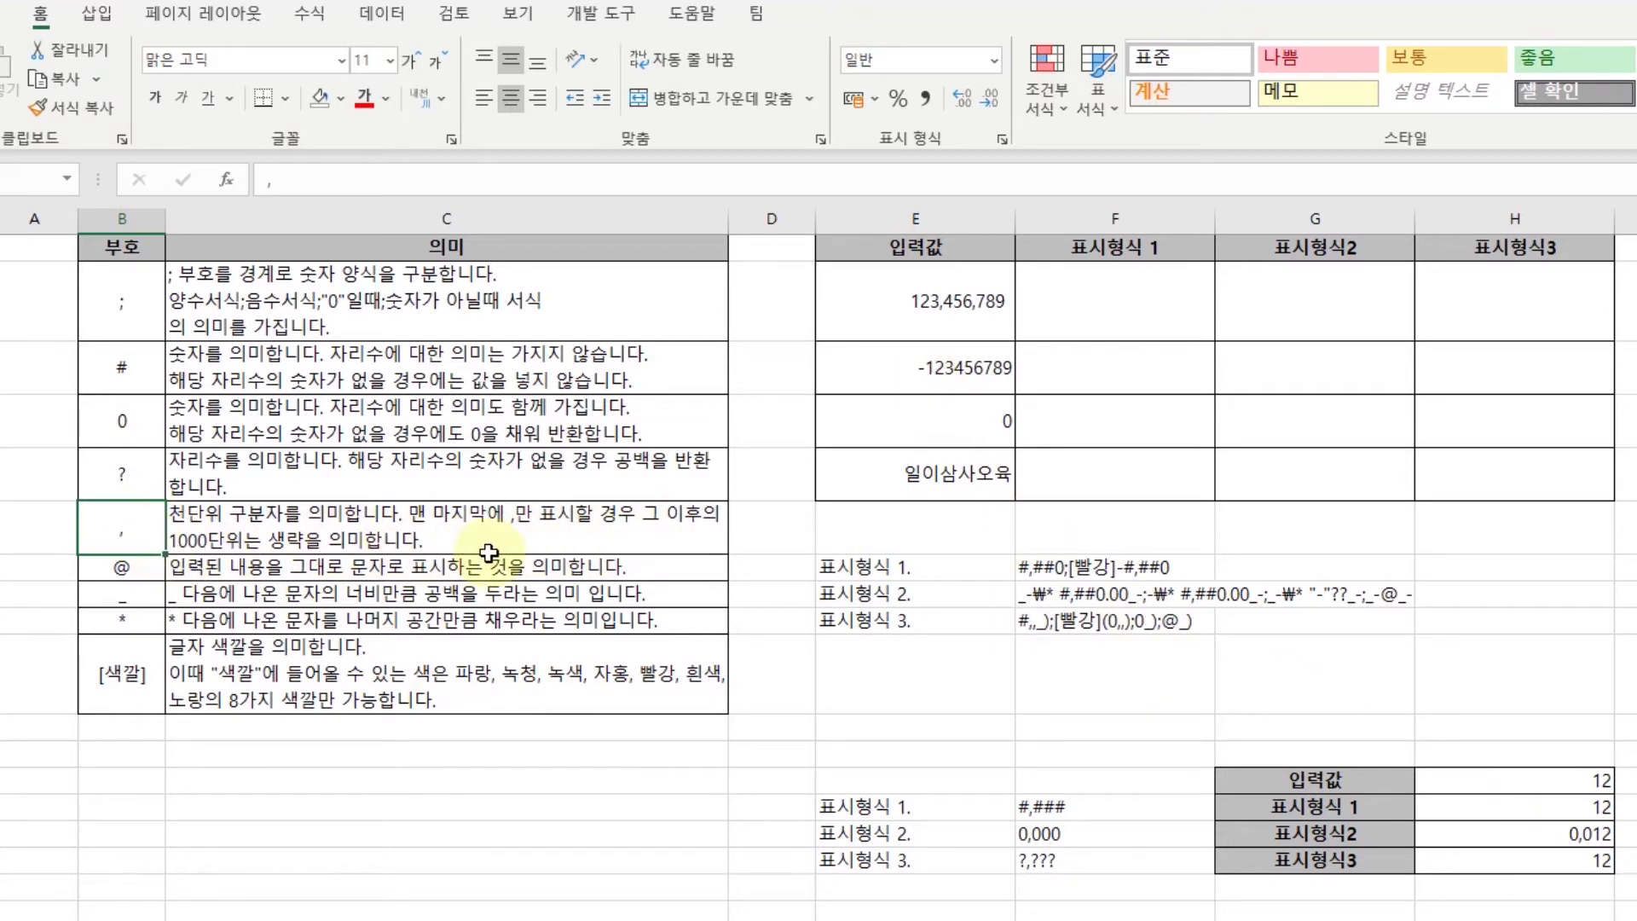
{"action": "left_click", "coordinate": [305, 539]}
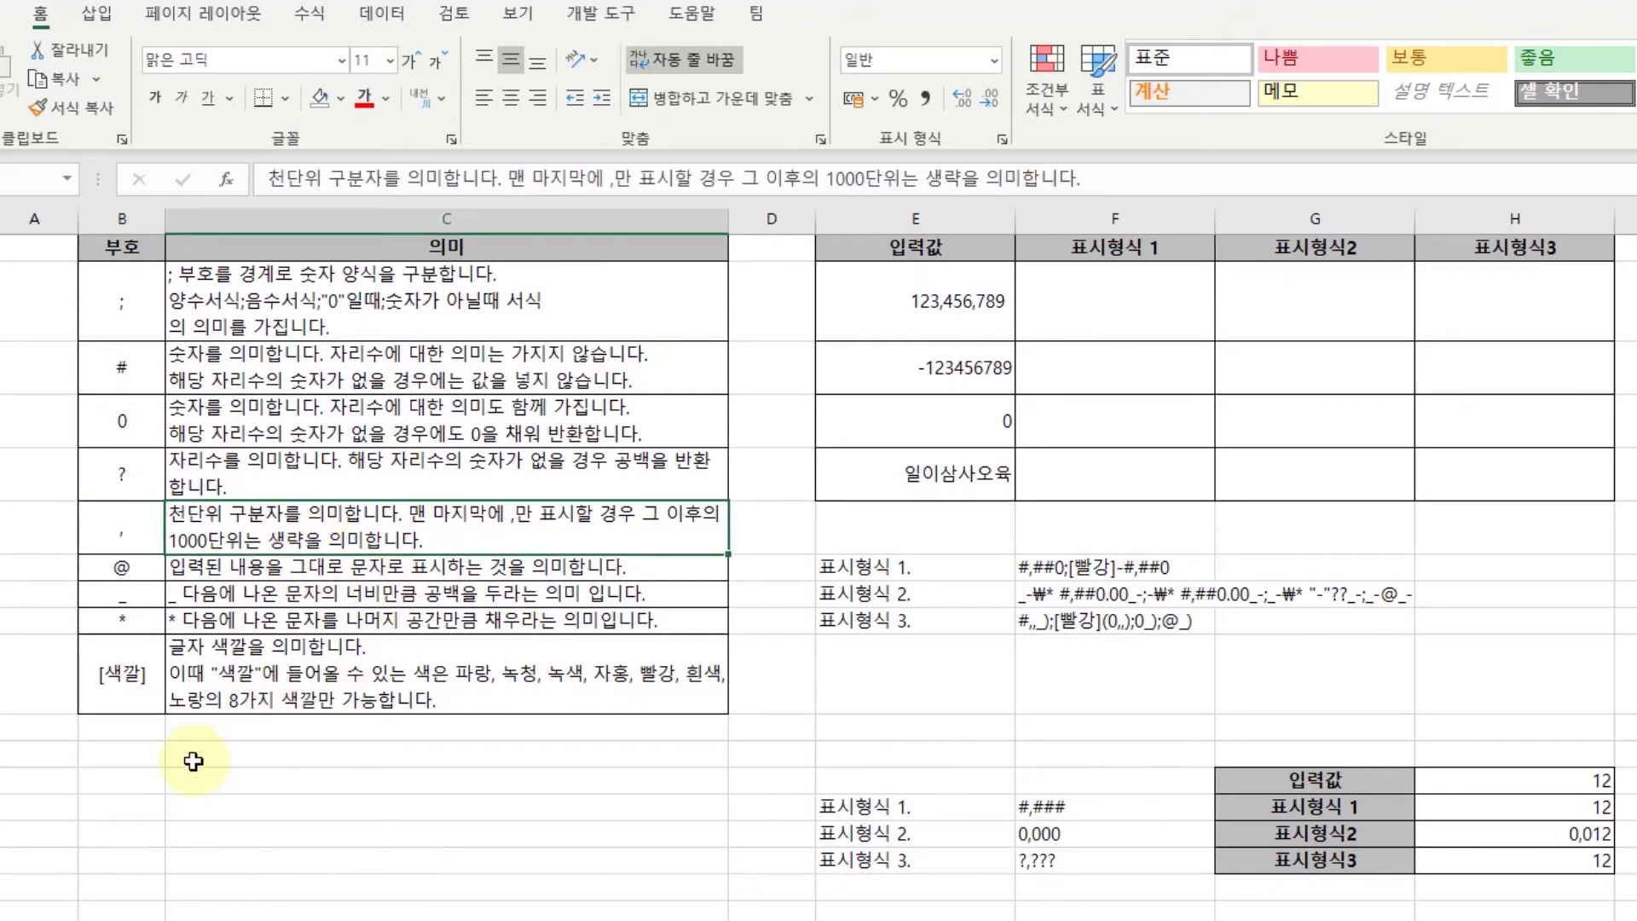
{"action": "left_click", "coordinate": [301, 756]}
{"action": "type", "text": "123"}
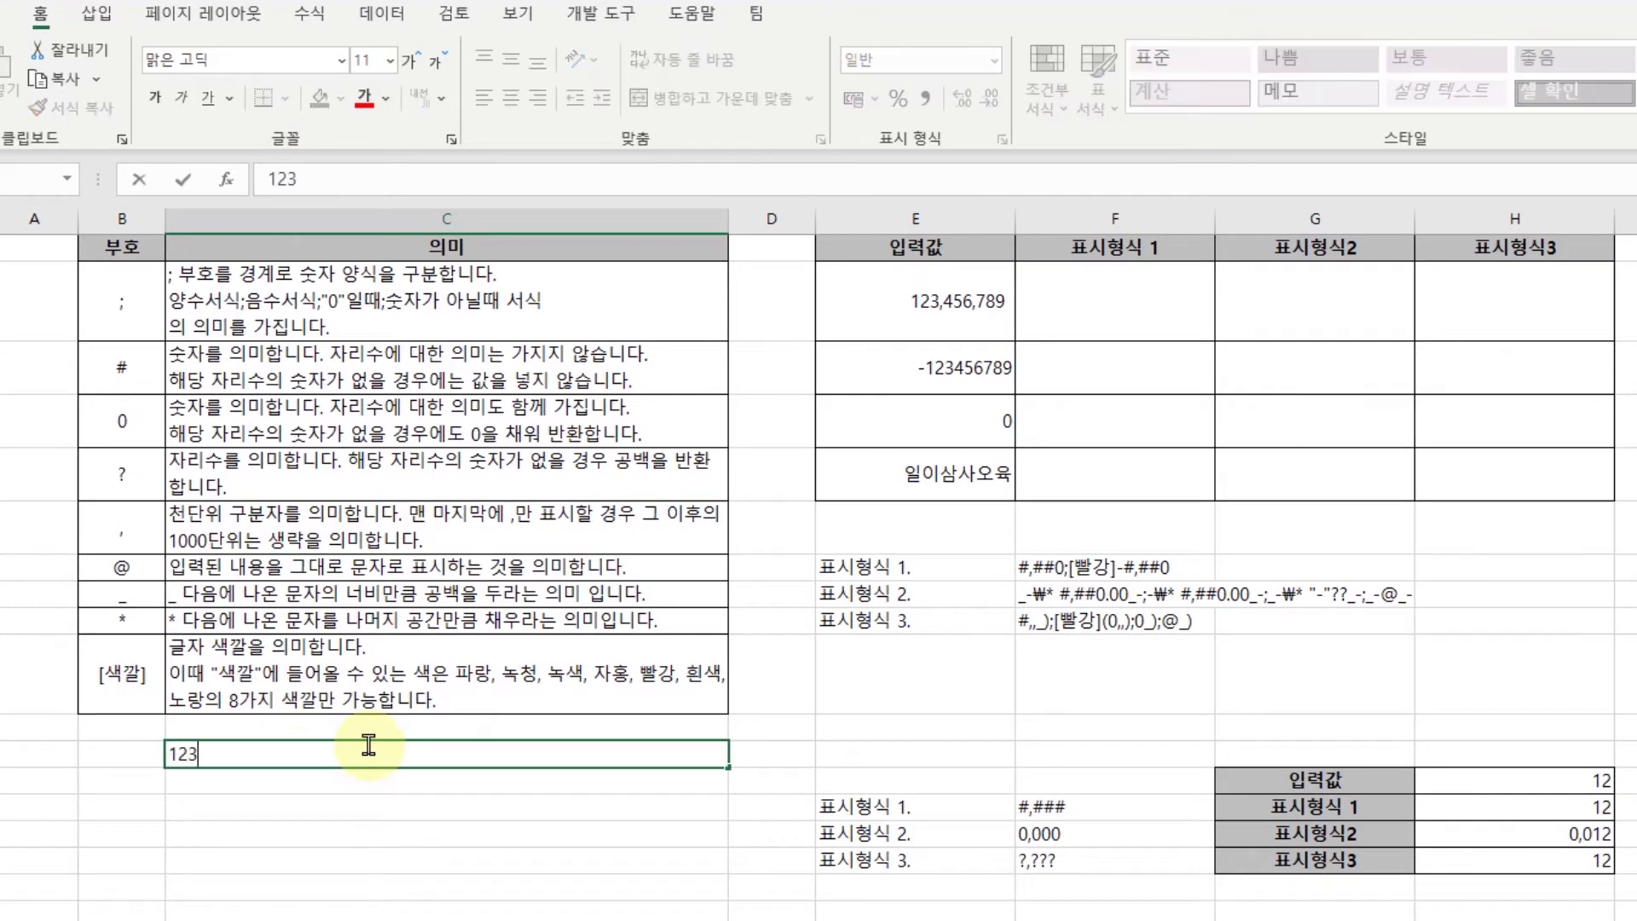
{"action": "type", "text": "456789"}
{"action": "key", "text": "Return"}
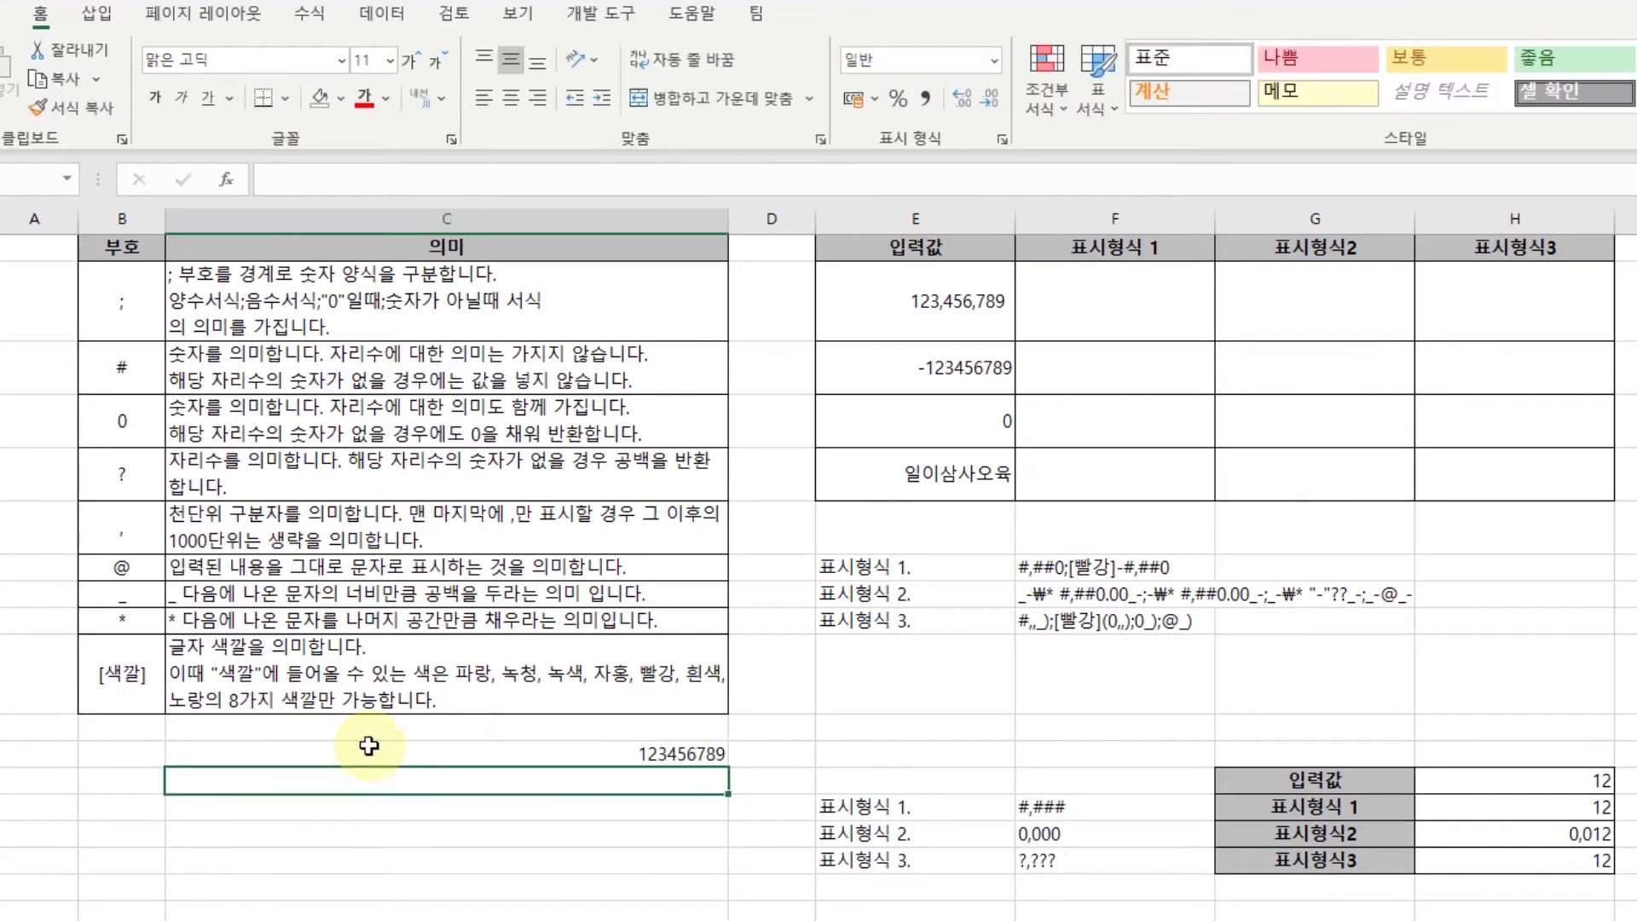
- Apply the custom number format #,###,, to the 123456789 cell below the symbol table
{"action": "left_click", "coordinate": [368, 745]}
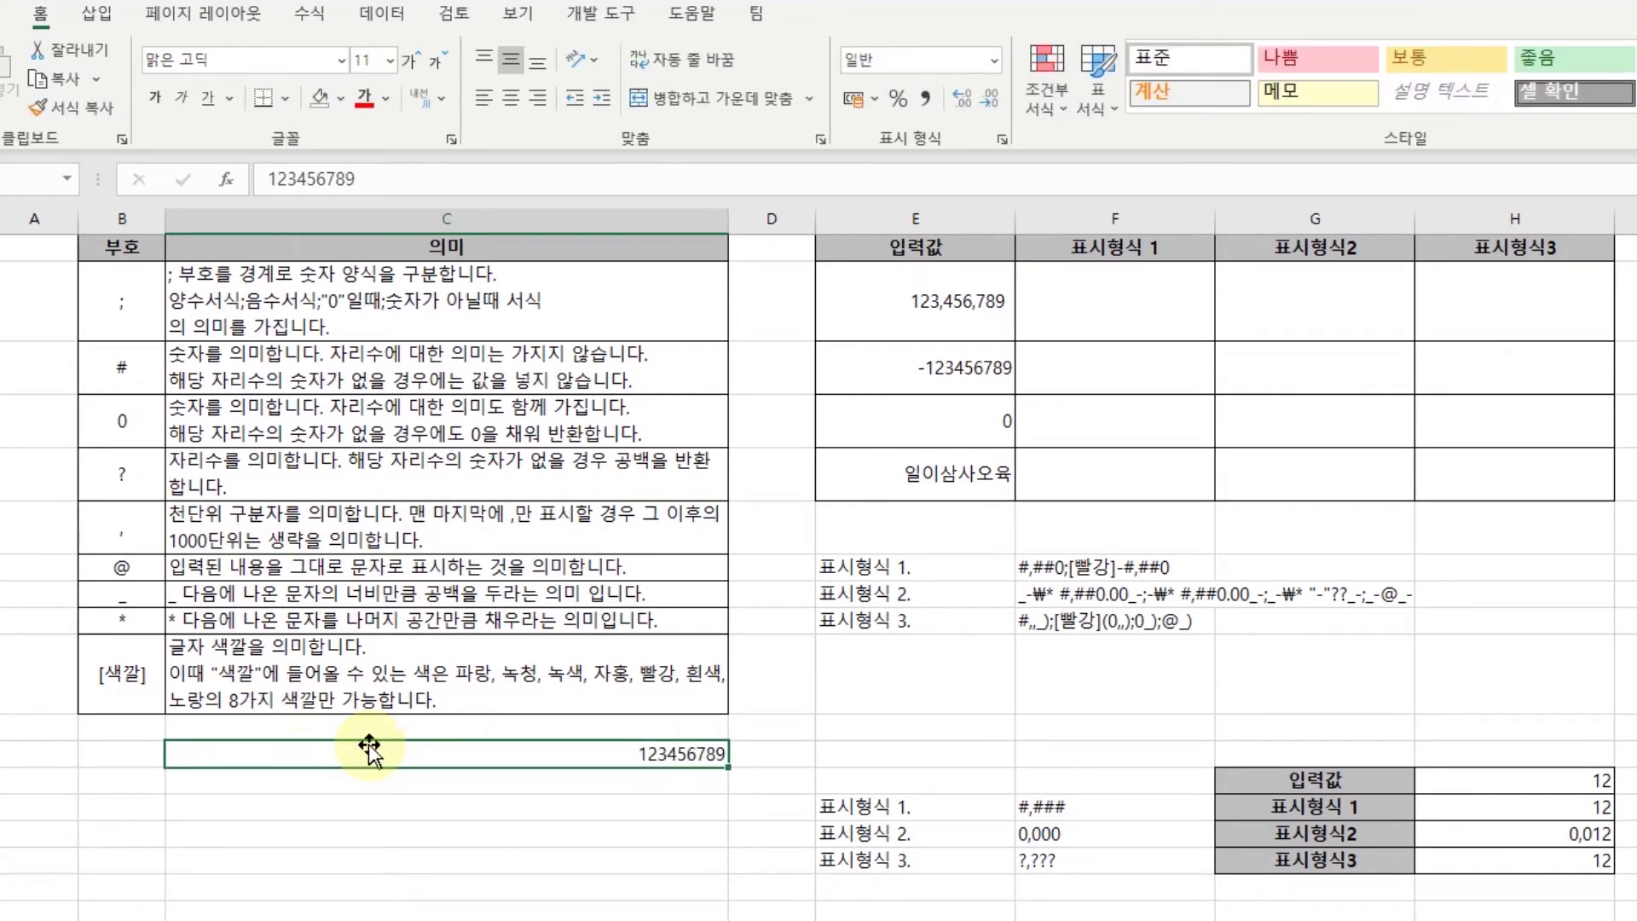
{"action": "key", "text": "ctrl+1"}
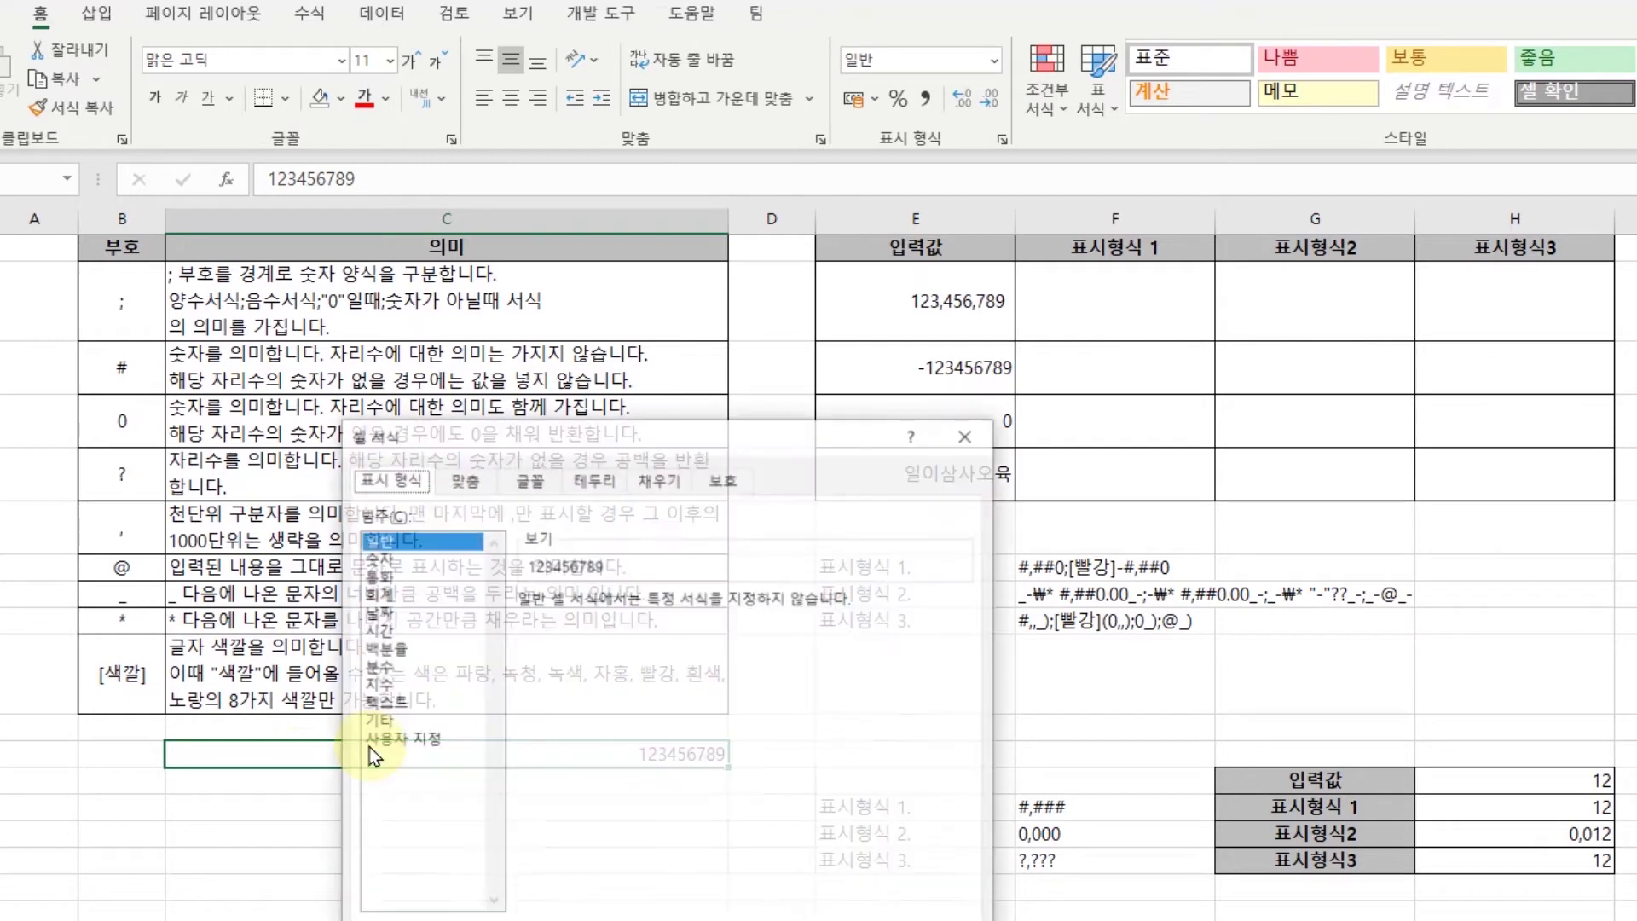
{"action": "left_click", "coordinate": [424, 737]}
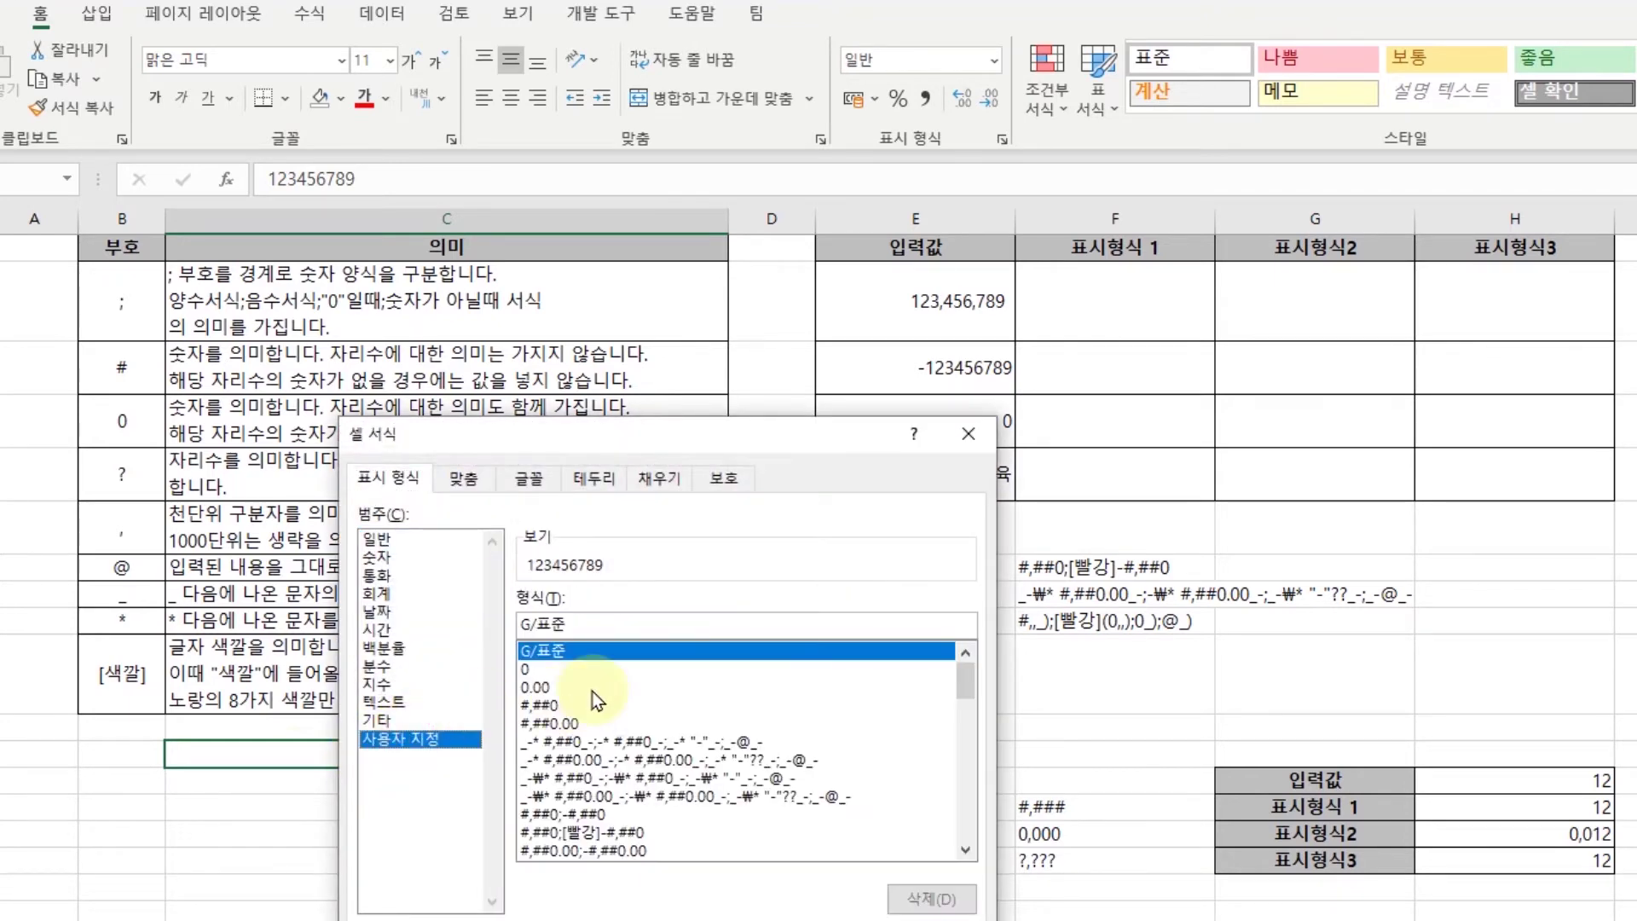
{"action": "left_click", "coordinate": [635, 627]}
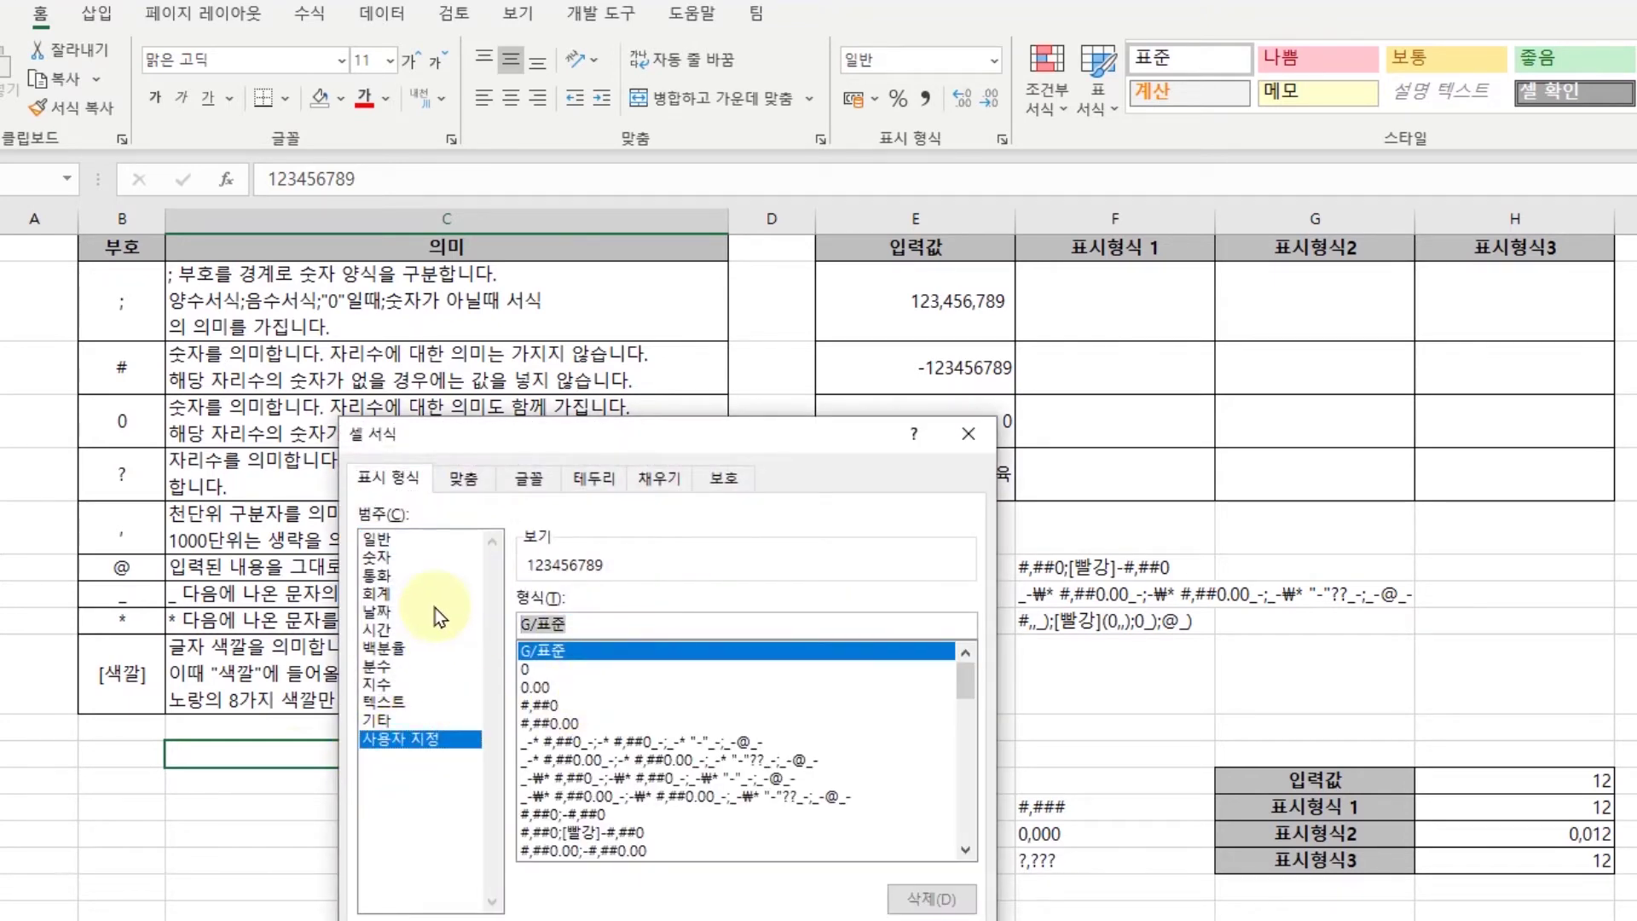
{"action": "type", "text": "#,###"}
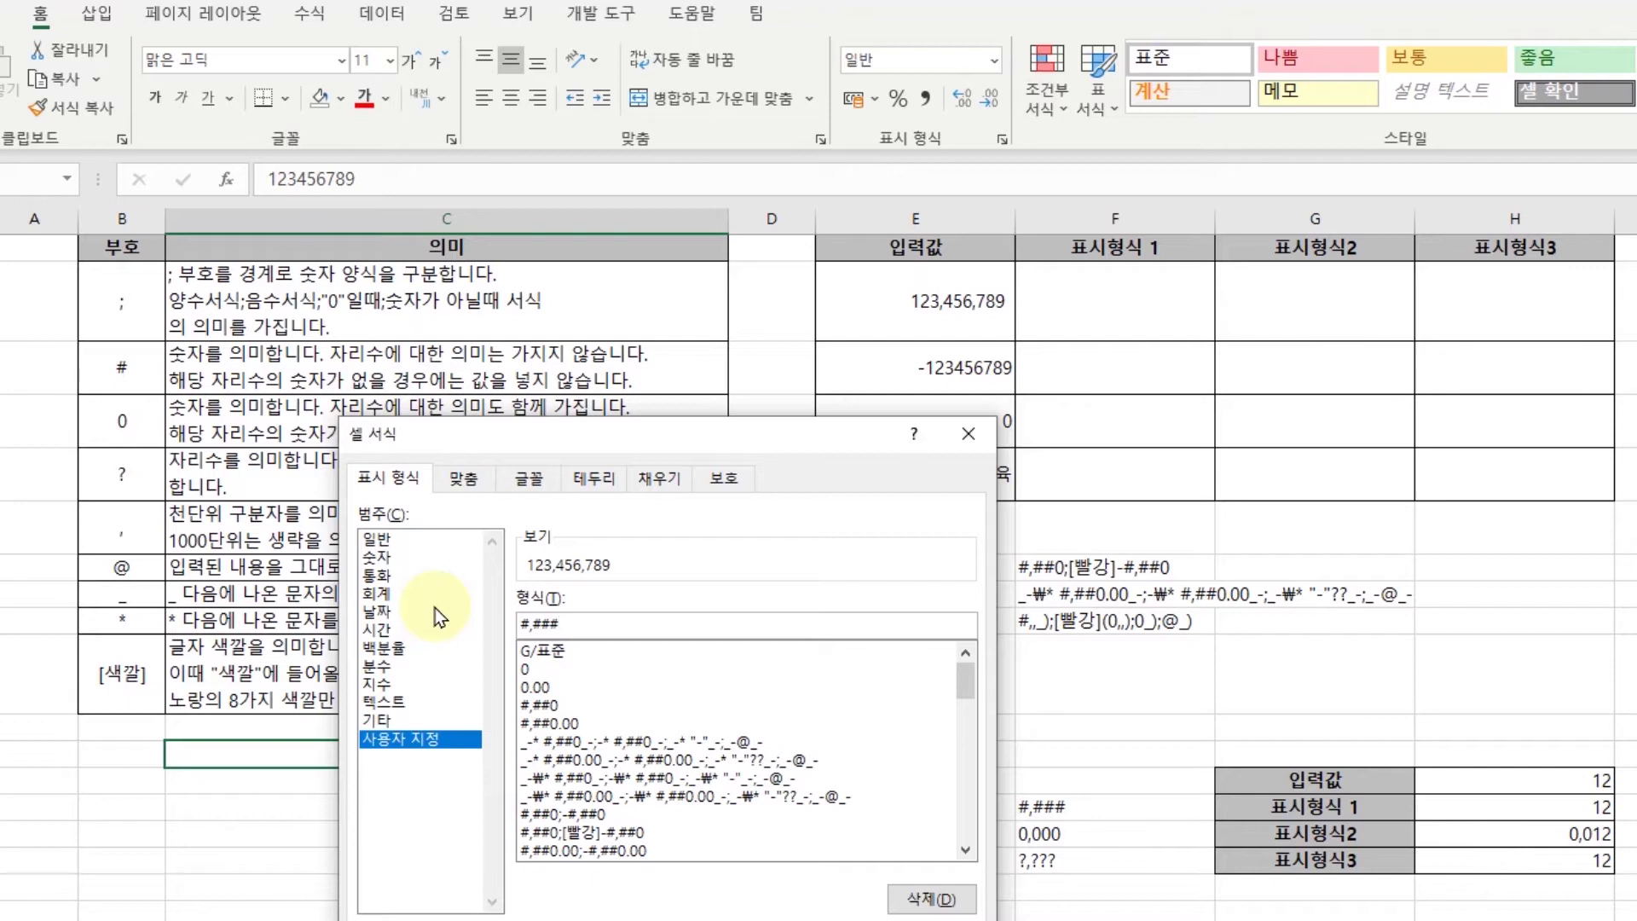
{"action": "type", "text": ","}
{"action": "type", "text": ","}
{"action": "key", "text": "Return"}
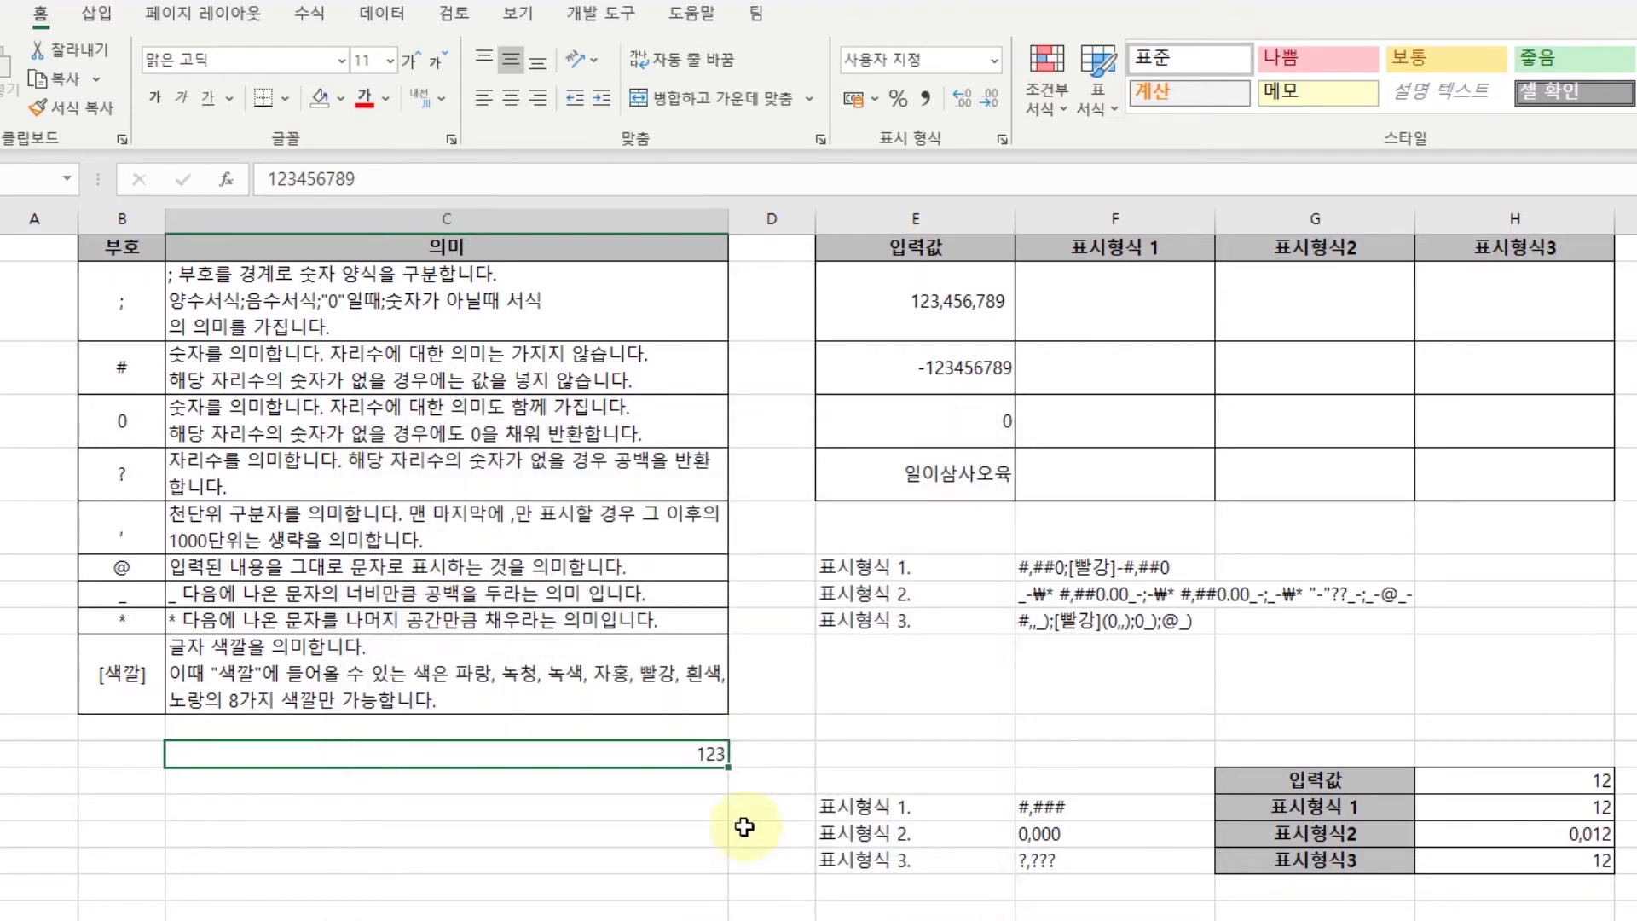
- Inspect the stored value behind the formatted number below the symbol table without editing it
{"action": "left_click_drag", "start_coordinate": [394, 177], "coordinate": [145, 171]}
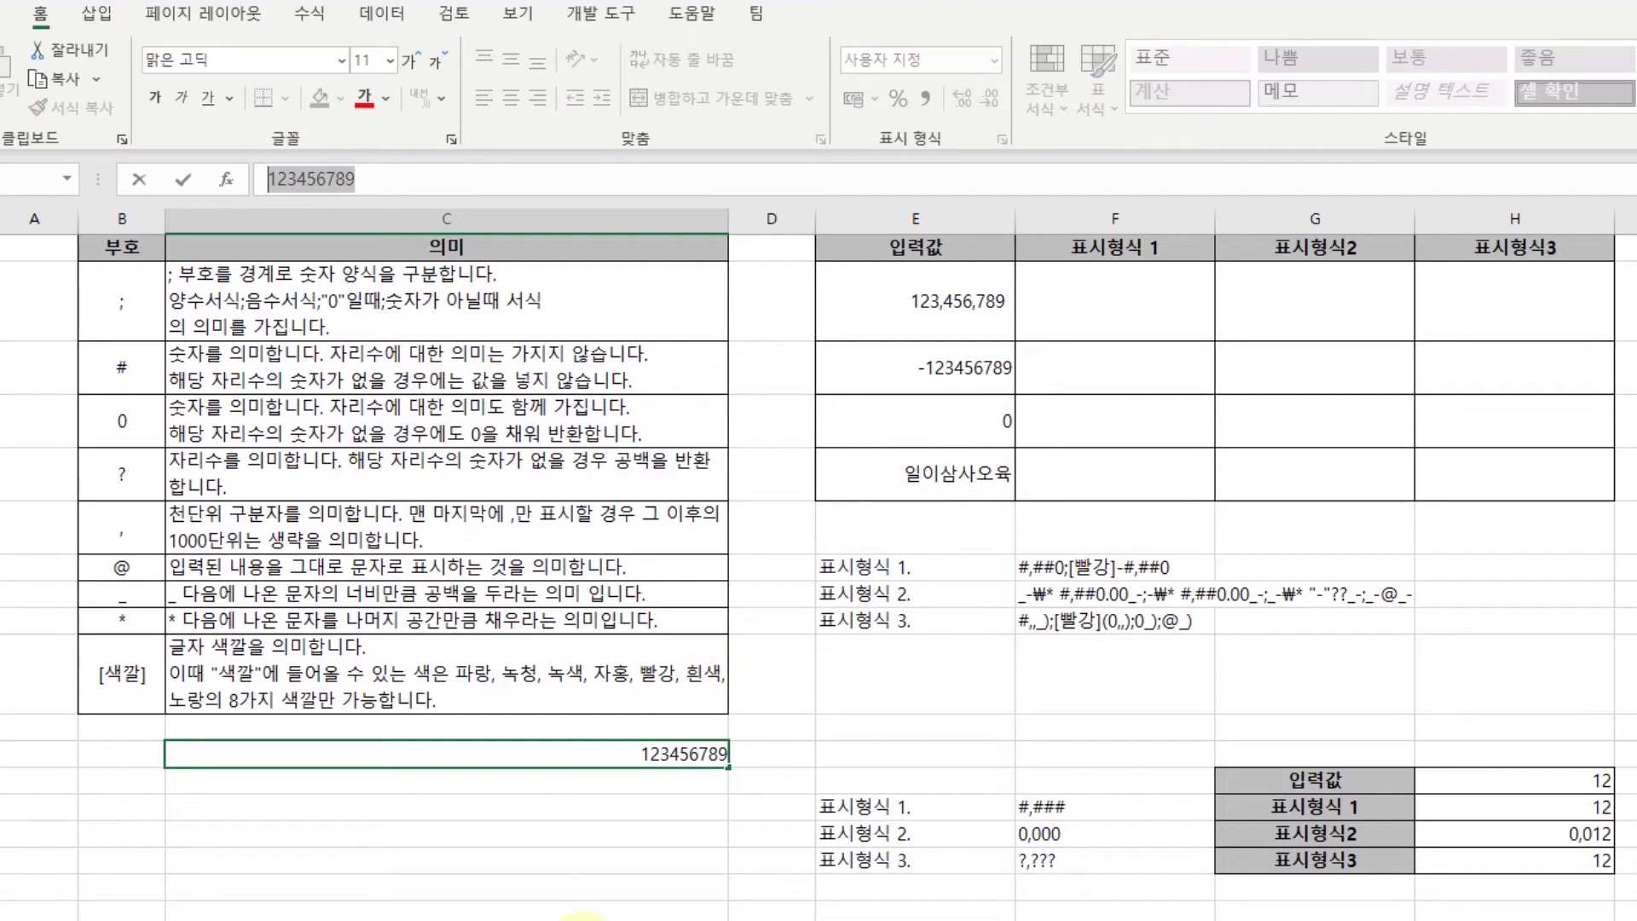
{"action": "left_click", "coordinate": [676, 805]}
{"action": "left_click", "coordinate": [687, 781]}
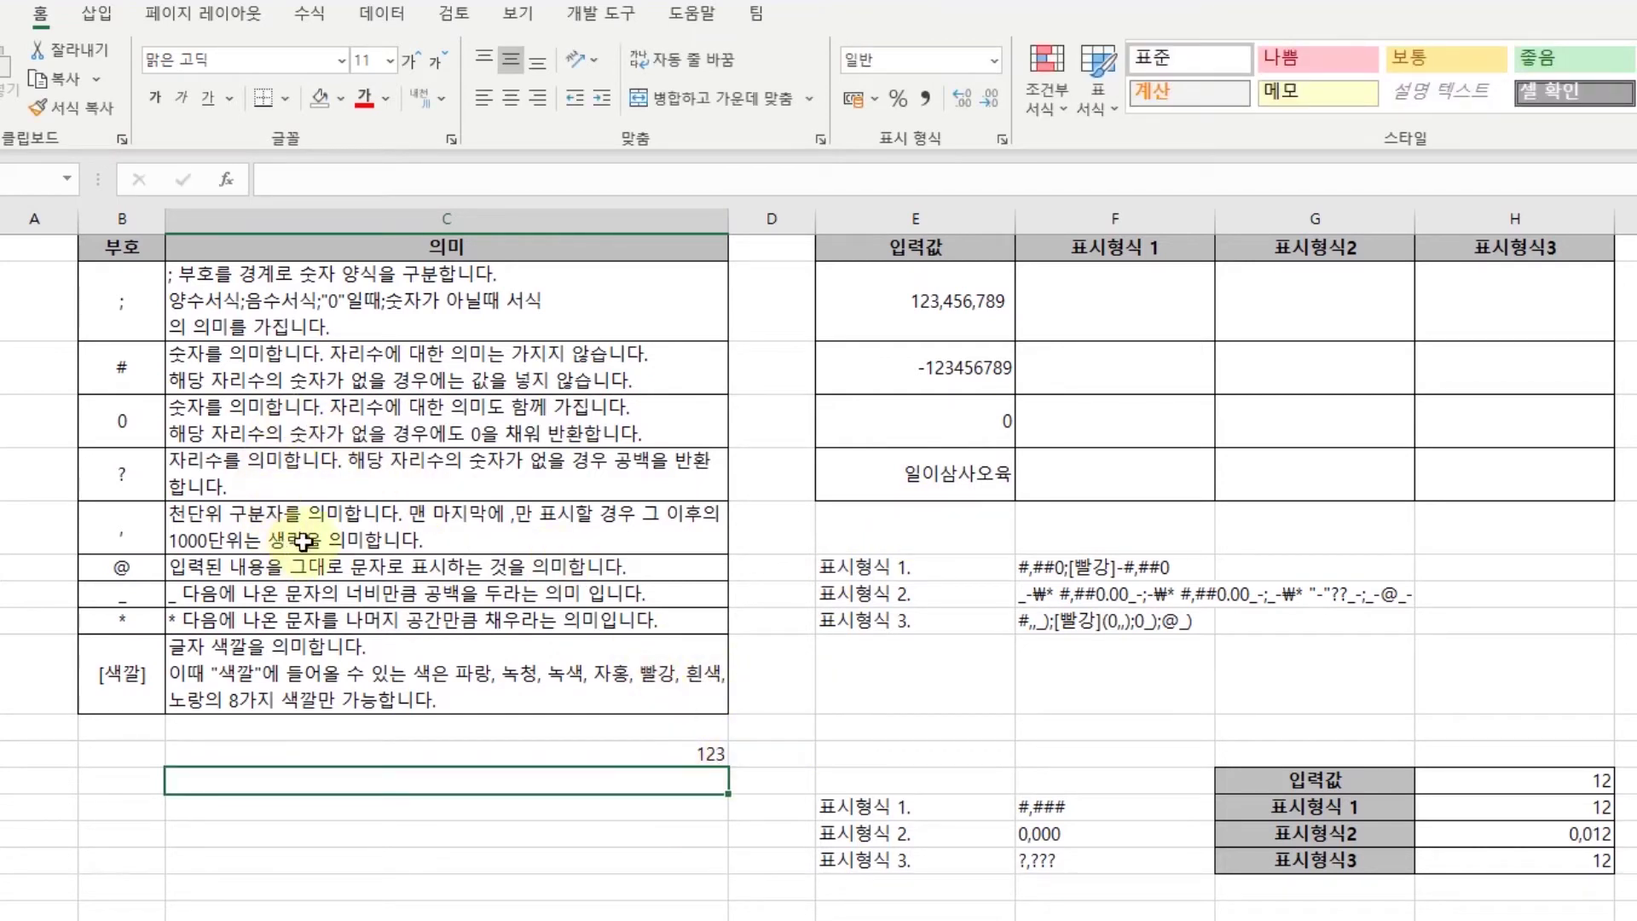
- Review the @ and _ symbols, then append the underscore spacing code to the #,###,, custom format of the 123456789 cell
{"action": "left_click", "coordinate": [136, 576]}
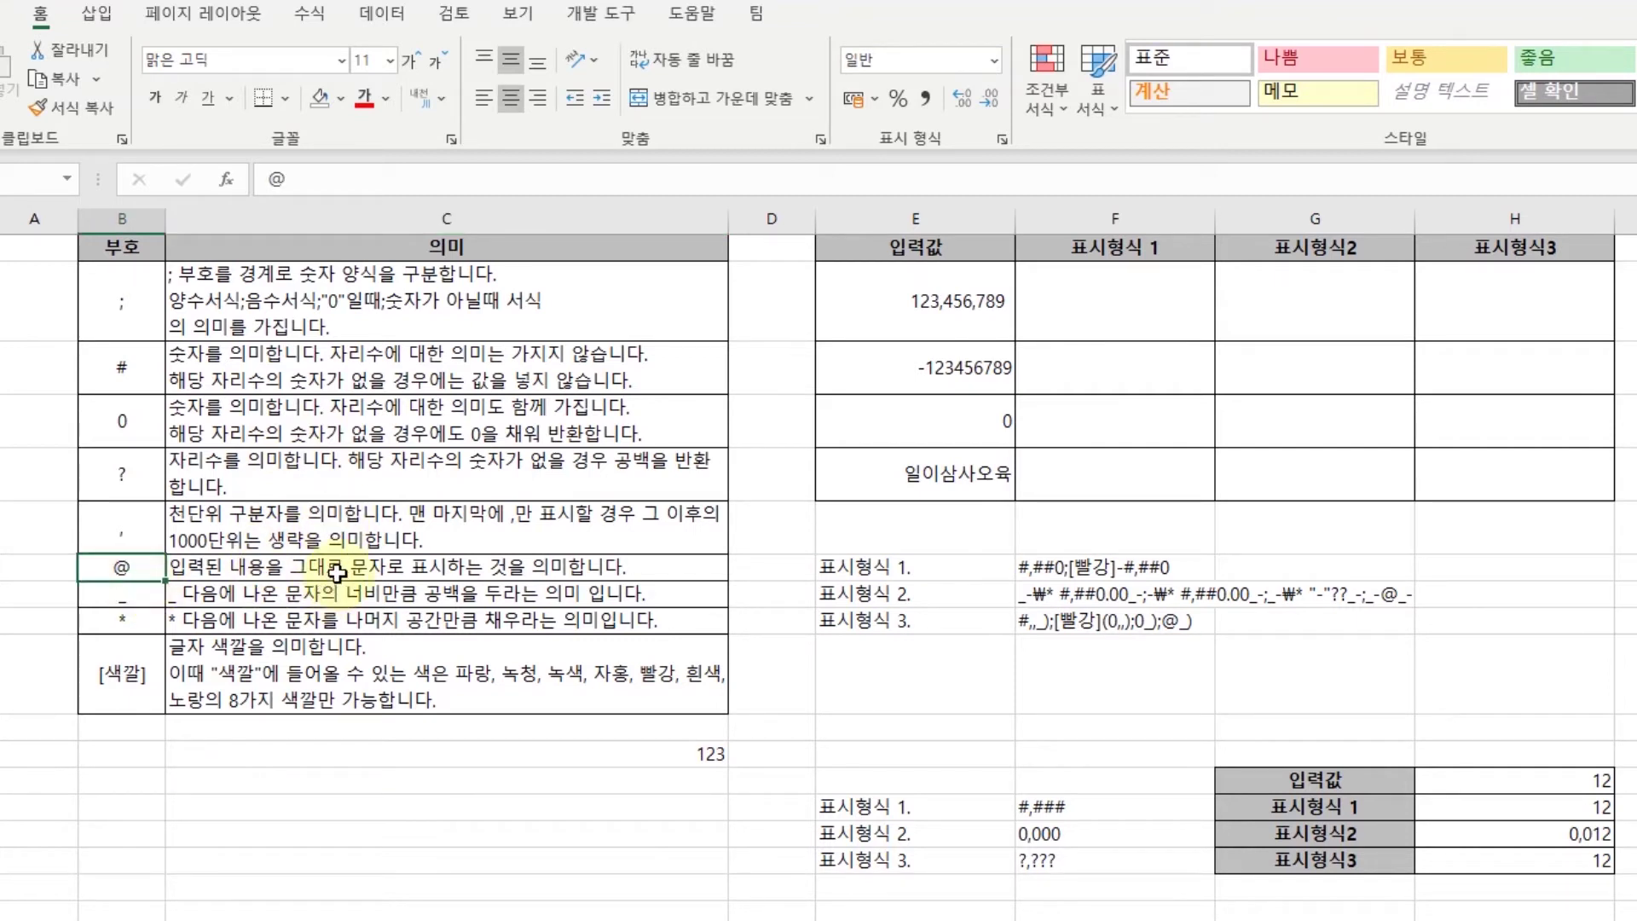
{"action": "left_click", "coordinate": [121, 592]}
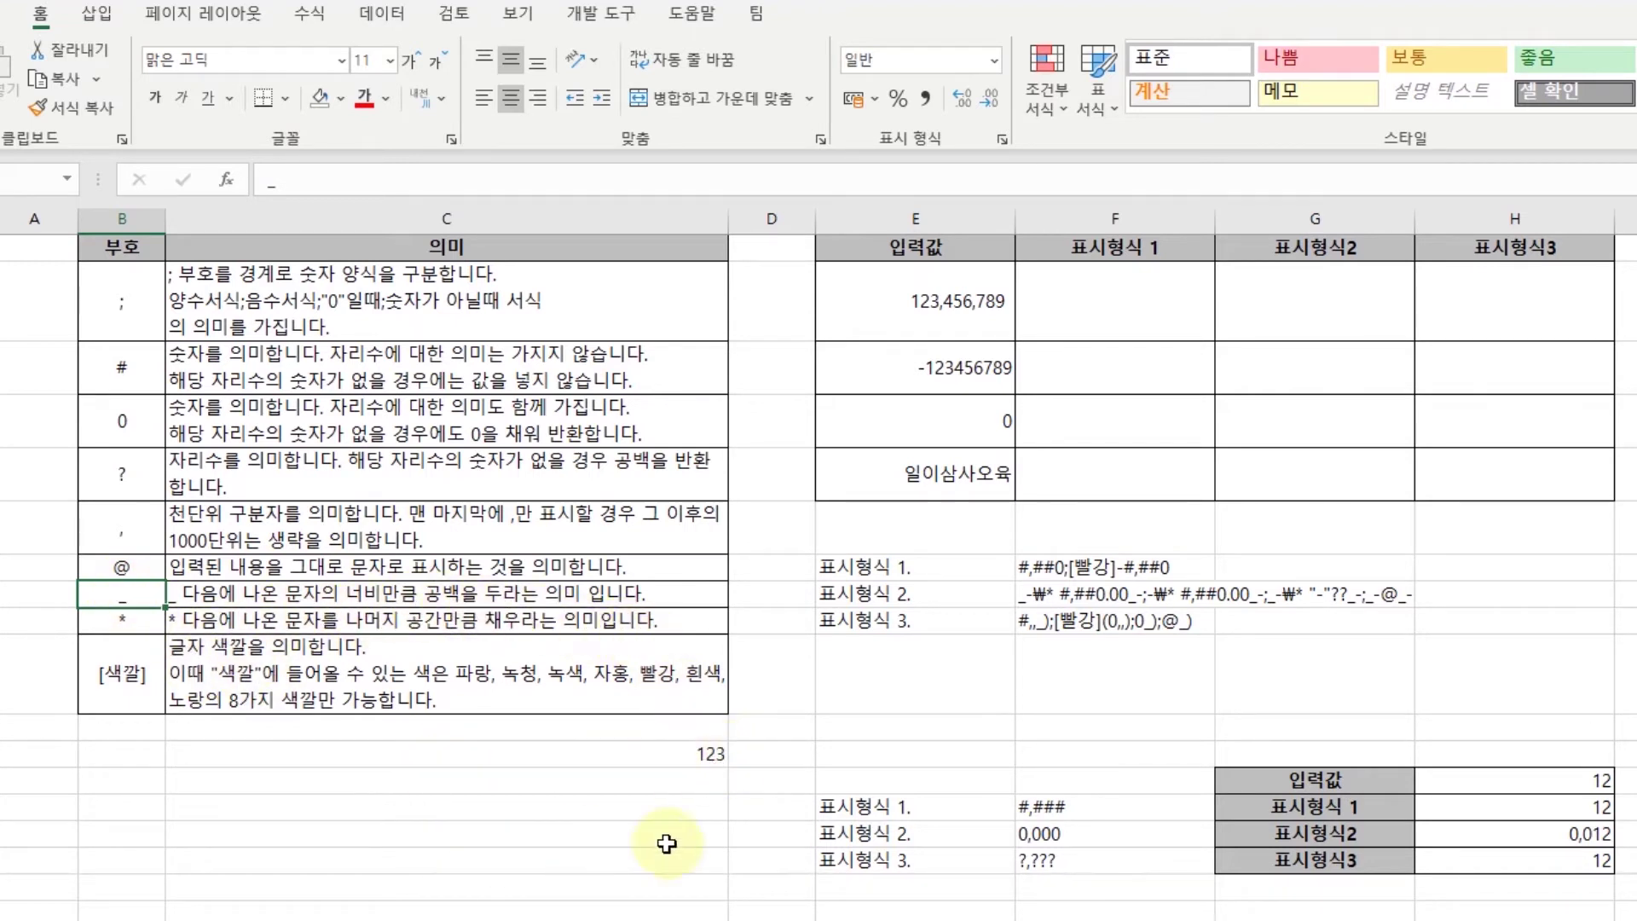
{"action": "left_click", "coordinate": [657, 754]}
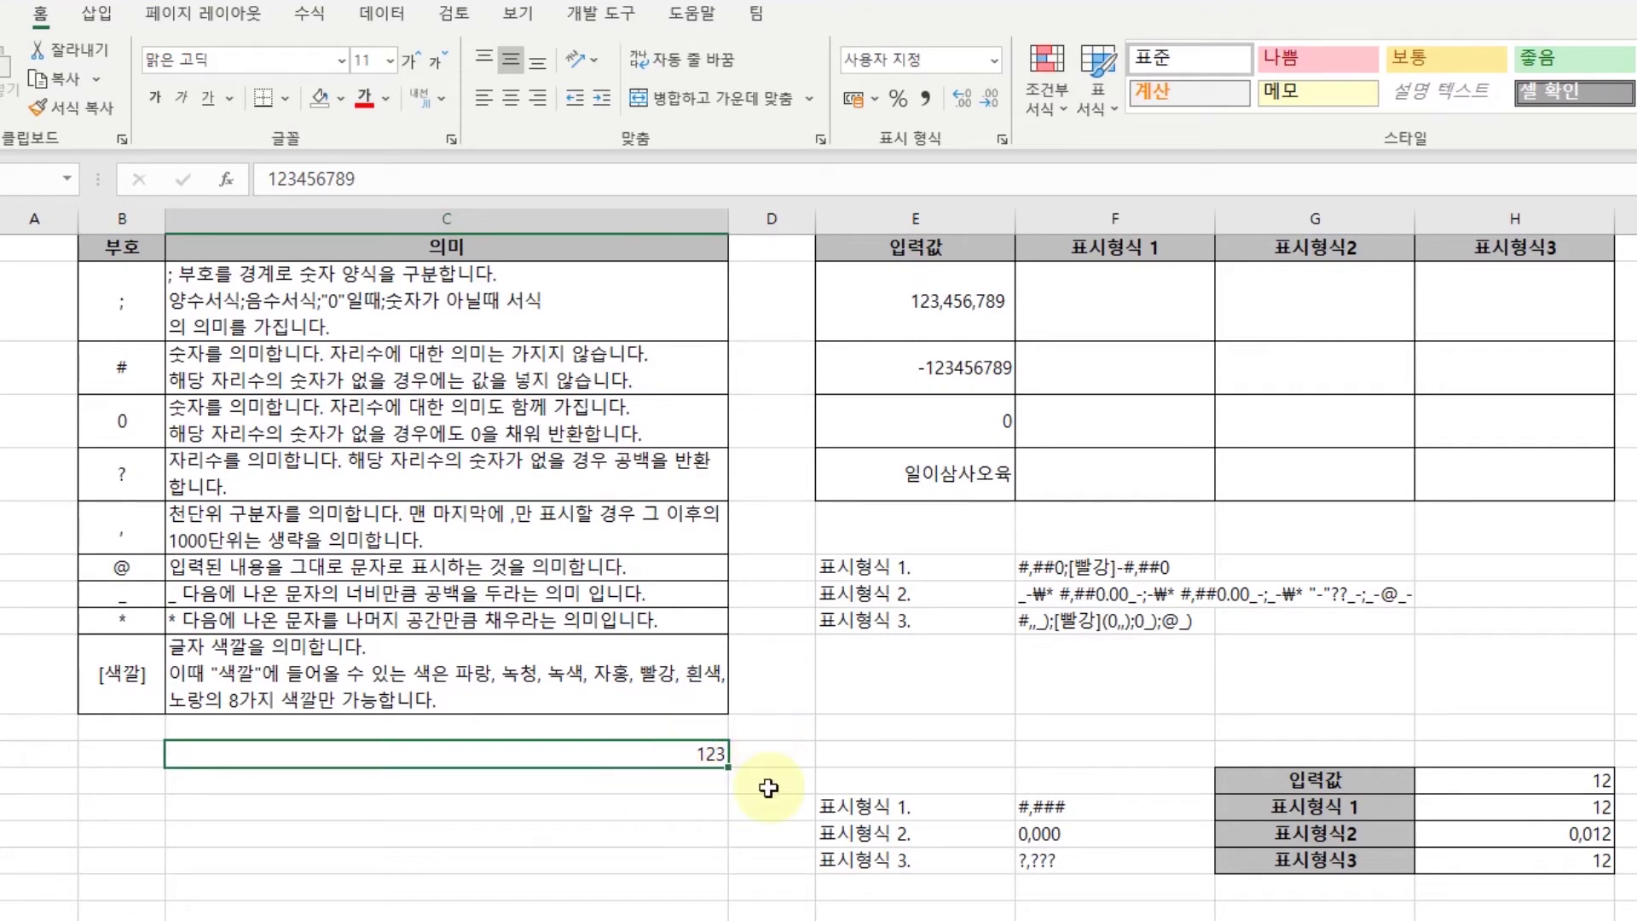
{"action": "key", "text": "ctrl+1"}
{"action": "left_click", "coordinate": [632, 630]}
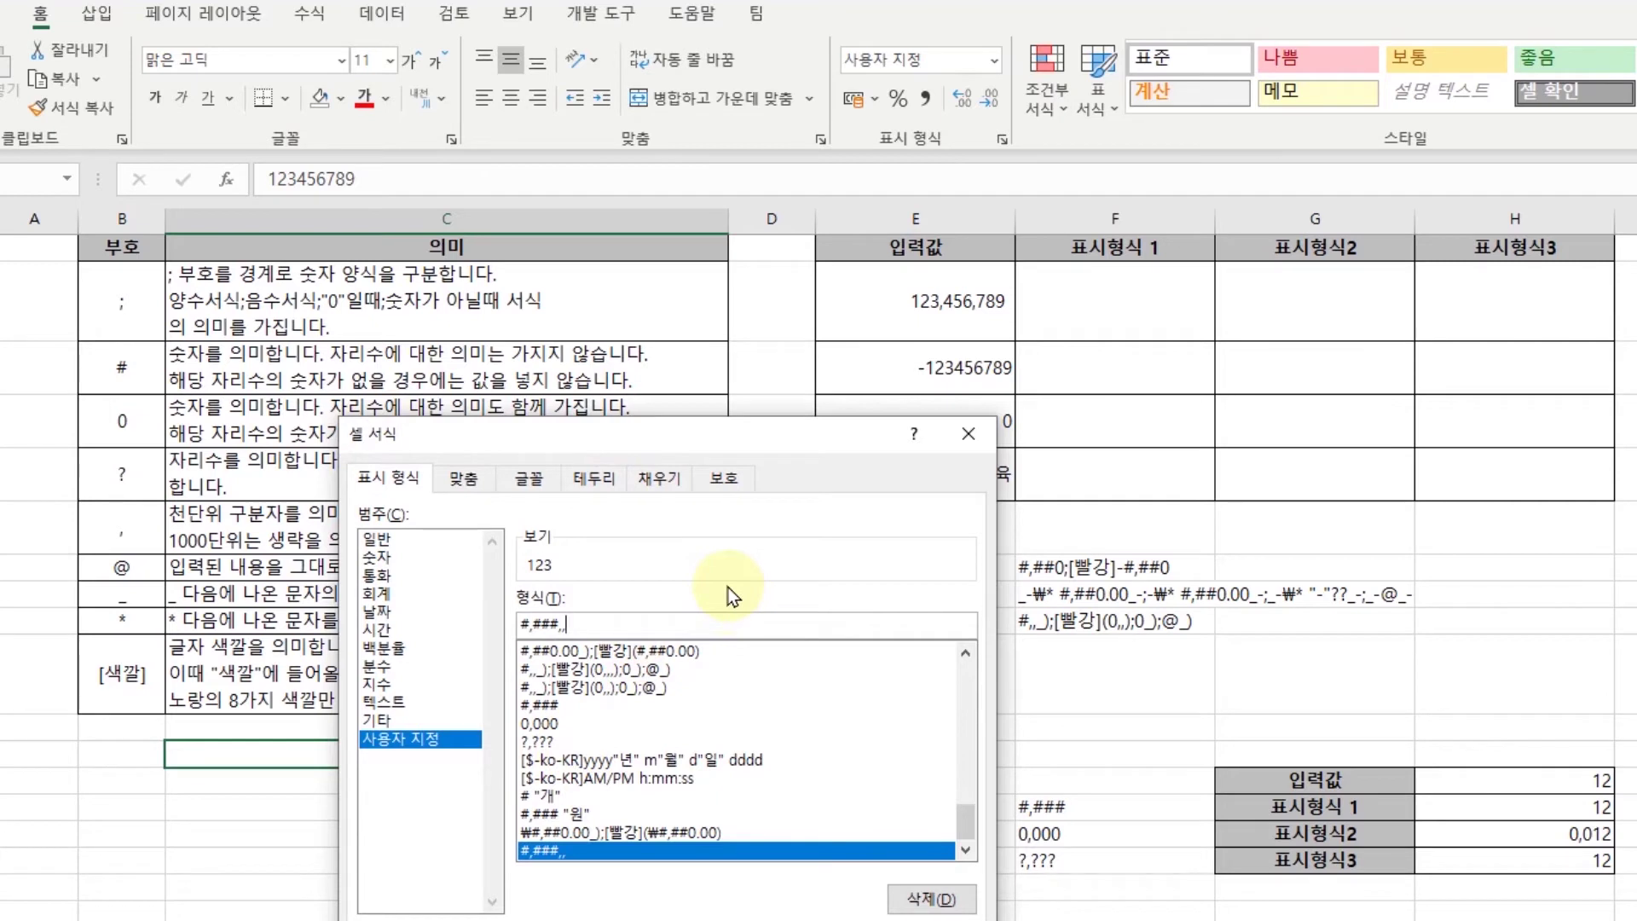
{"action": "type", "text": "_"}
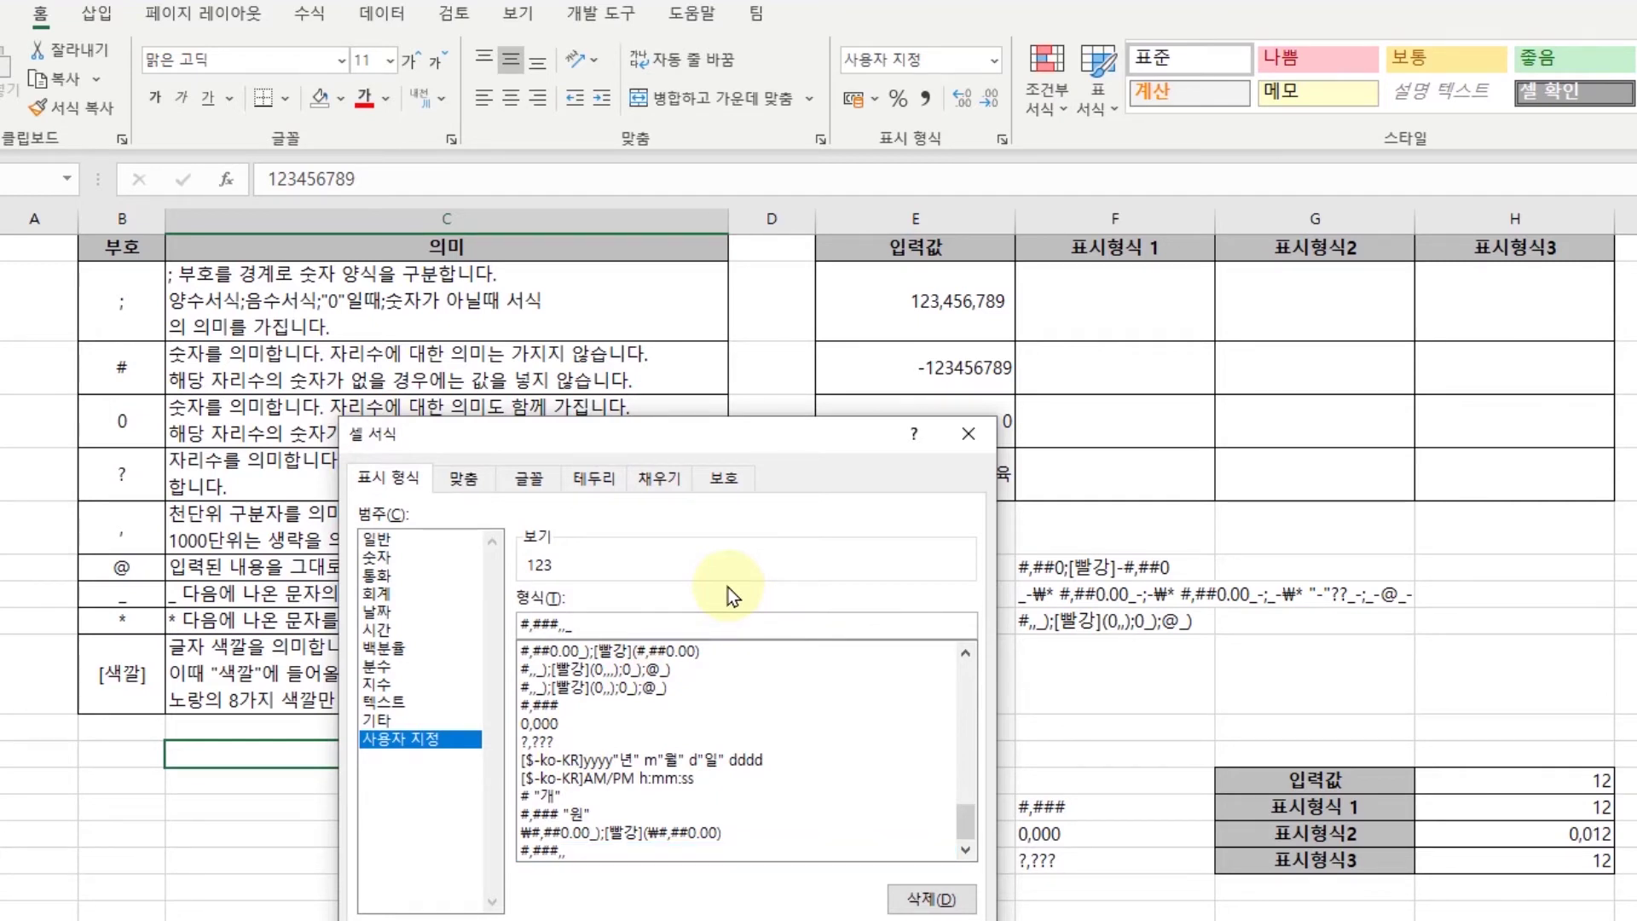
{"action": "key", "text": "Return"}
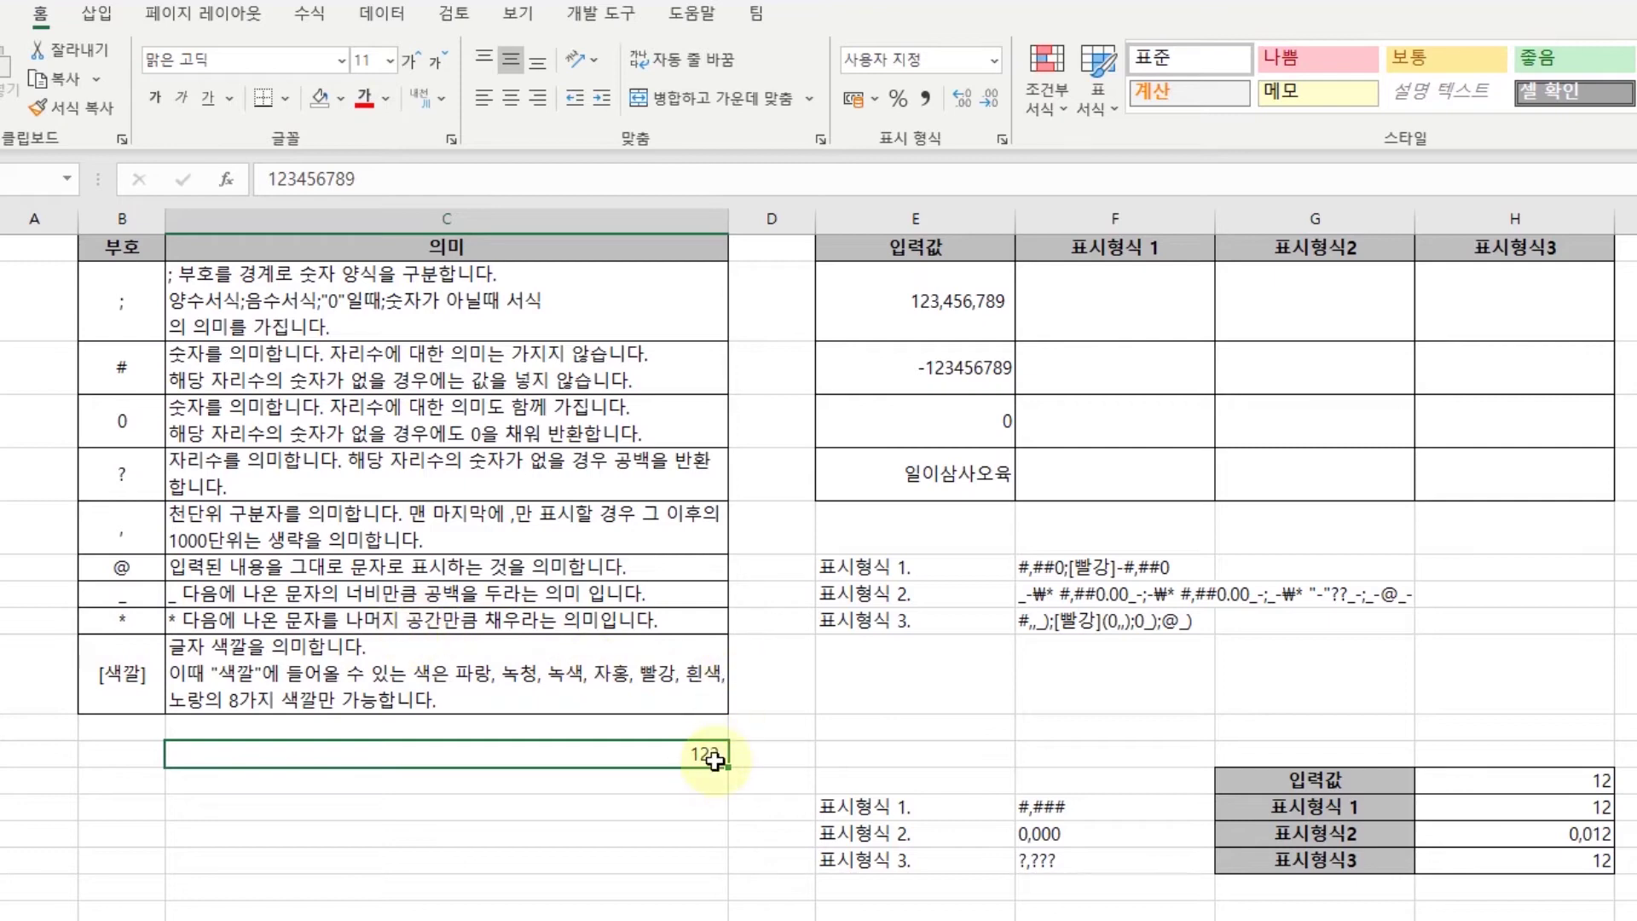
- Prefix the 123456789 cell's custom format with the * fill code and ₩ so won signs fill the remaining cell width
{"action": "key", "text": "ctrl+1"}
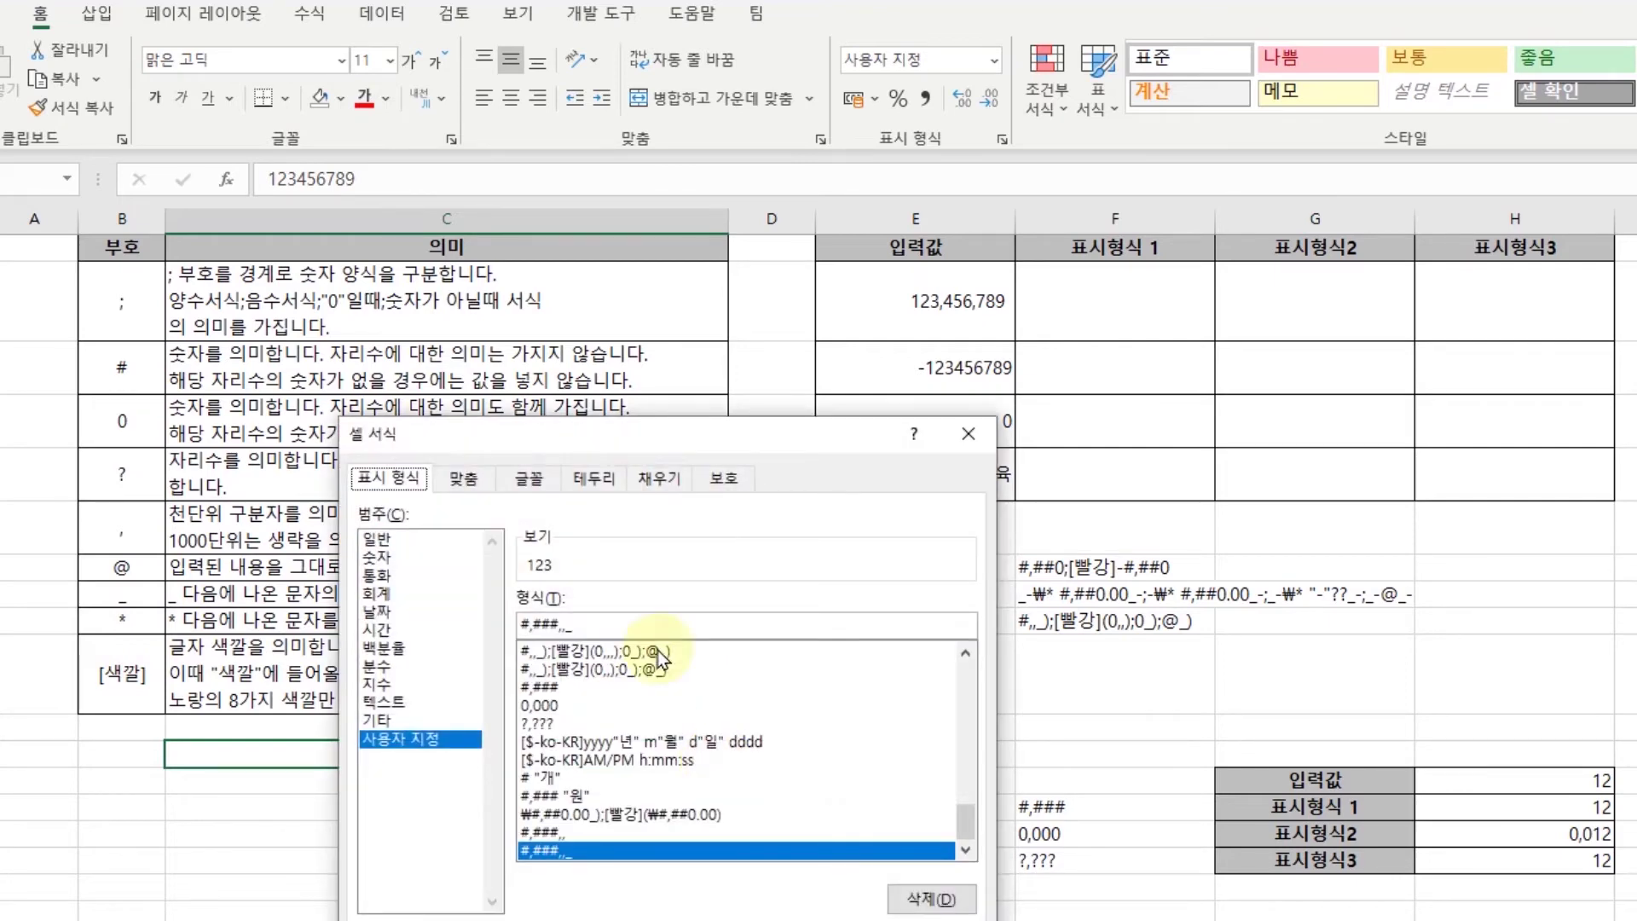
{"action": "left_click", "coordinate": [628, 629]}
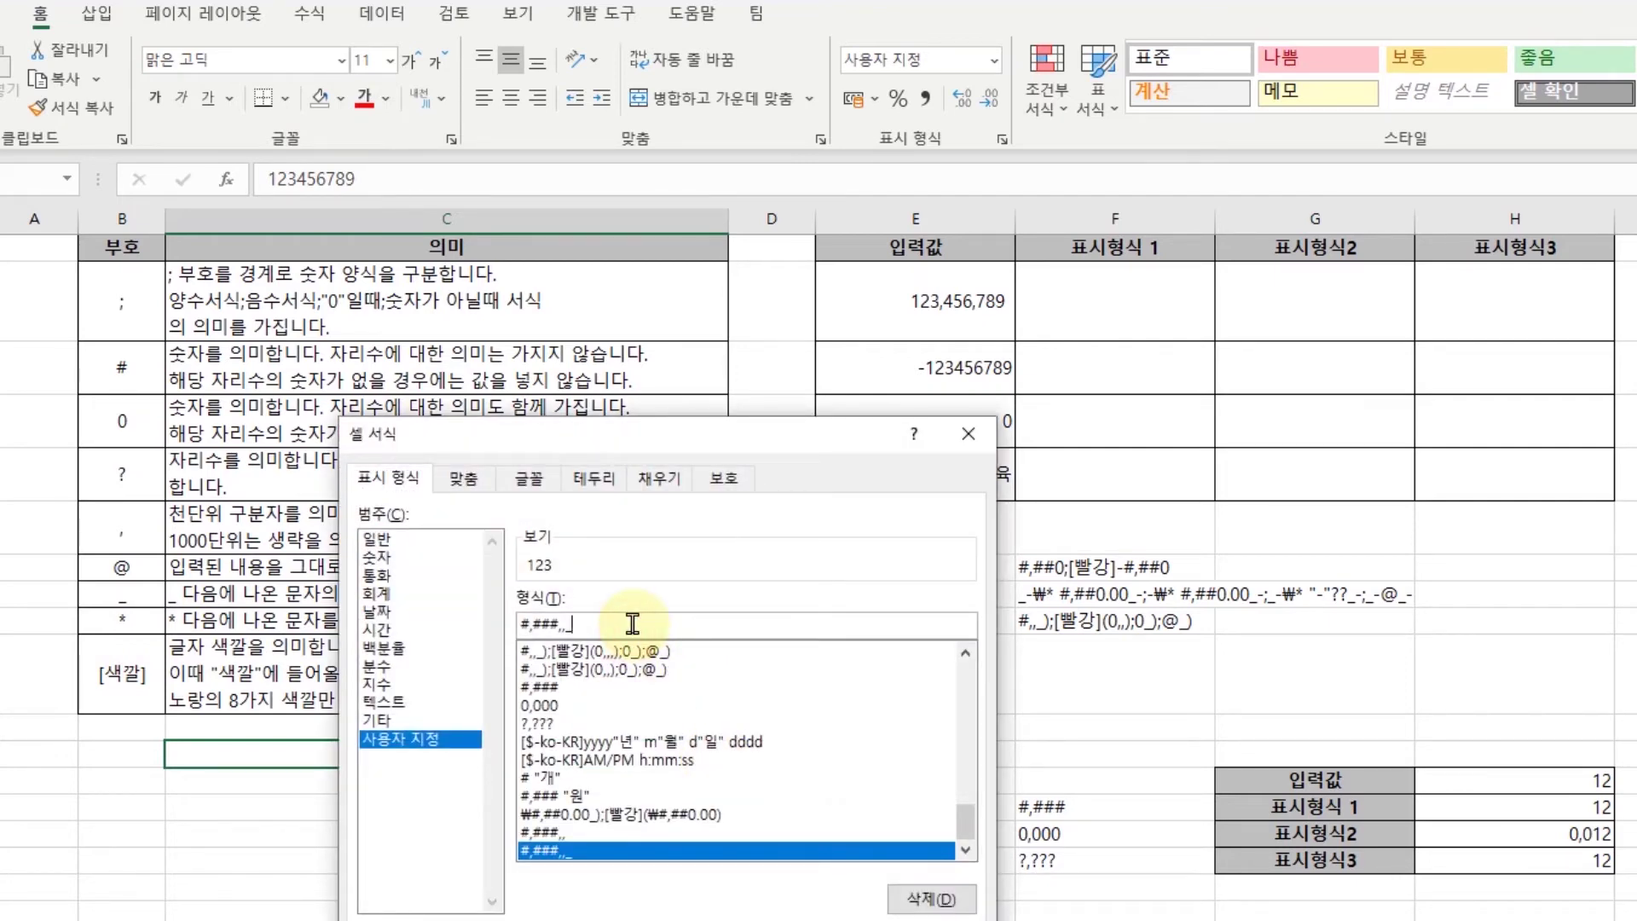
{"action": "type", "text": "*"}
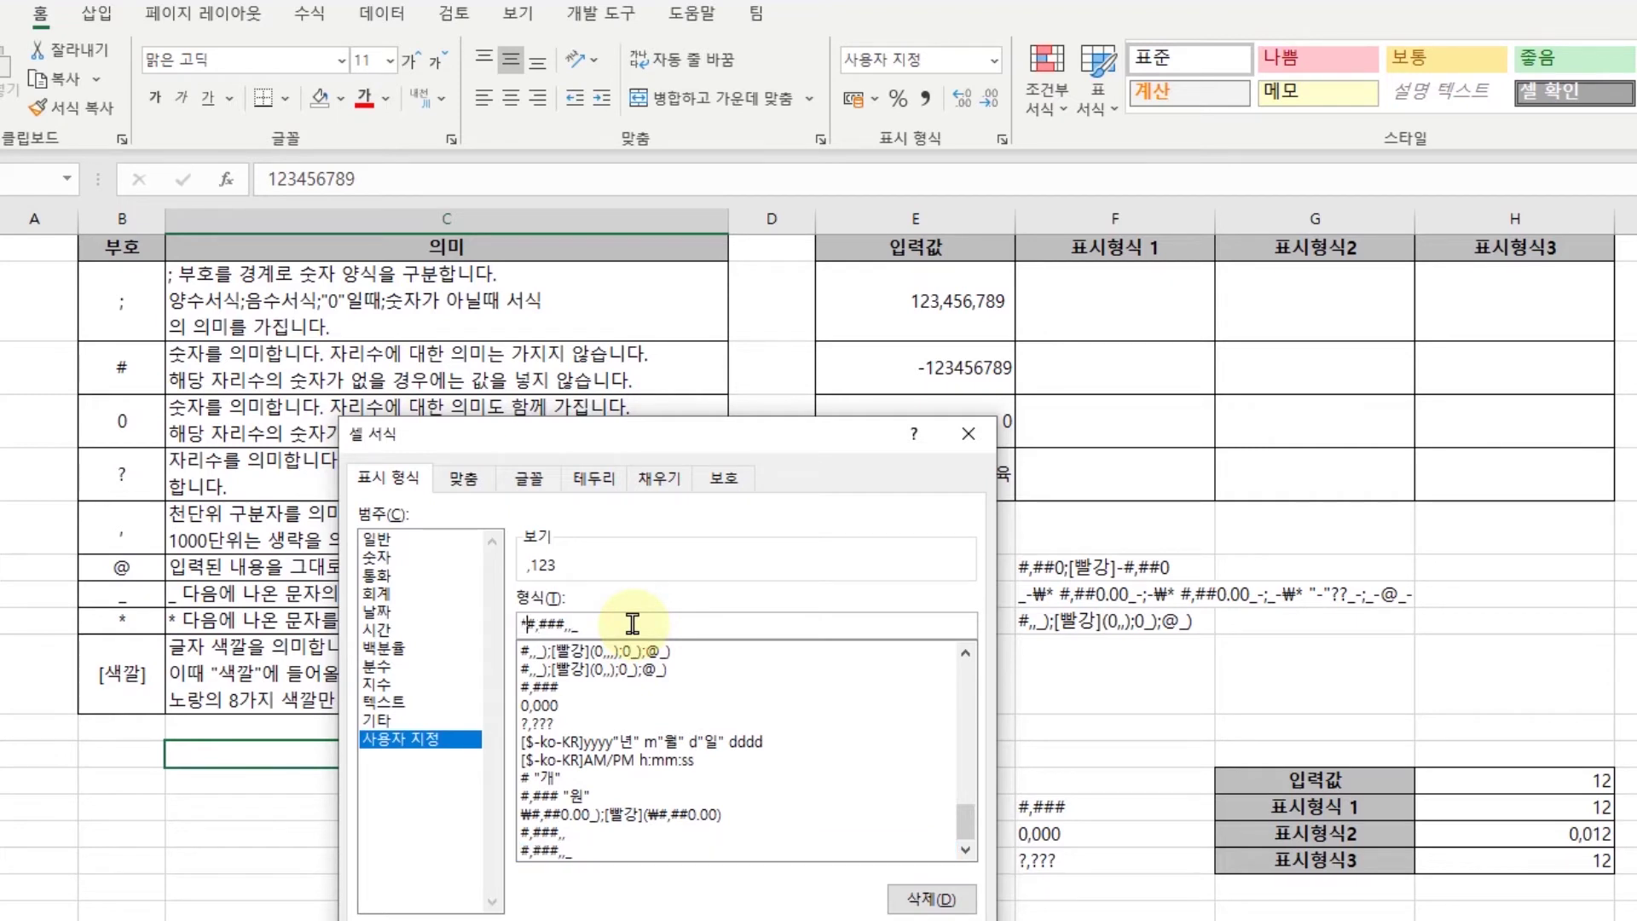
{"action": "type", "text": " ₩"}
{"action": "key", "text": "Return"}
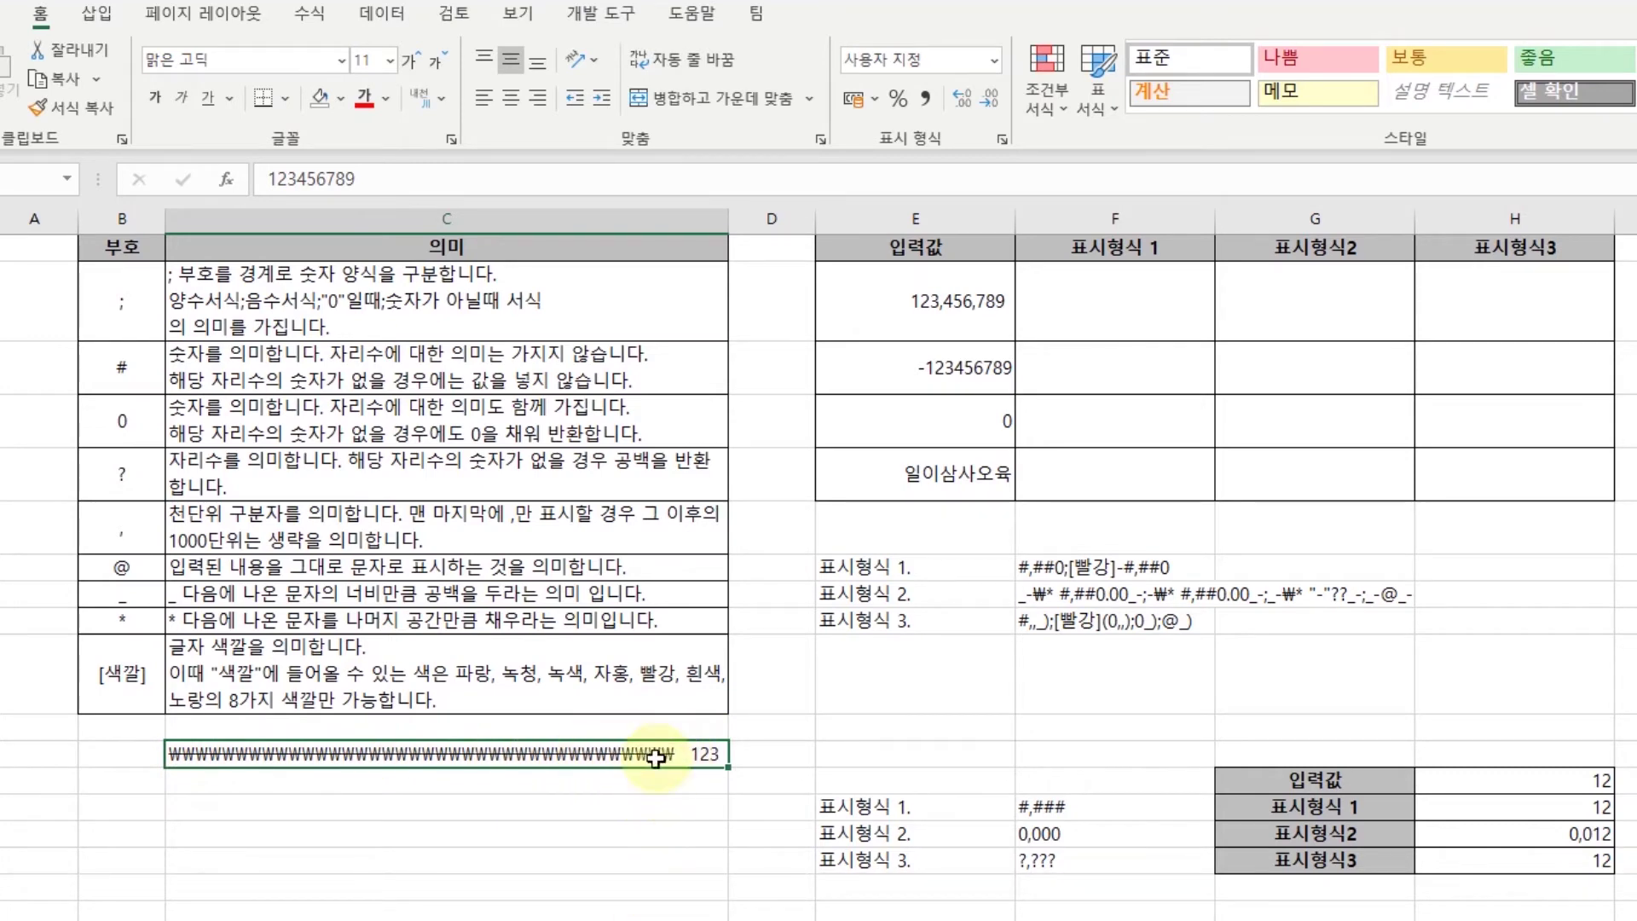
- Copy the four input values in the upper example table into its 표시형식 1 column
{"action": "left_click_drag", "start_coordinate": [915, 473], "coordinate": [914, 301]}
{"action": "key", "text": "ctrl+c"}
{"action": "key", "text": "Right"}
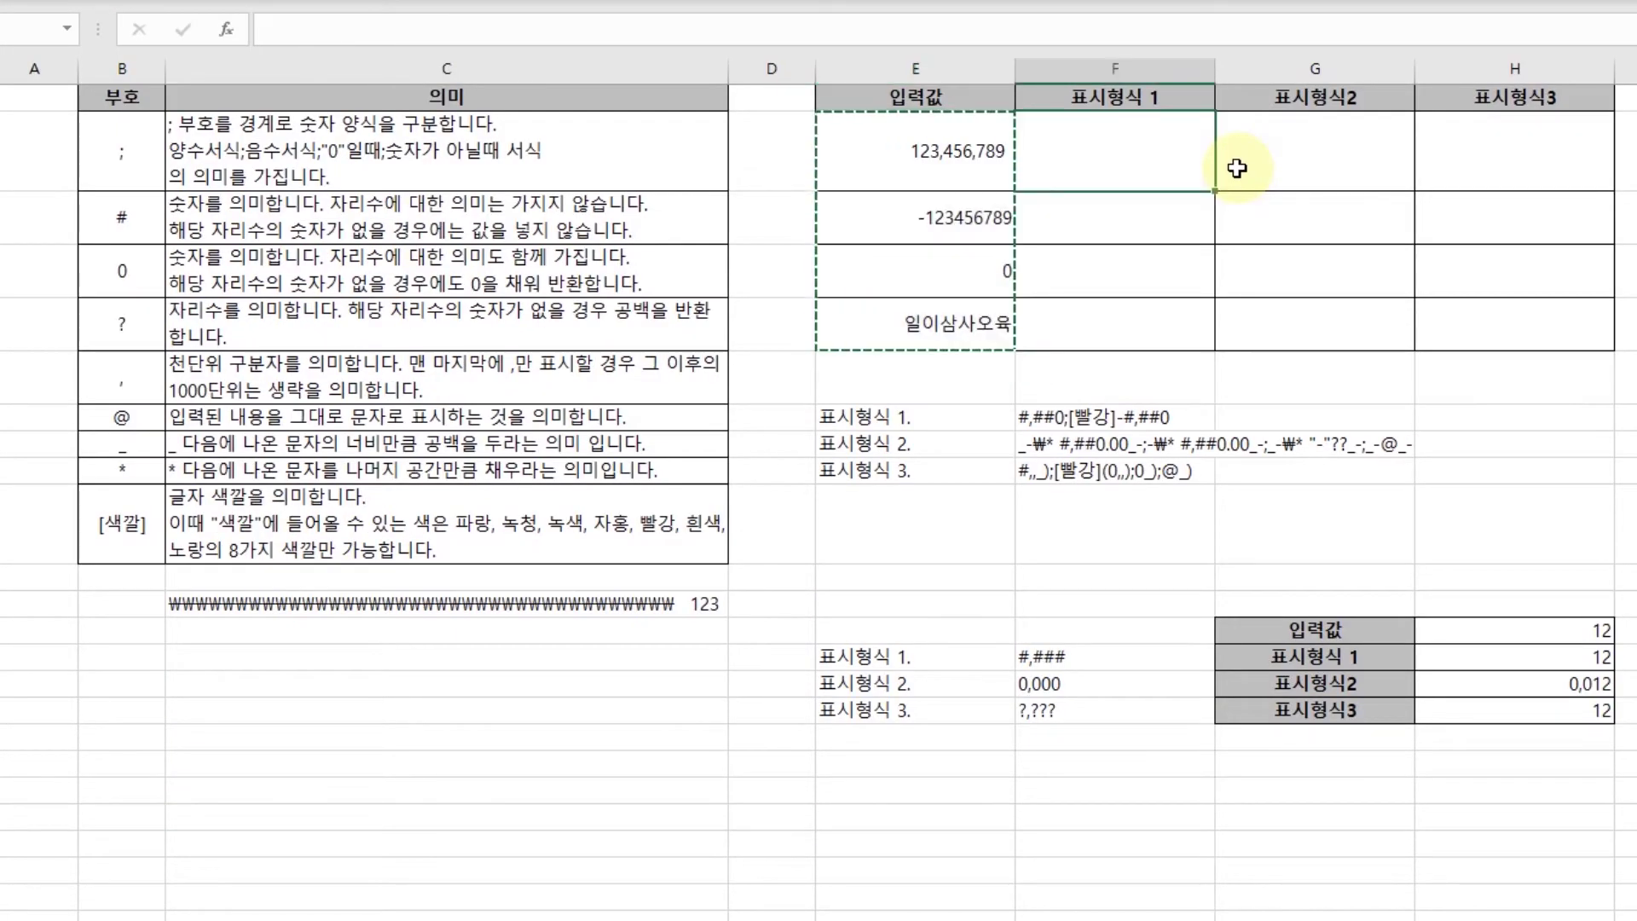
{"action": "key", "text": "ctrl+v"}
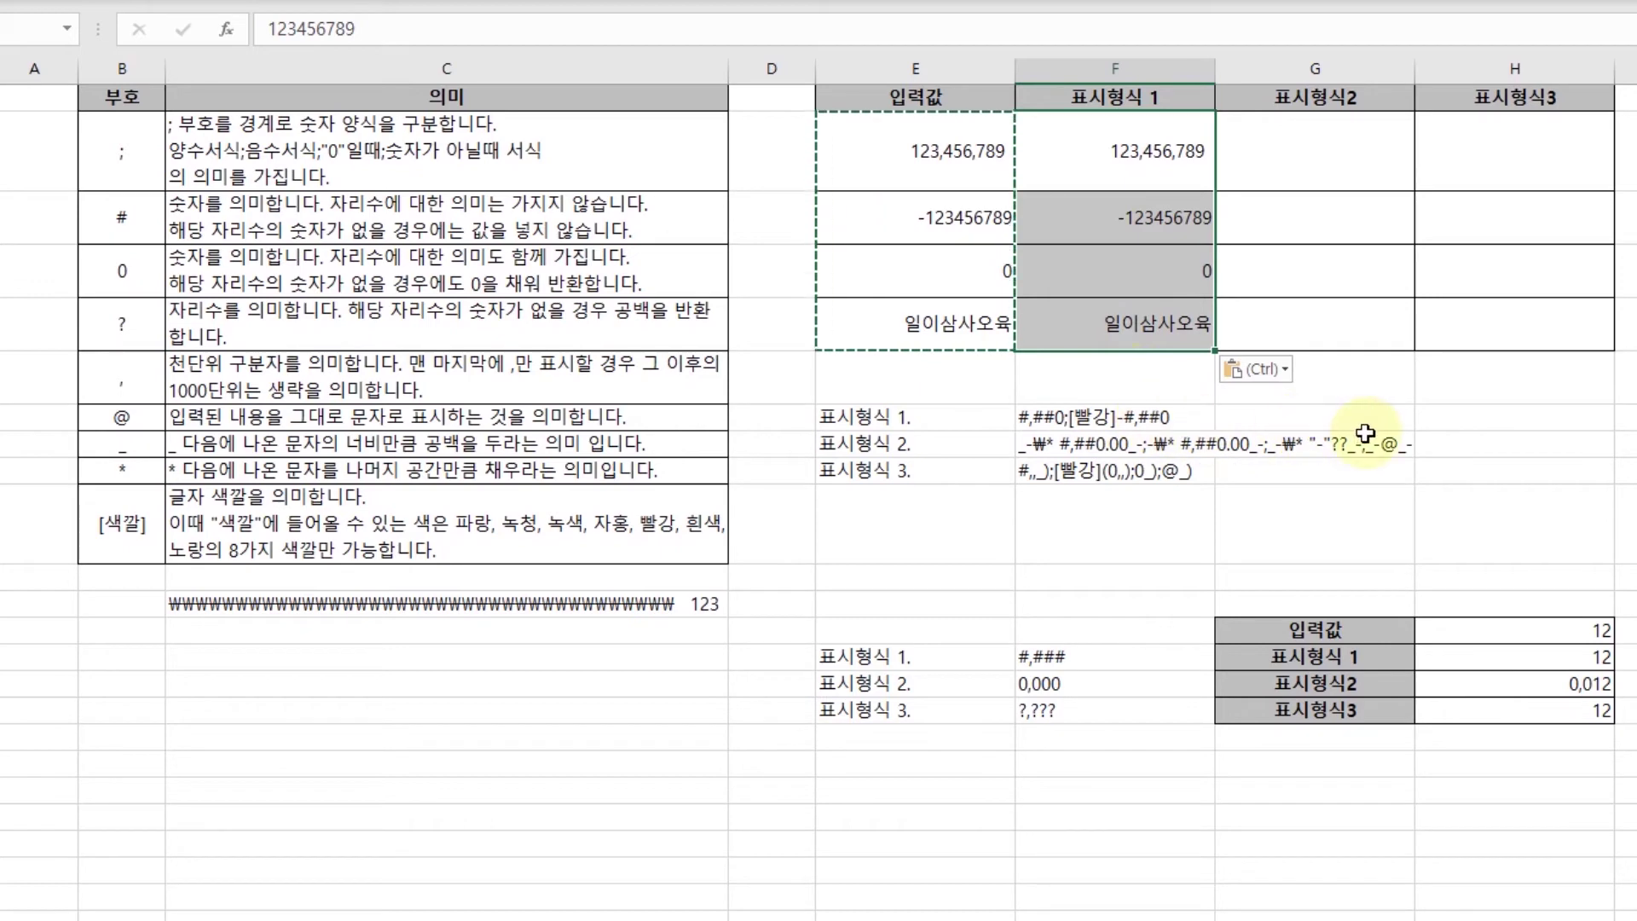
- Format the 표시형식 1 values as Number with 0 decimals, thousands separators and red -1,234 negatives, checking the equivalent custom code
{"action": "key", "text": "ctrl+1"}
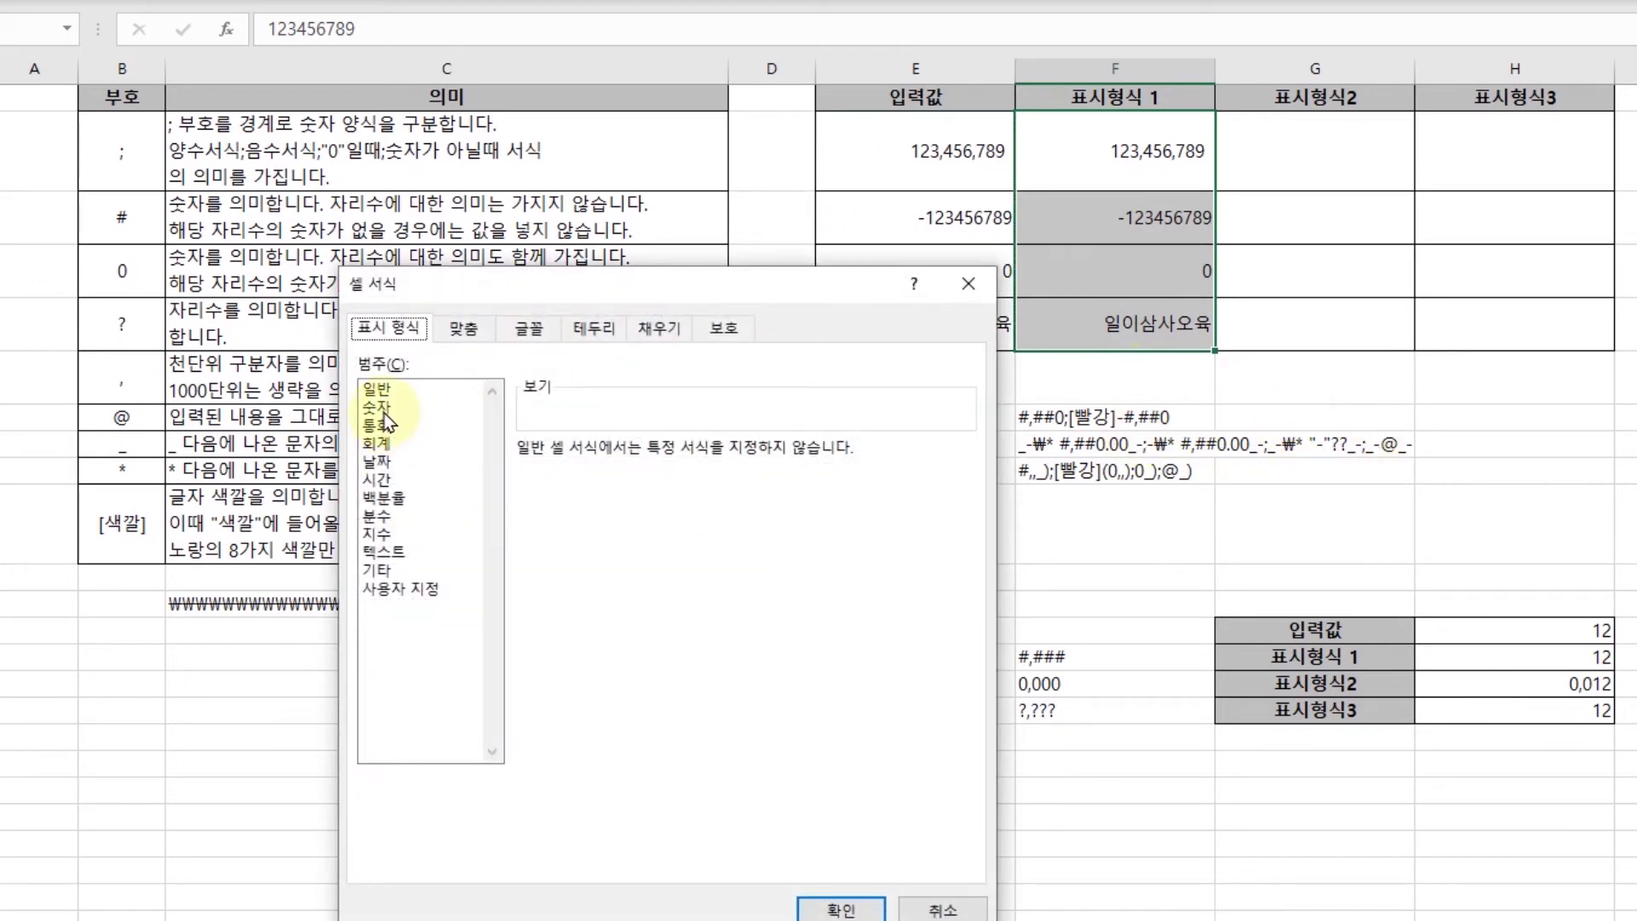
{"action": "left_click", "coordinate": [380, 408]}
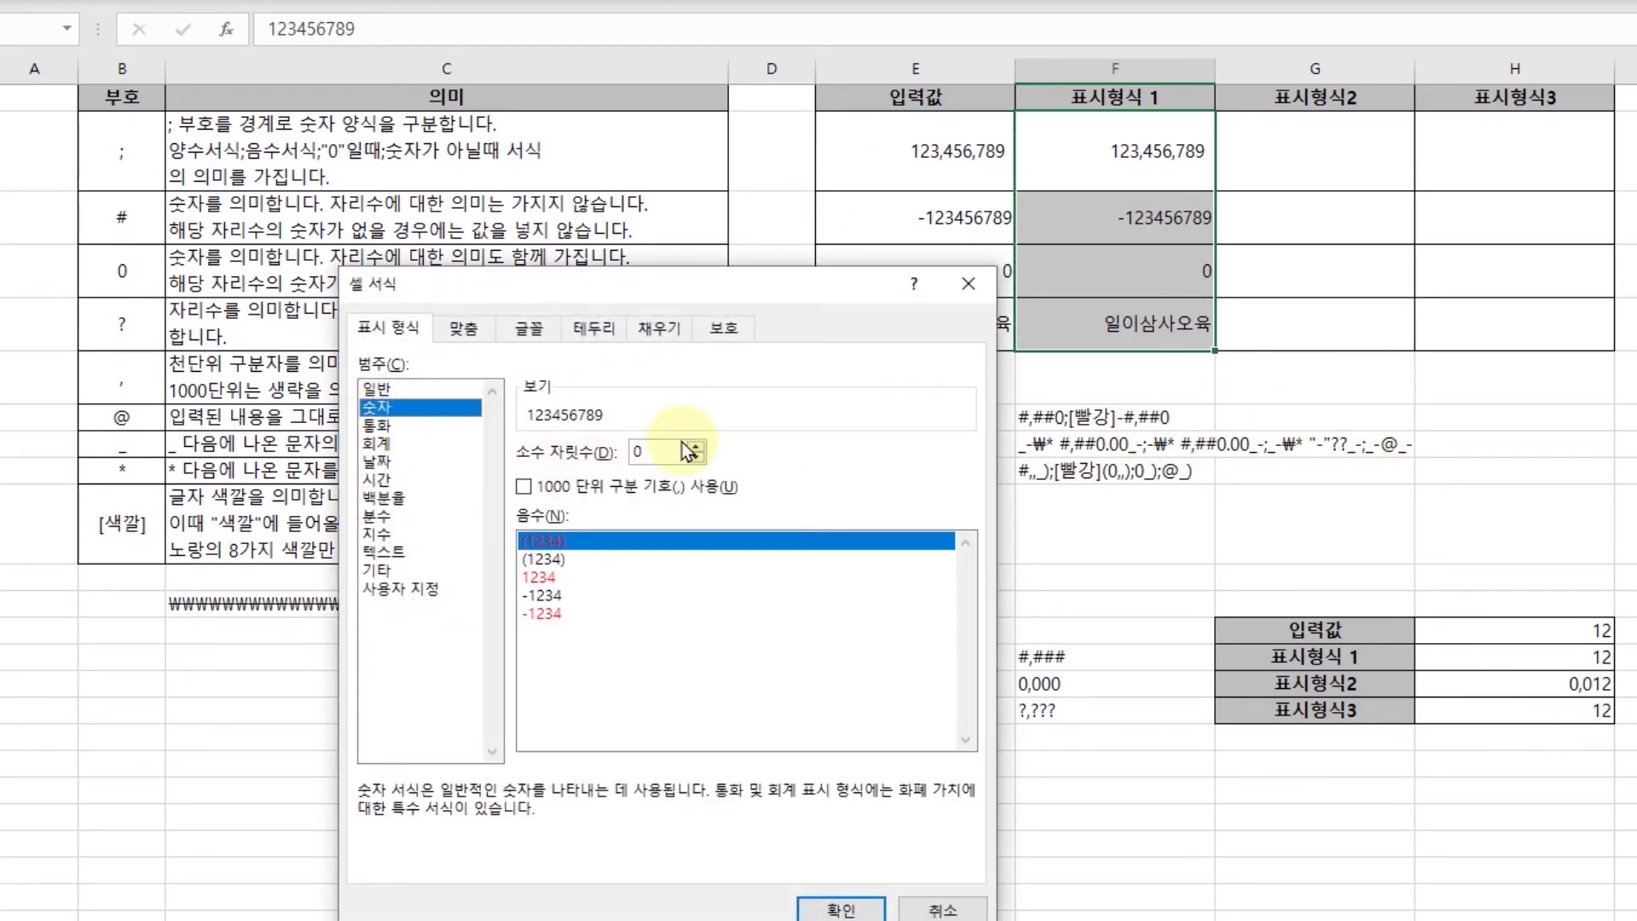
{"action": "left_click", "coordinate": [558, 614]}
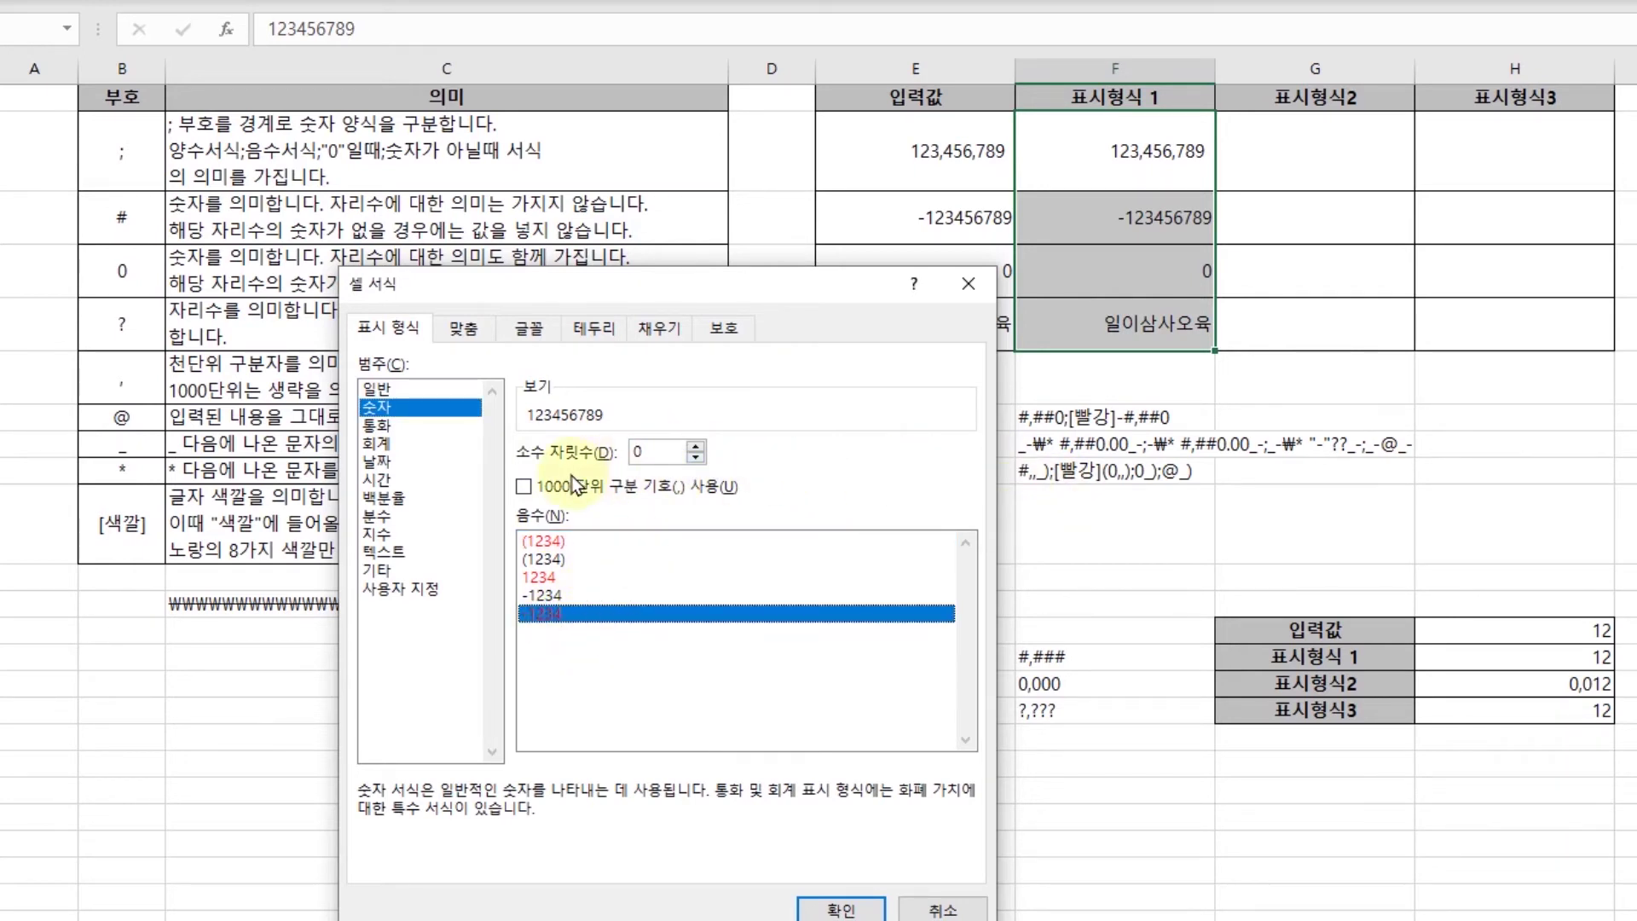
{"action": "left_click", "coordinate": [520, 488]}
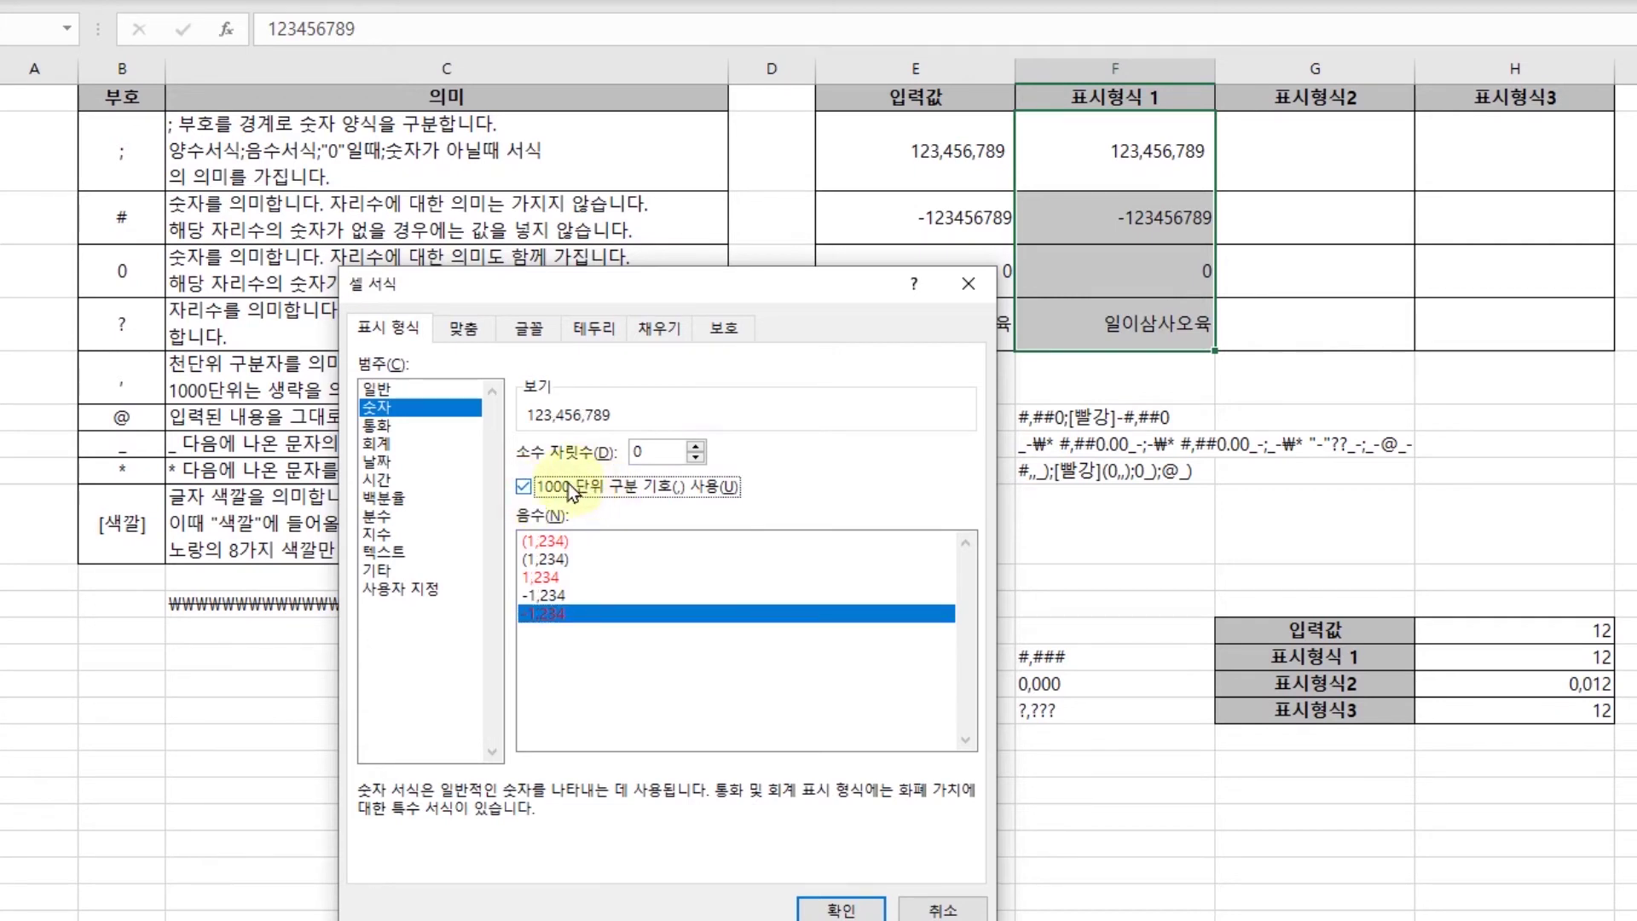
{"action": "left_click", "coordinate": [397, 588]}
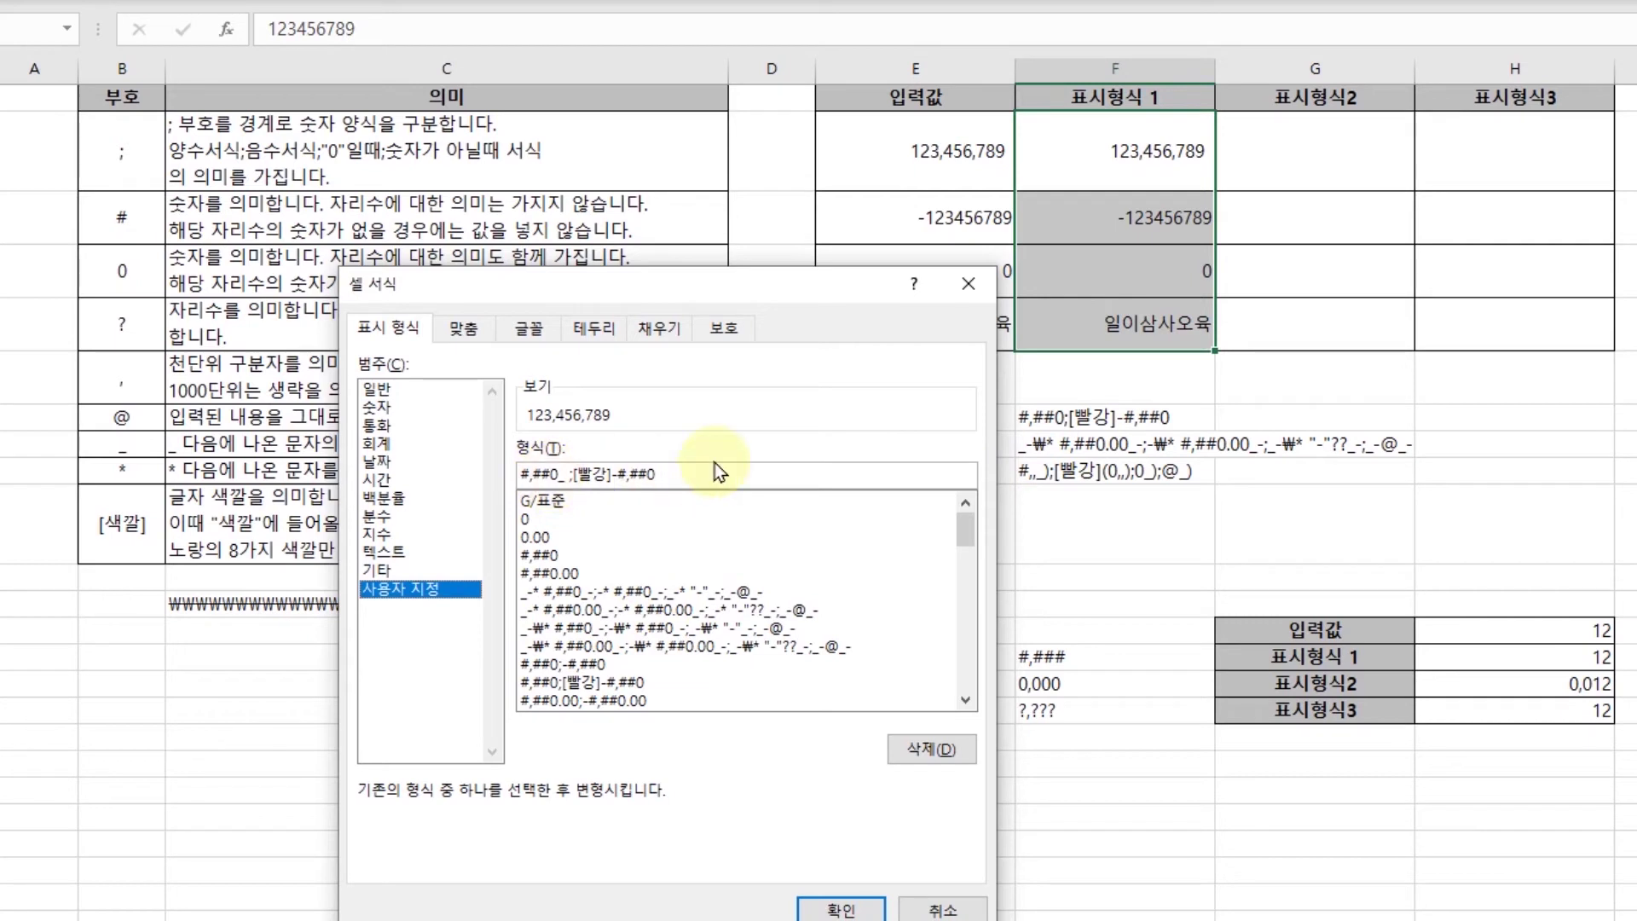
{"action": "left_click", "coordinate": [394, 407]}
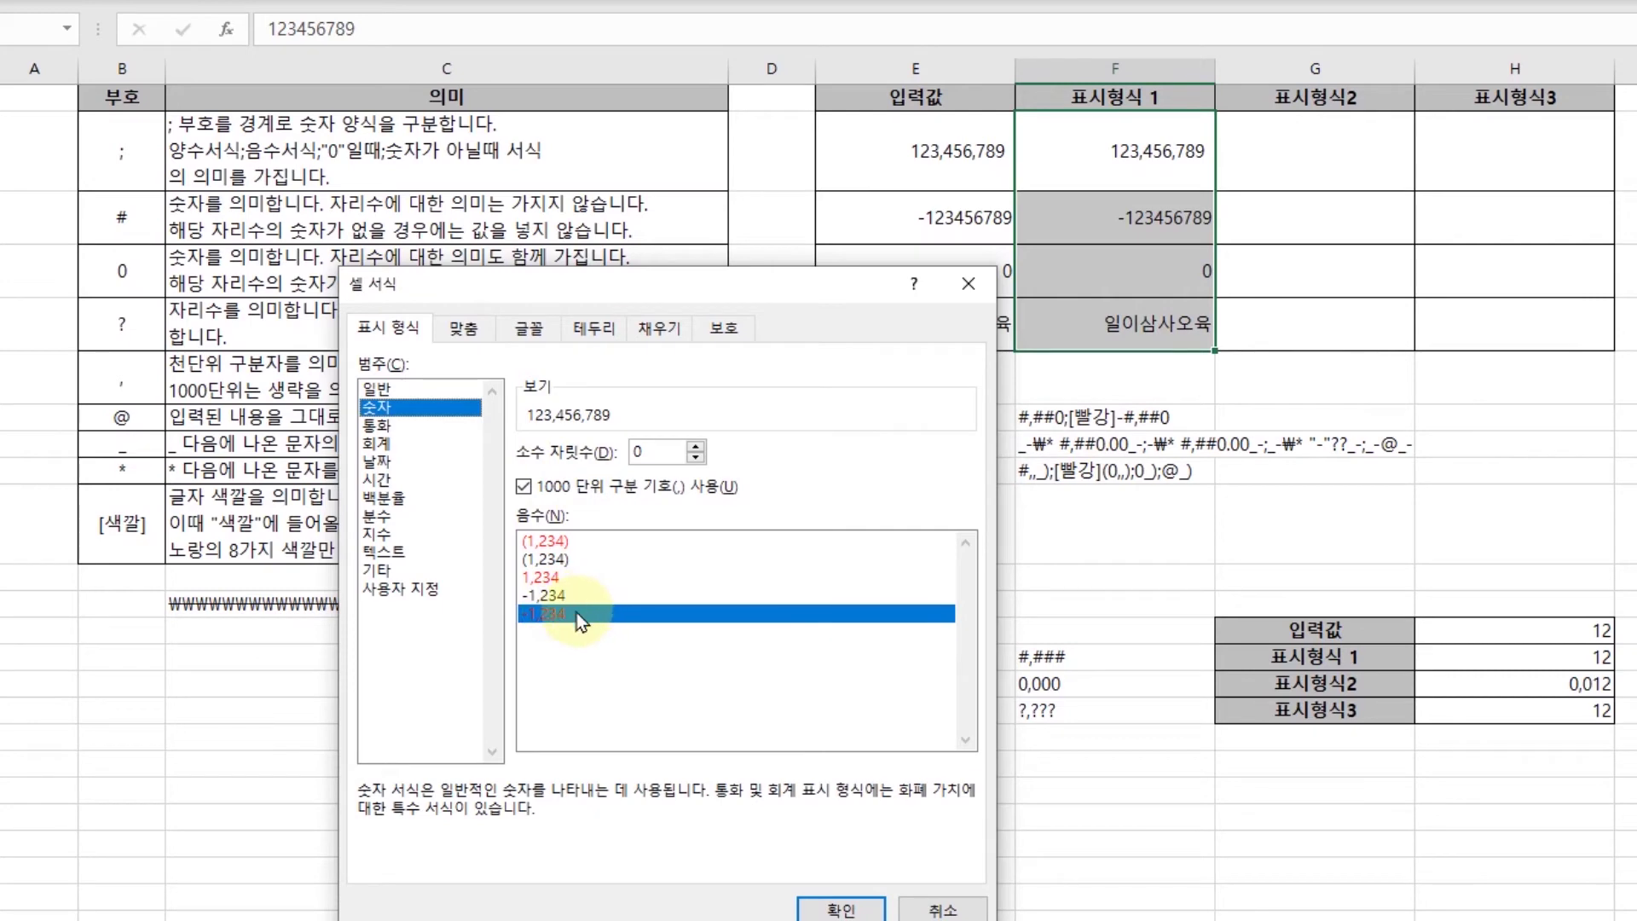
{"action": "left_click", "coordinate": [840, 908]}
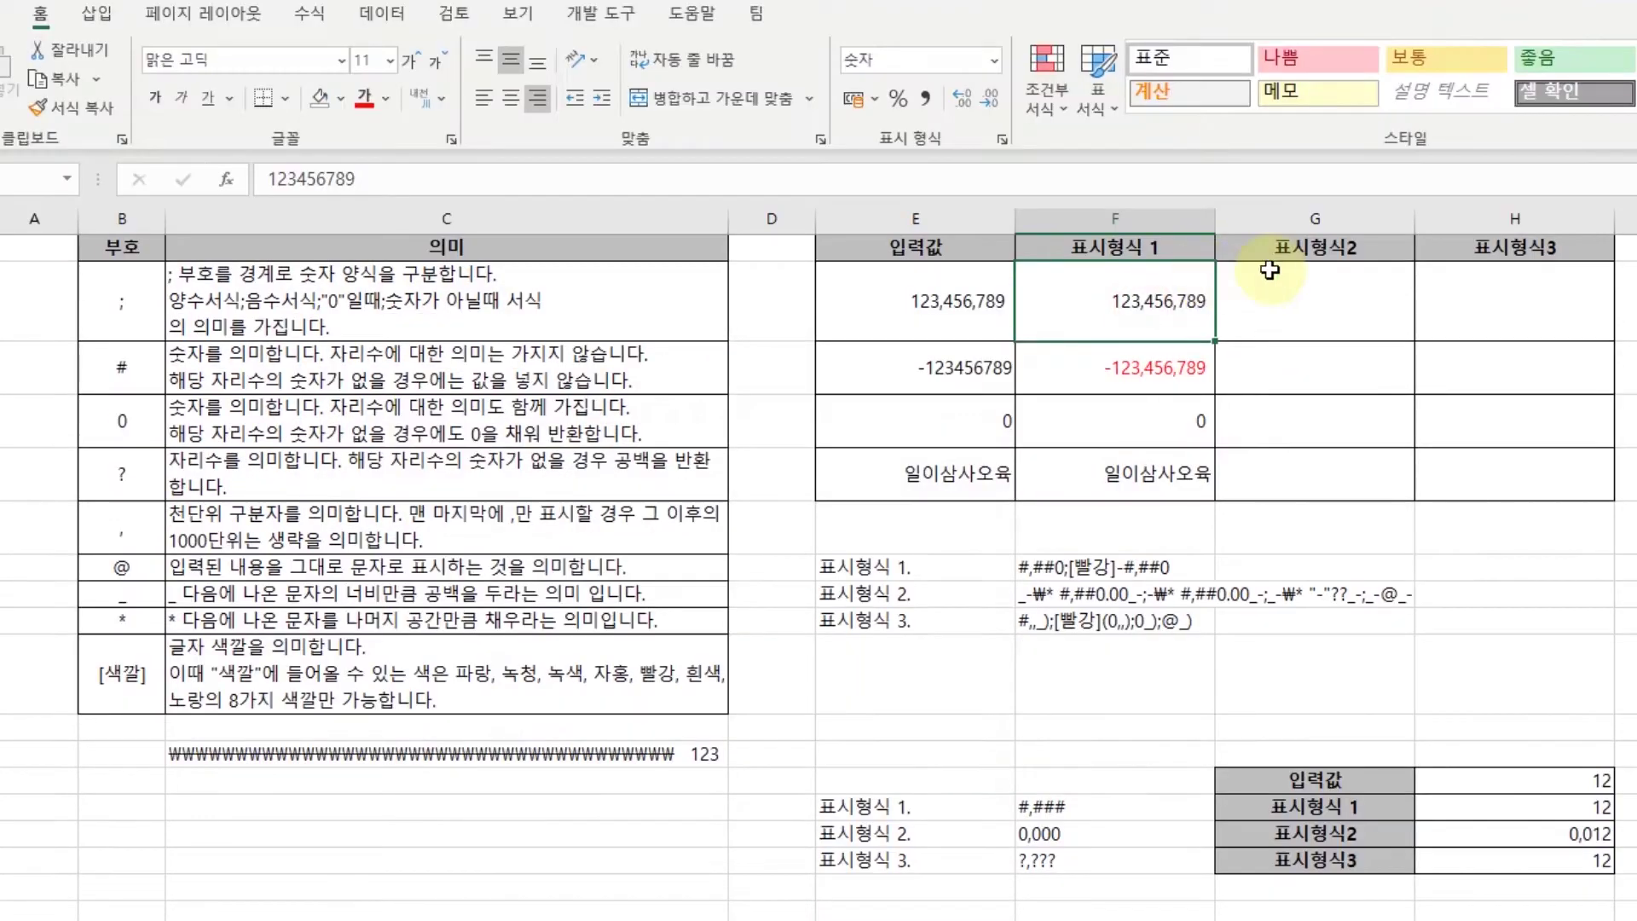
{"action": "left_click", "coordinate": [1177, 139]}
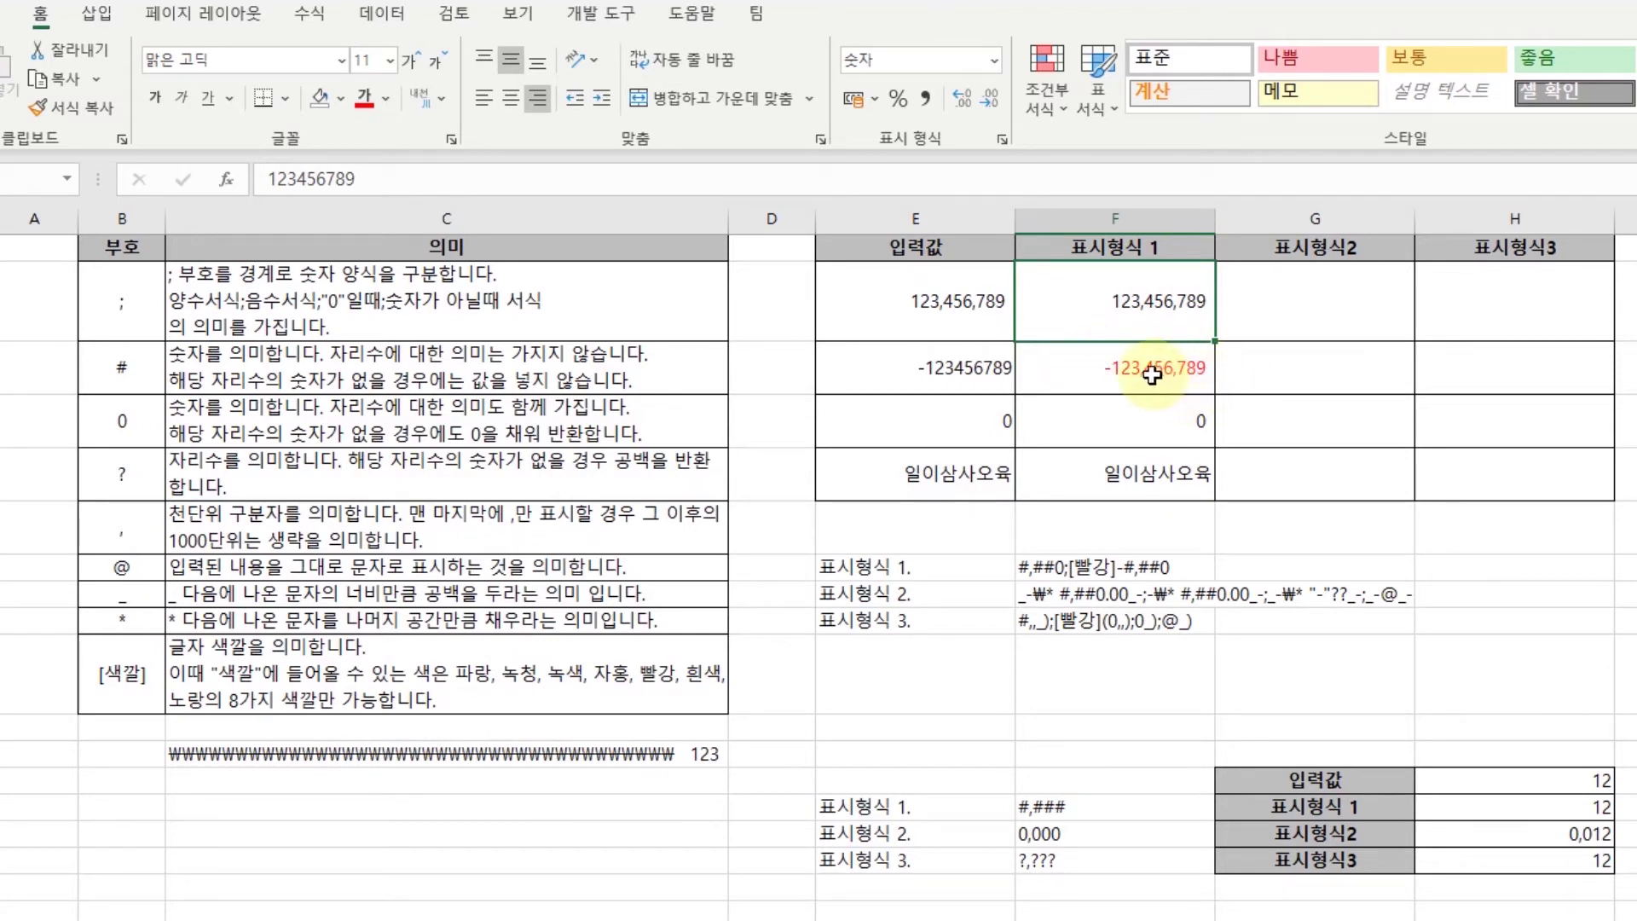
- Load the custom code #,##0;[빨강]-#,##0 for the 표시형식 1 code cell and highlight its positive-number section
{"action": "left_click", "coordinate": [1076, 573]}
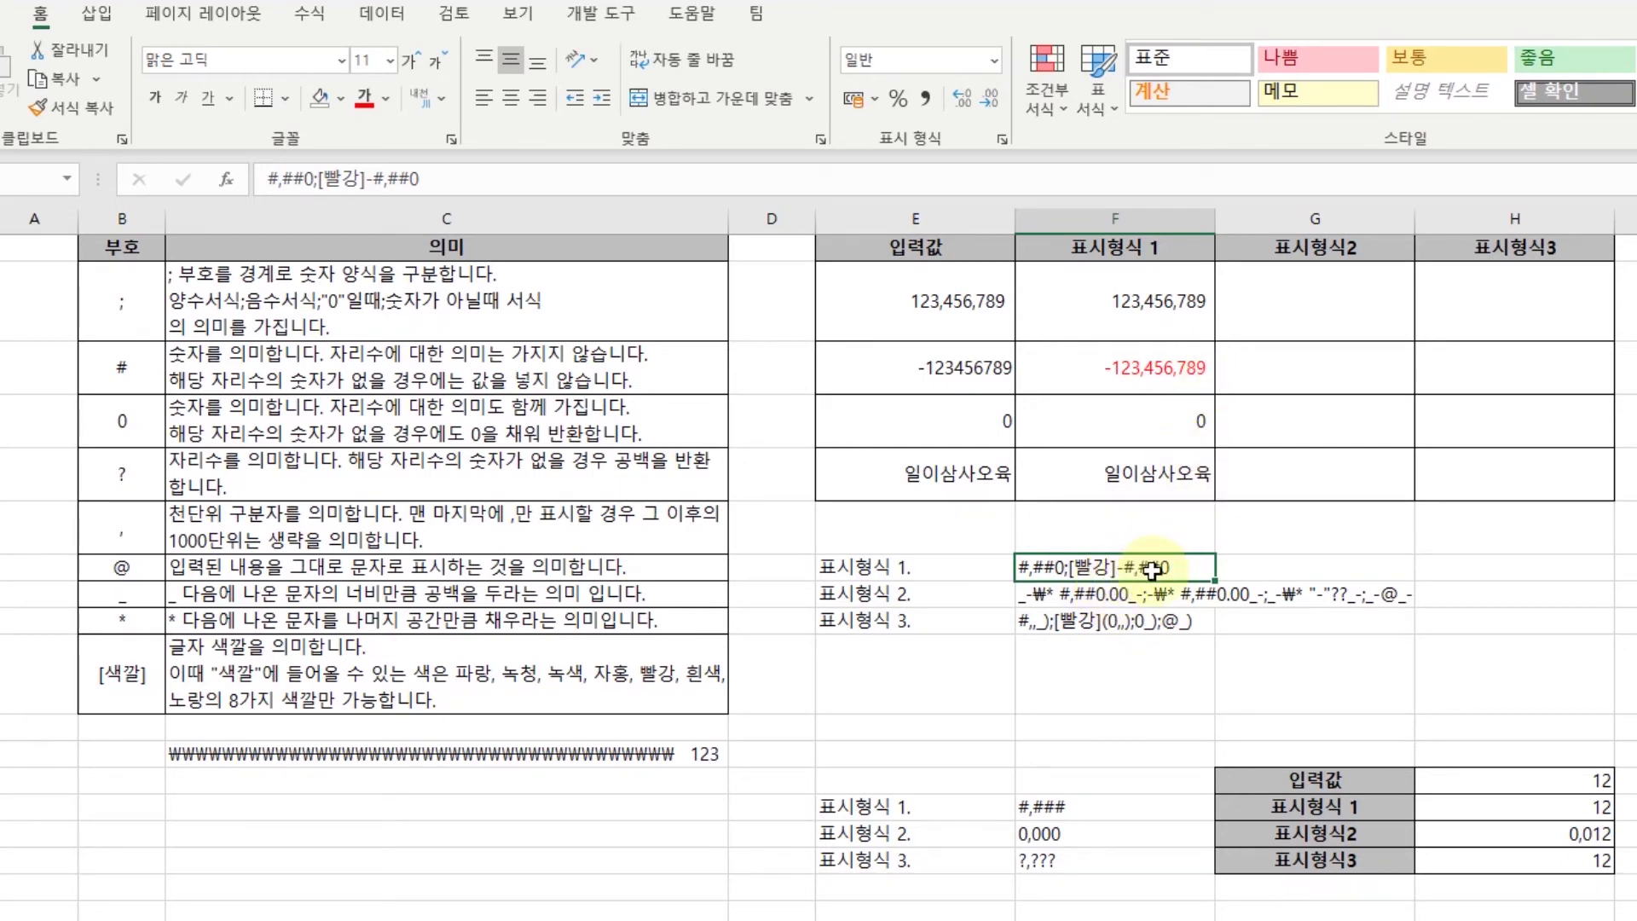
{"action": "key", "text": "ctrl+1"}
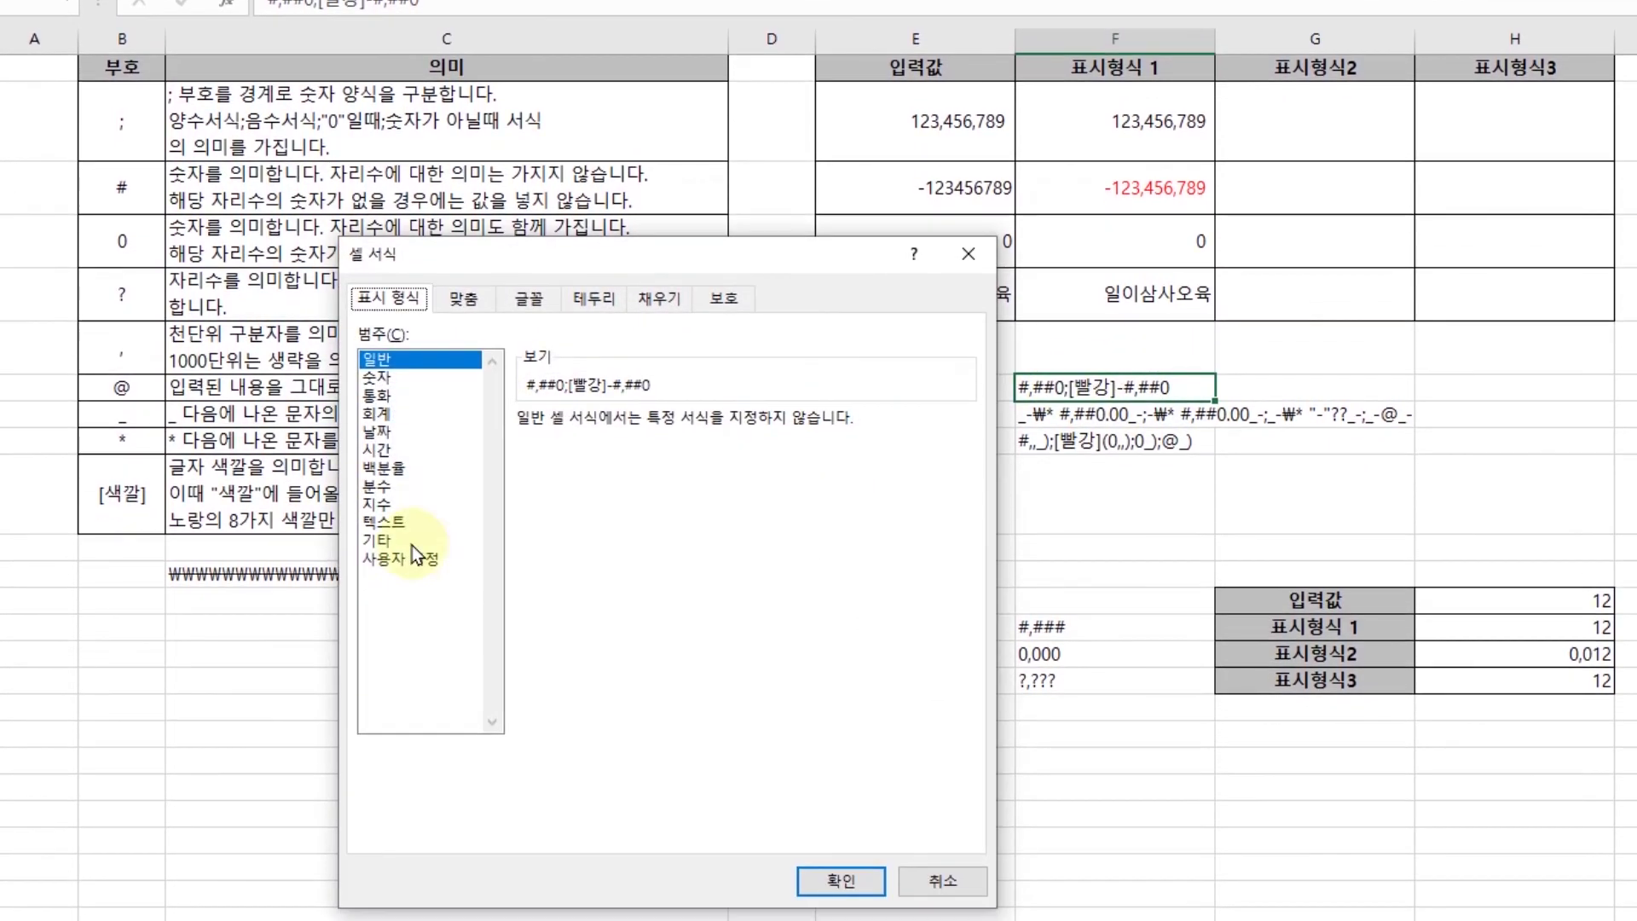
{"action": "left_click", "coordinate": [401, 739]}
{"action": "left_click", "coordinate": [609, 652]}
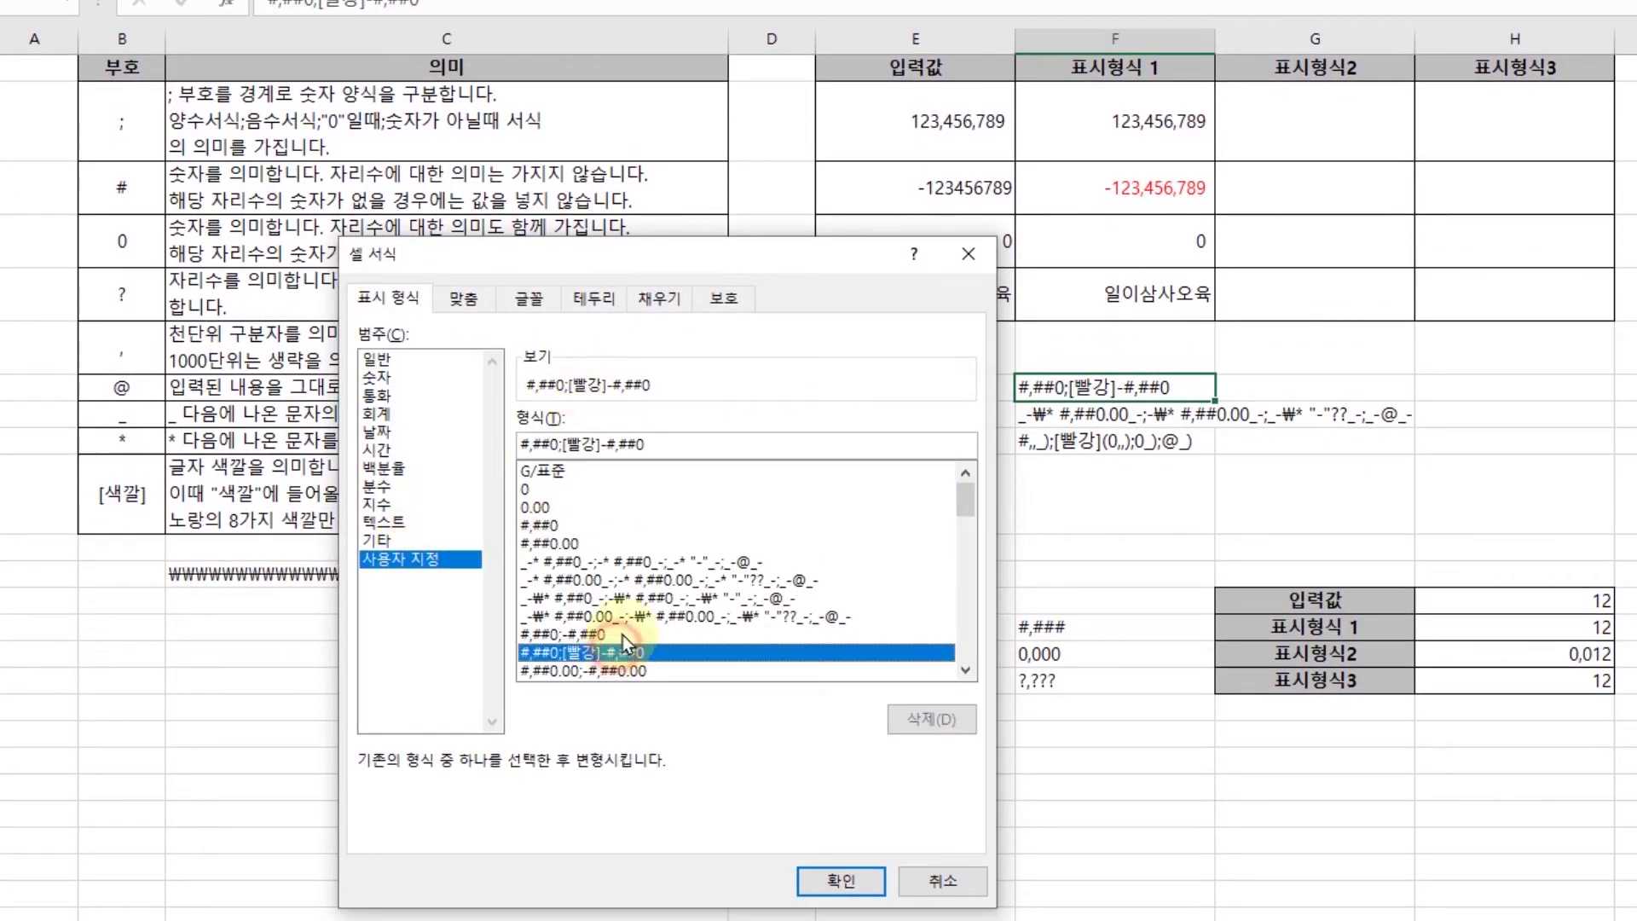
{"action": "left_click", "coordinate": [560, 446]}
{"action": "key", "text": "shift+Left"}
{"action": "key", "text": "shift+Left"}
{"action": "key", "text": "shift+Left"}
{"action": "key", "text": "shift+Left"}
{"action": "key", "text": "shift+Left"}
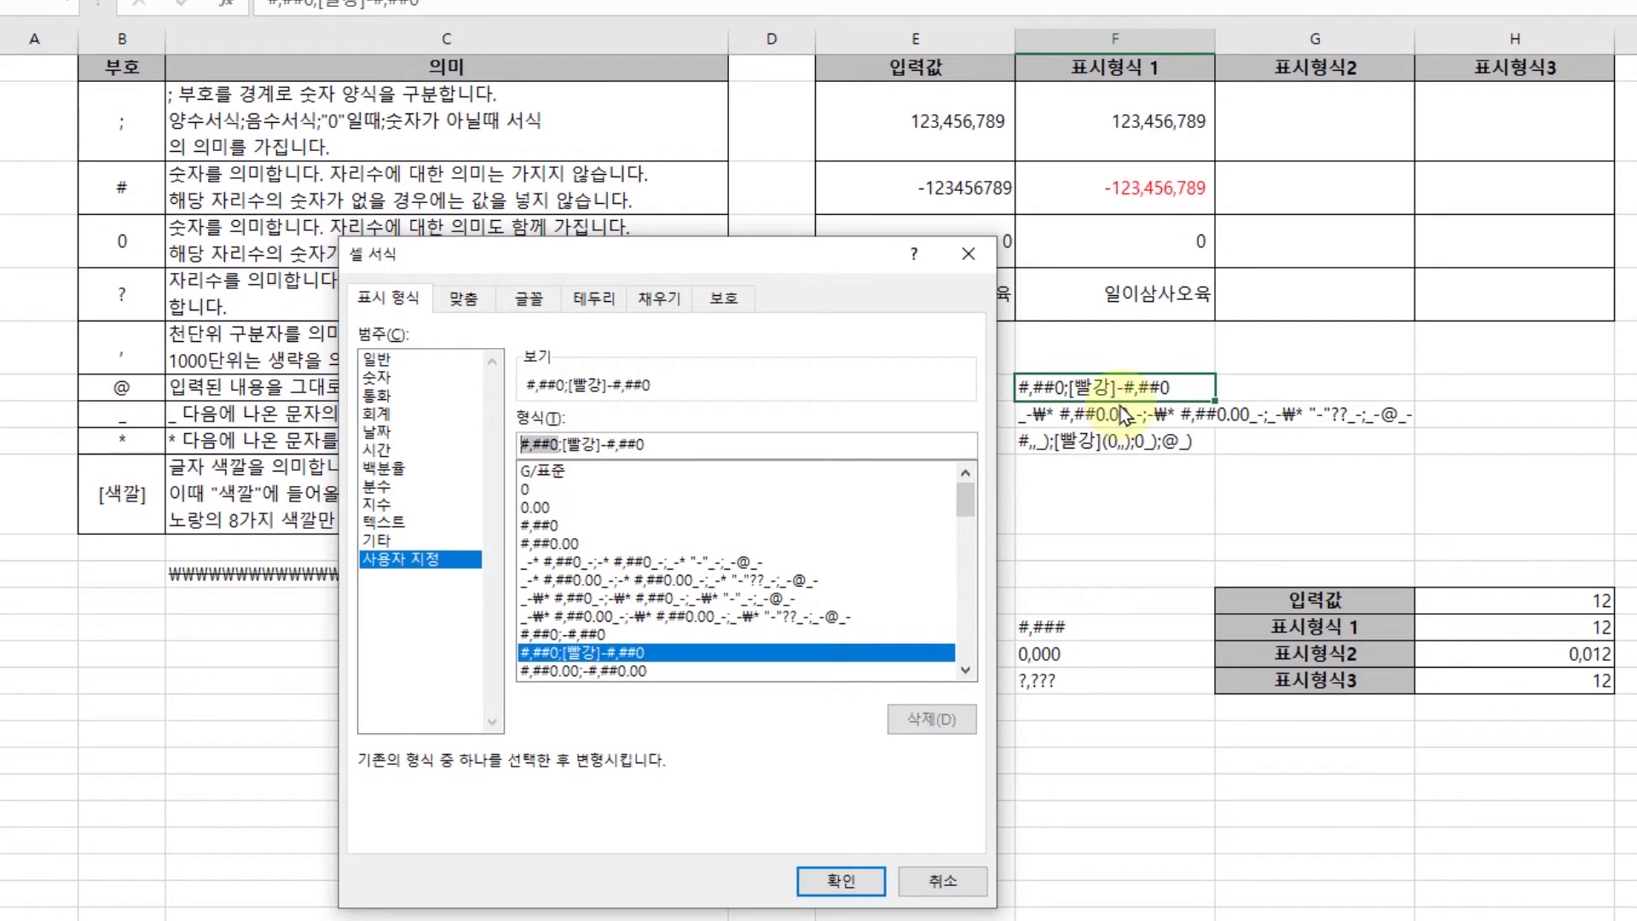
- Highlight the [빨강] negative-number section of the custom code, then leave the cell formatting without applying it
{"action": "key", "text": "Left"}
{"action": "key", "text": "Right"}
{"action": "key", "text": "Right"}
{"action": "key", "text": "Right"}
{"action": "key", "text": "Right"}
{"action": "key", "text": "Right"}
{"action": "key", "text": "Right"}
{"action": "key", "text": "shift+Right"}
{"action": "key", "text": "shift+Right"}
{"action": "key", "text": "shift+Right"}
{"action": "key", "text": "shift+Right"}
{"action": "key", "text": "shift+Right"}
{"action": "key", "text": "shift+Right"}
{"action": "key", "text": "shift+Right"}
{"action": "key", "text": "shift+Right"}
{"action": "key", "text": "shift+Right"}
{"action": "key", "text": "shift+Right"}
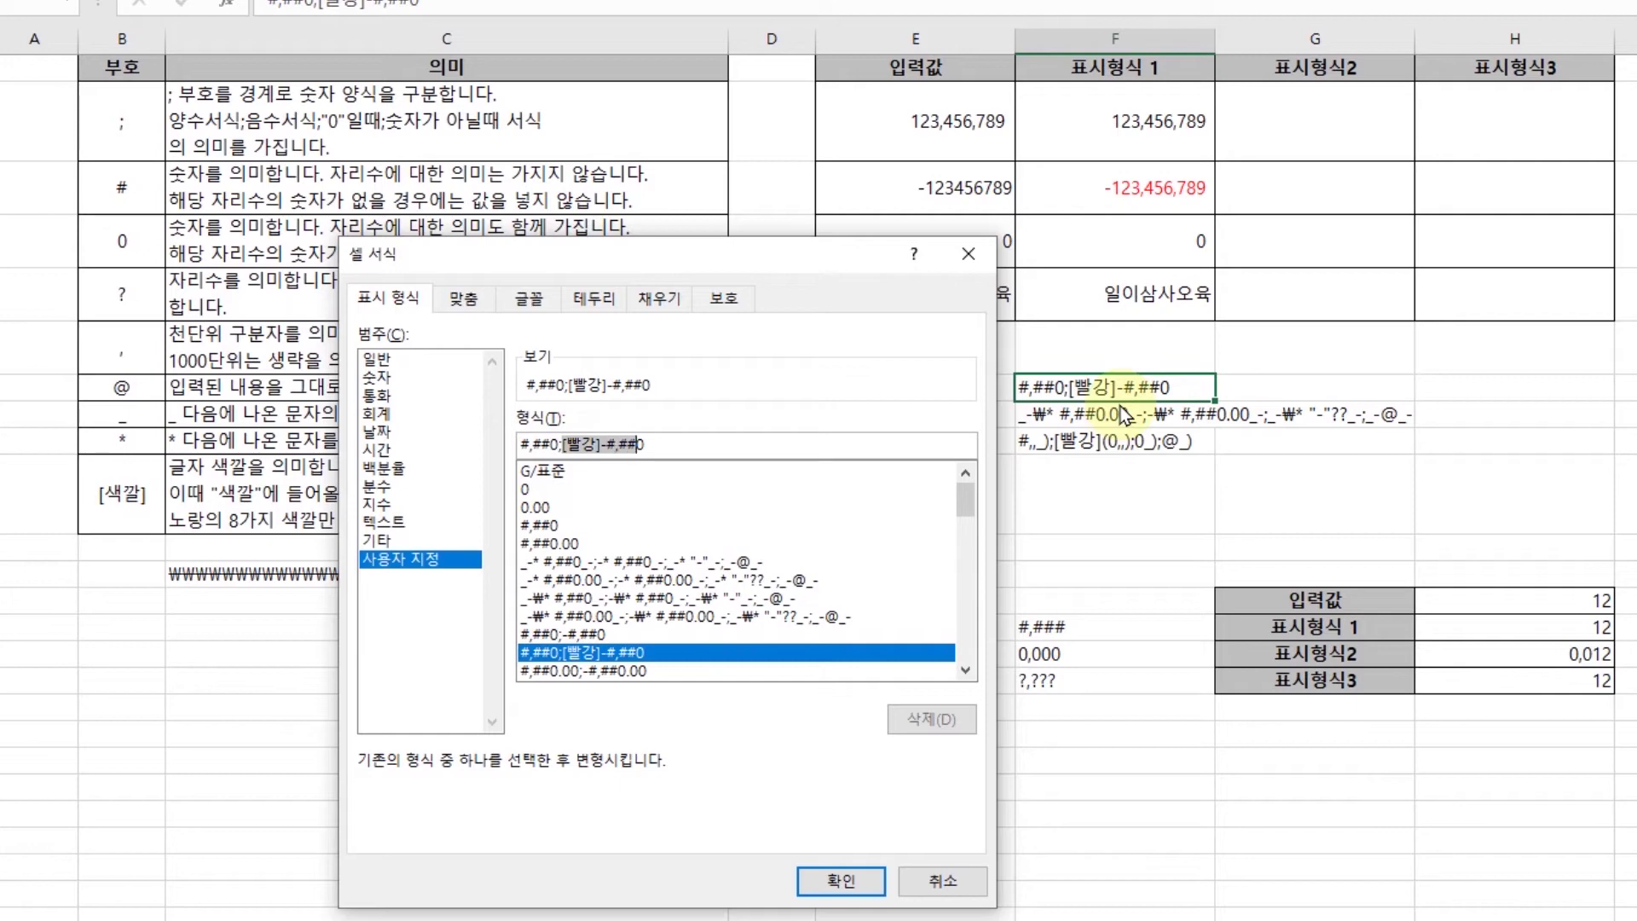
{"action": "key", "text": "Escape"}
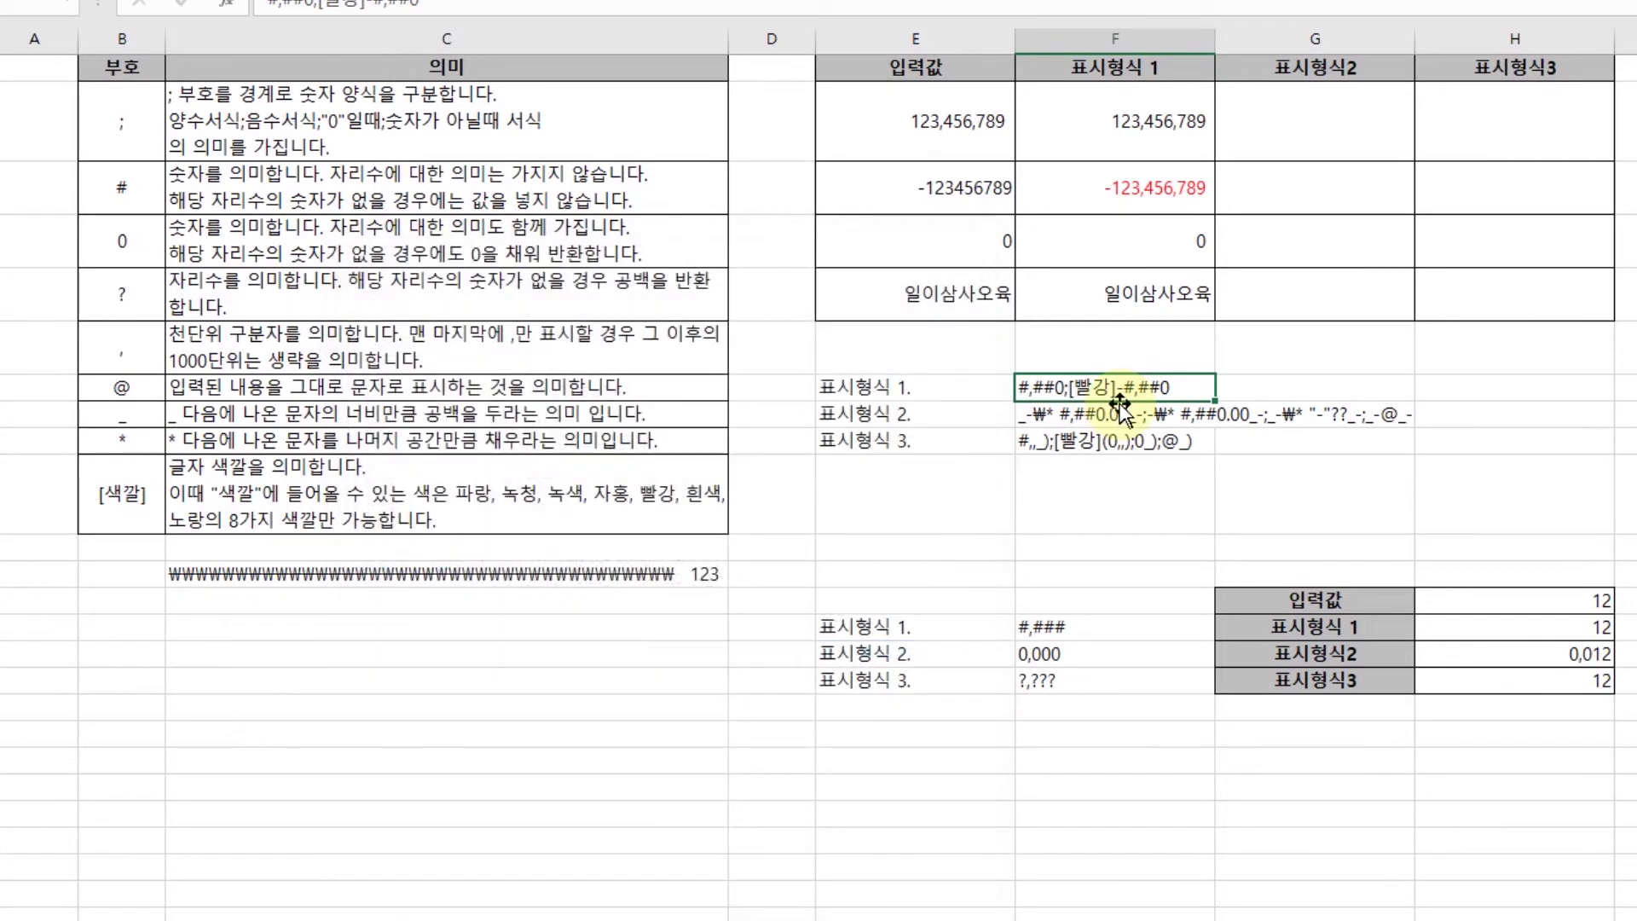
- Copy the four input values in the upper example table into its 표시형식2 column
{"action": "left_click", "coordinate": [1428, 341]}
{"action": "left_click_drag", "start_coordinate": [936, 117], "coordinate": [935, 302]}
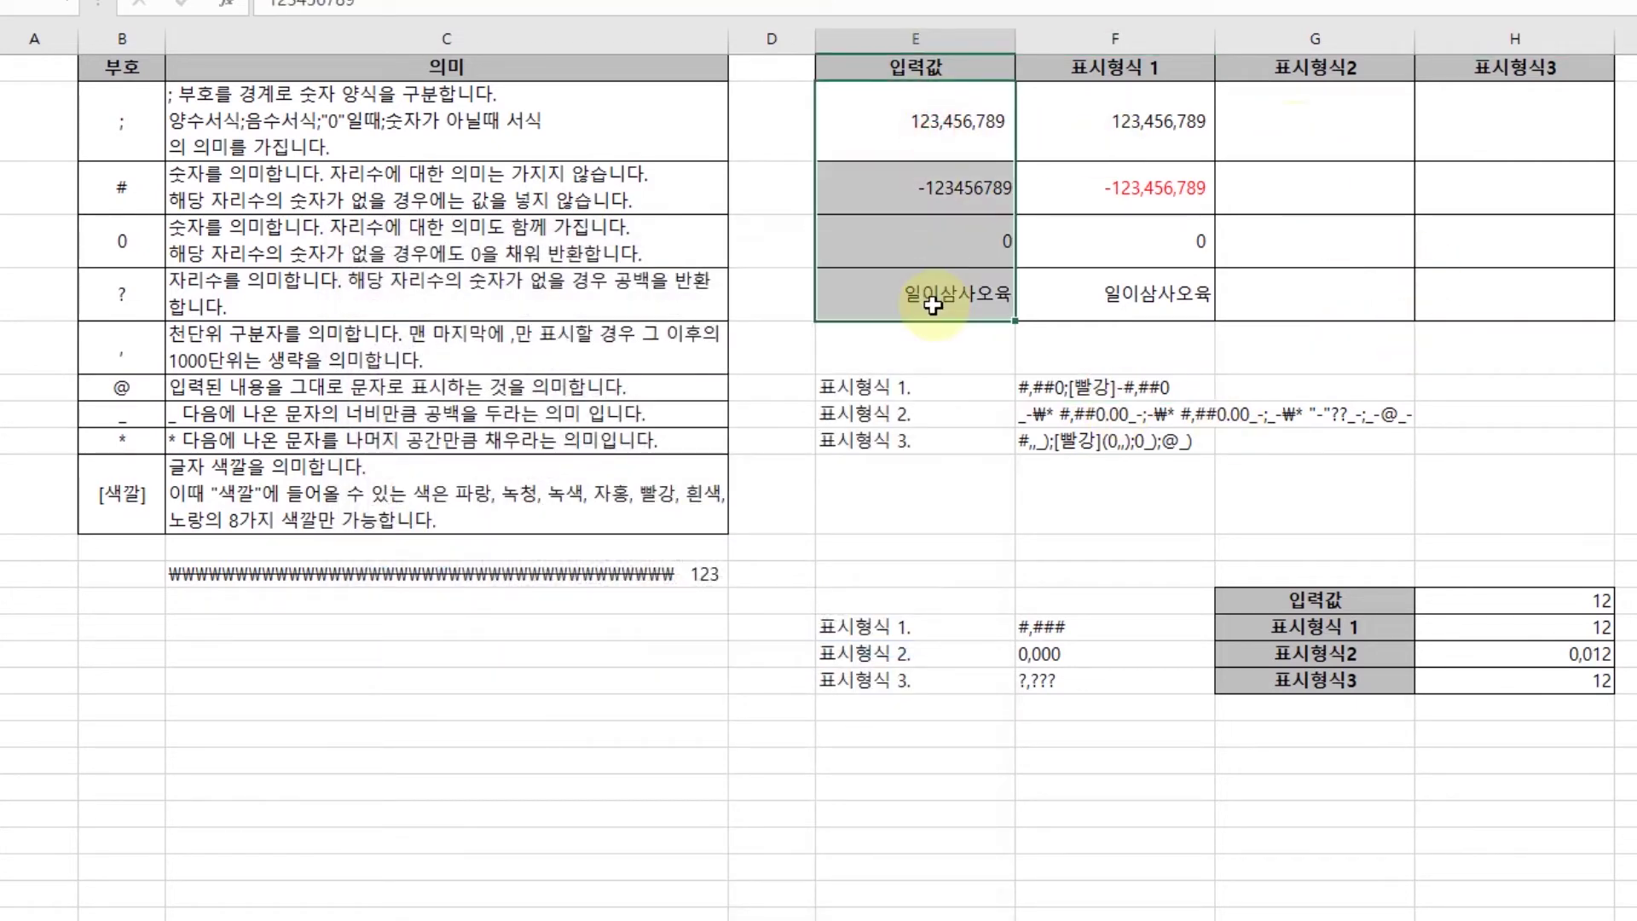
{"action": "key", "text": "ctrl+c"}
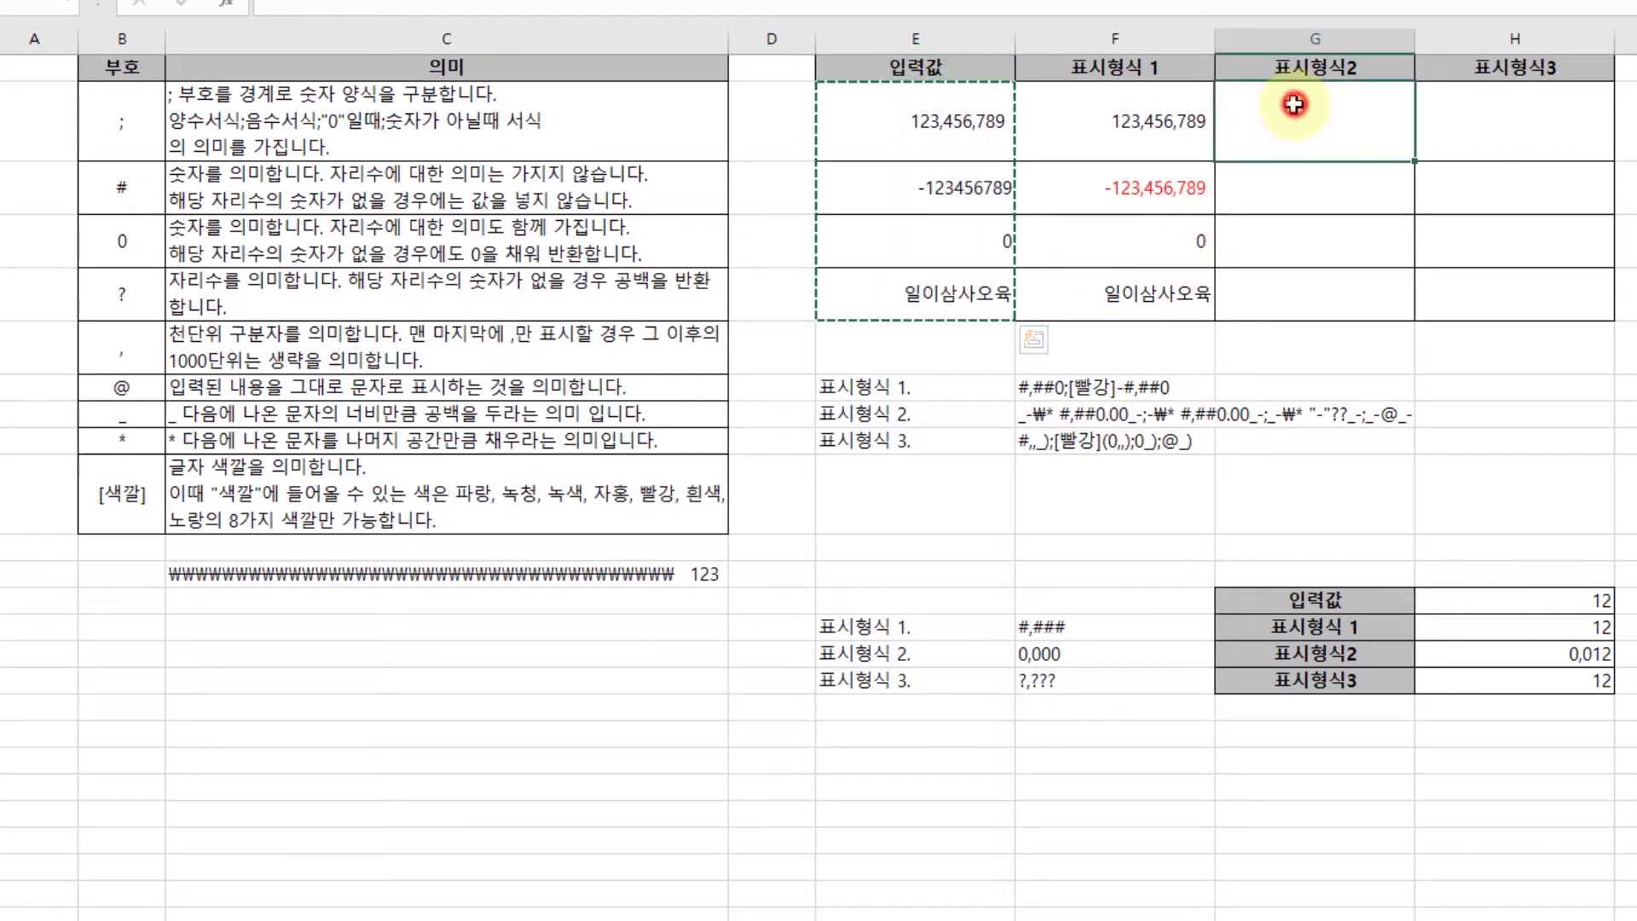
{"action": "left_click", "coordinate": [1296, 110]}
{"action": "key", "text": "ctrl+v"}
- Choose Accounting format with the ₩ symbol and 2 decimal places for the 표시형식2 values, and display its custom code
{"action": "key", "text": "ctrl+1"}
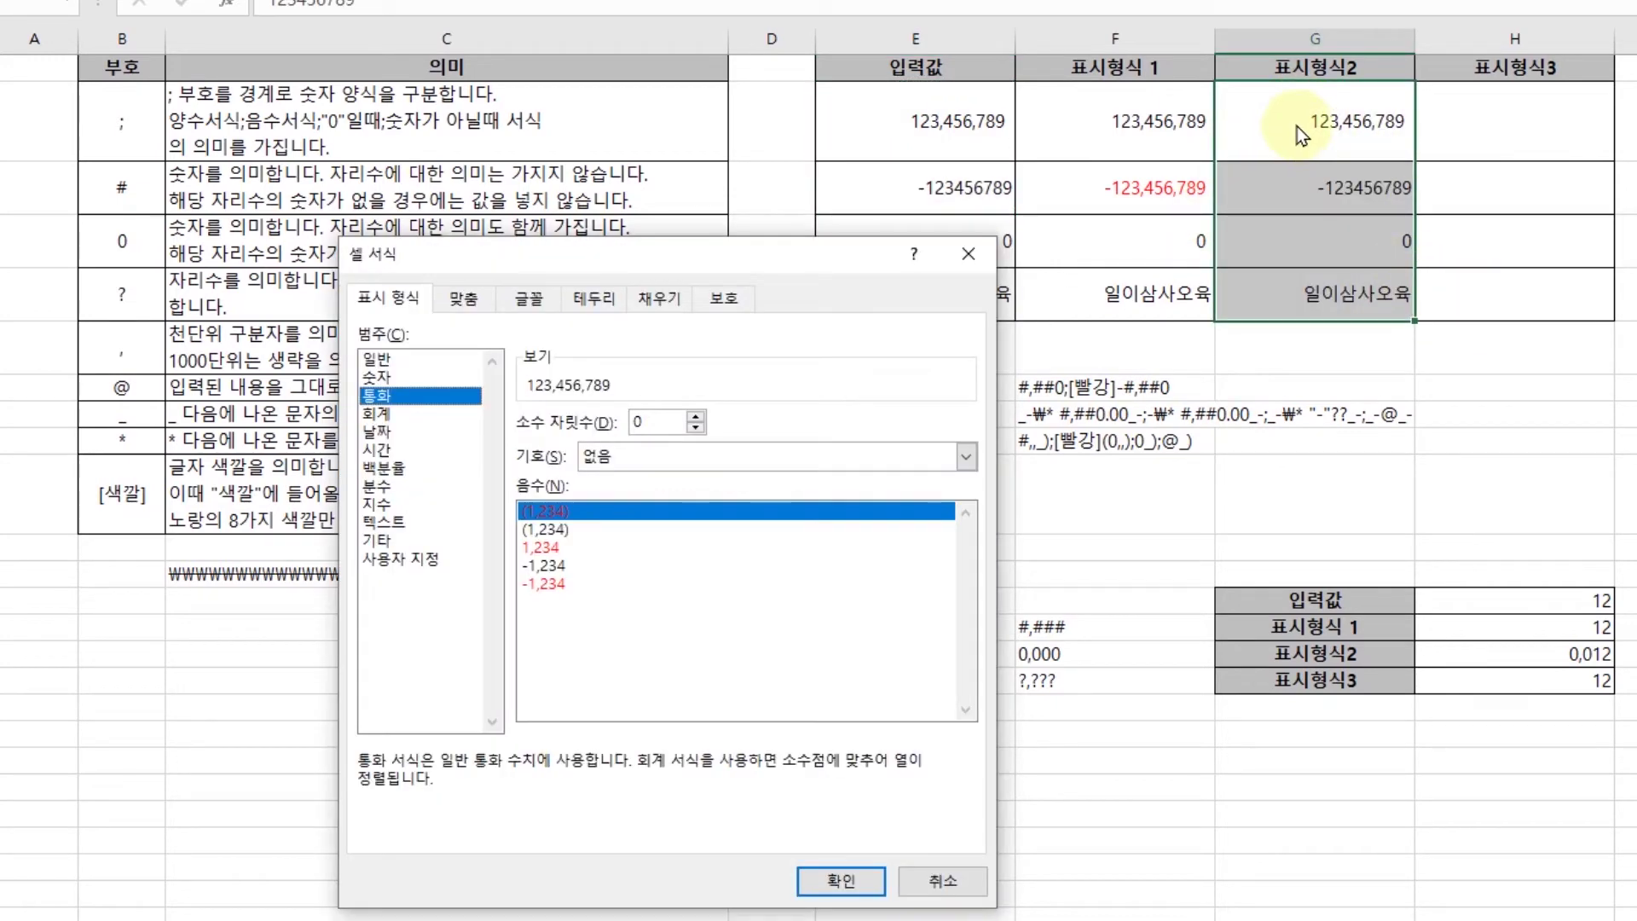
{"action": "left_click_drag", "start_coordinate": [781, 252], "coordinate": [590, 242]}
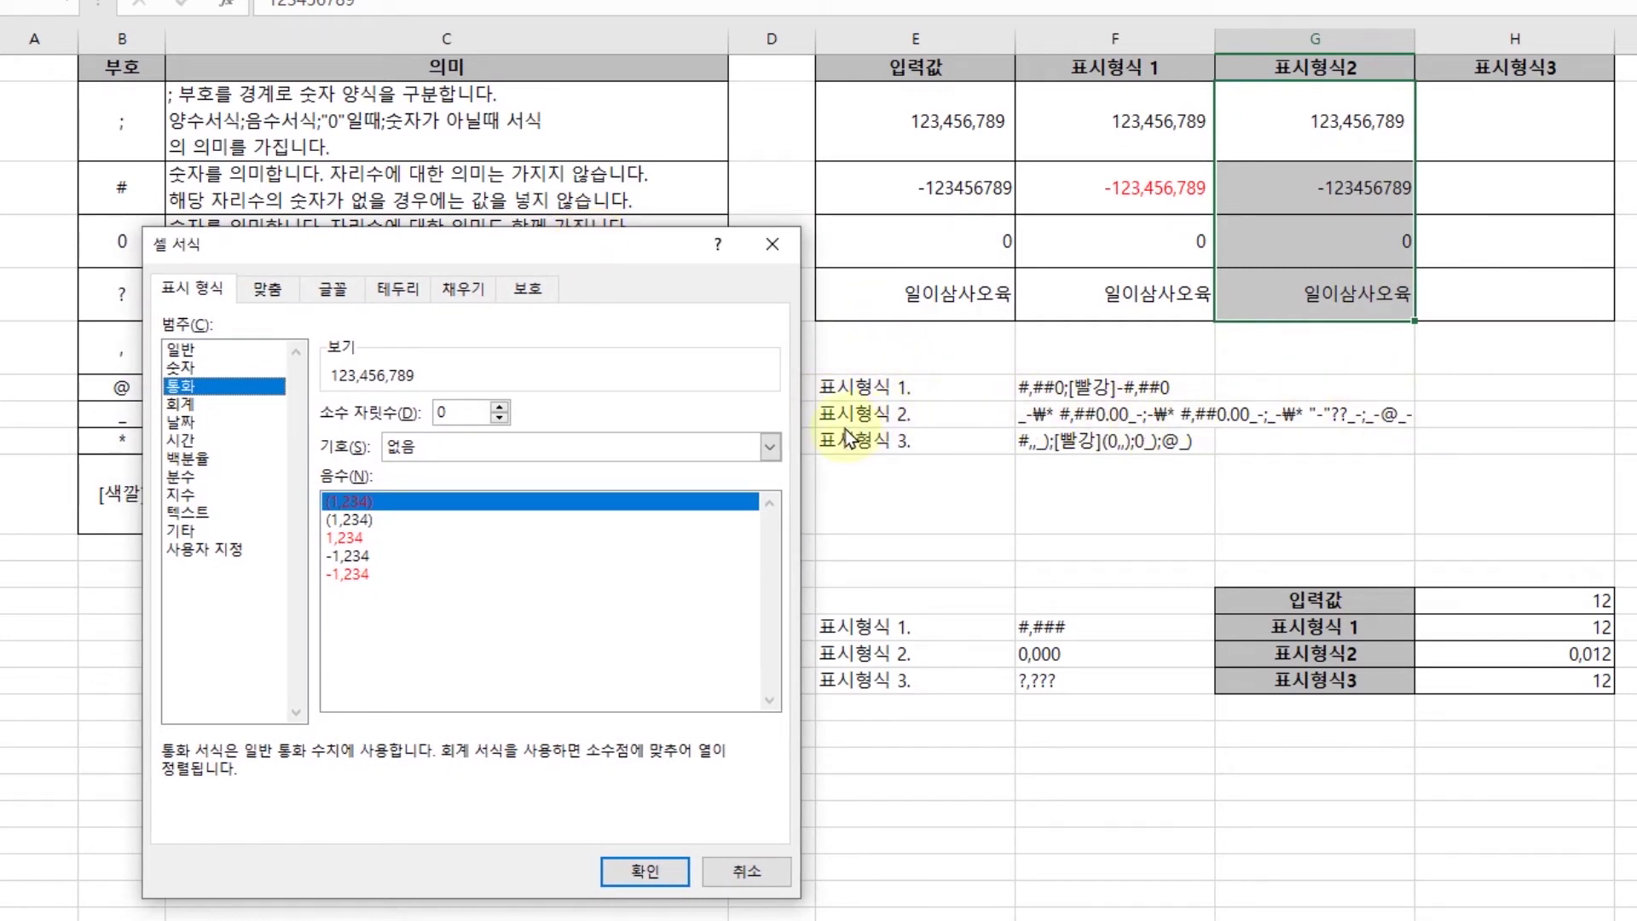
{"action": "left_click", "coordinate": [192, 403]}
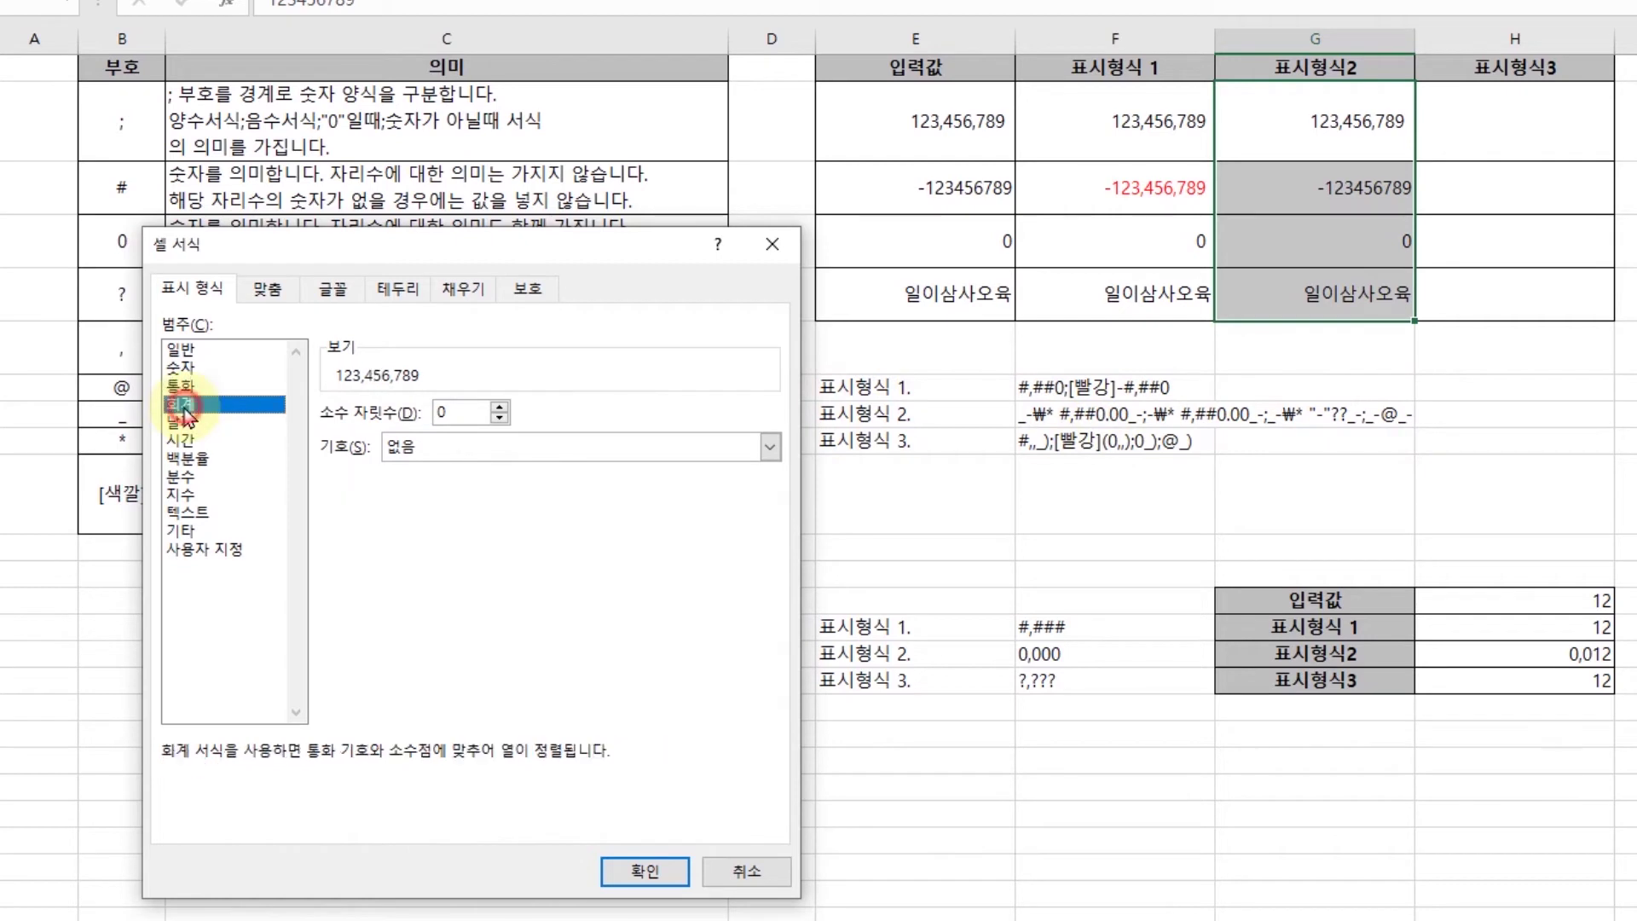
{"action": "left_click", "coordinate": [554, 448]}
{"action": "left_click", "coordinate": [484, 489]}
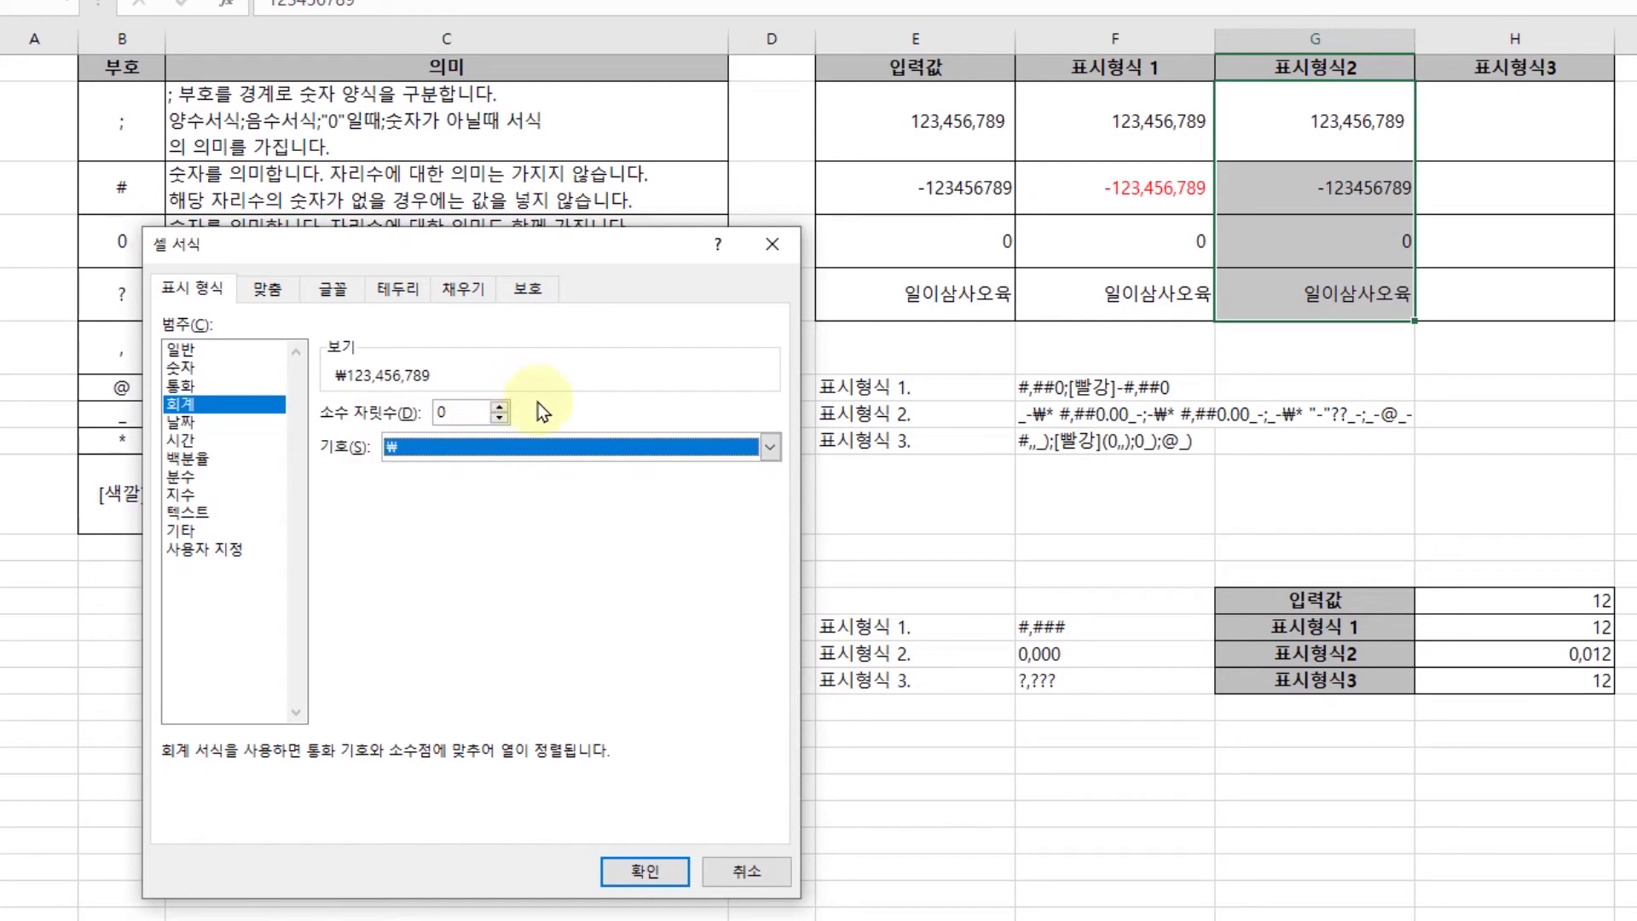
{"action": "left_click", "coordinate": [221, 551]}
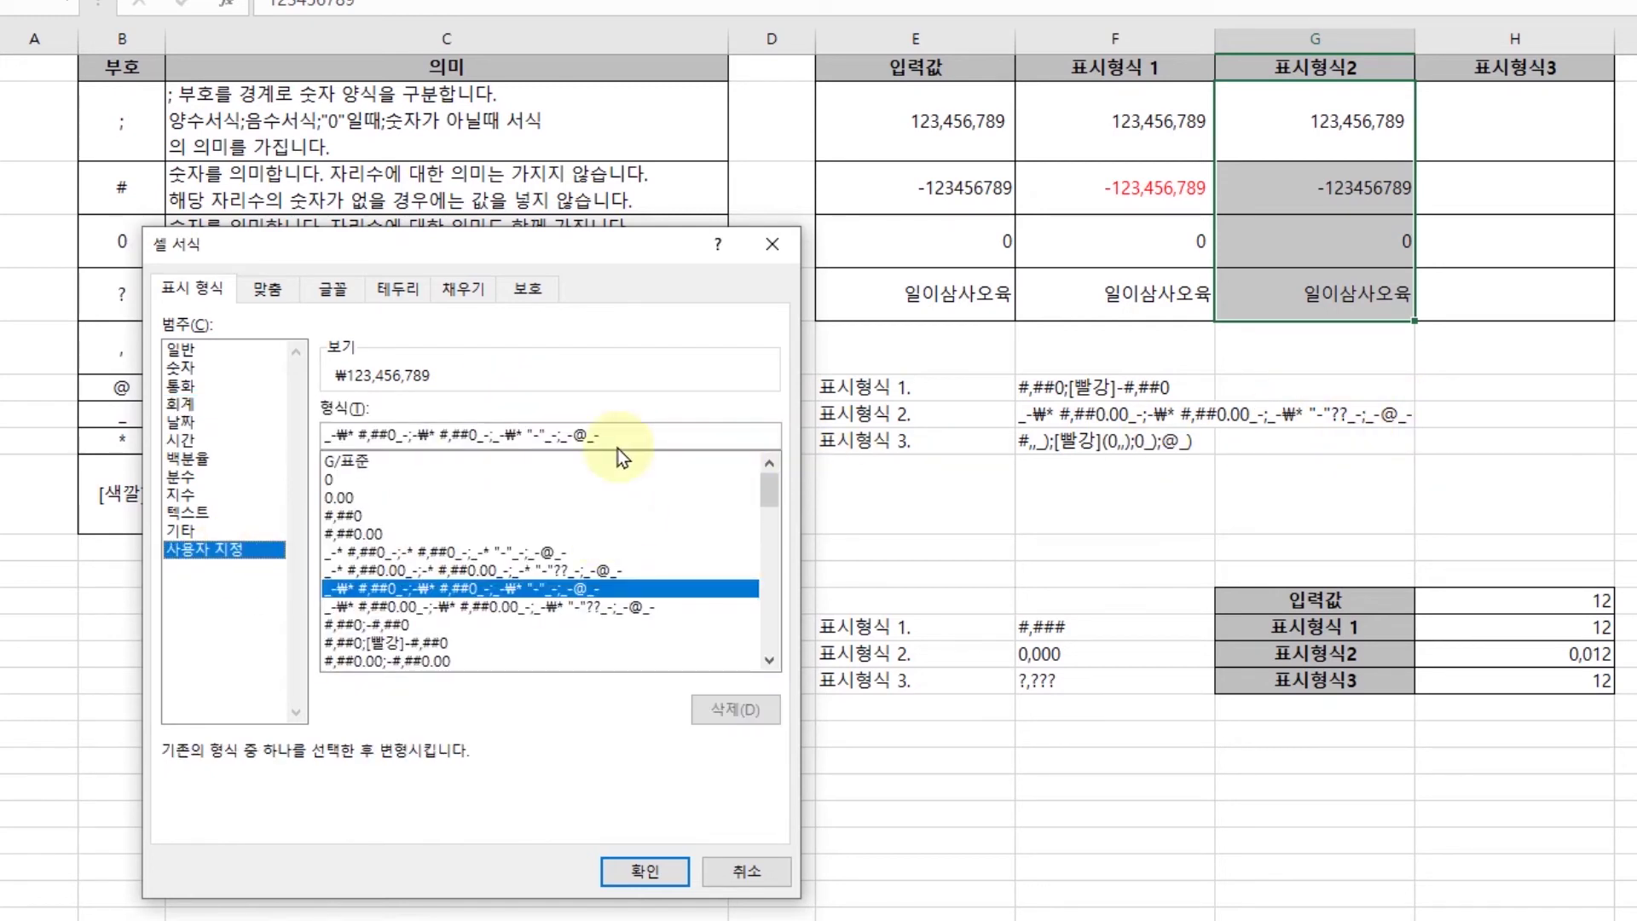
{"action": "left_click", "coordinate": [189, 405]}
{"action": "left_click", "coordinate": [501, 408]}
{"action": "left_click", "coordinate": [497, 406]}
{"action": "left_click", "coordinate": [225, 551]}
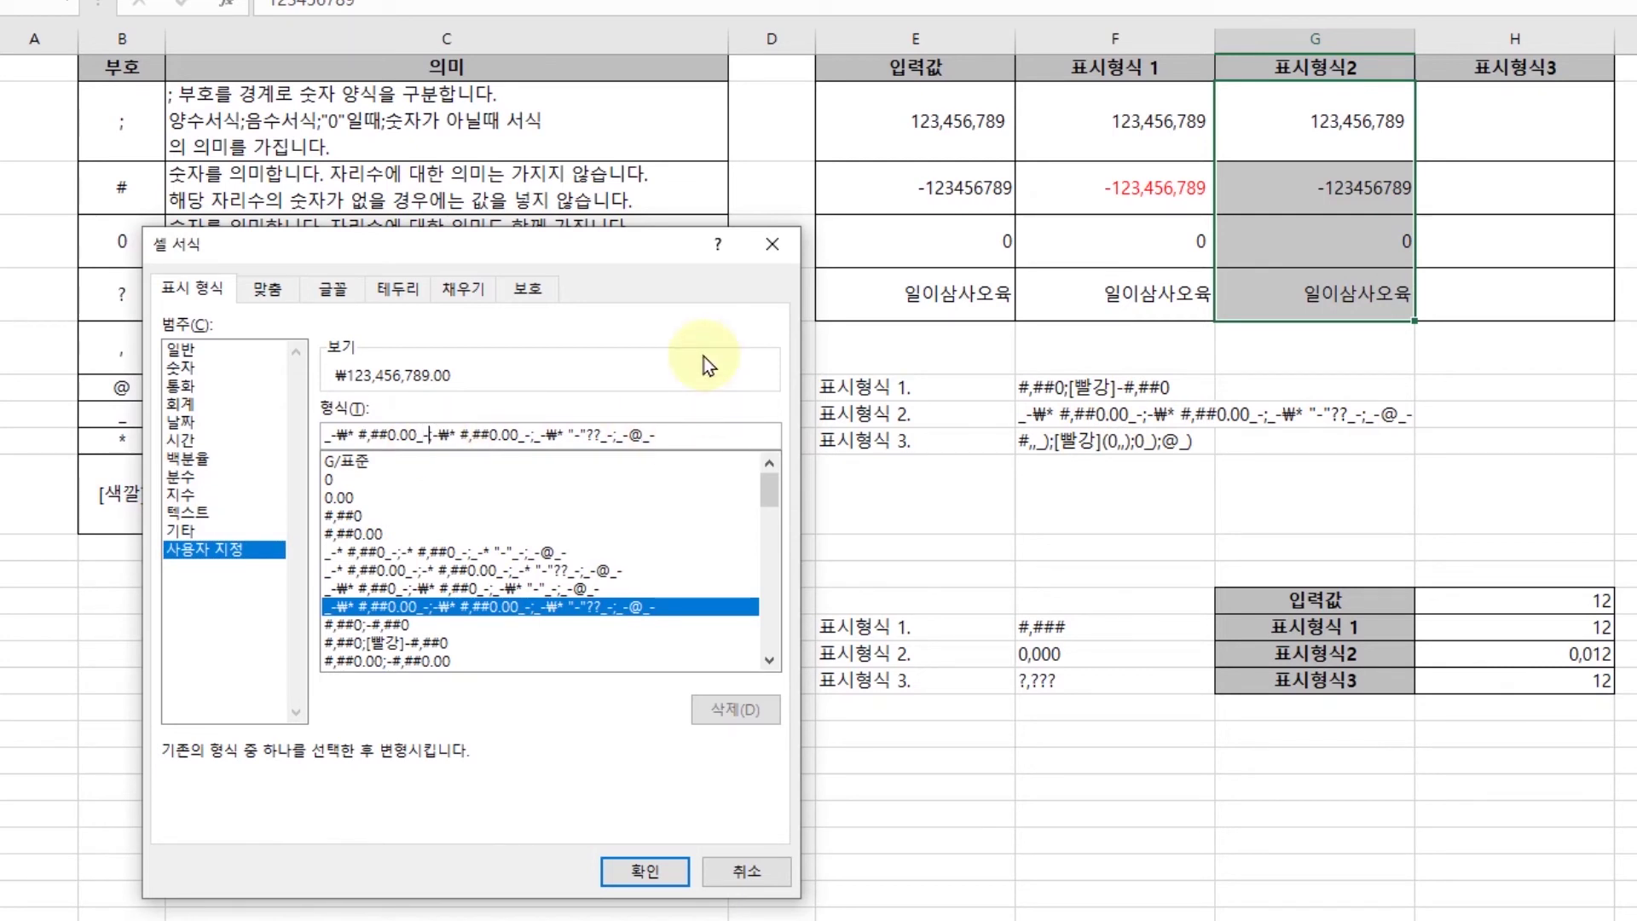
- Examine the accounting format code section by section, highlighting the positive-number part and the negative-number part -₩* #,##0.00_-
{"action": "key", "text": "shift+Home"}
{"action": "key", "text": "Home"}
{"action": "key", "text": "Right"}
{"action": "key", "text": "Right"}
{"action": "key", "text": "Right"}
{"action": "key", "text": "Right"}
{"action": "key", "text": "Right"}
{"action": "key", "text": "Right"}
{"action": "key", "text": "shift+Right"}
{"action": "key", "text": "shift+Right"}
{"action": "key", "text": "shift+Right"}
{"action": "key", "text": "shift+Right"}
{"action": "key", "text": "shift+Right"}
{"action": "key", "text": "shift+Right"}
{"action": "key", "text": "shift+Right"}
{"action": "key", "text": "shift+Right"}
{"action": "key", "text": "shift+Right"}
{"action": "key", "text": "shift+Right"}
{"action": "key", "text": "shift+Right"}
{"action": "key", "text": "shift+Right"}
{"action": "key", "text": "shift+Right"}
{"action": "key", "text": "shift+Right"}
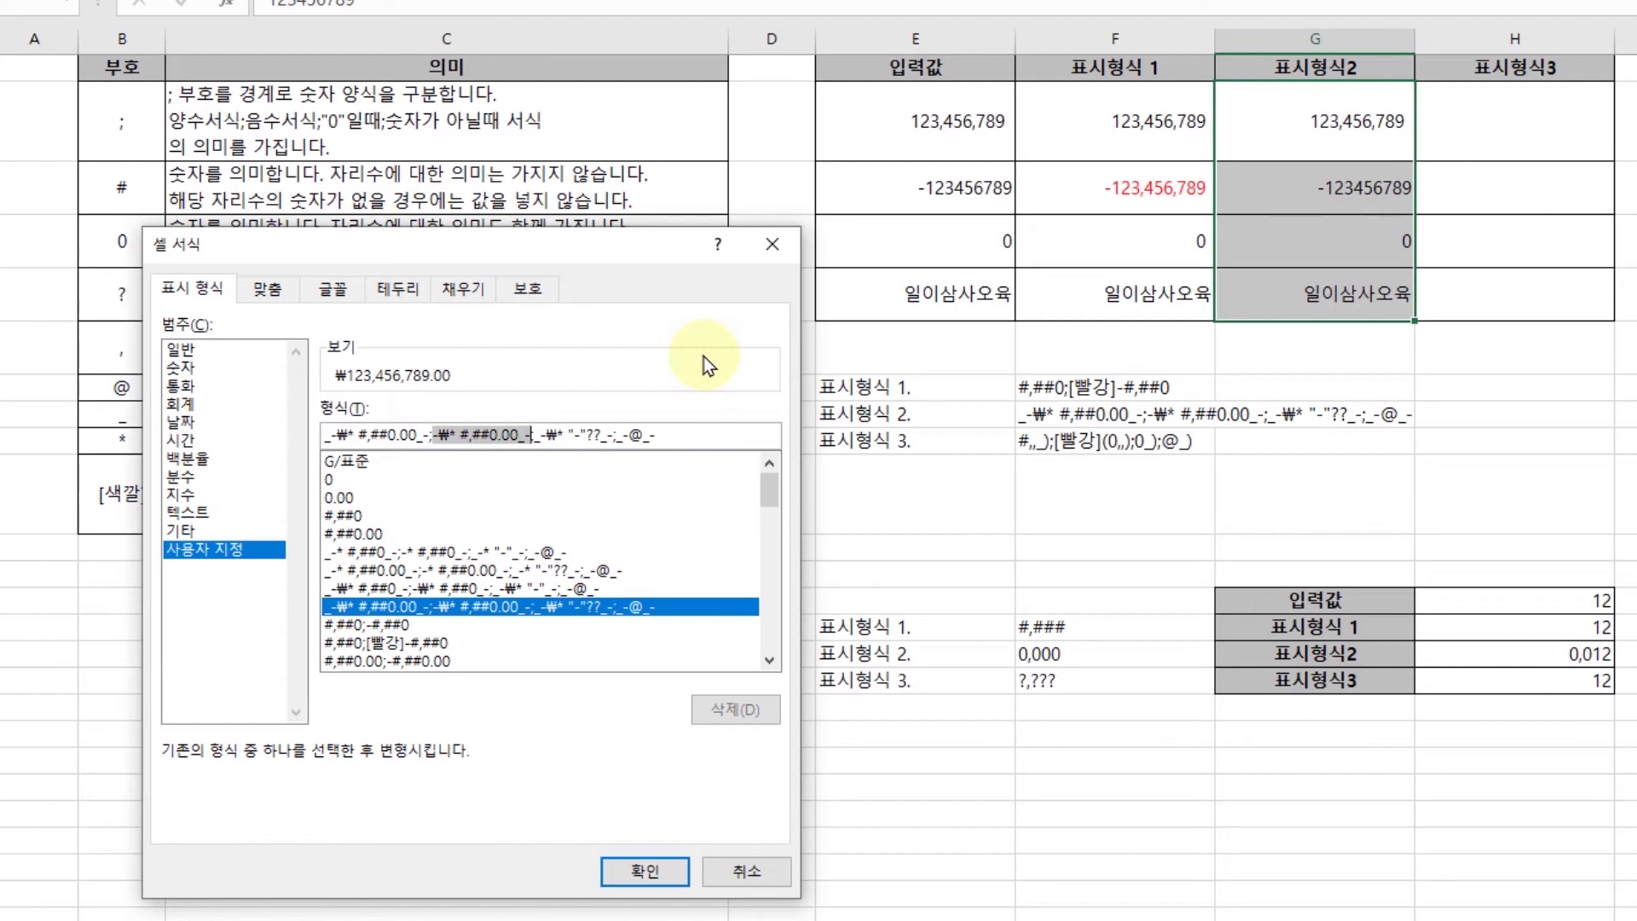
- Highlight the zero section _-₩* "-"??_- and then the text section _-@_- of the accounting format code
{"action": "key", "text": "Right"}
{"action": "key", "text": "shift+Right"}
{"action": "key", "text": "shift+Right"}
{"action": "key", "text": "shift+Right"}
{"action": "key", "text": "shift+Right"}
{"action": "key", "text": "shift+Right"}
{"action": "key", "text": "shift+Right"}
{"action": "key", "text": "shift+Right"}
{"action": "key", "text": "shift+Right"}
{"action": "key", "text": "shift+Right"}
{"action": "key", "text": "shift+Right"}
{"action": "key", "text": "shift+Right"}
{"action": "key", "text": "shift+Right"}
{"action": "key", "text": "shift+Right"}
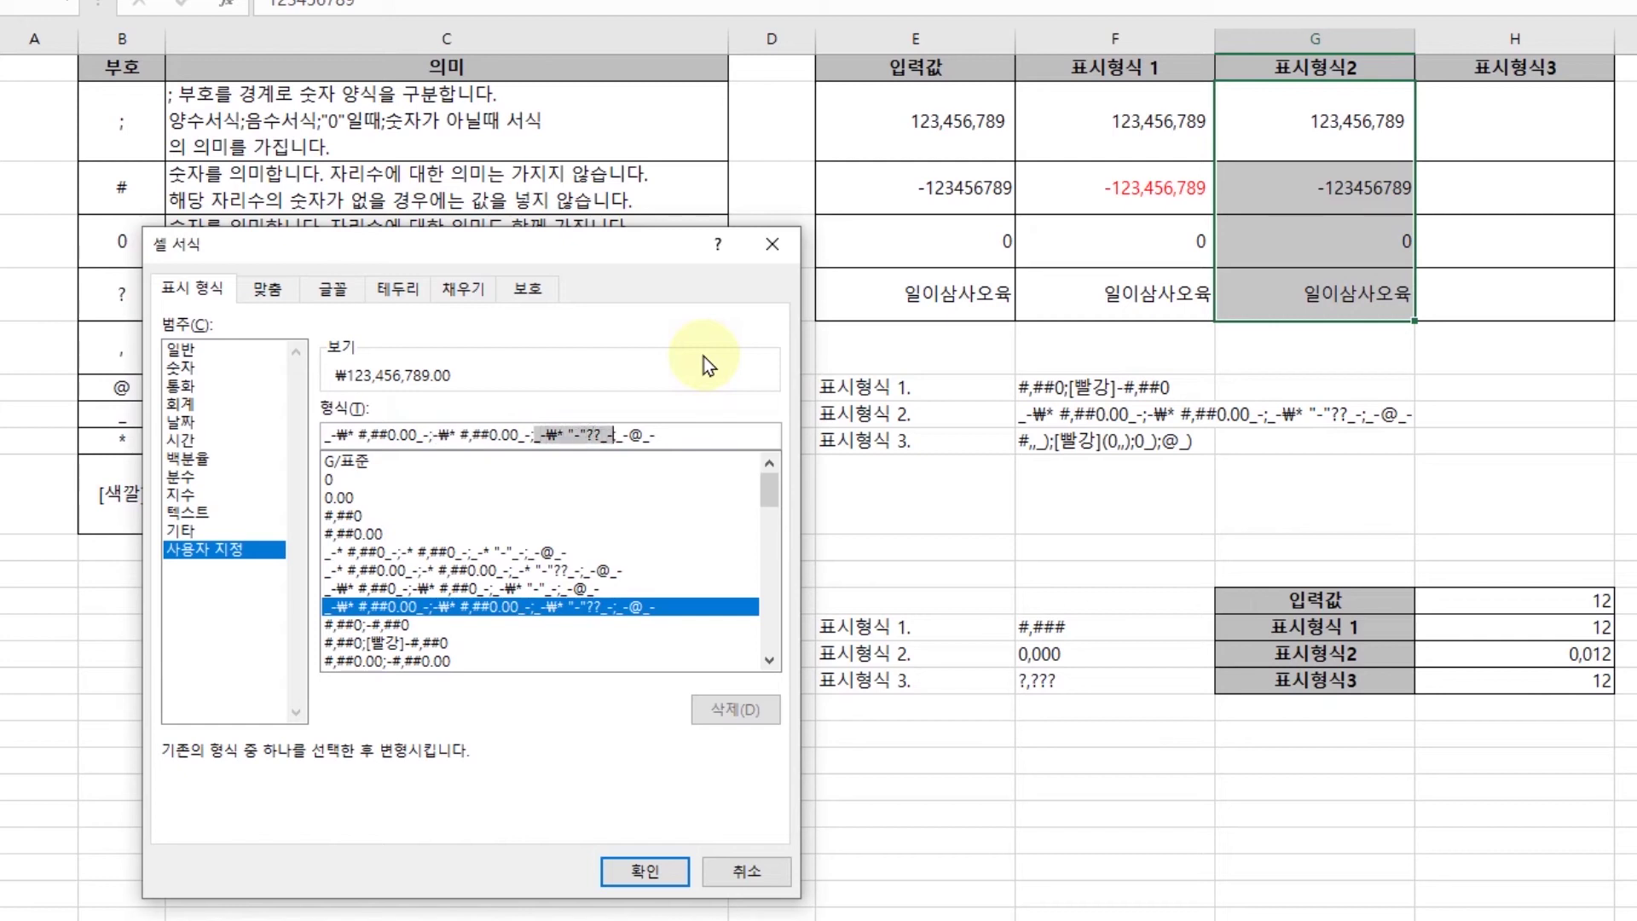
{"action": "key", "text": "Right"}
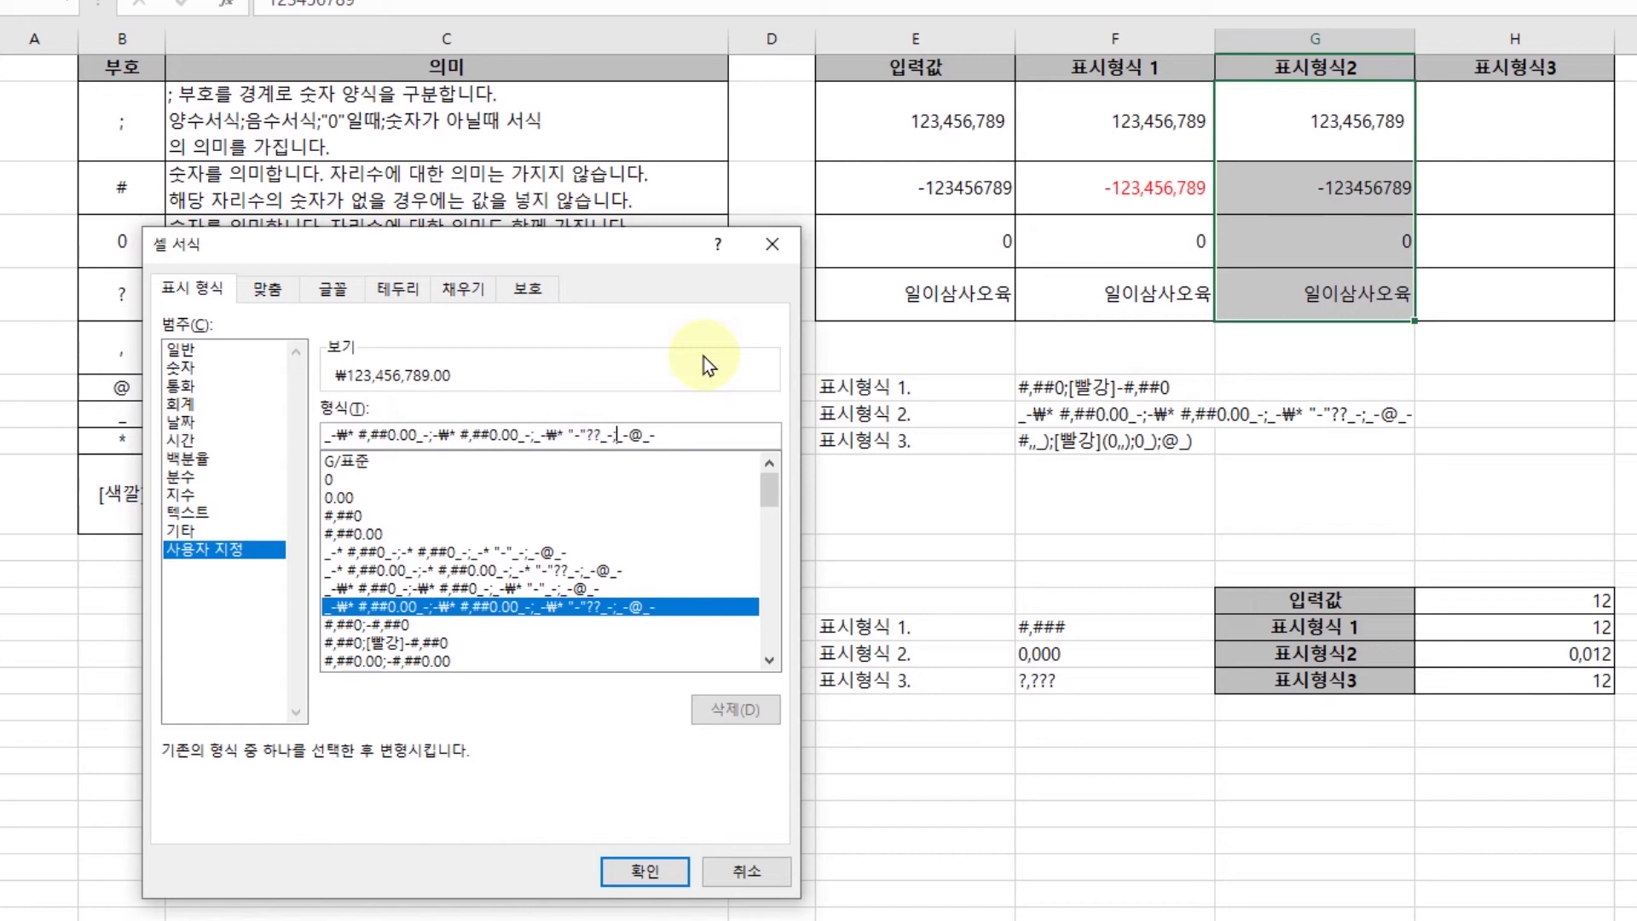
{"action": "key", "text": "shift+Right"}
{"action": "key", "text": "shift+Right"}
{"action": "key", "text": "shift+Right"}
{"action": "key", "text": "shift+Right"}
{"action": "key", "text": "shift+Right"}
- Go through the accounting format code symbol by symbol from its beginning, examining the ₩, fill and spacing symbols
{"action": "left_click", "coordinate": [326, 435]}
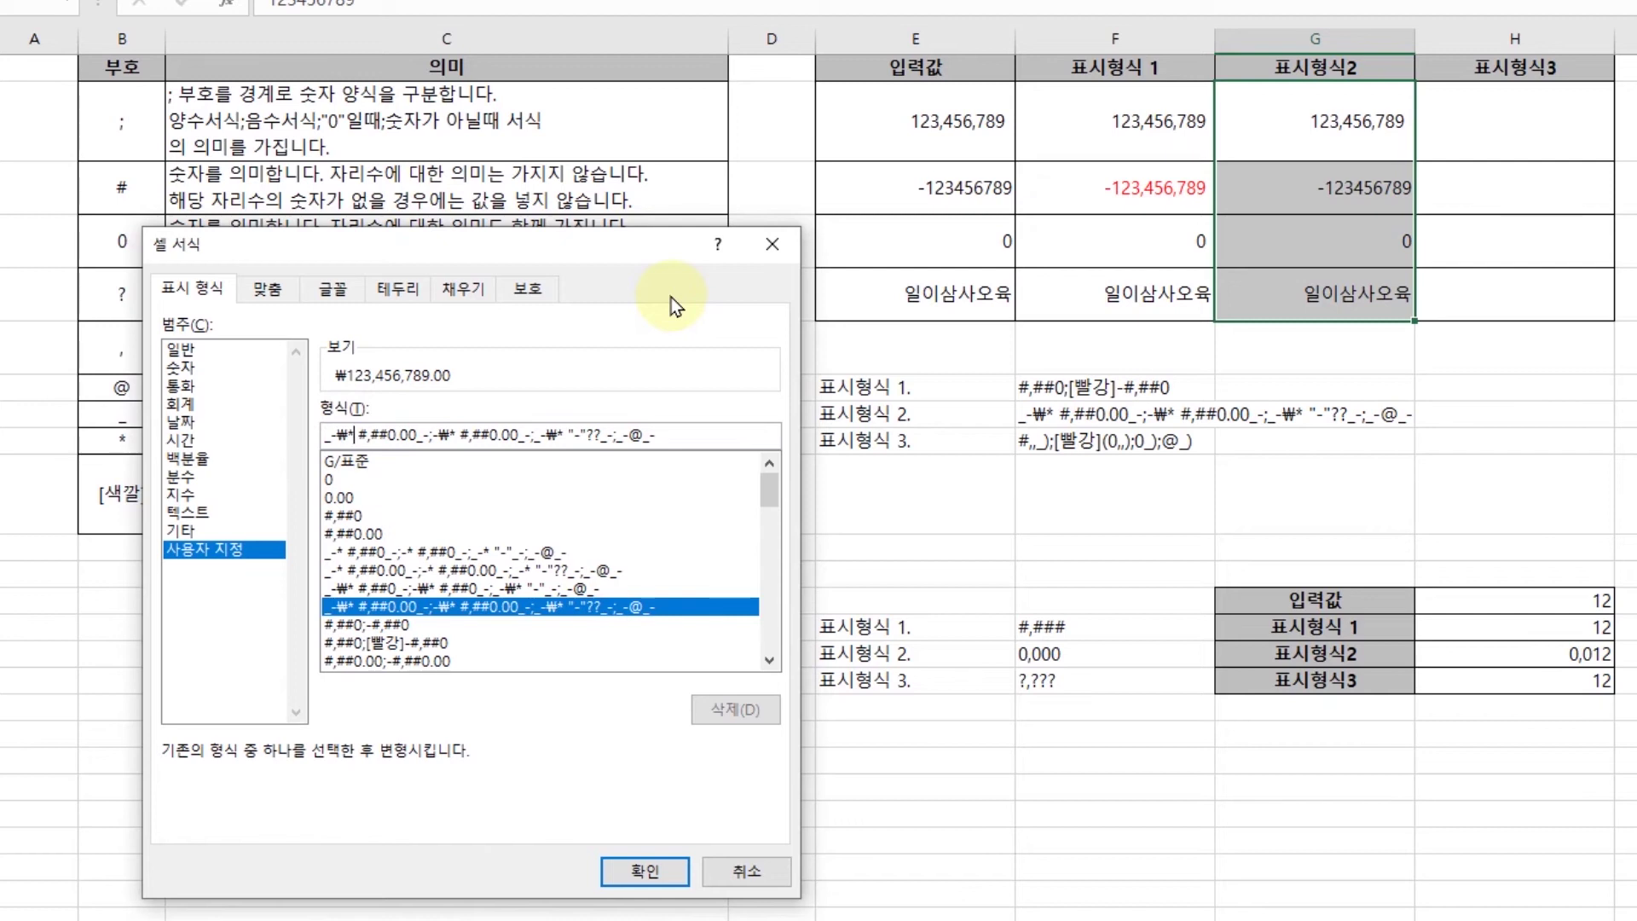
{"action": "key", "text": "Right"}
{"action": "key", "text": "Right"}
{"action": "key", "text": "Right"}
{"action": "key", "text": "Right"}
{"action": "key", "text": "Right"}
{"action": "key", "text": "Right"}
{"action": "key", "text": "Right"}
{"action": "key", "text": "Right"}
{"action": "key", "text": "Right"}
{"action": "key", "text": "Right"}
{"action": "key", "text": "Right"}
{"action": "key", "text": "Right"}
{"action": "key", "text": "Right"}
{"action": "key", "text": "Right"}
{"action": "key", "text": "Right"}
{"action": "key", "text": "Right"}
{"action": "key", "text": "Right"}
{"action": "key", "text": "Right"}
{"action": "key", "text": "Right"}
{"action": "key", "text": "Right"}
{"action": "key", "text": "Right"}
{"action": "key", "text": "Right"}
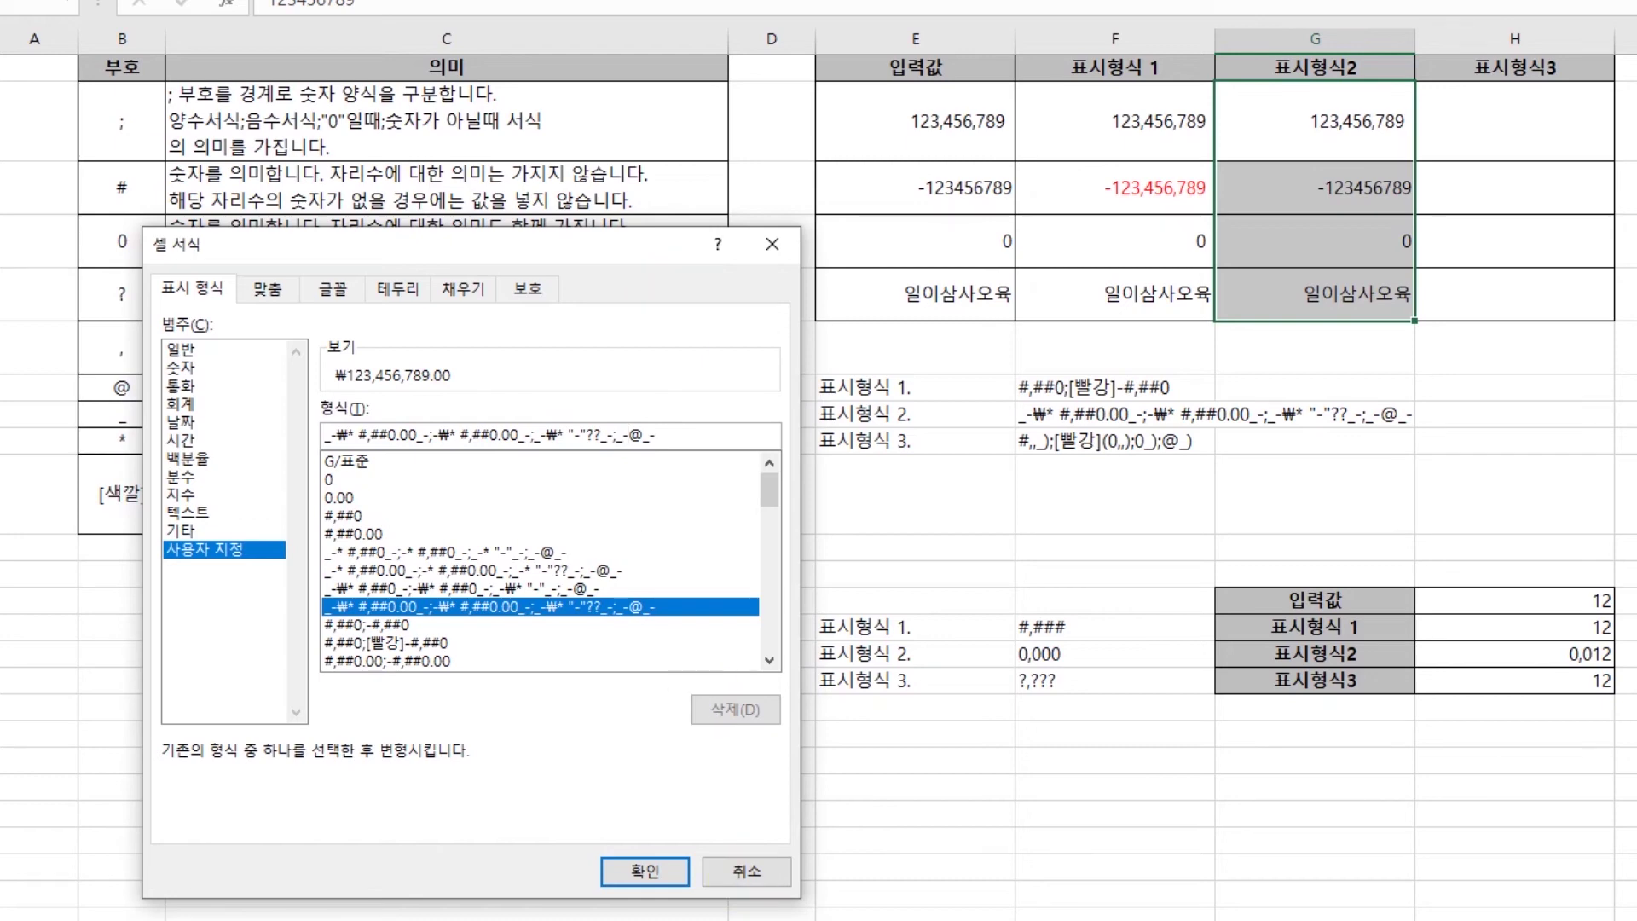
- Apply the accounting format to the 표시형식2 values and narrow column G slightly
{"action": "left_click", "coordinate": [641, 868]}
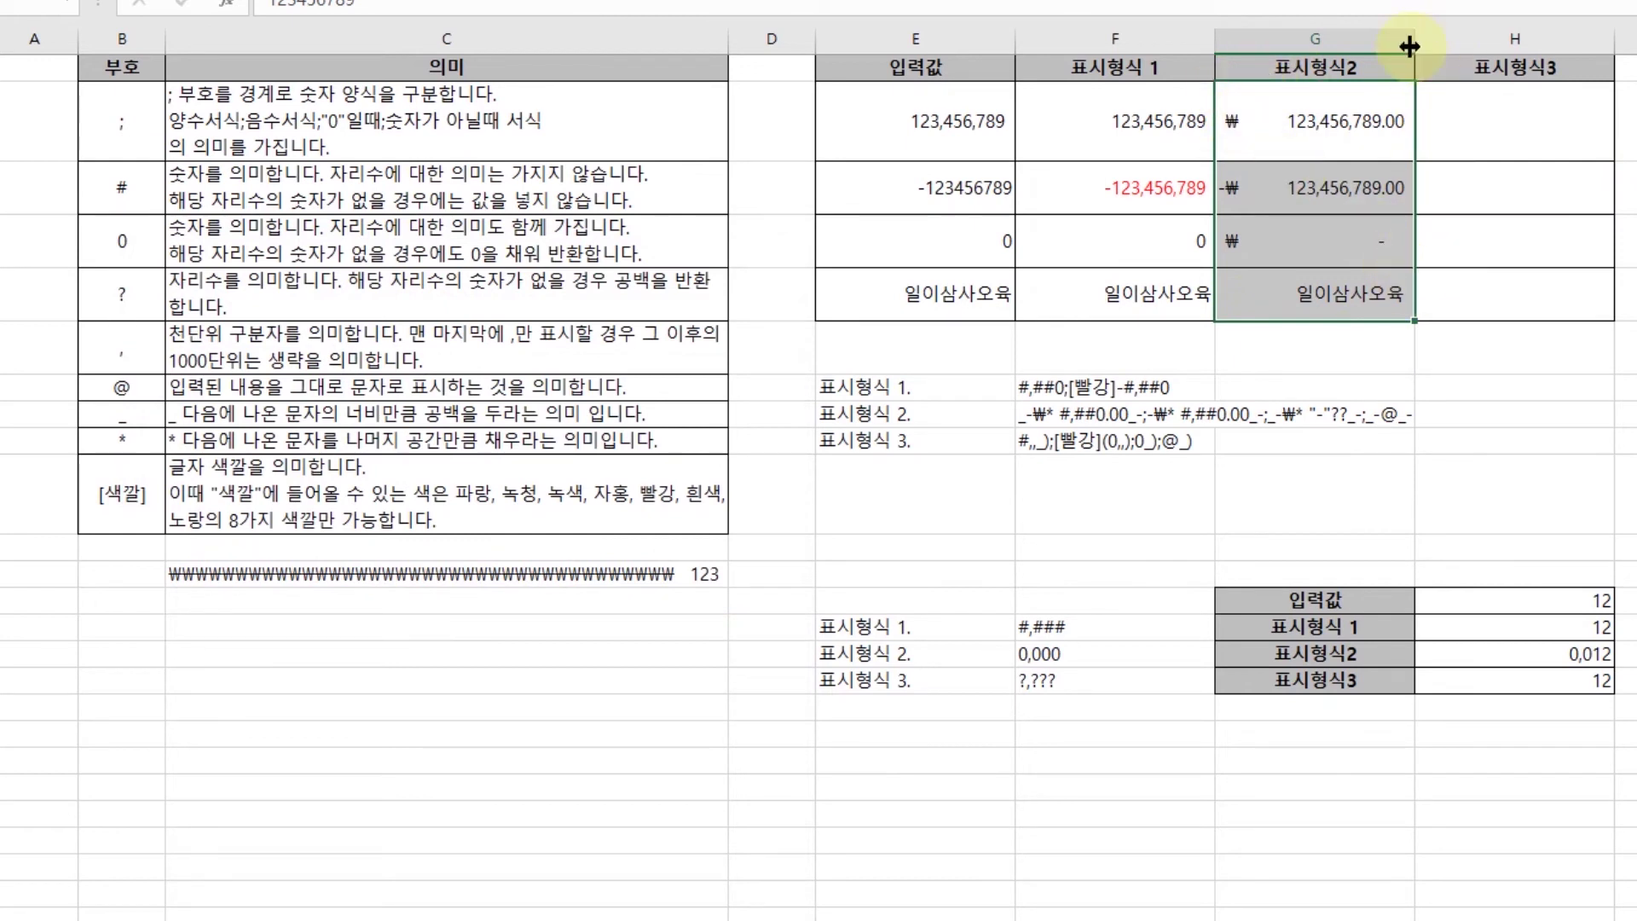
{"action": "left_click_drag", "start_coordinate": [1414, 44], "coordinate": [1381, 54]}
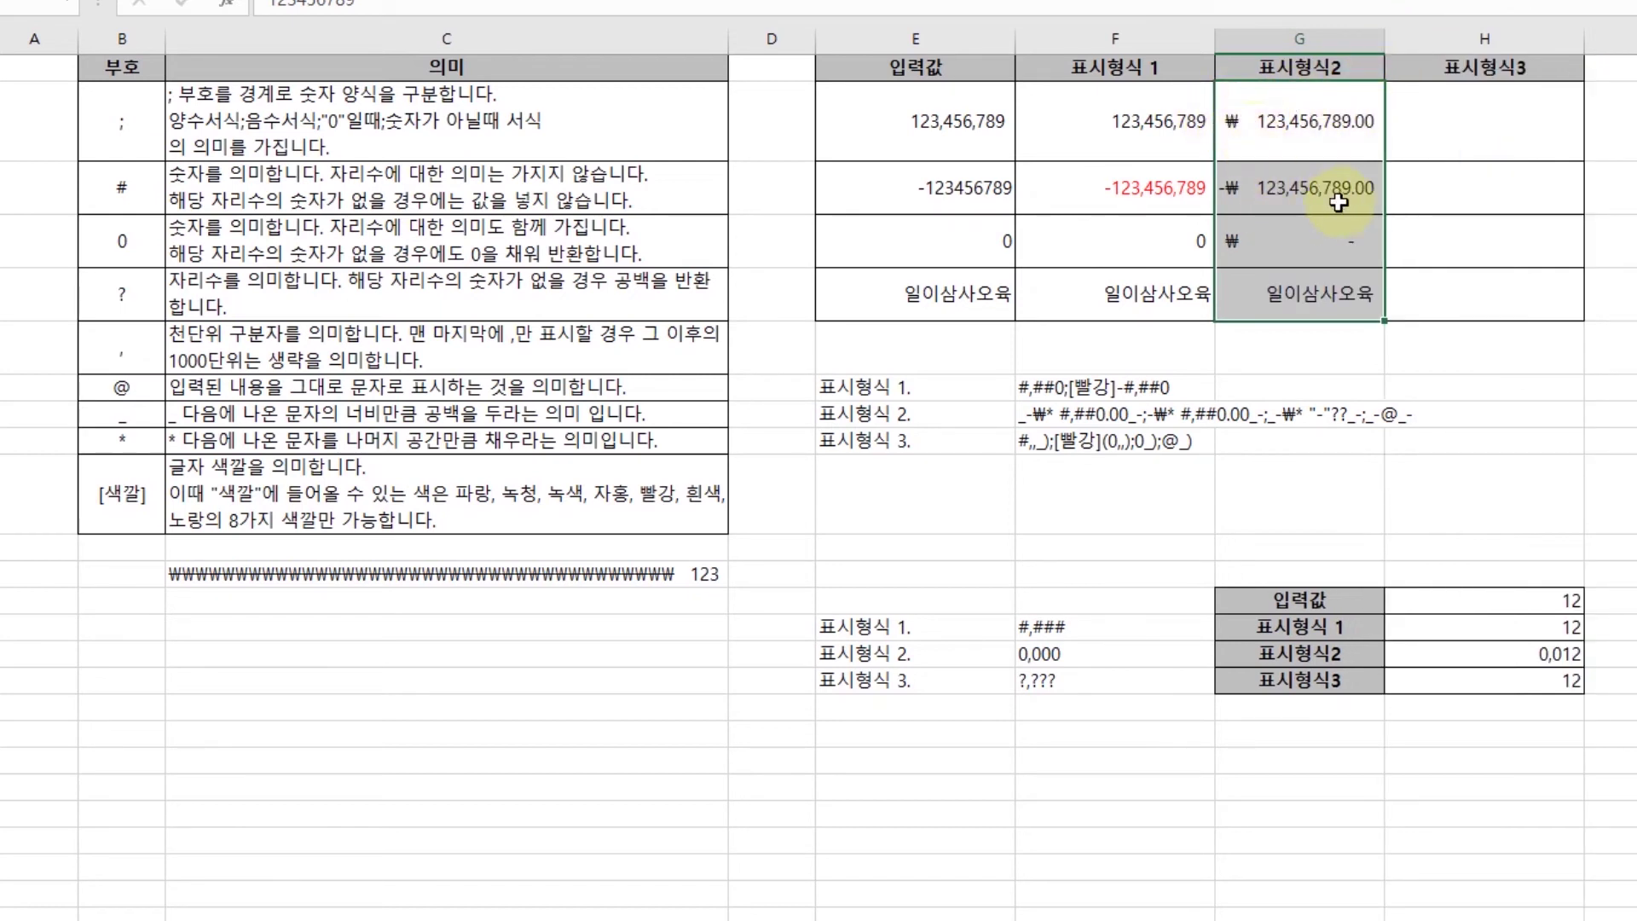
{"action": "left_click", "coordinate": [1286, 183]}
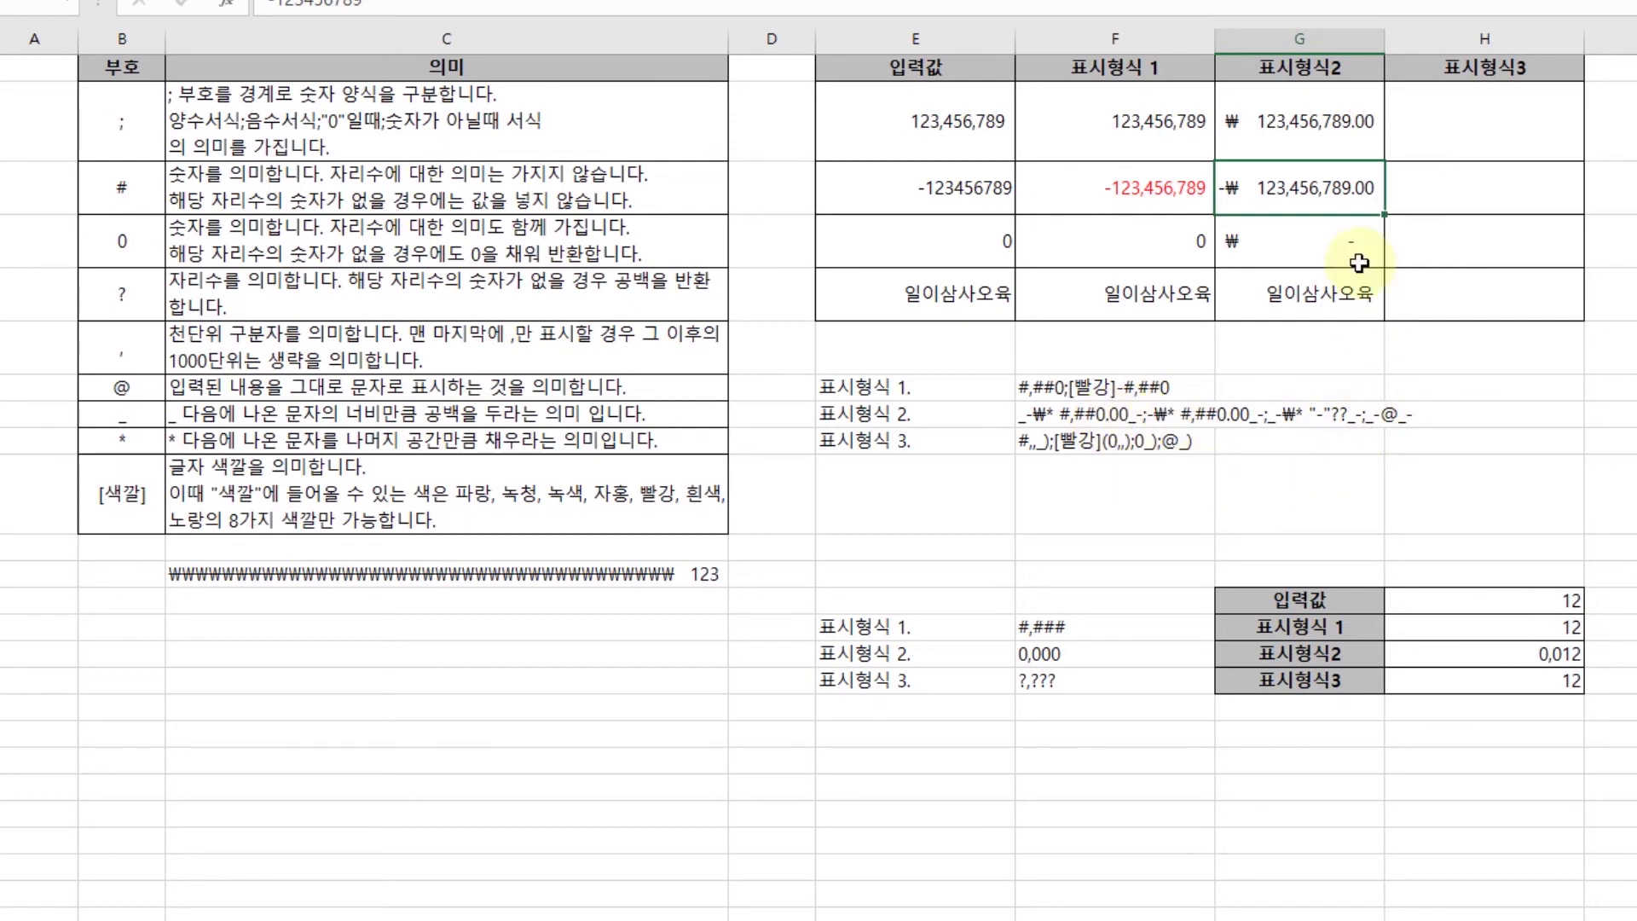
- Copy the four input values in the upper example table into its 표시형식3 column
{"action": "left_click_drag", "start_coordinate": [961, 125], "coordinate": [955, 287]}
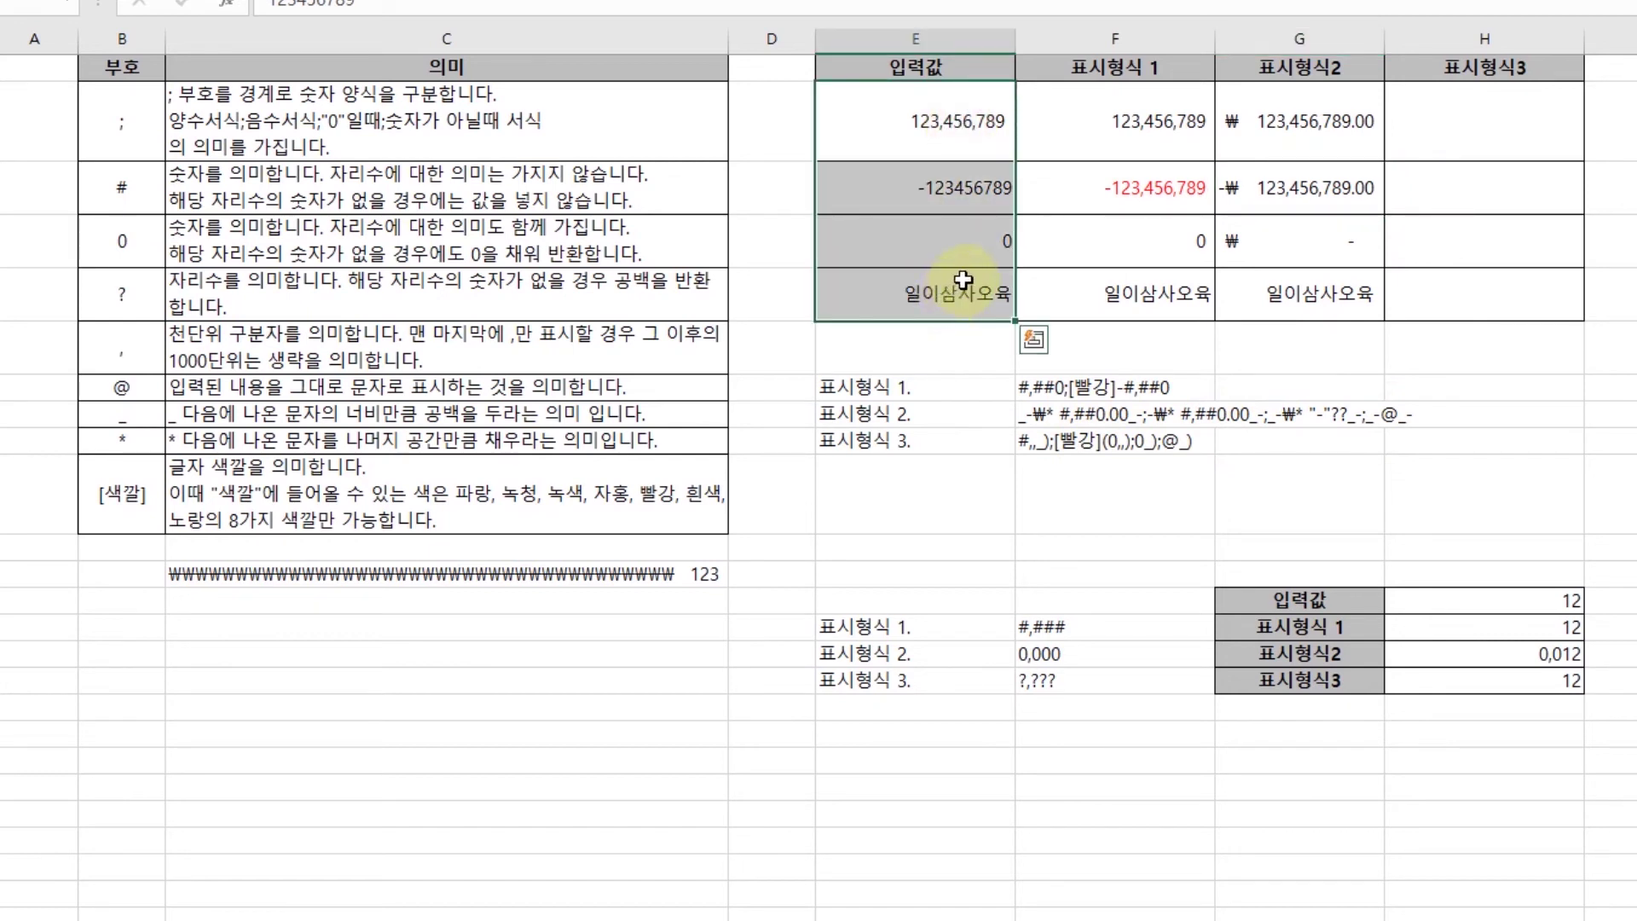
{"action": "key", "text": "ctrl+c"}
{"action": "left_click", "coordinate": [1449, 127]}
{"action": "key", "text": "ctrl+v"}
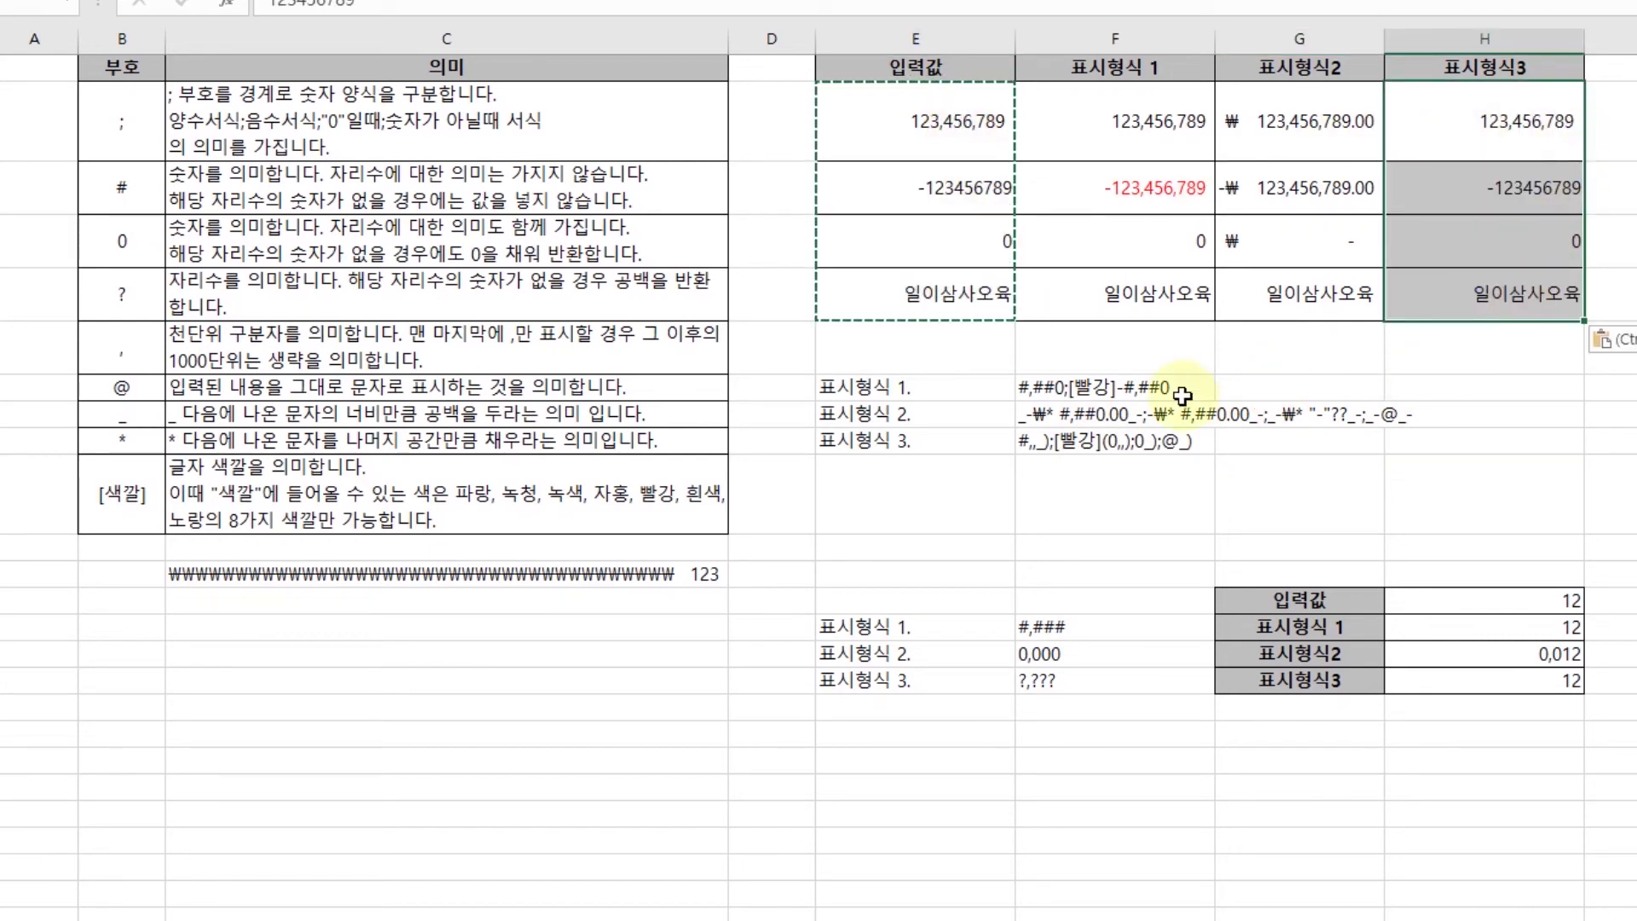
- Apply the custom code #,,_);[빨강](0,,);0_);@_) from the 표시형식 3 note to the four 표시형식3 values
{"action": "left_click", "coordinate": [1027, 440]}
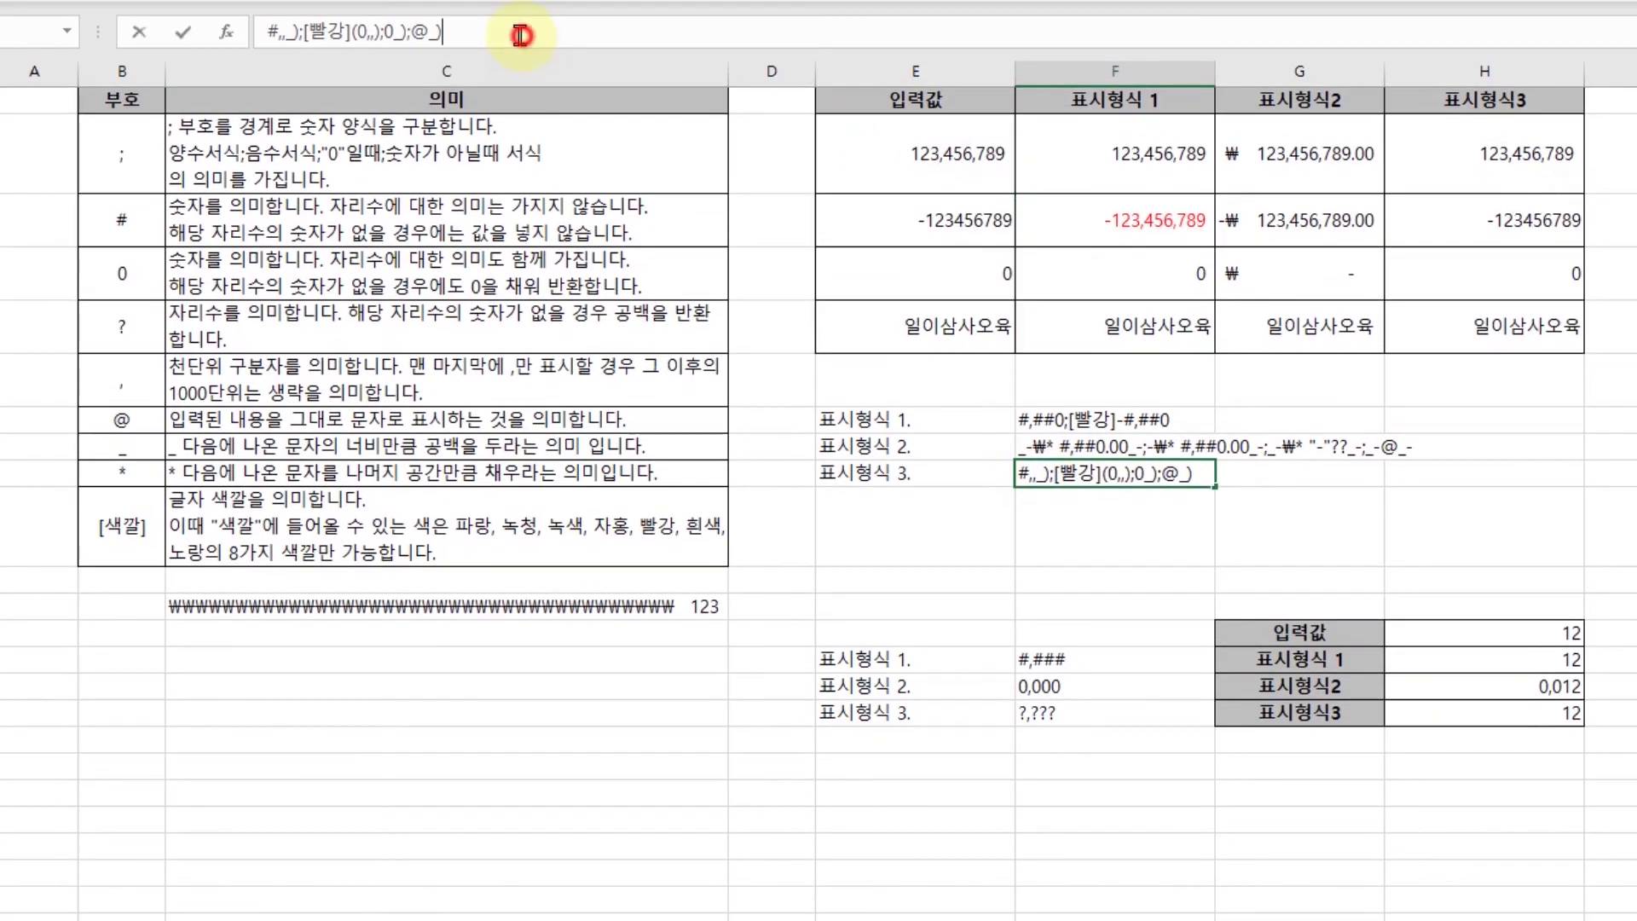
{"action": "triple_click", "coordinate": [522, 19]}
{"action": "left_click_drag", "start_coordinate": [1519, 189], "coordinate": [1463, 375]}
{"action": "left_click_drag", "start_coordinate": [1464, 153], "coordinate": [1463, 330]}
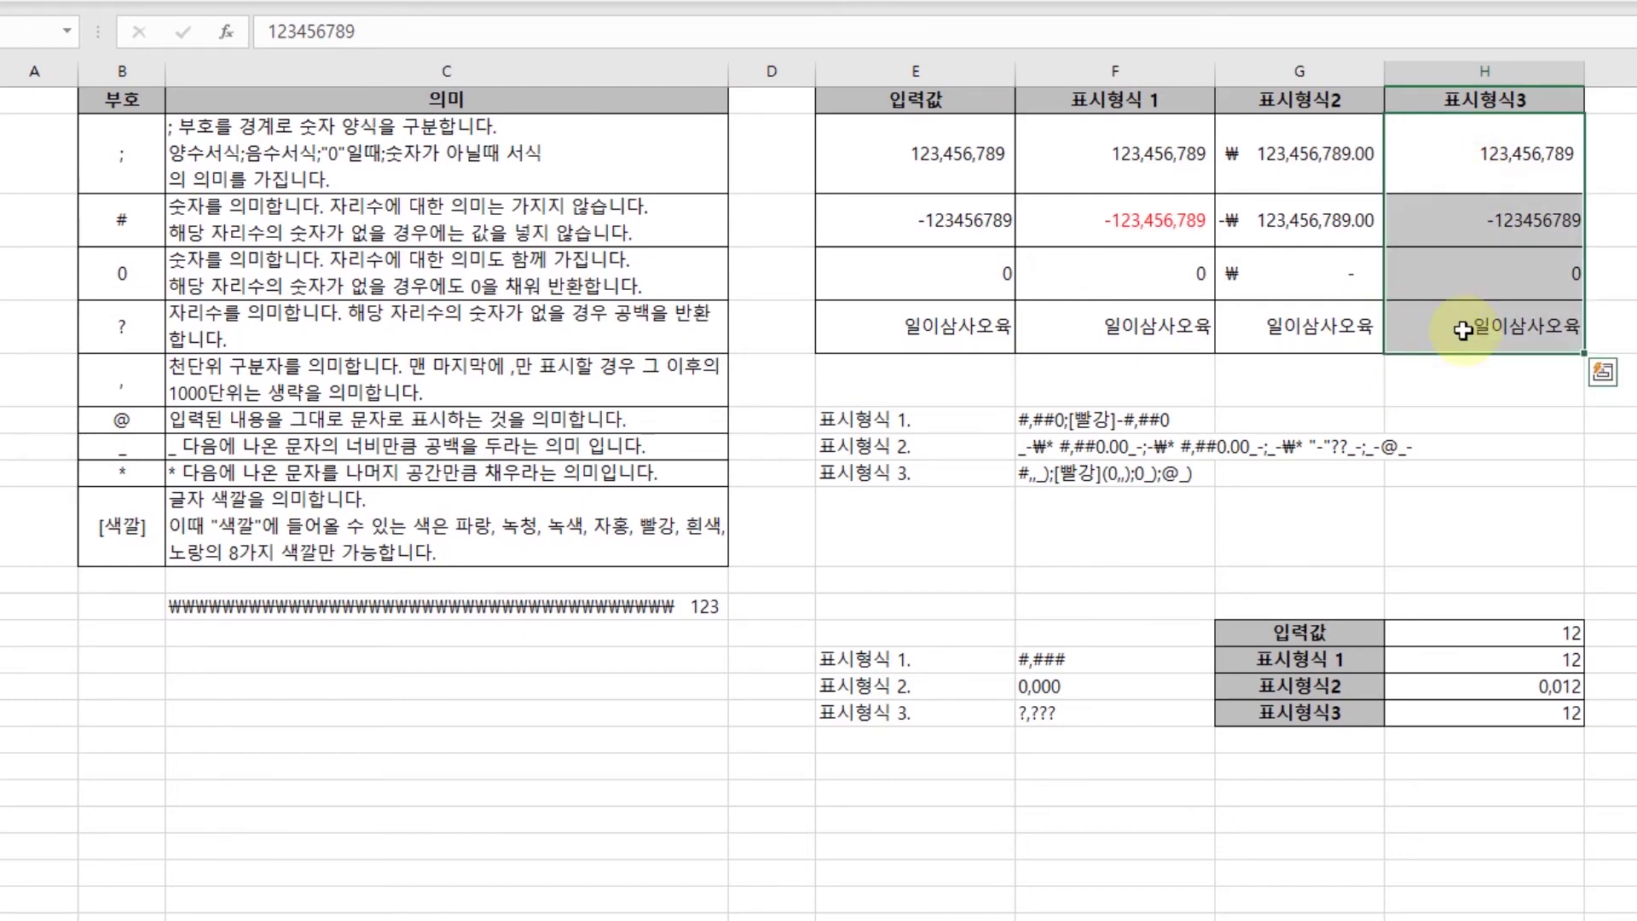
{"action": "key", "text": "ctrl+1"}
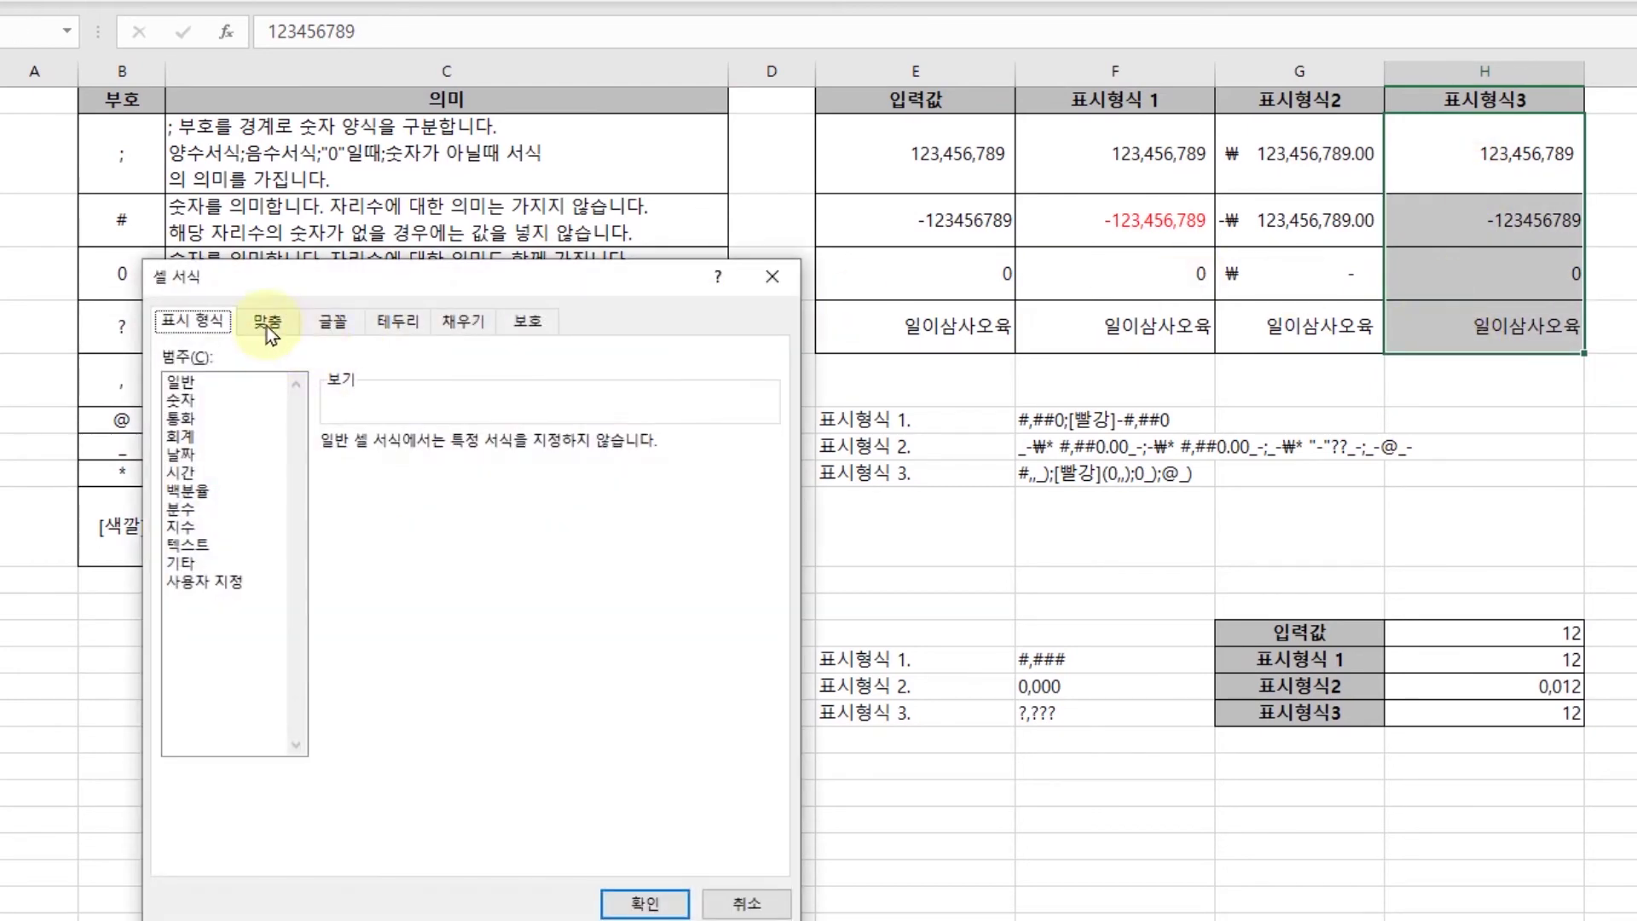
{"action": "left_click", "coordinate": [191, 587]}
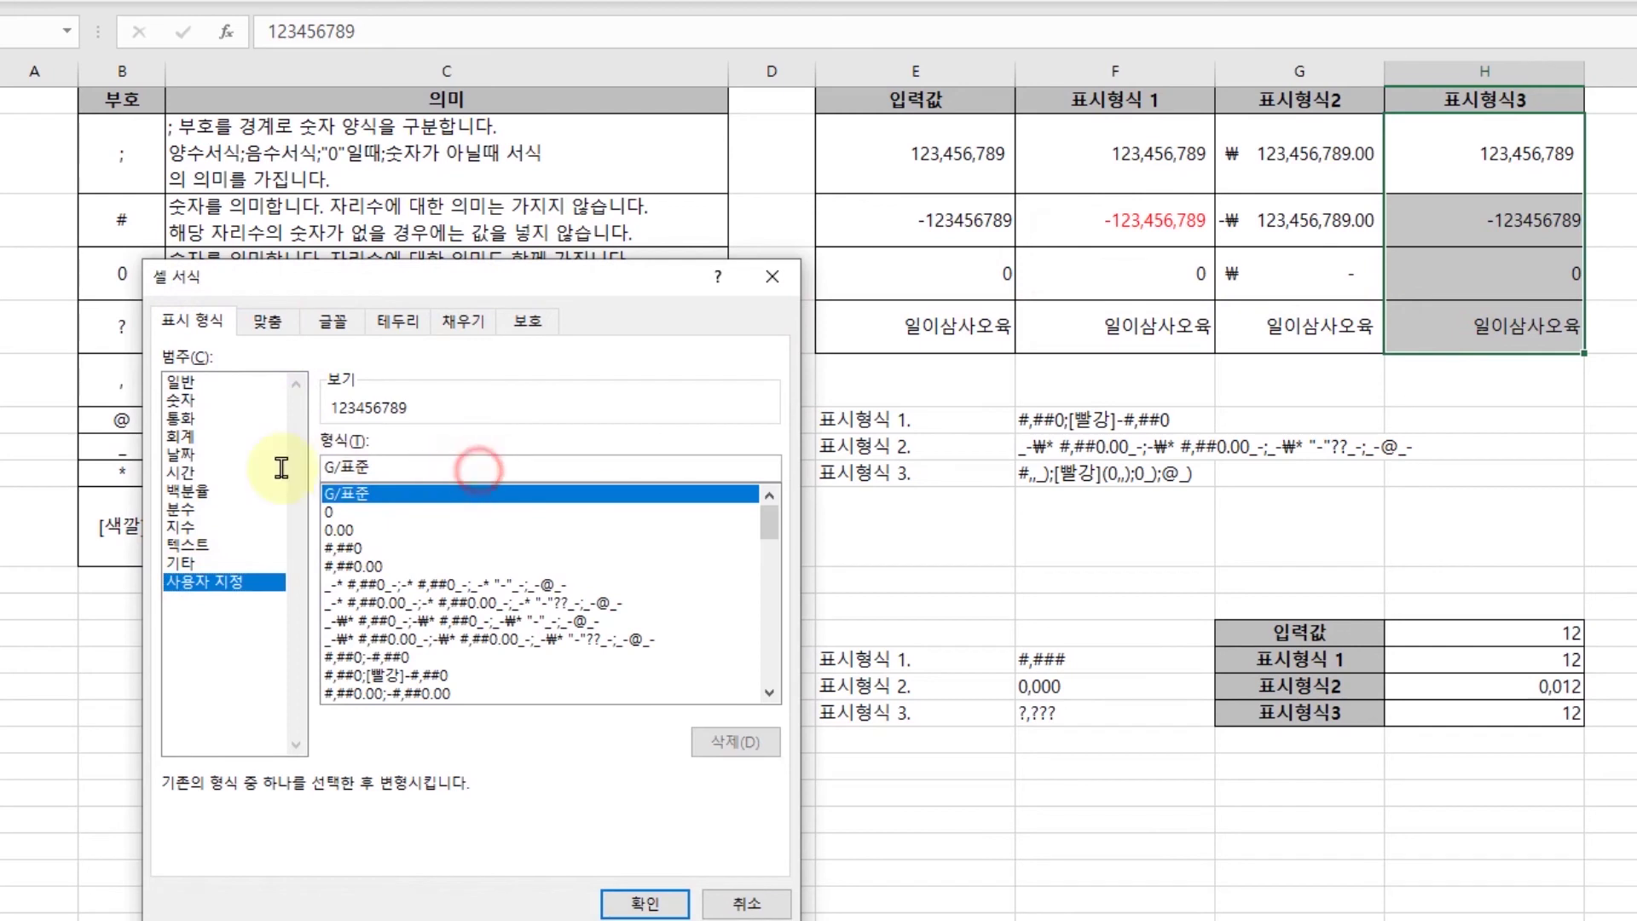
{"action": "key", "text": "ctrl+v"}
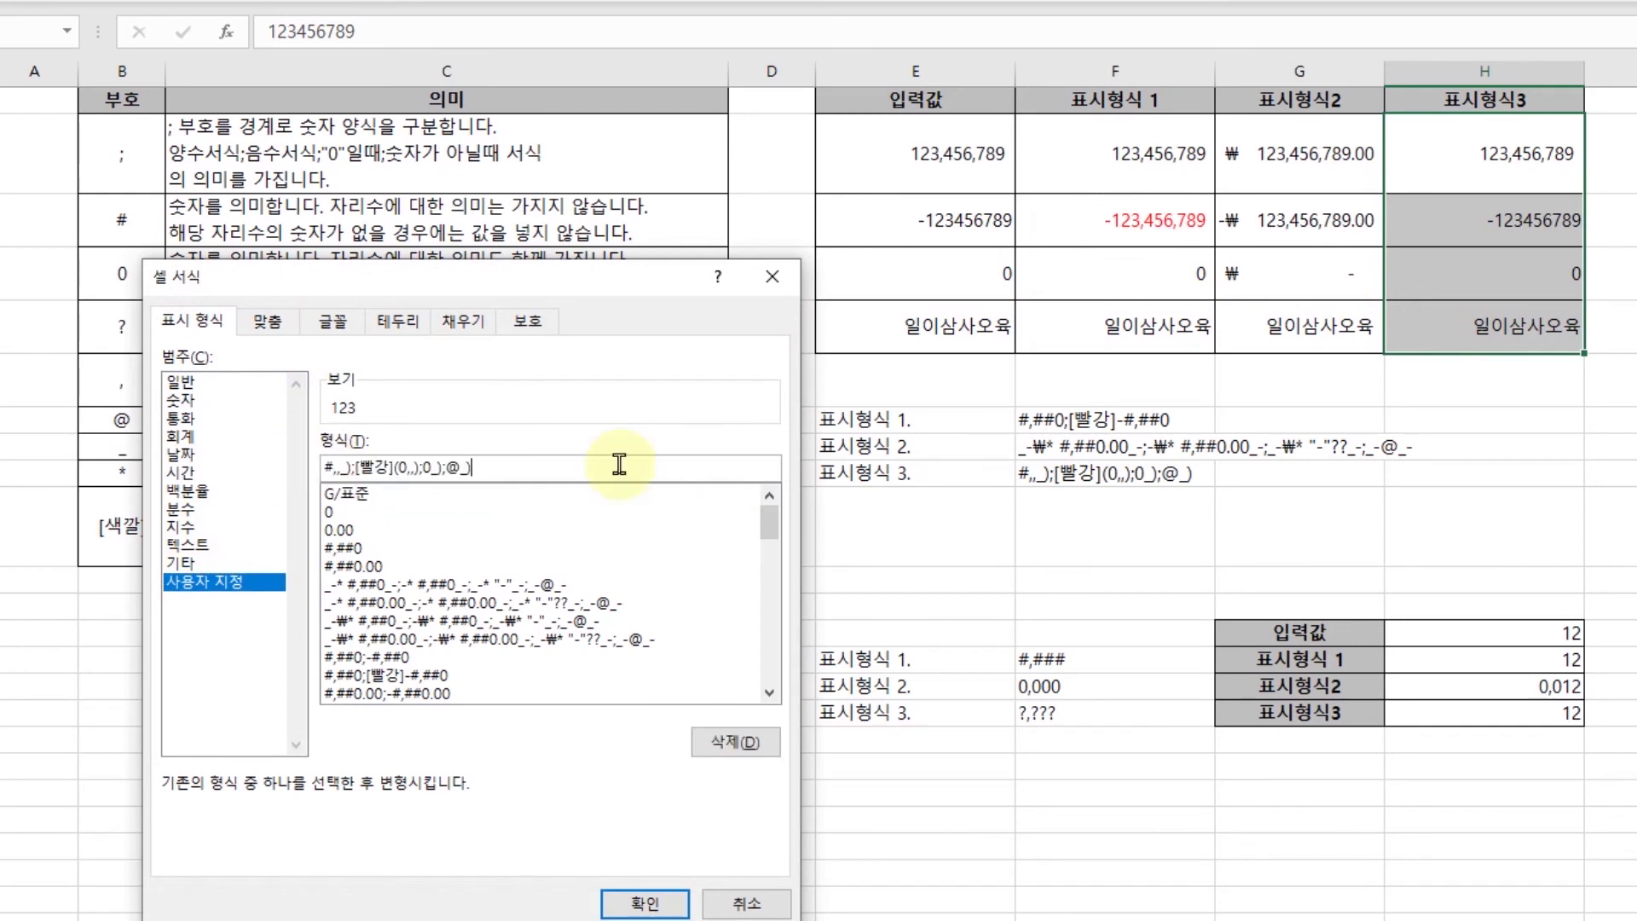
{"action": "left_click", "coordinate": [350, 466]}
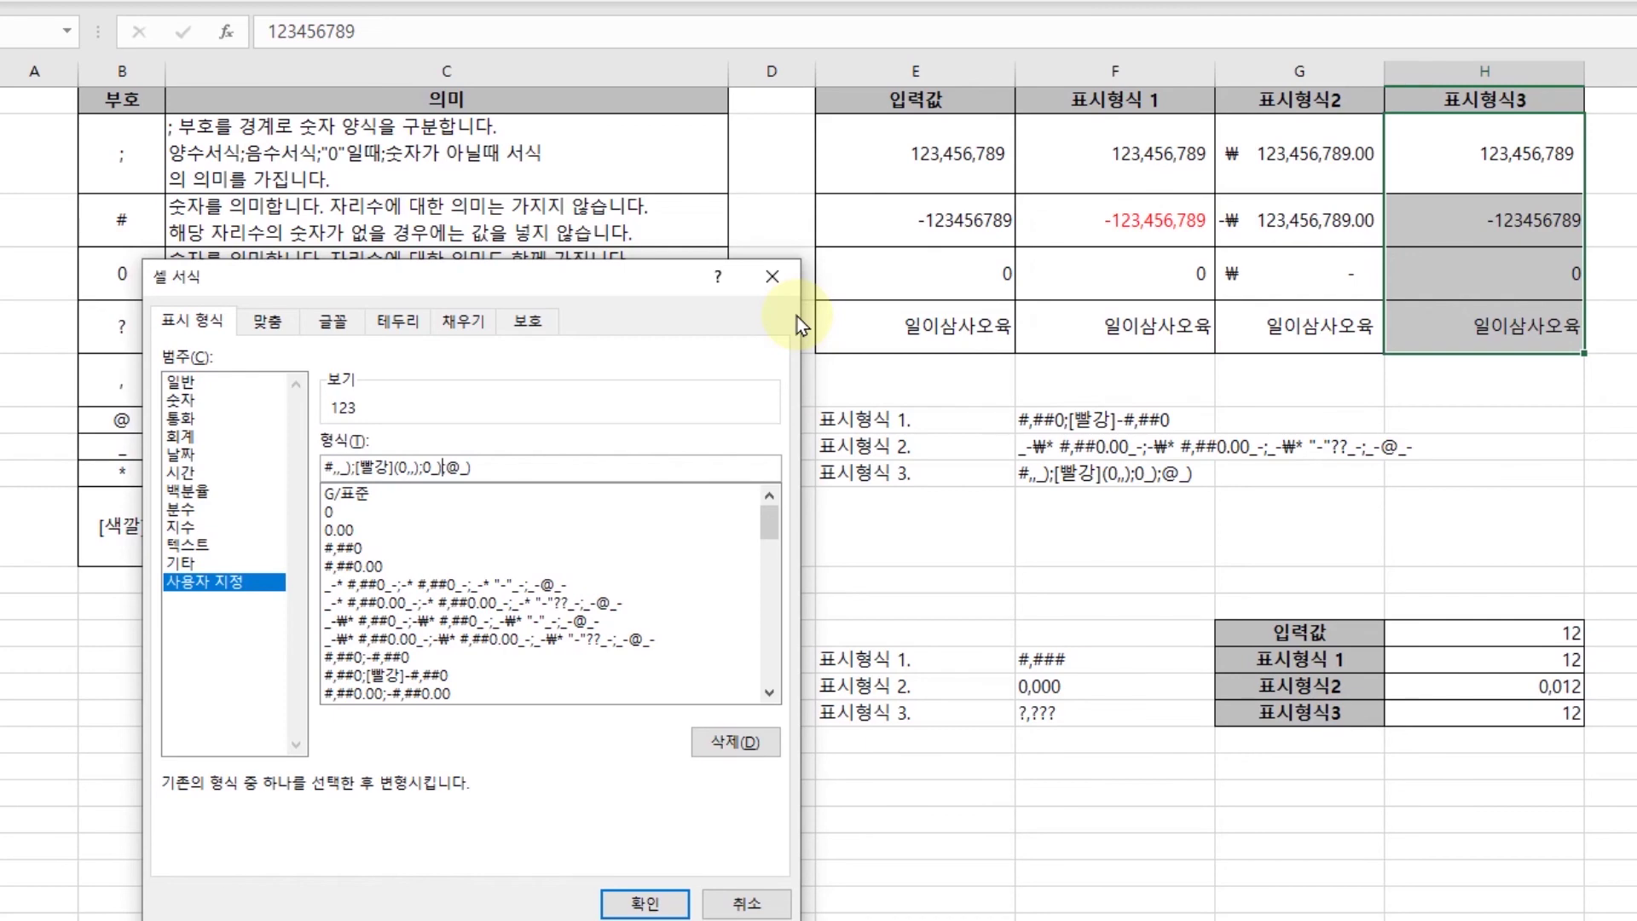
{"action": "key", "text": "Return"}
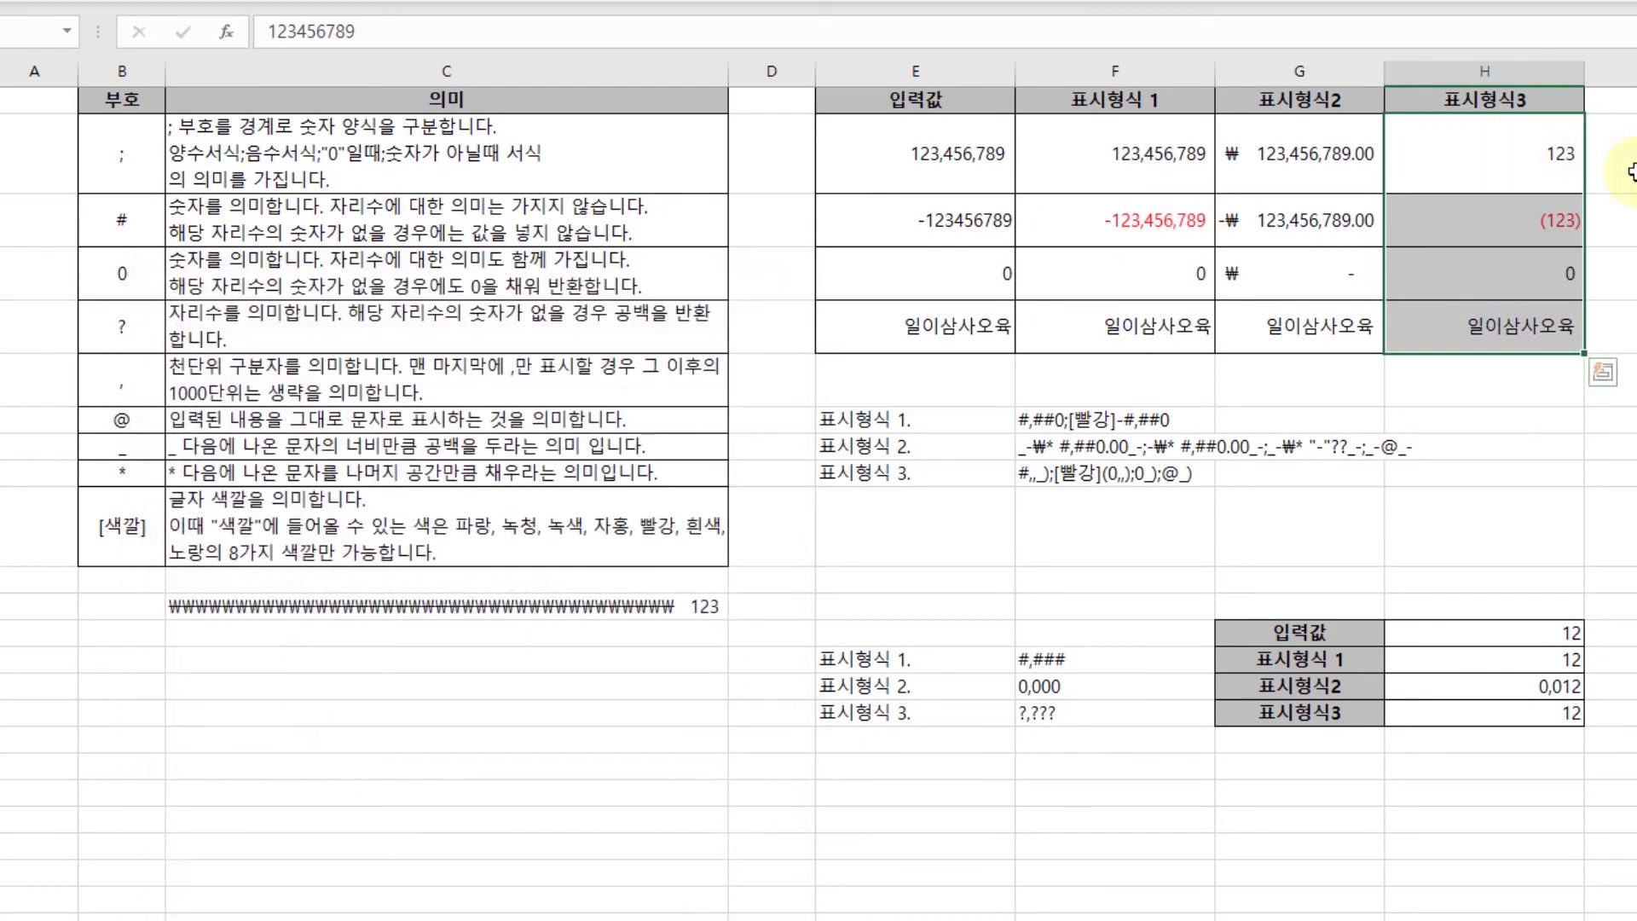
- Examine the first 표시형식3 value and compare the right alignment of the positive and negative input values
{"action": "left_click", "coordinate": [1543, 156]}
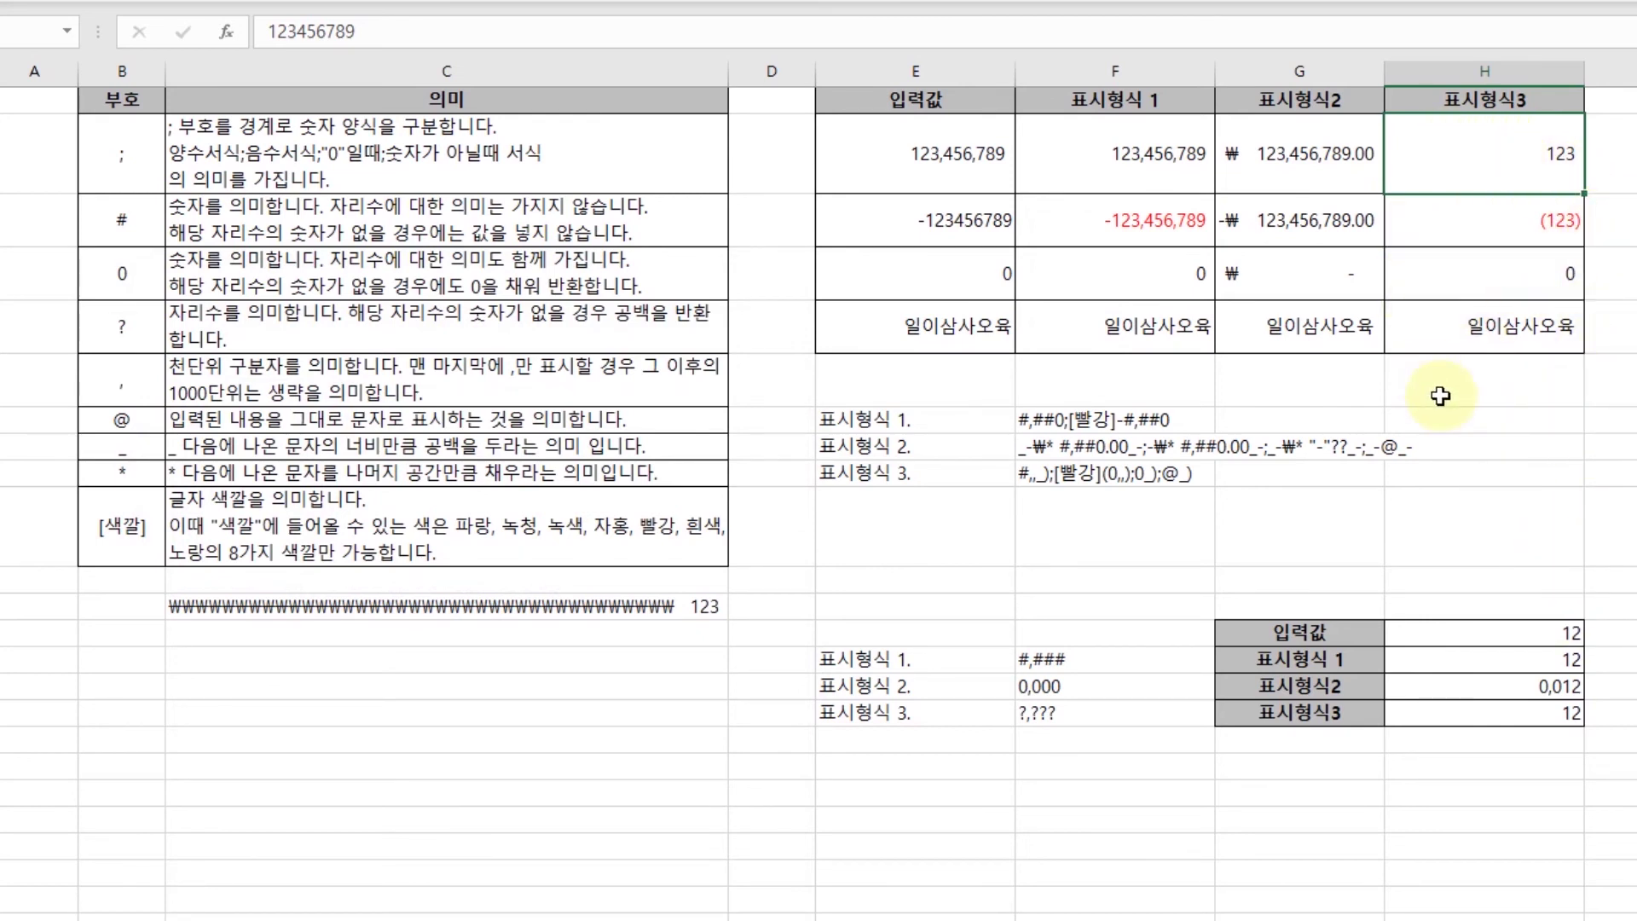
{"action": "left_click", "coordinate": [1535, 510]}
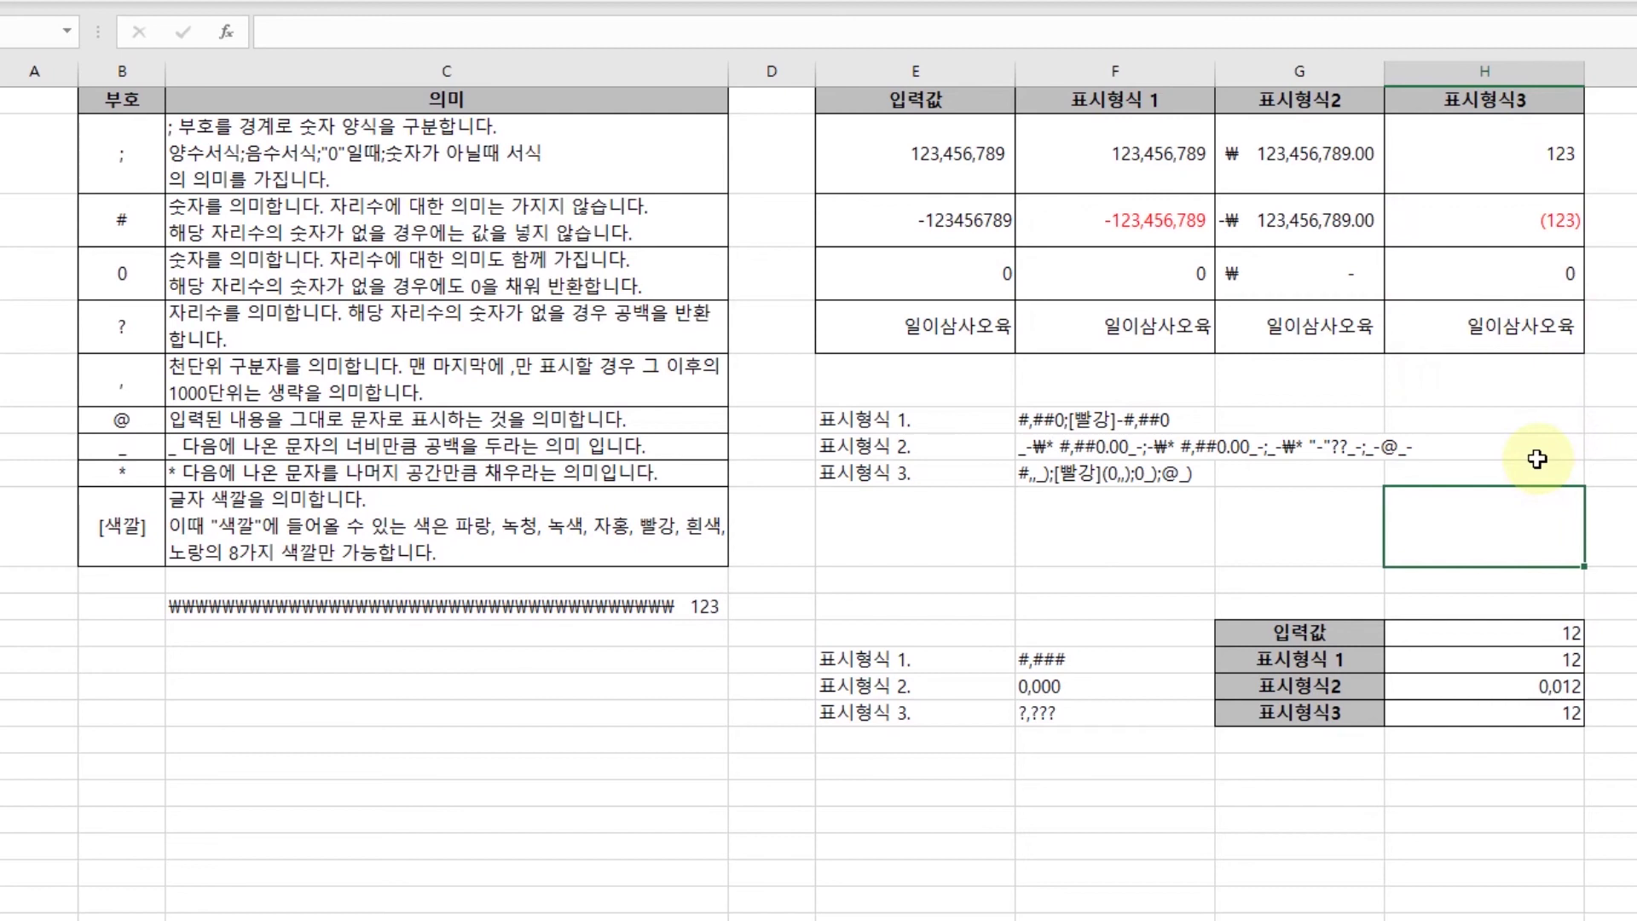
{"action": "left_click", "coordinate": [943, 151]}
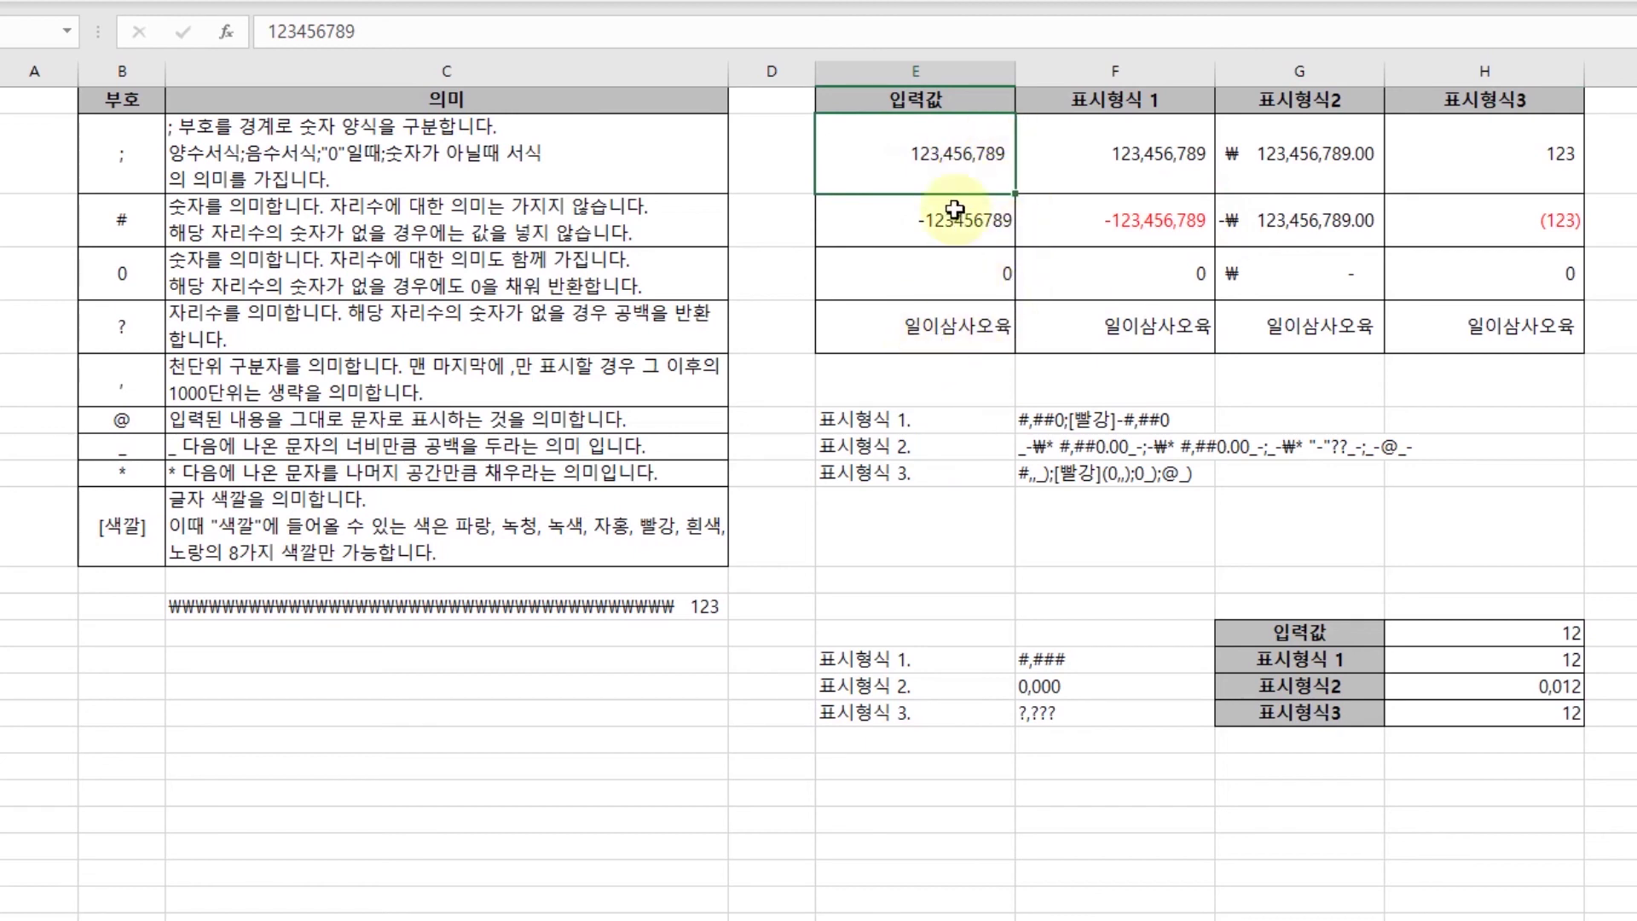
{"action": "left_click", "coordinate": [937, 162]}
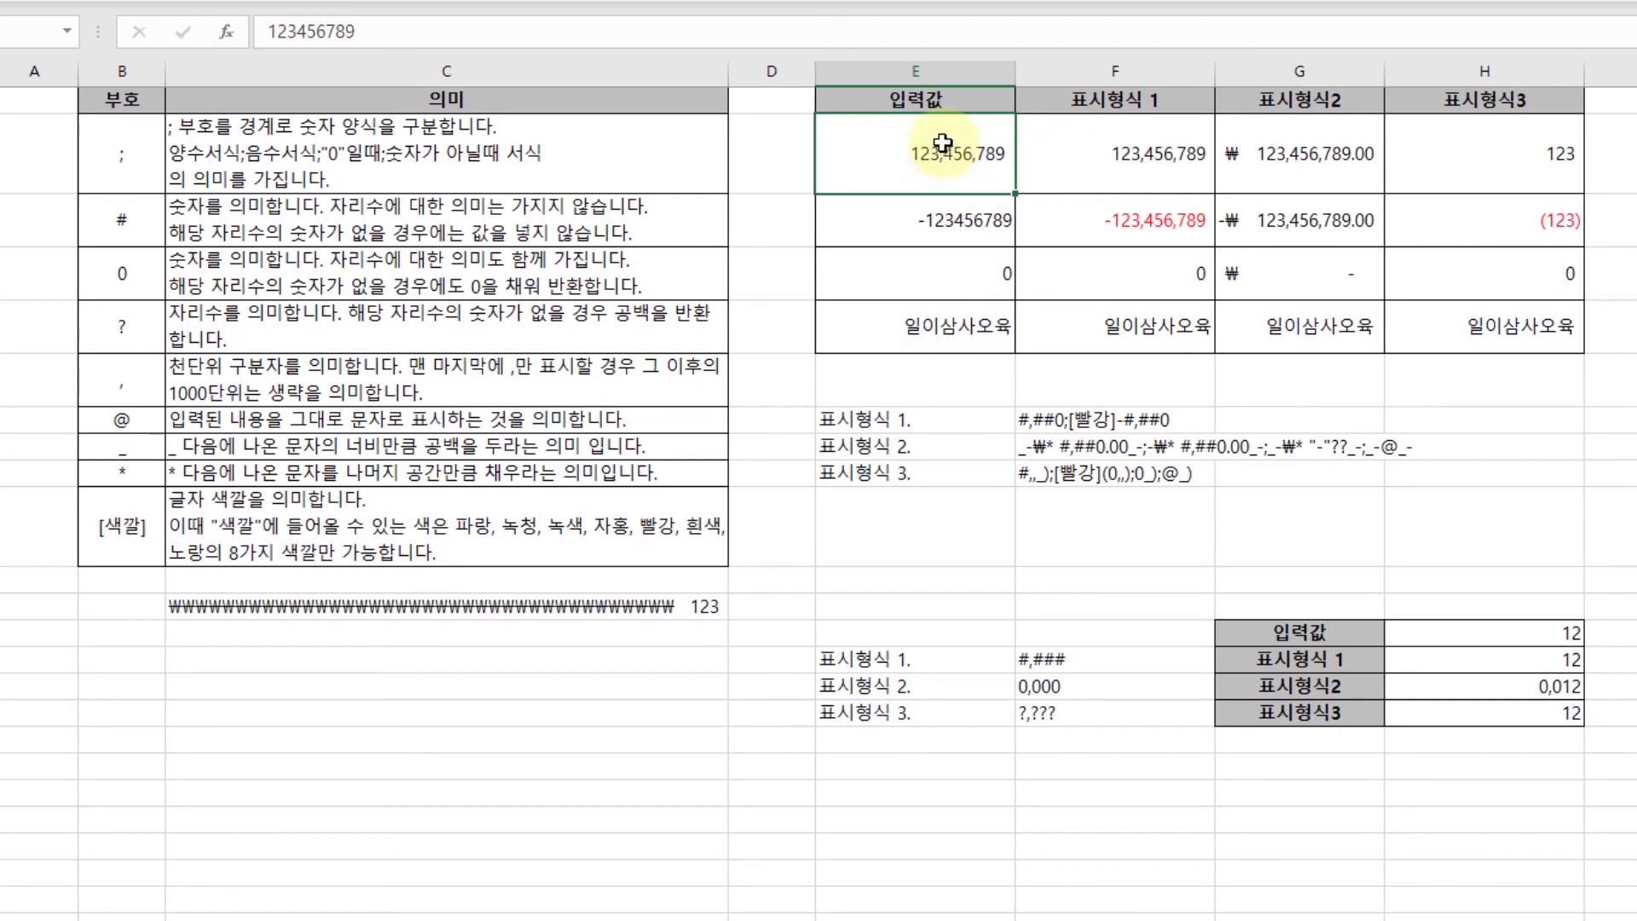
{"action": "left_click", "coordinate": [939, 225]}
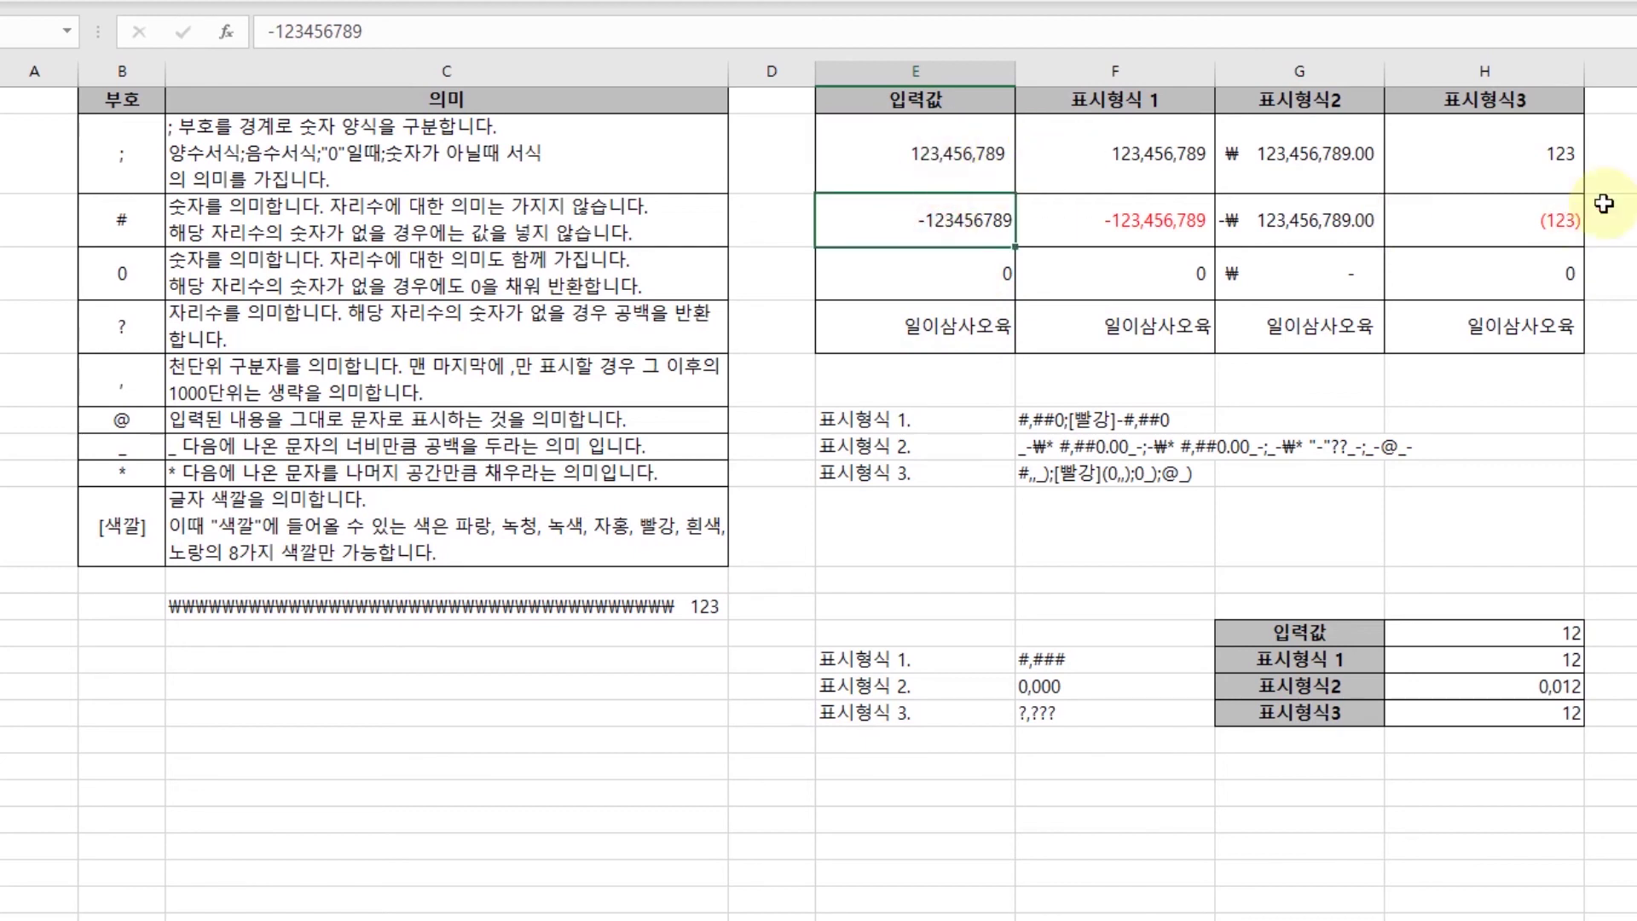
{"action": "key", "text": "Up"}
{"action": "key", "text": "Down"}
{"action": "key", "text": "Up"}
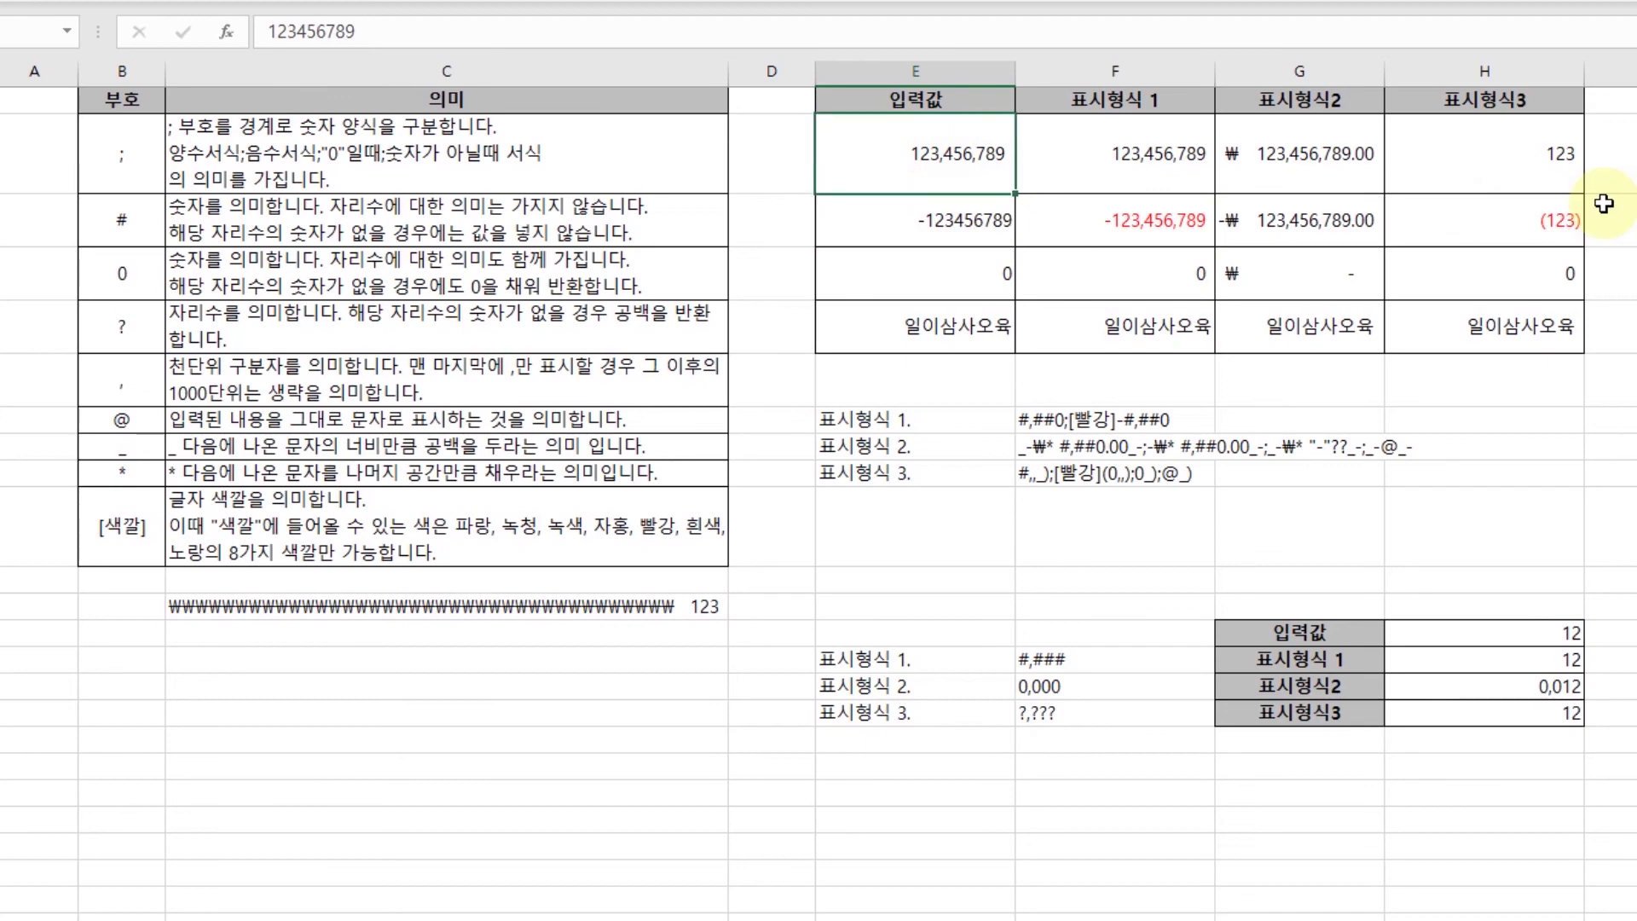
- Delete the trailing _- spacing from the positive section of the first input value's custom code and apply the change
{"action": "key", "text": "ctrl+1"}
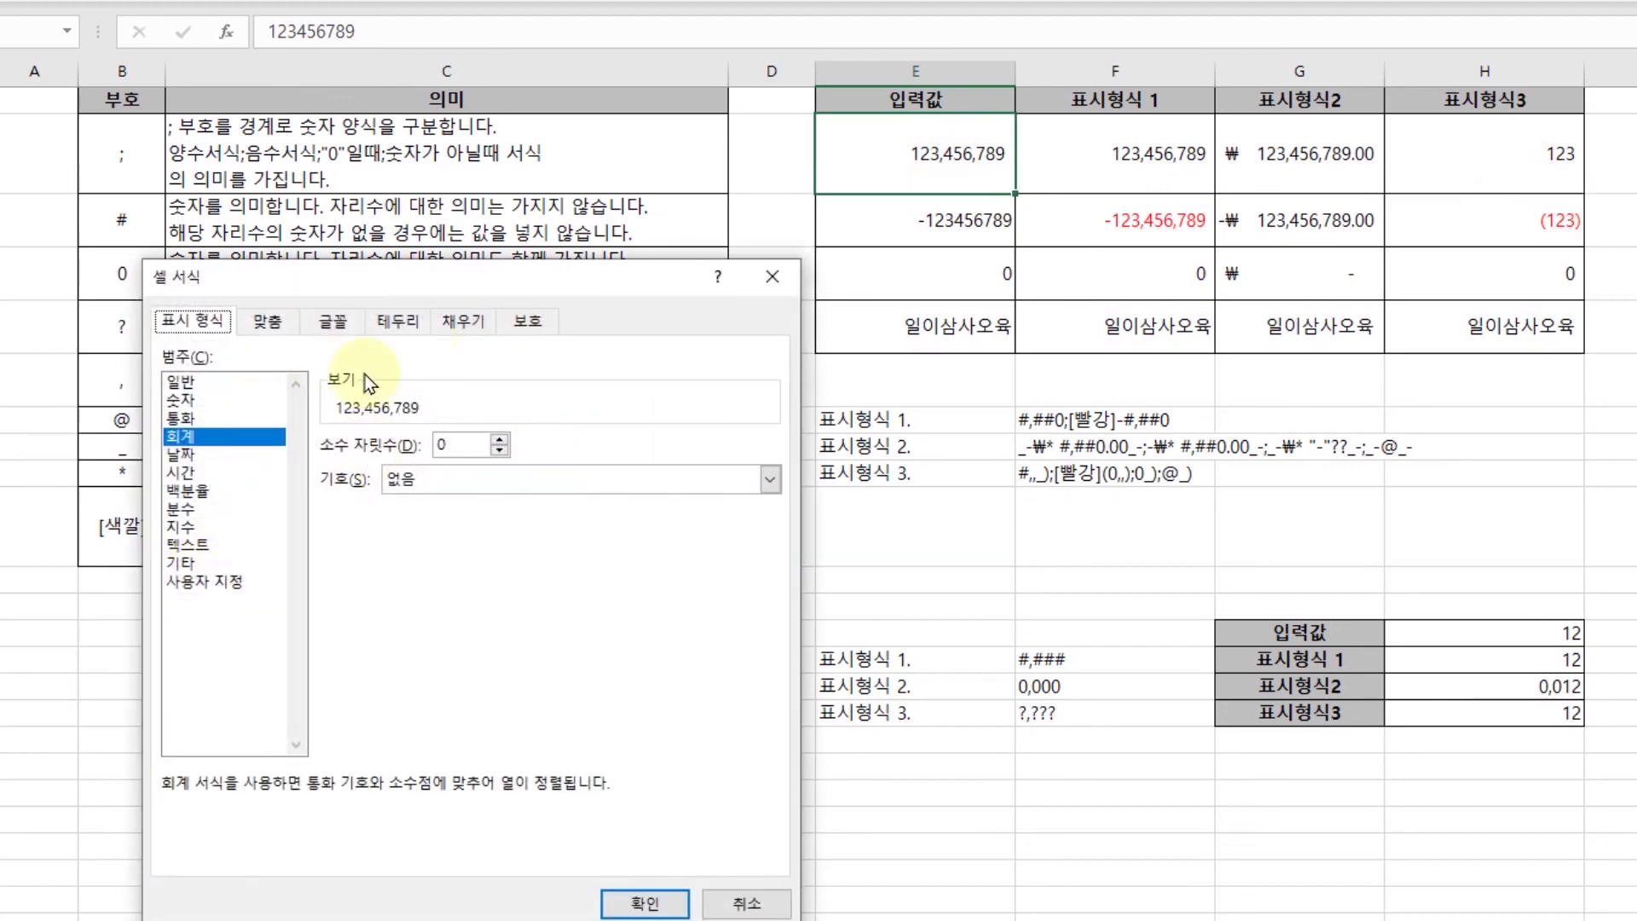
{"action": "left_click", "coordinate": [209, 582]}
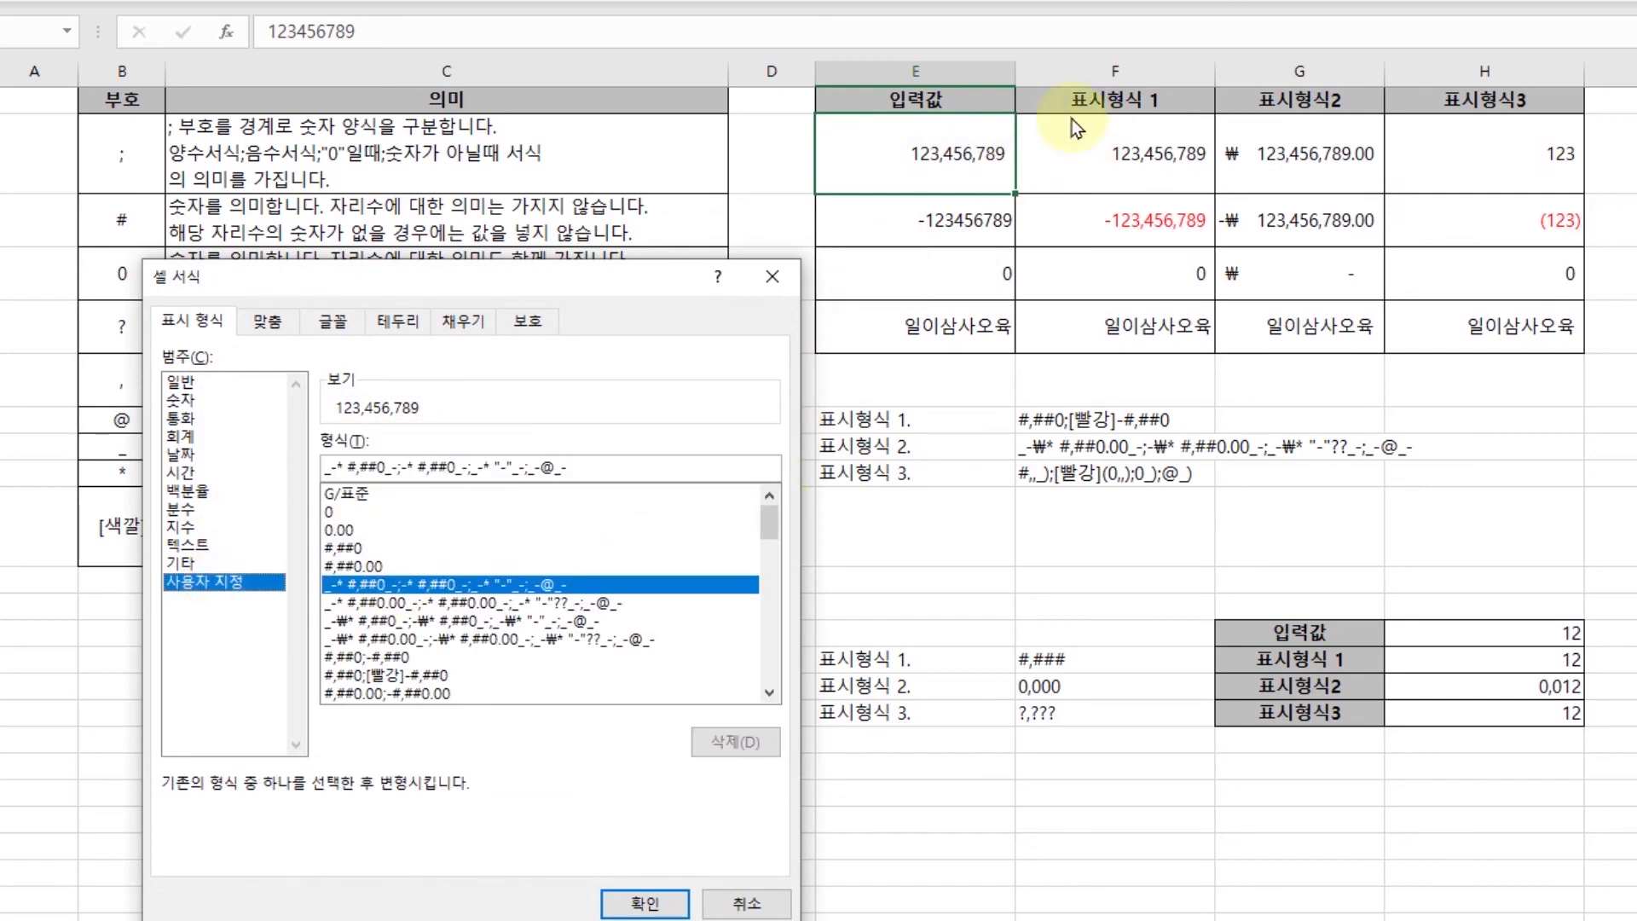
{"action": "left_click", "coordinate": [326, 467]}
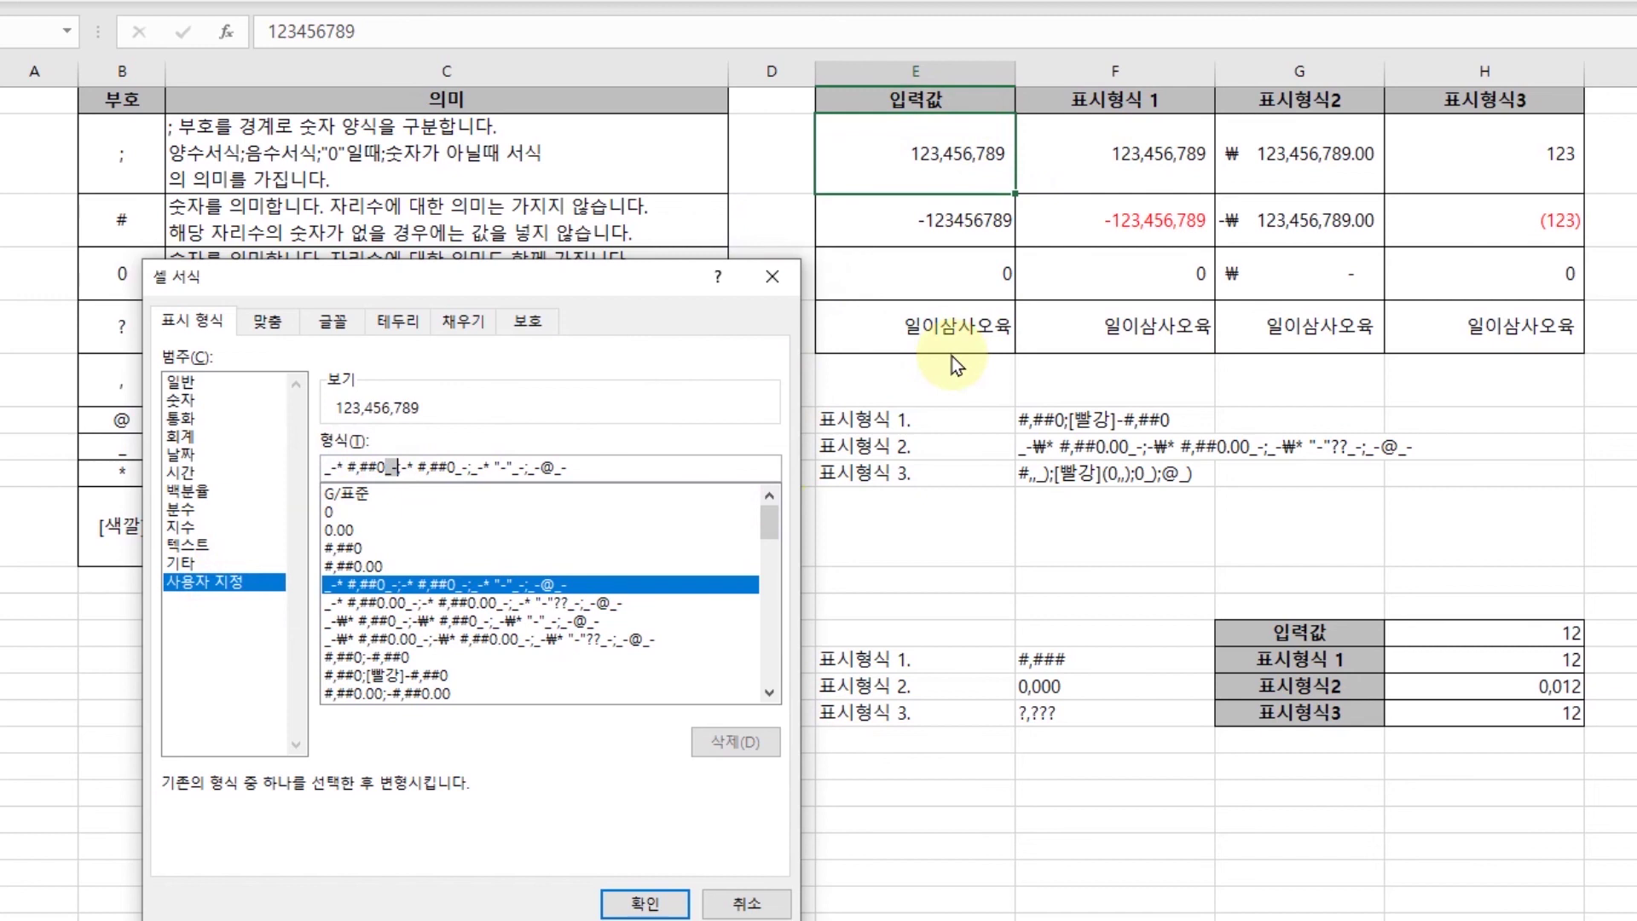
{"action": "key", "text": "BackSpace"}
{"action": "key", "text": "BackSpace"}
{"action": "key", "text": "BackSpace"}
{"action": "key", "text": "Return"}
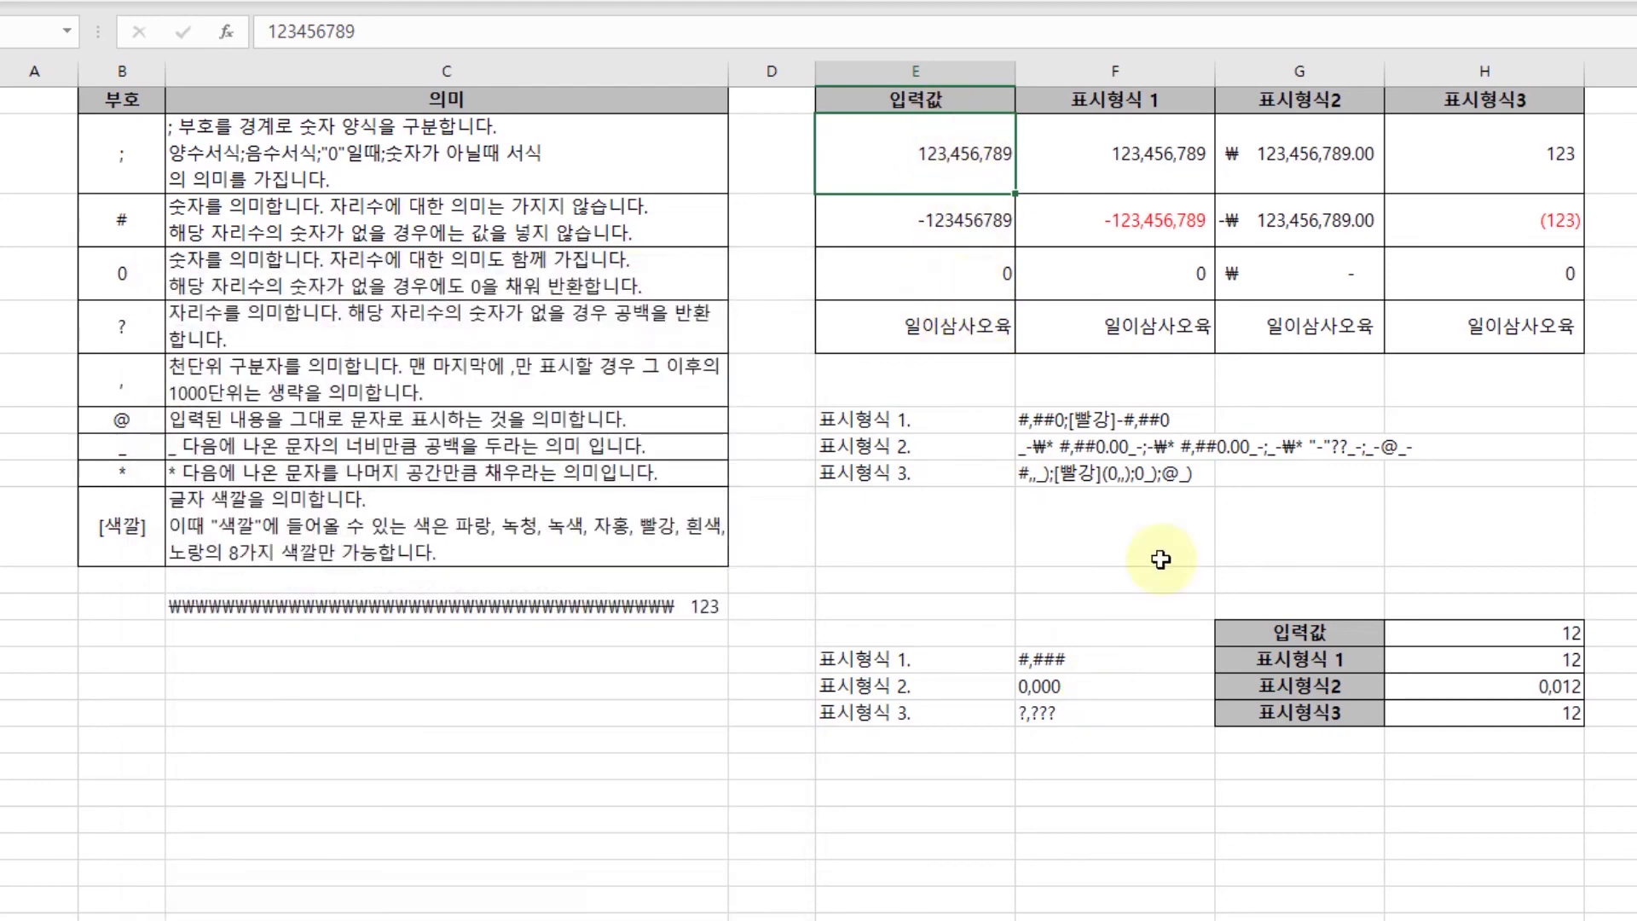
- Copy the three numeric 표시형식2 values onto a new slide in PowerPoint and narrow the pasted table
{"action": "left_click_drag", "start_coordinate": [1294, 171], "coordinate": [1311, 264]}
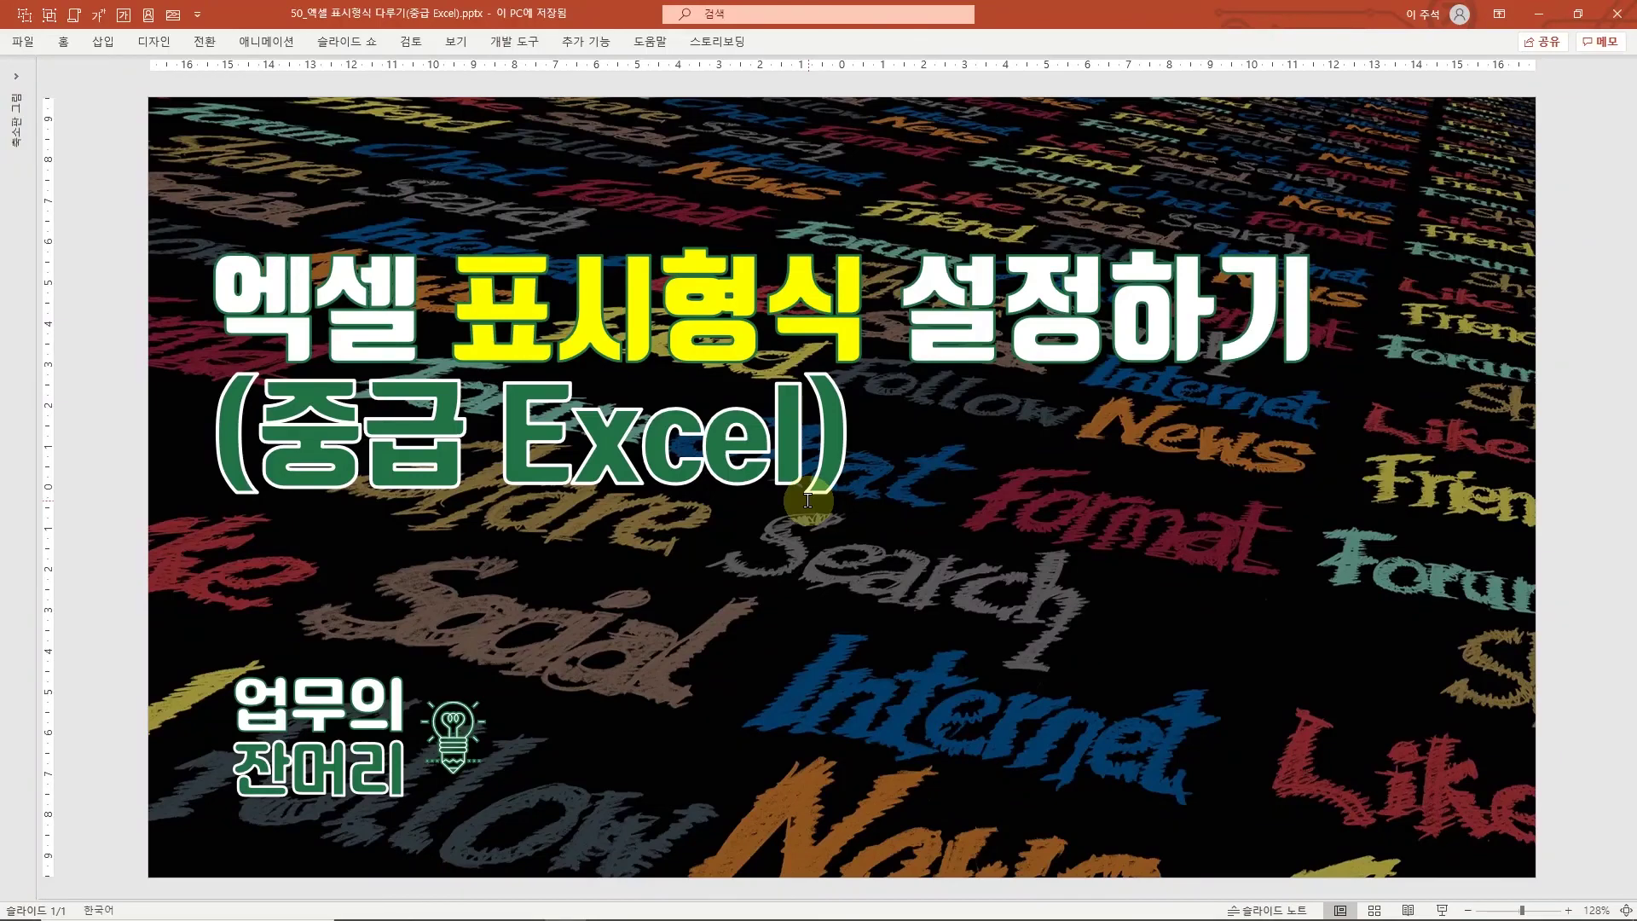
{"action": "key", "text": "ctrl+m"}
{"action": "key", "text": "ctrl+v"}
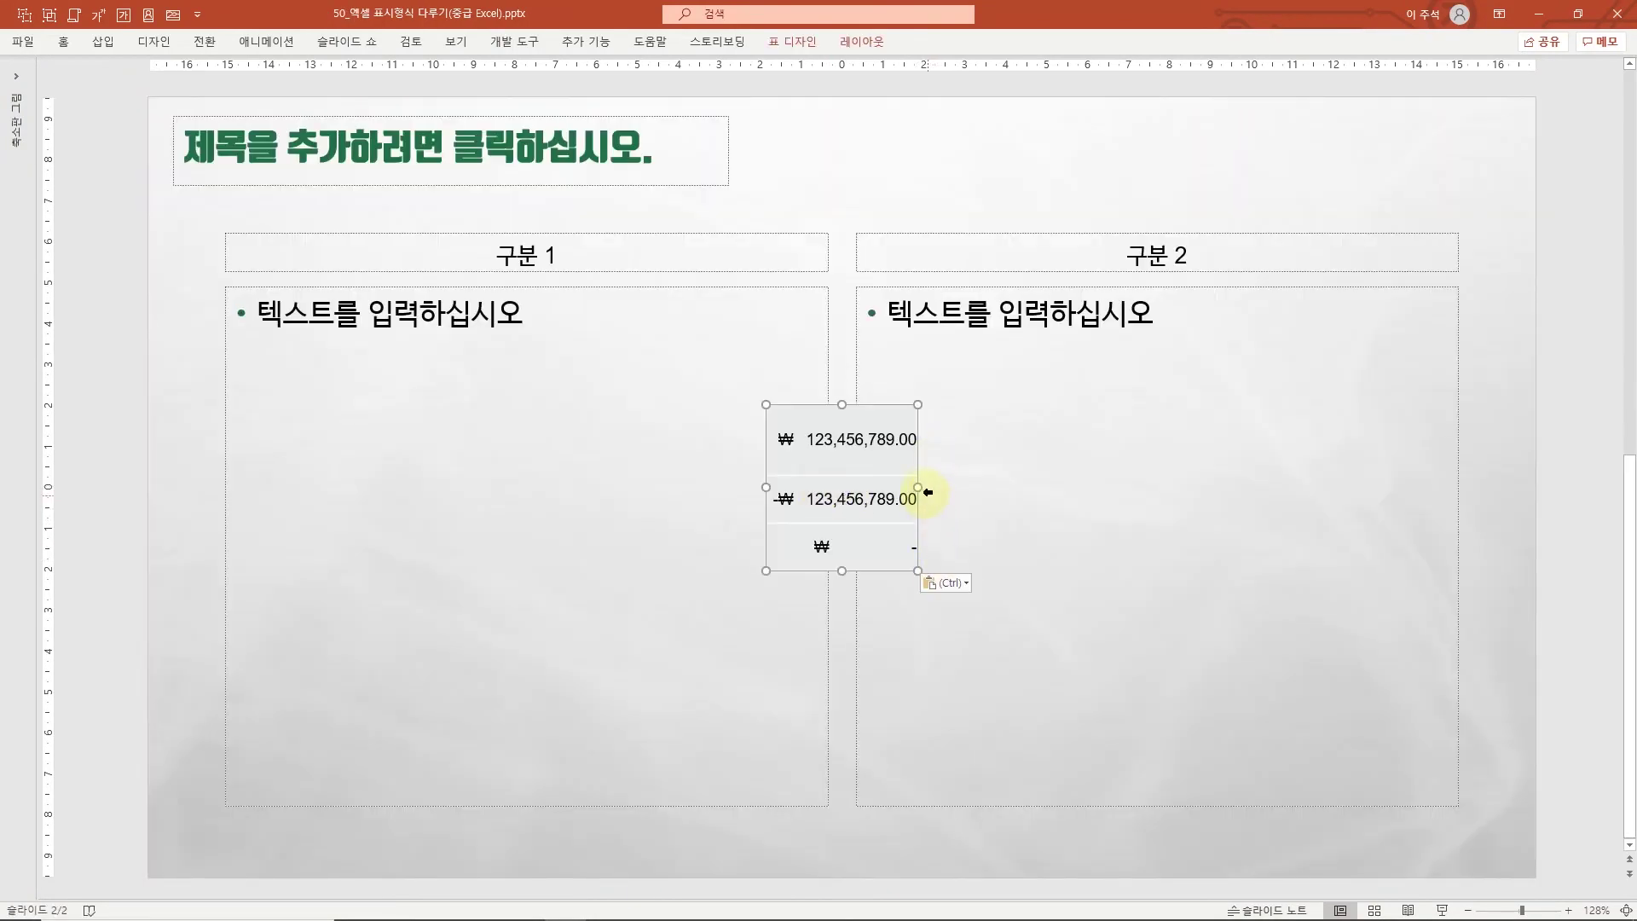
{"action": "left_click_drag", "start_coordinate": [918, 487], "coordinate": [889, 488]}
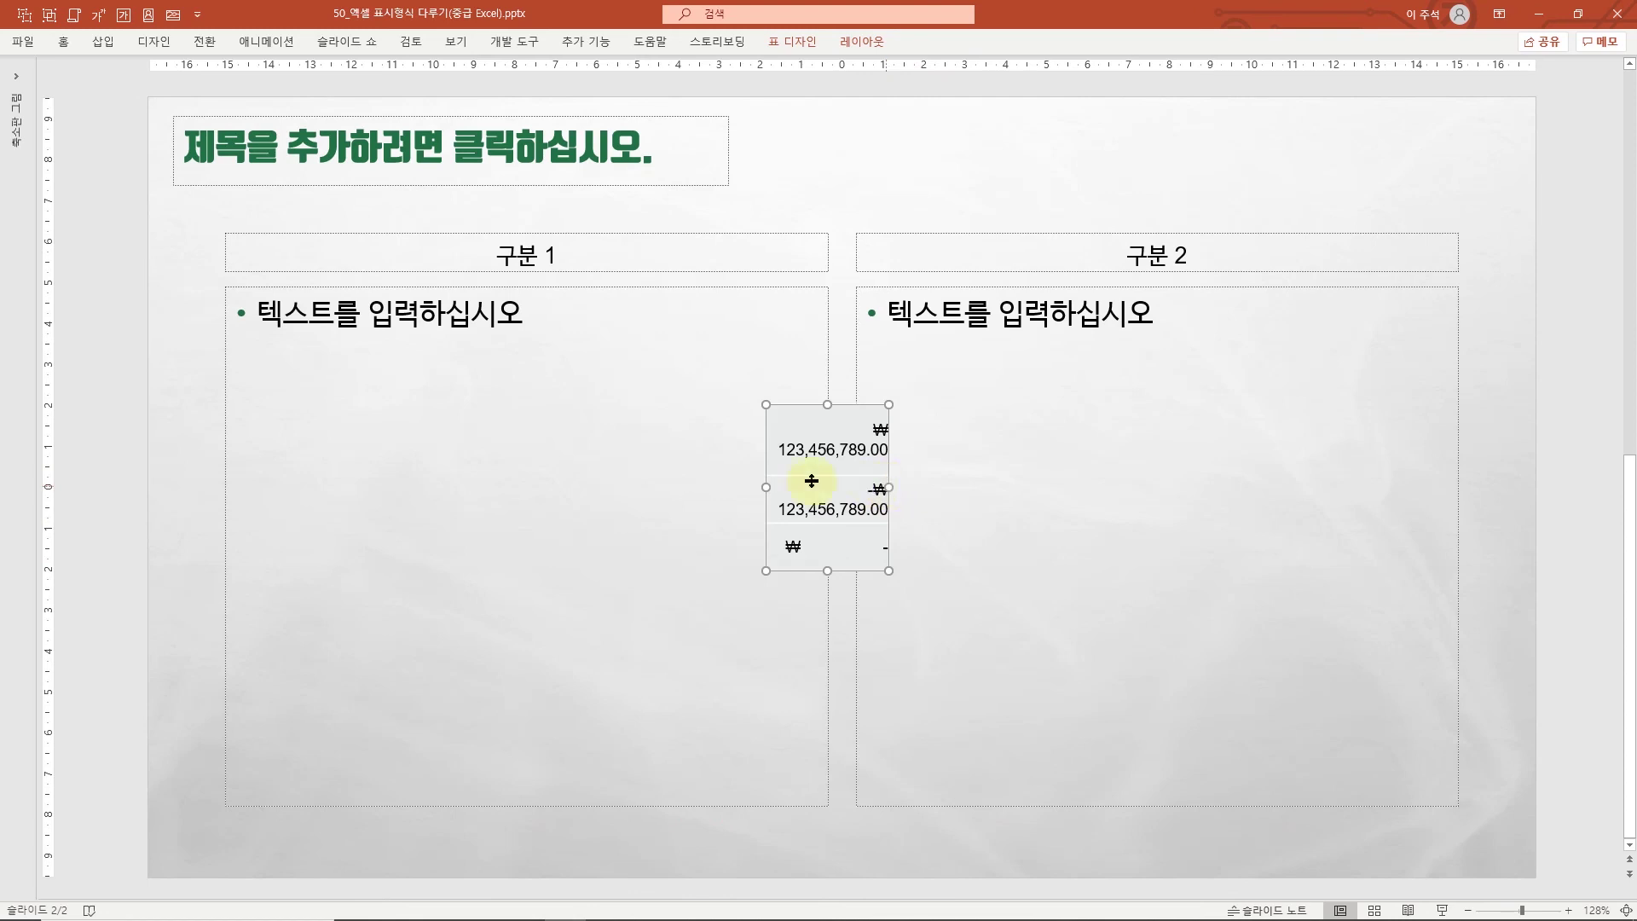
{"action": "left_click", "coordinate": [787, 439]}
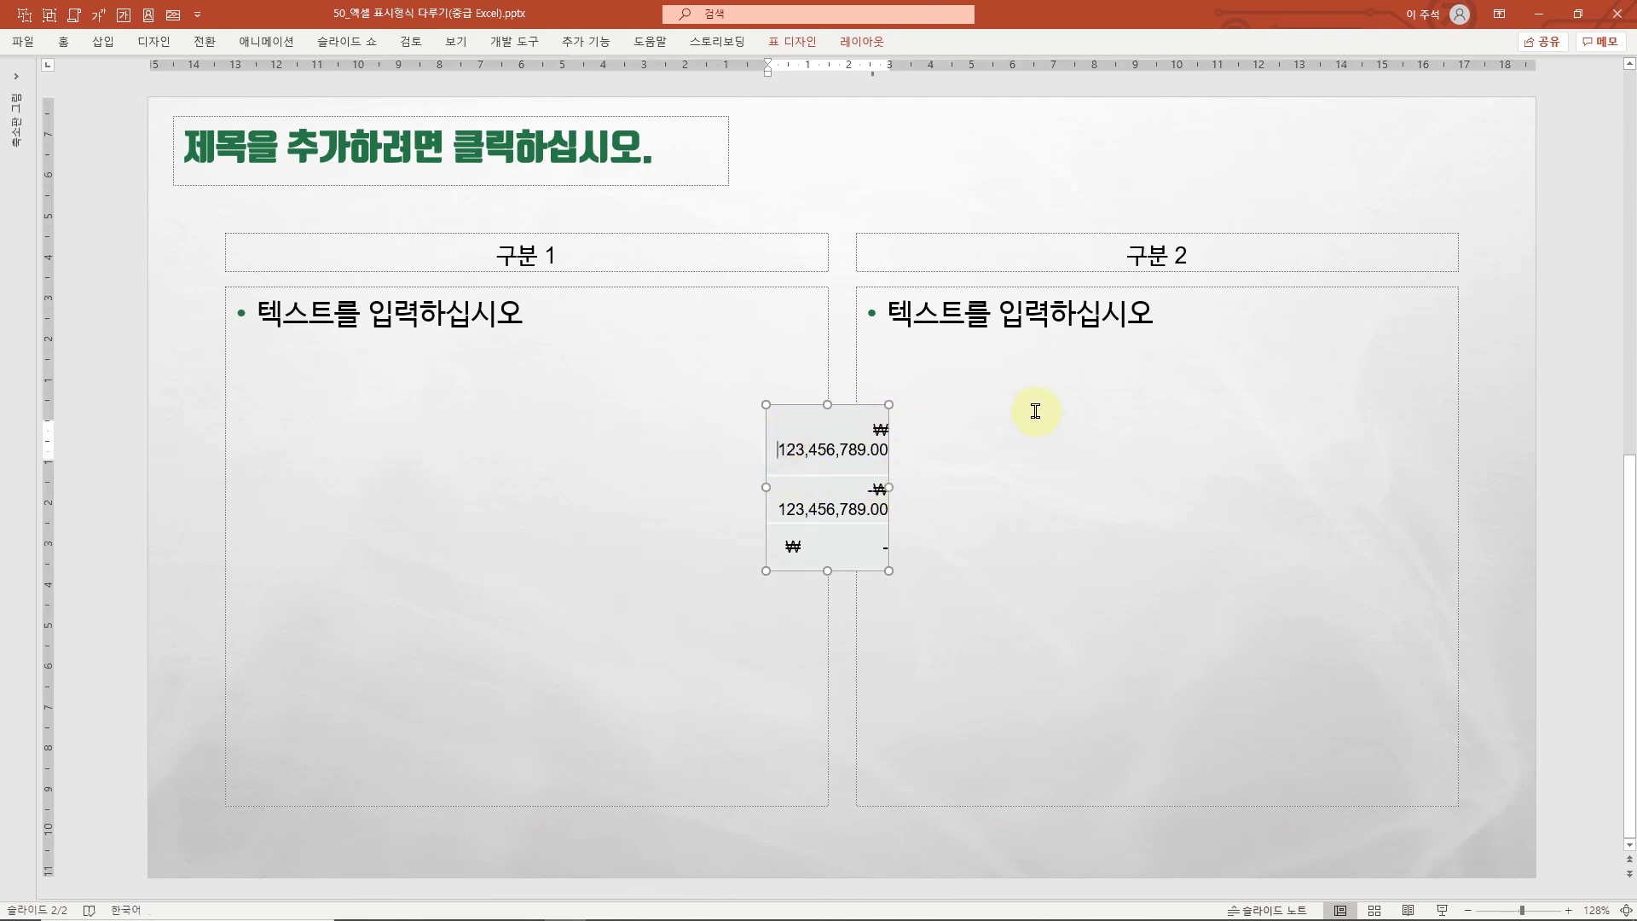
- Return to Excel and delete the "* " space fill from the positive and negative sections of the three selected 표시형식2 values' custom code
{"action": "key", "text": "alt+Tab"}
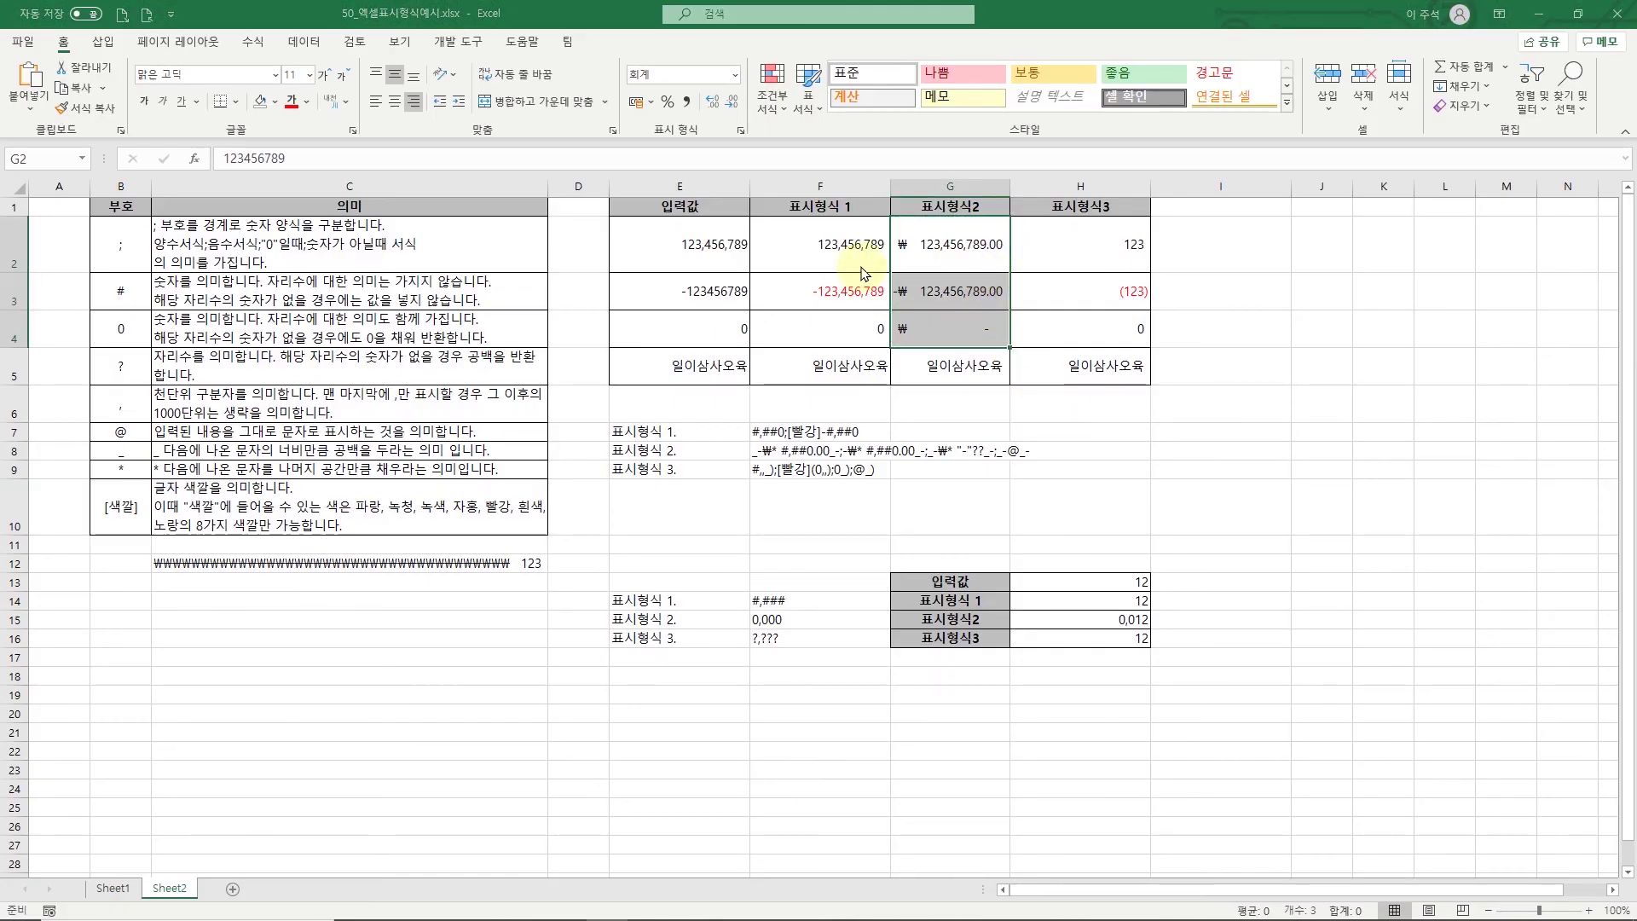
{"action": "key", "text": "ctrl+1"}
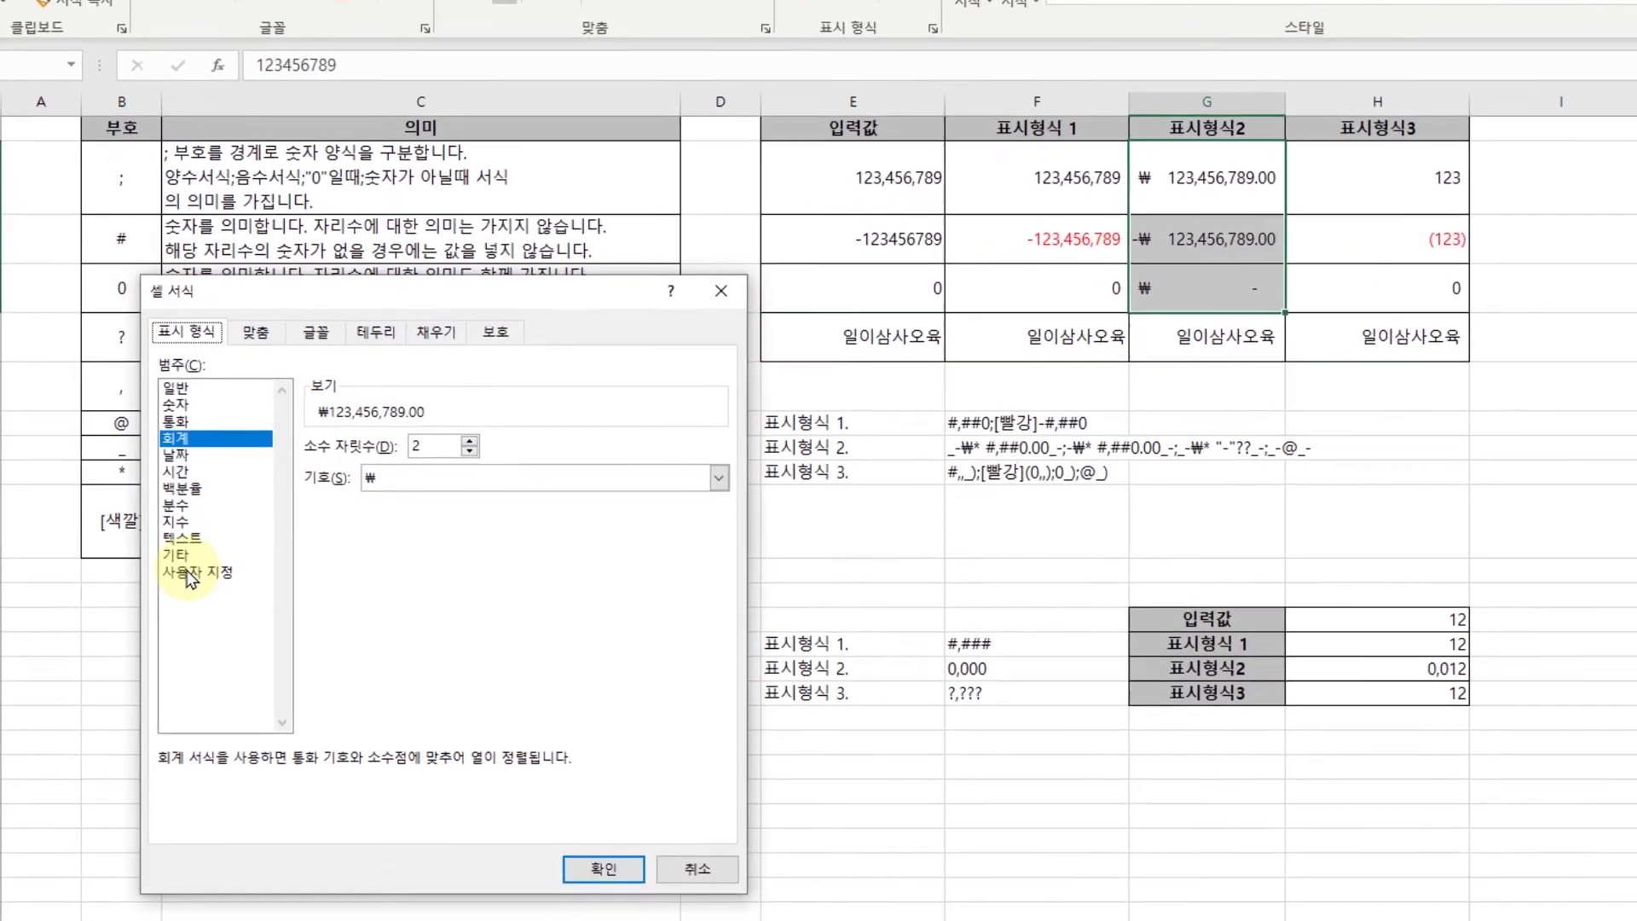
{"action": "left_click", "coordinate": [189, 578]}
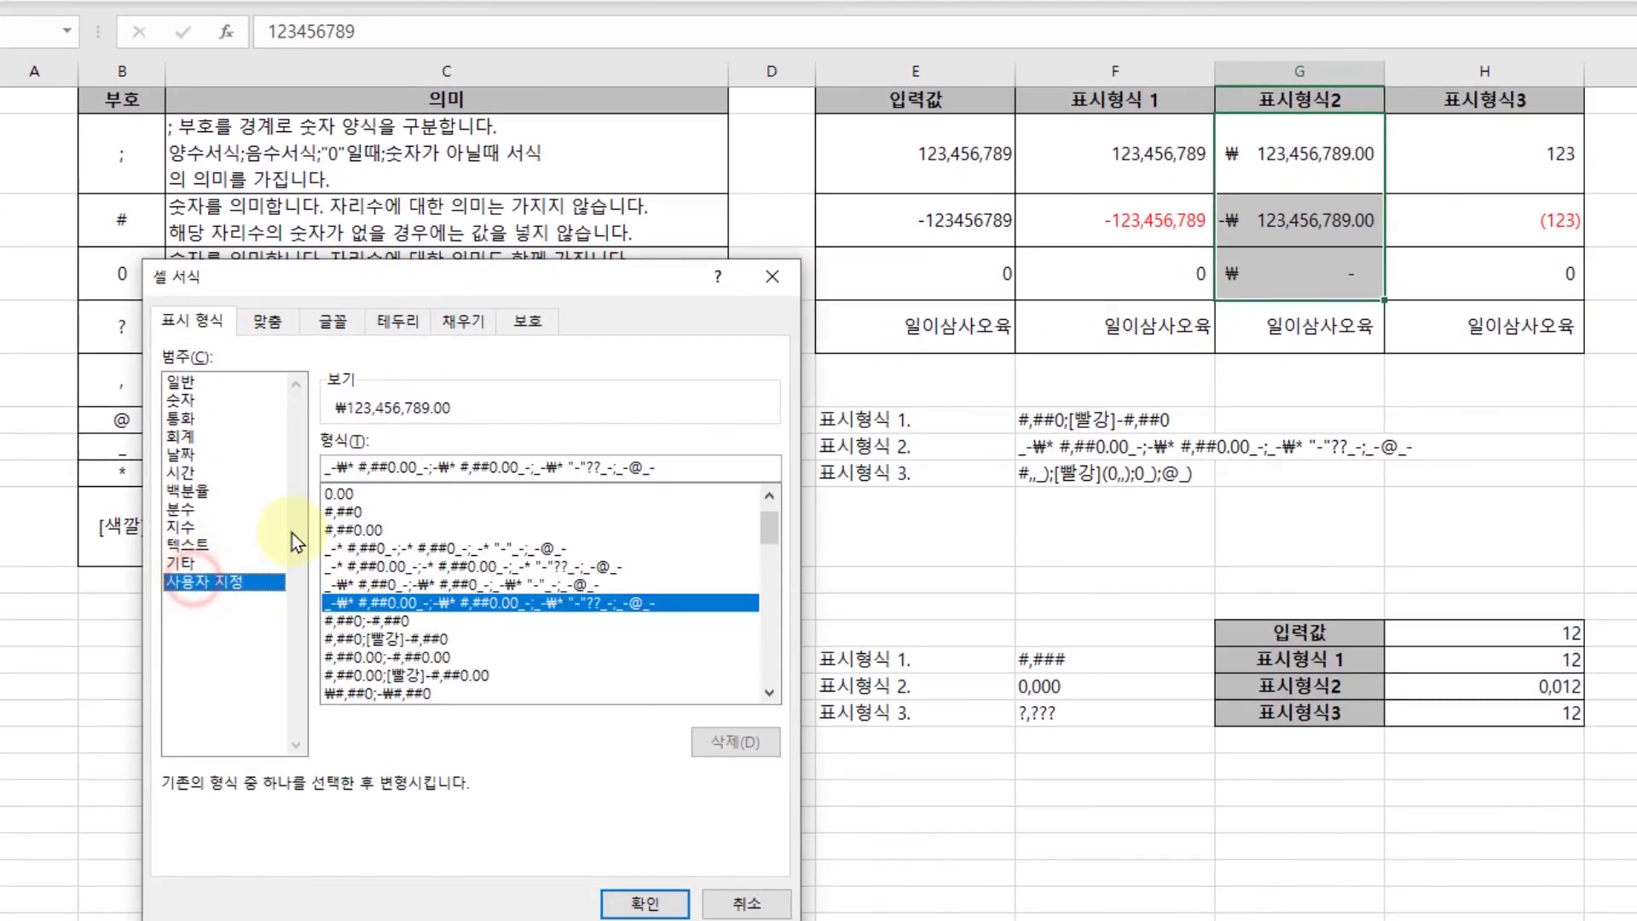
{"action": "left_click", "coordinate": [439, 467]}
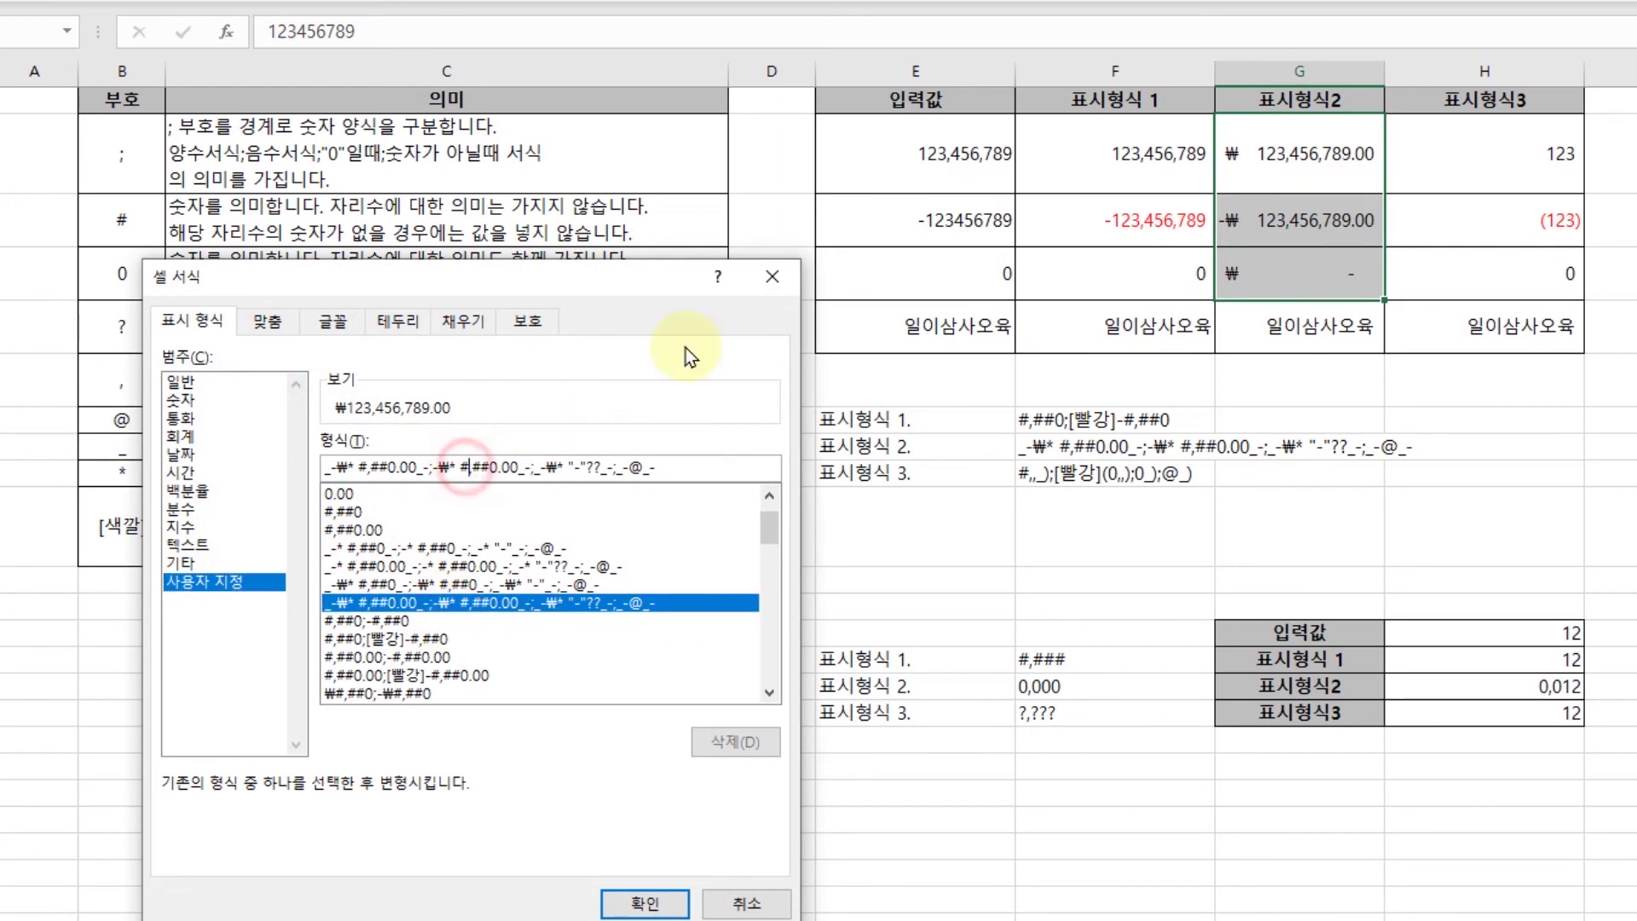
{"action": "key", "text": "shift+Left"}
{"action": "key", "text": "shift+Left"}
{"action": "key", "text": "shift+Left"}
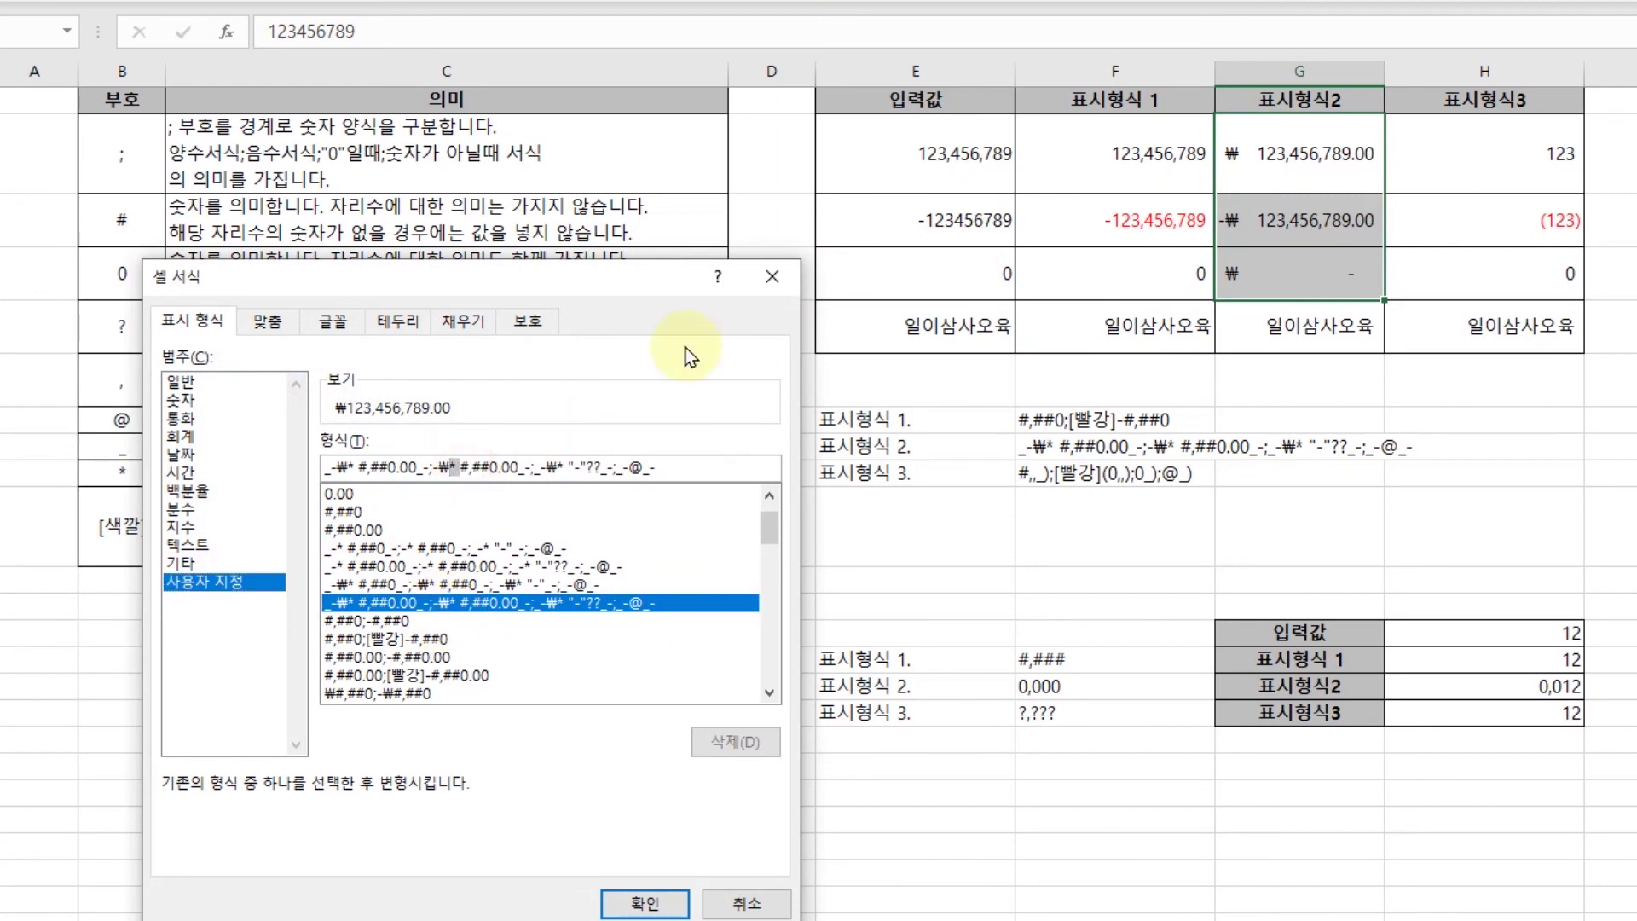
{"action": "key", "text": "Delete"}
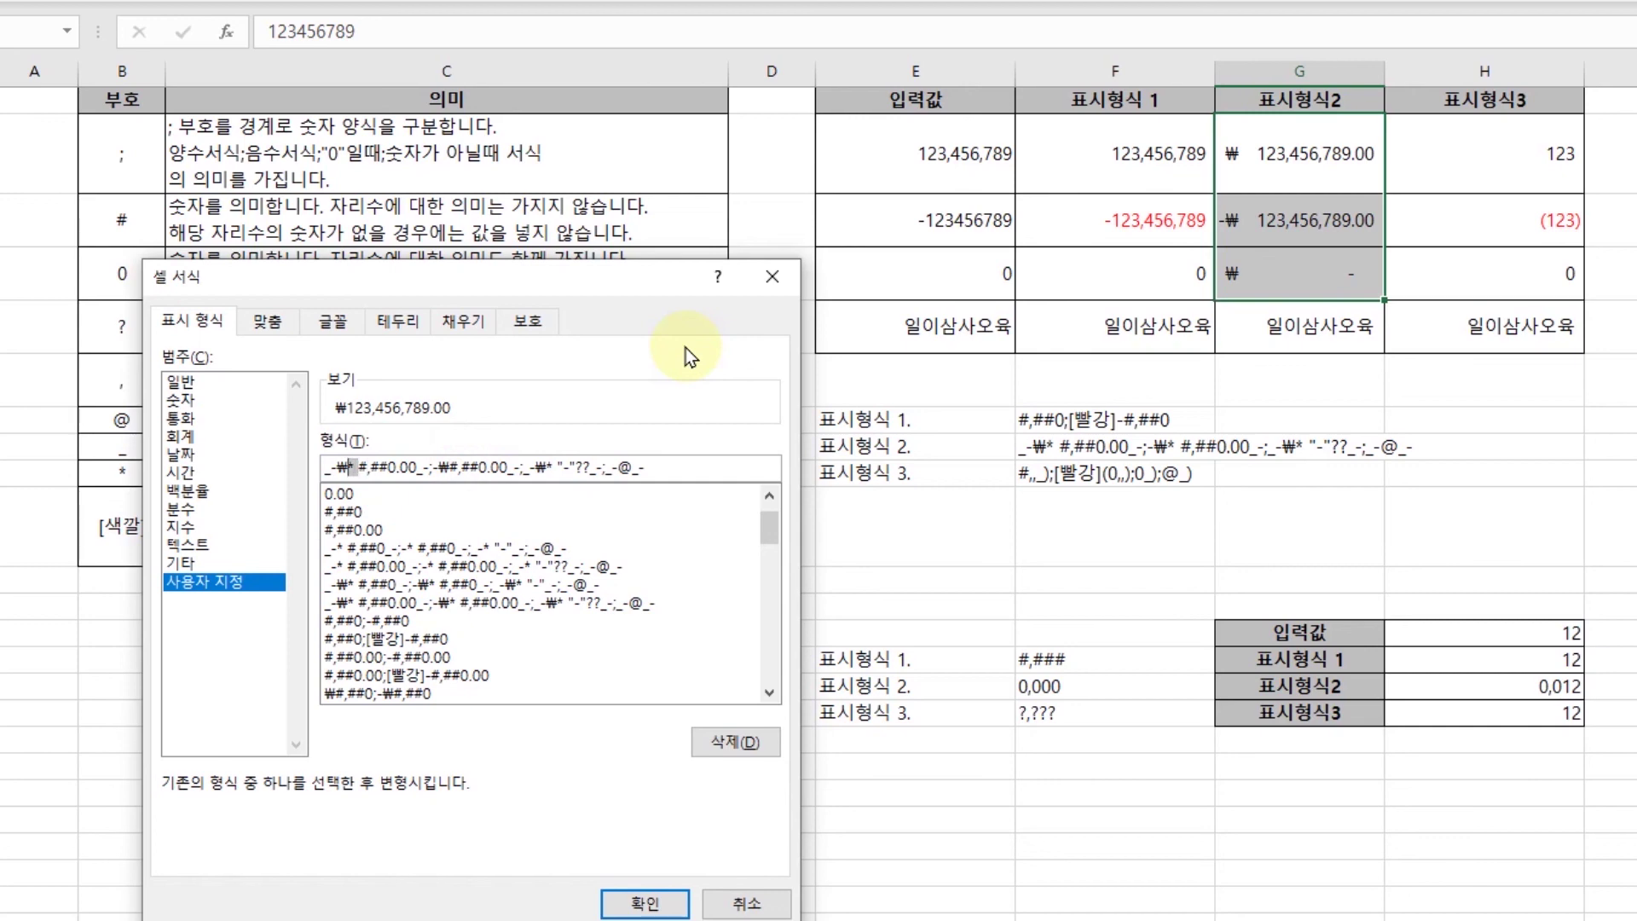
{"action": "key", "text": "Delete"}
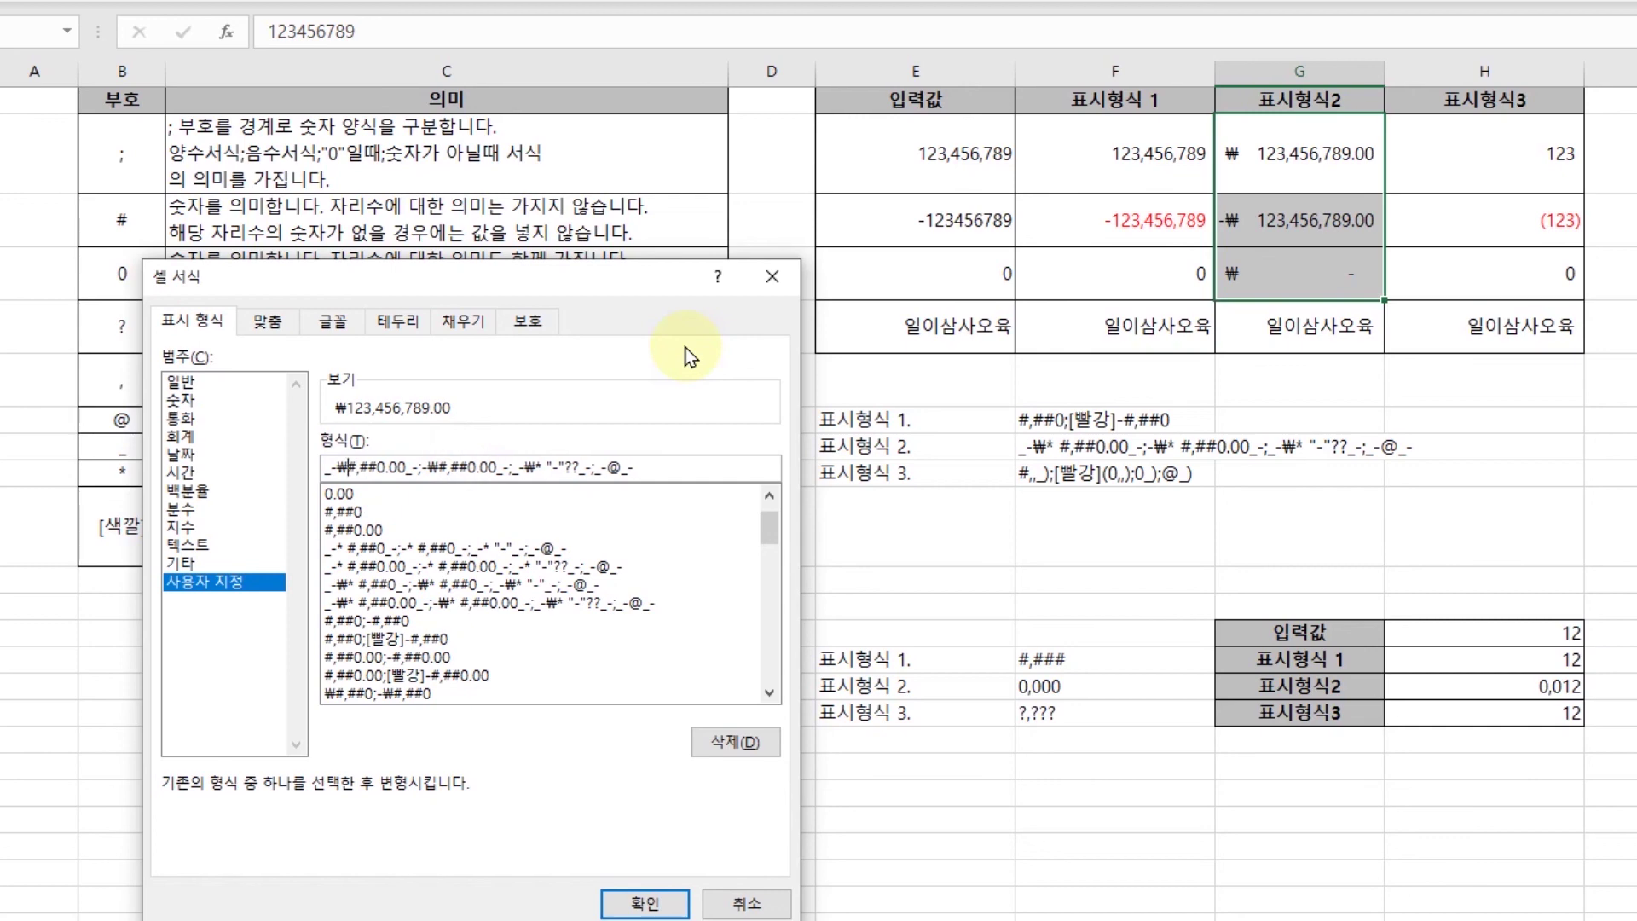
{"action": "key", "text": "Return"}
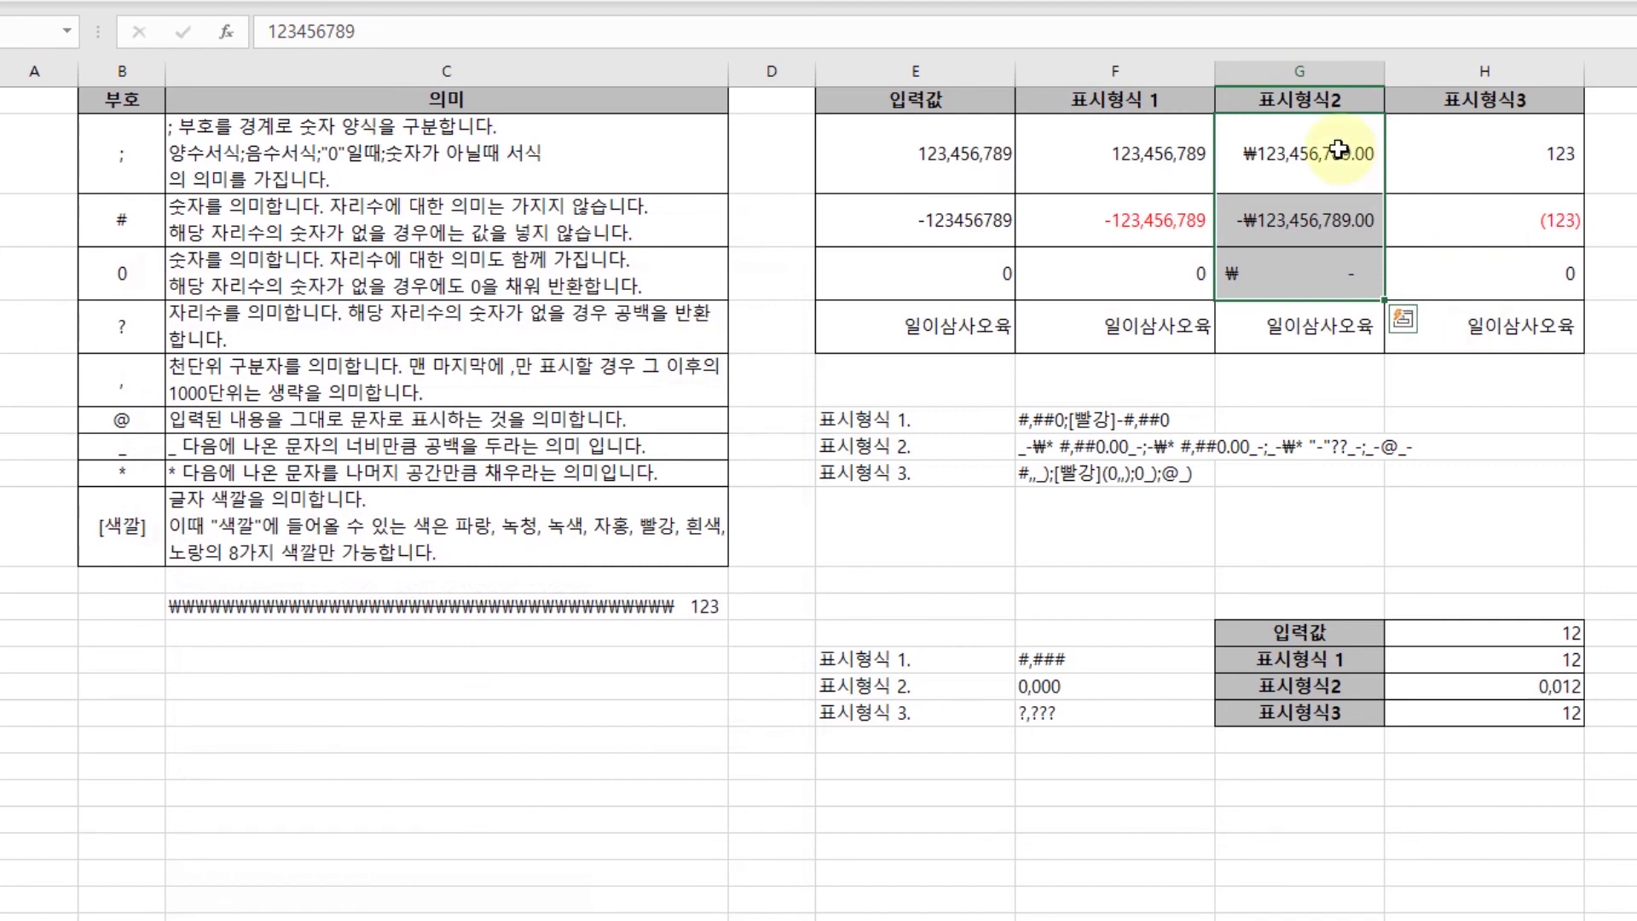
- Copy the three reformatted 표시형식2 values onto the PowerPoint slide and move the pasted table into the 구분 1 area, apart from the earlier table
{"action": "left_click_drag", "start_coordinate": [1339, 150], "coordinate": [1249, 265]}
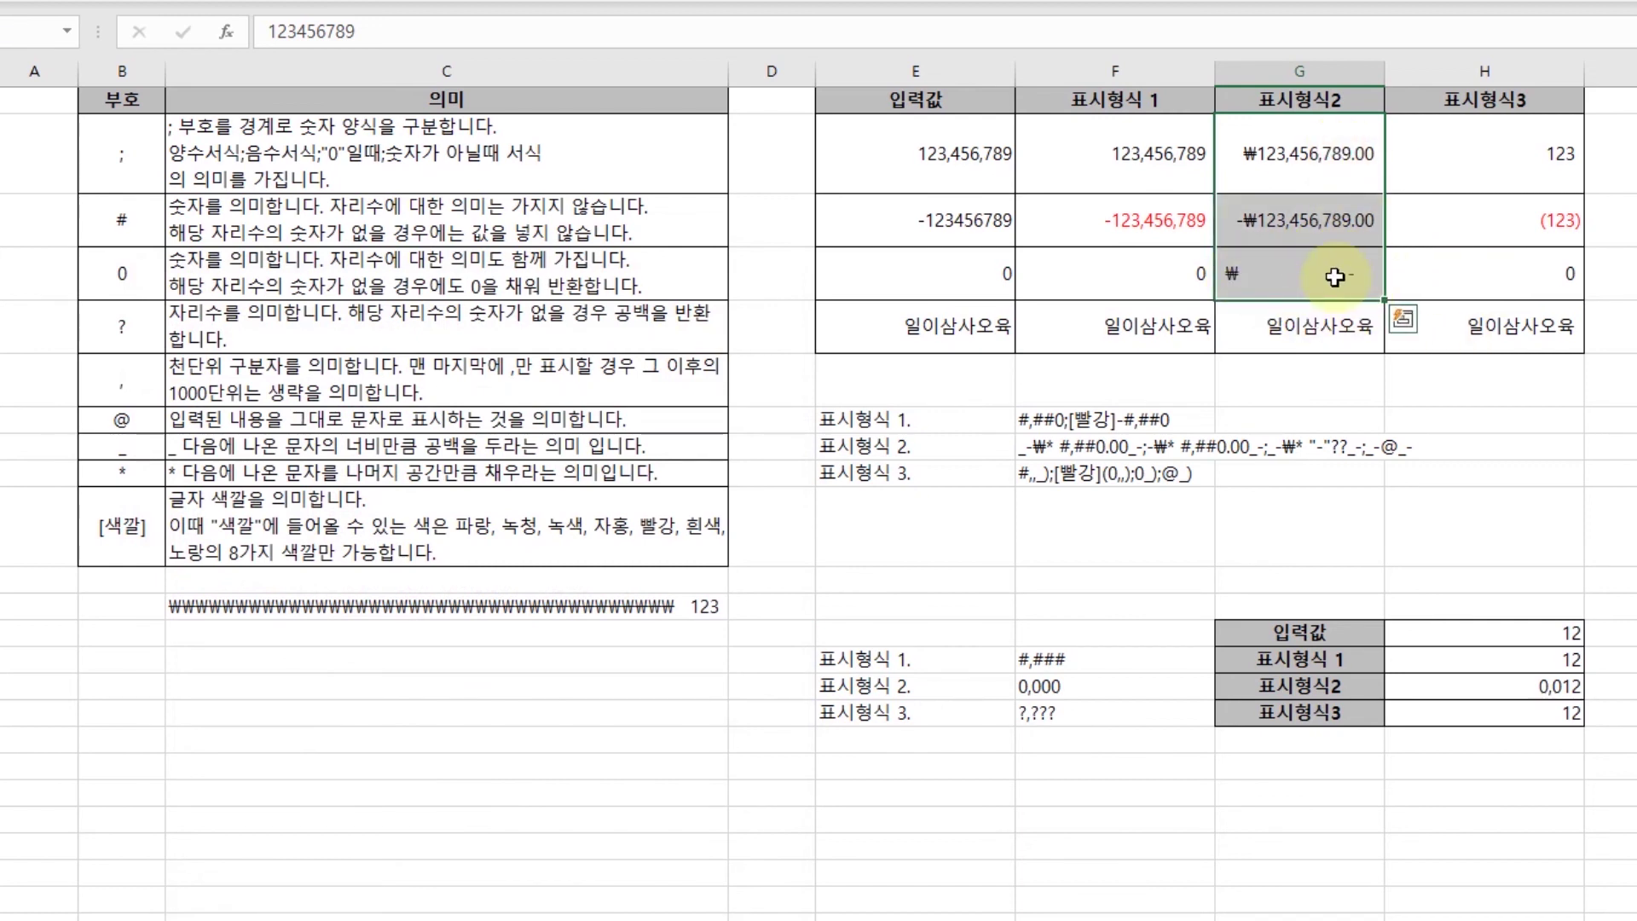
{"action": "key", "text": "ctrl+c"}
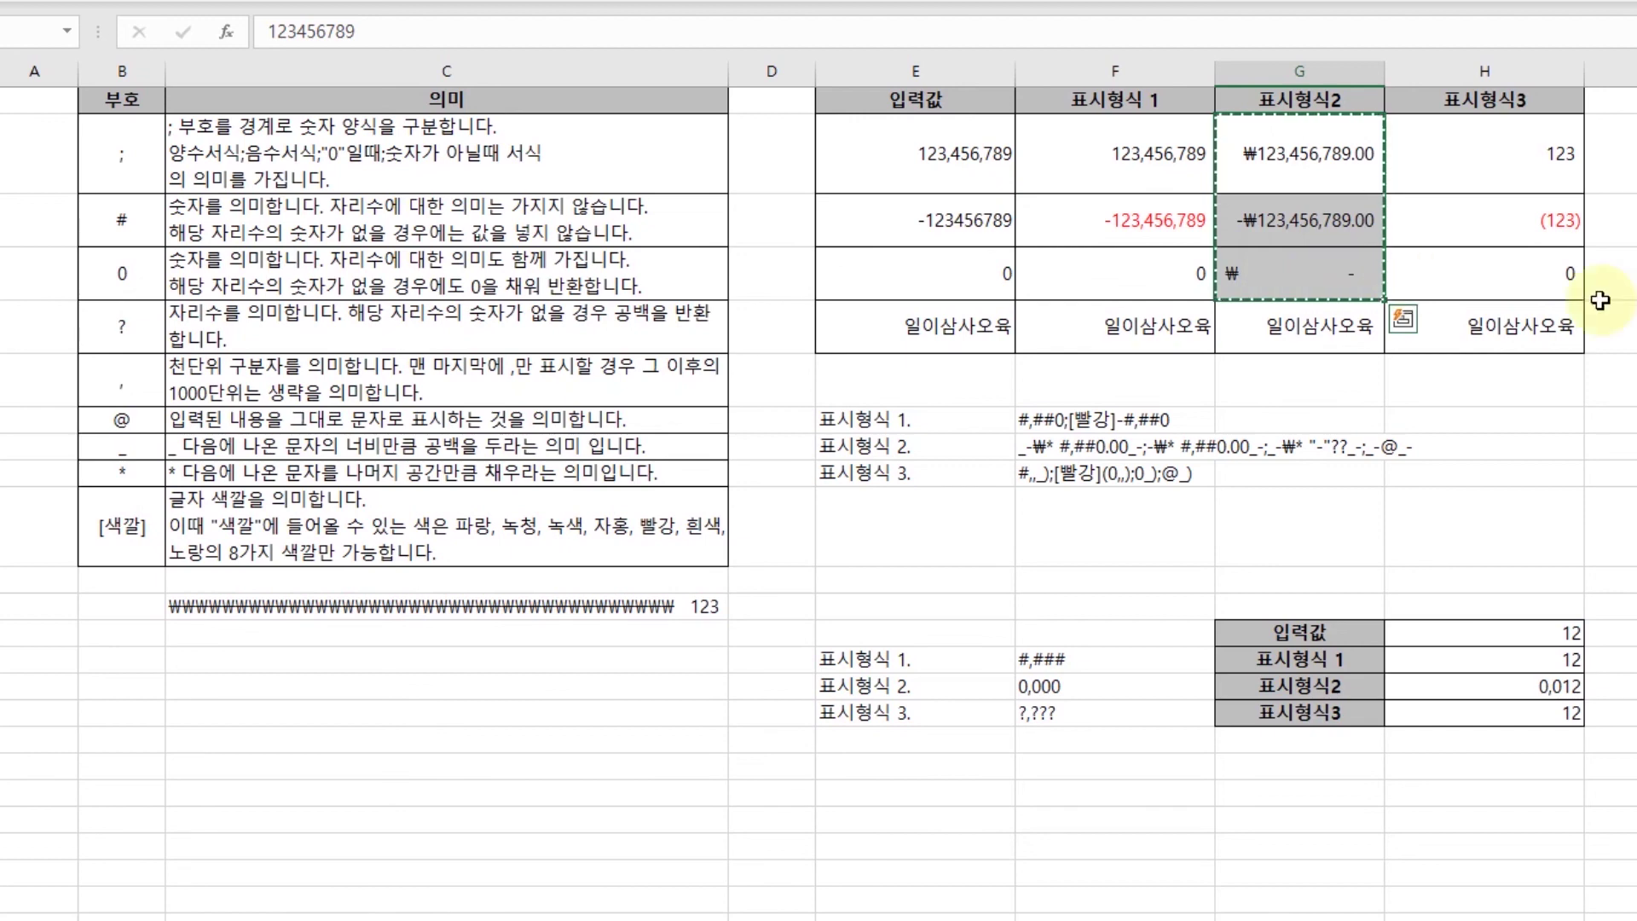
{"action": "key", "text": "alt+Tab"}
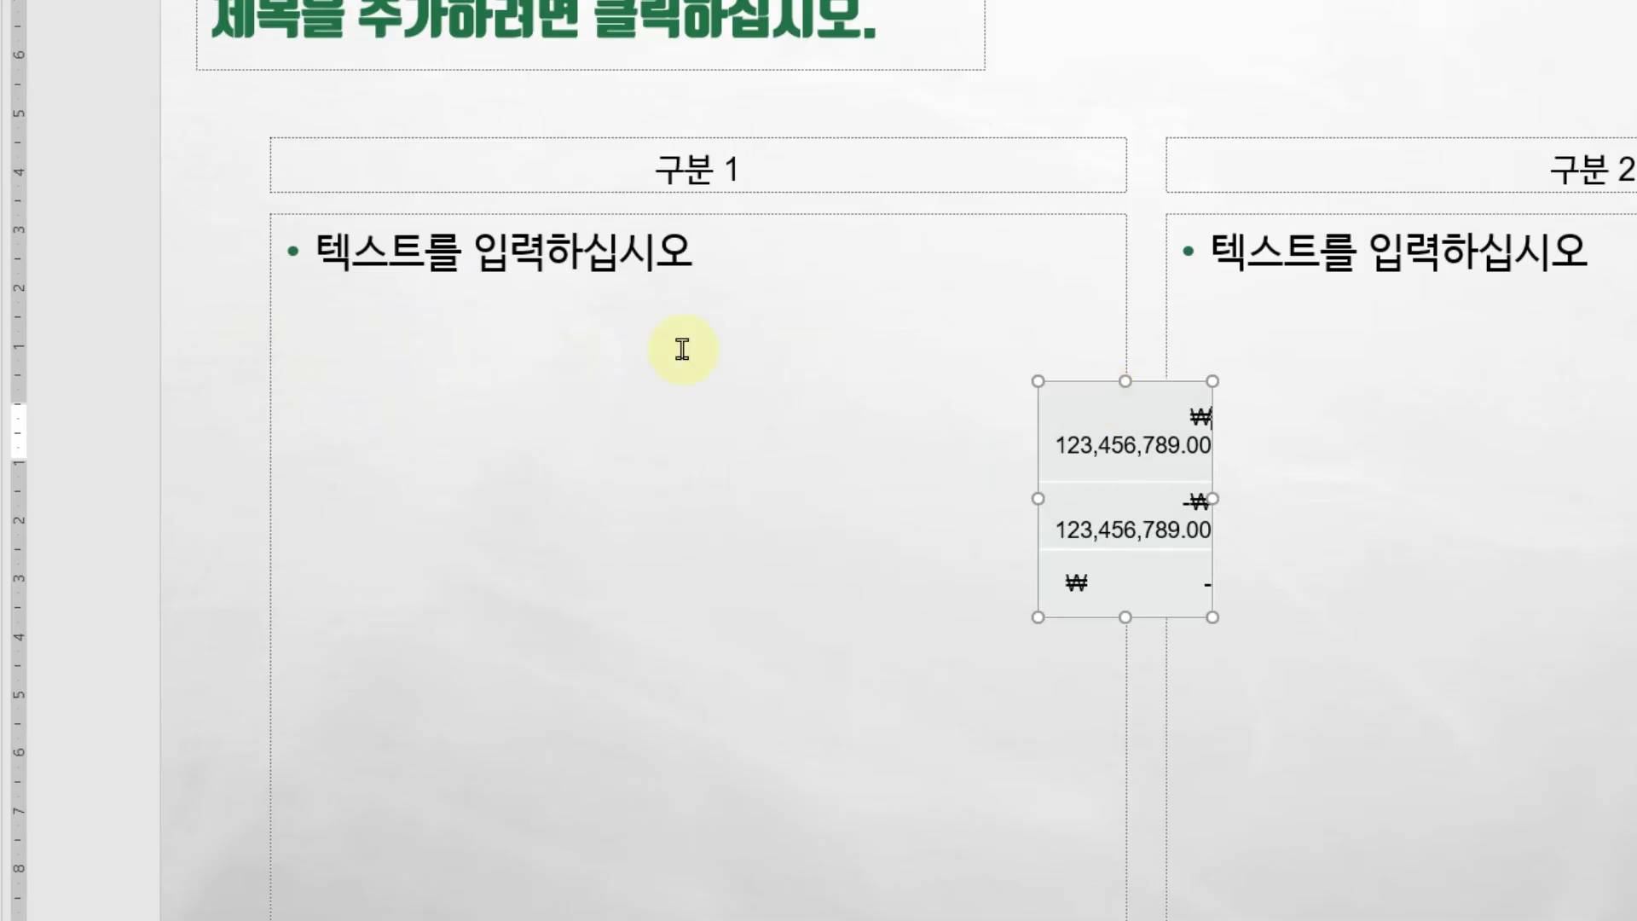
{"action": "left_click", "coordinate": [213, 372]}
{"action": "key", "text": "ctrl+v"}
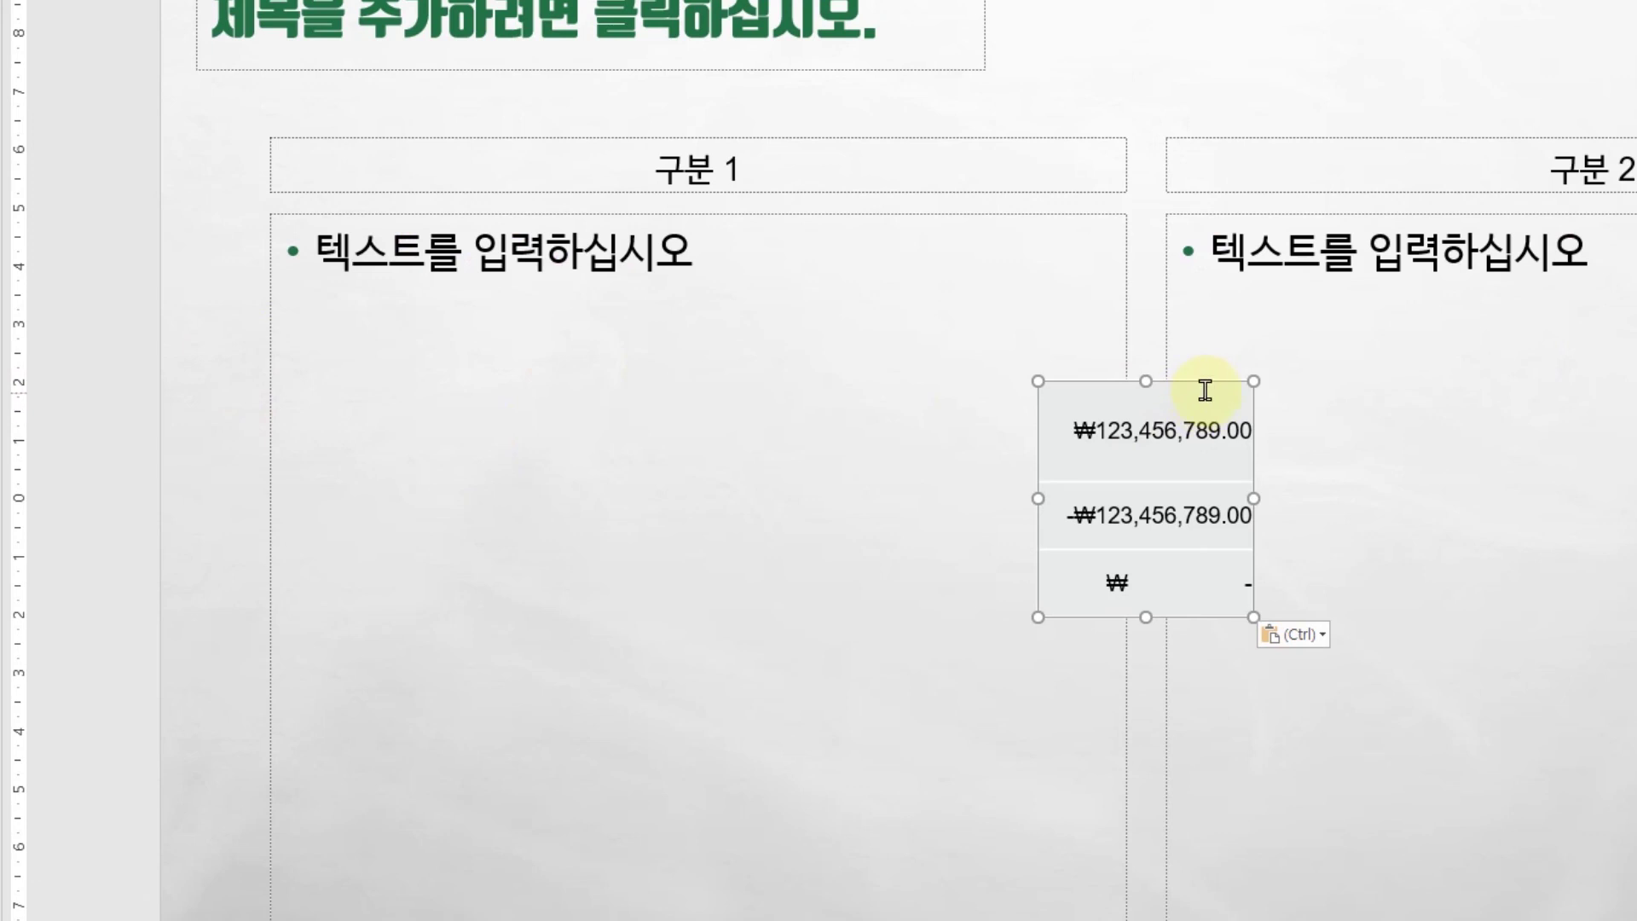
{"action": "left_click_drag", "start_coordinate": [1205, 380], "coordinate": [684, 368]}
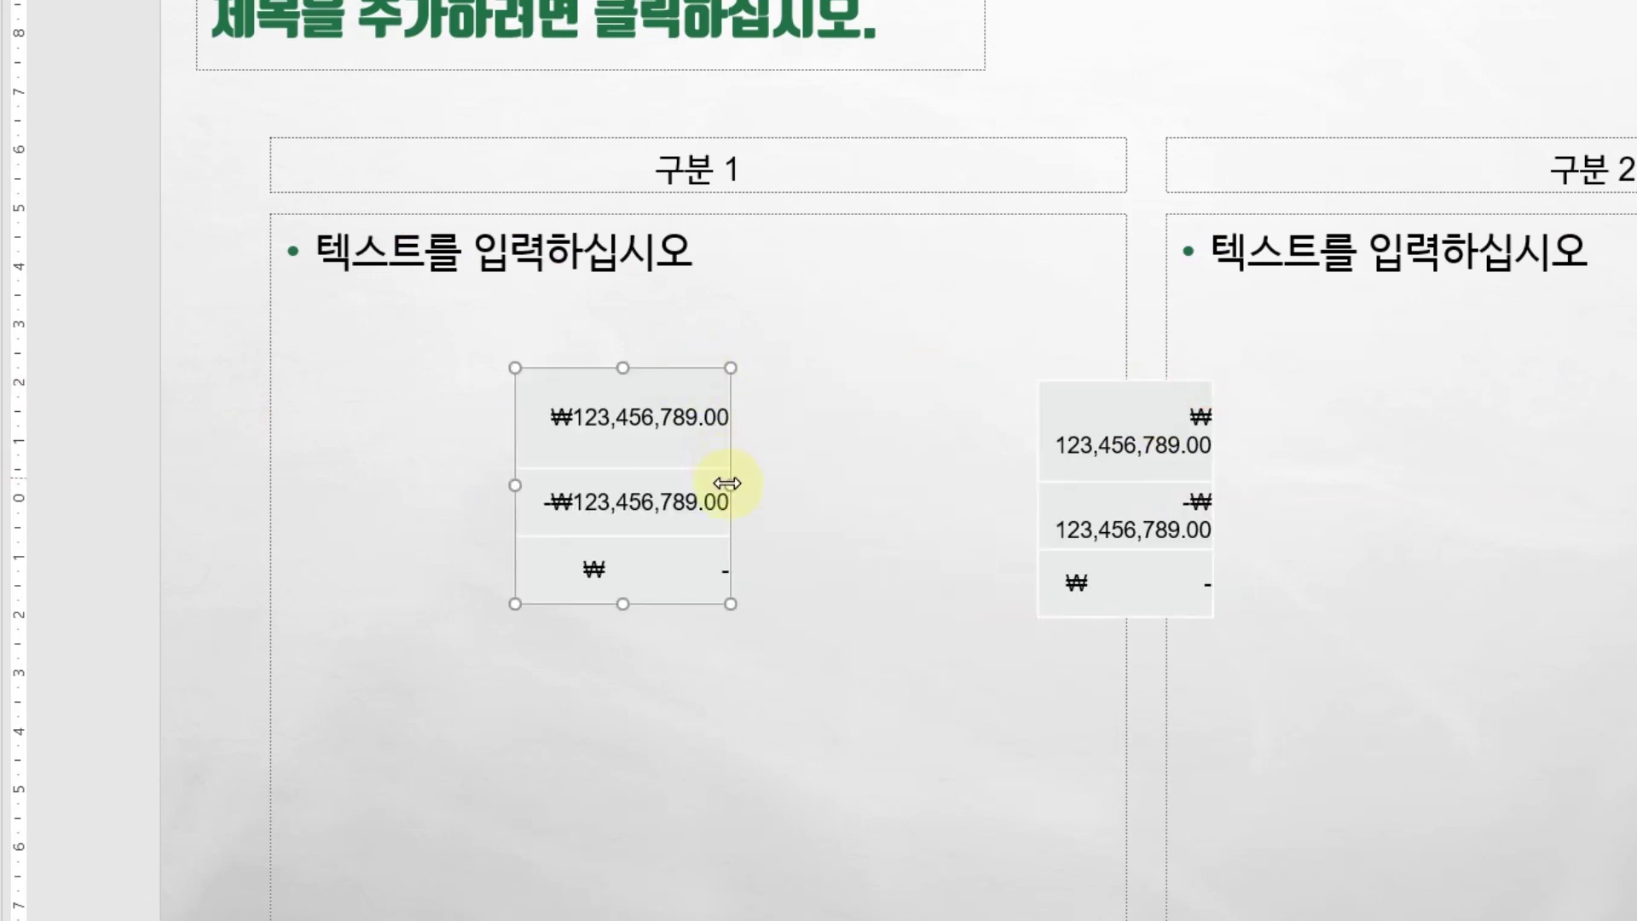
- Narrow the new table until its values wrap, widen it to fit each on one line, check the zero row's spacing, and return to Excel
{"action": "left_click_drag", "start_coordinate": [731, 485], "coordinate": [615, 486]}
{"action": "left_click", "coordinate": [543, 414]}
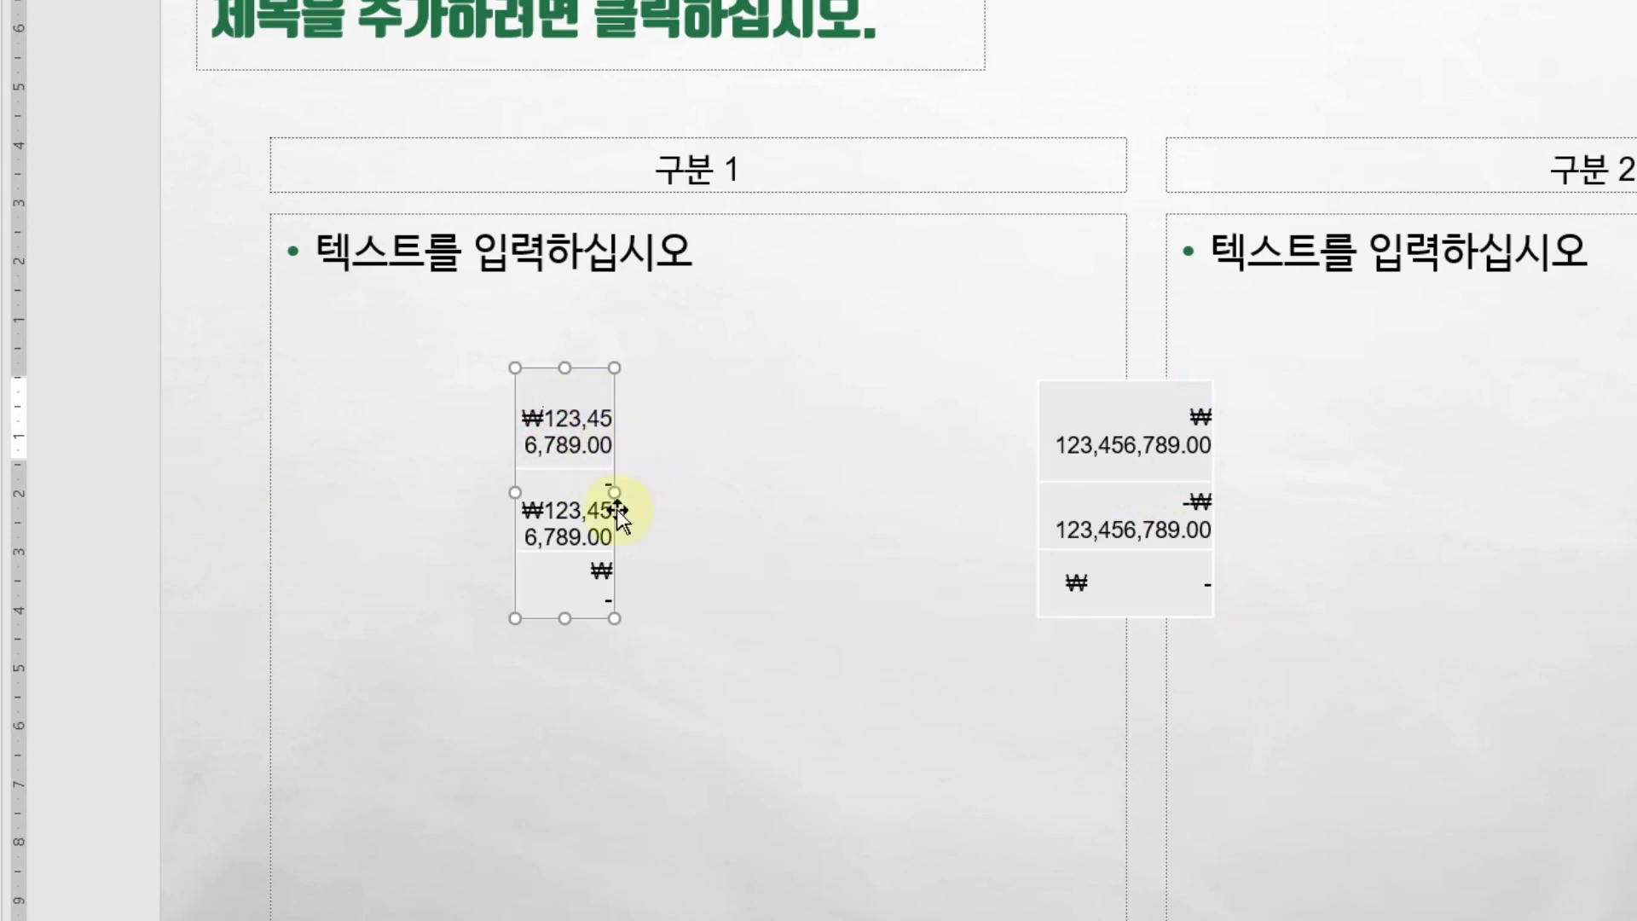
{"action": "left_click", "coordinate": [586, 571]}
{"action": "left_click_drag", "start_coordinate": [609, 498], "coordinate": [716, 492]}
{"action": "left_click", "coordinate": [678, 566]}
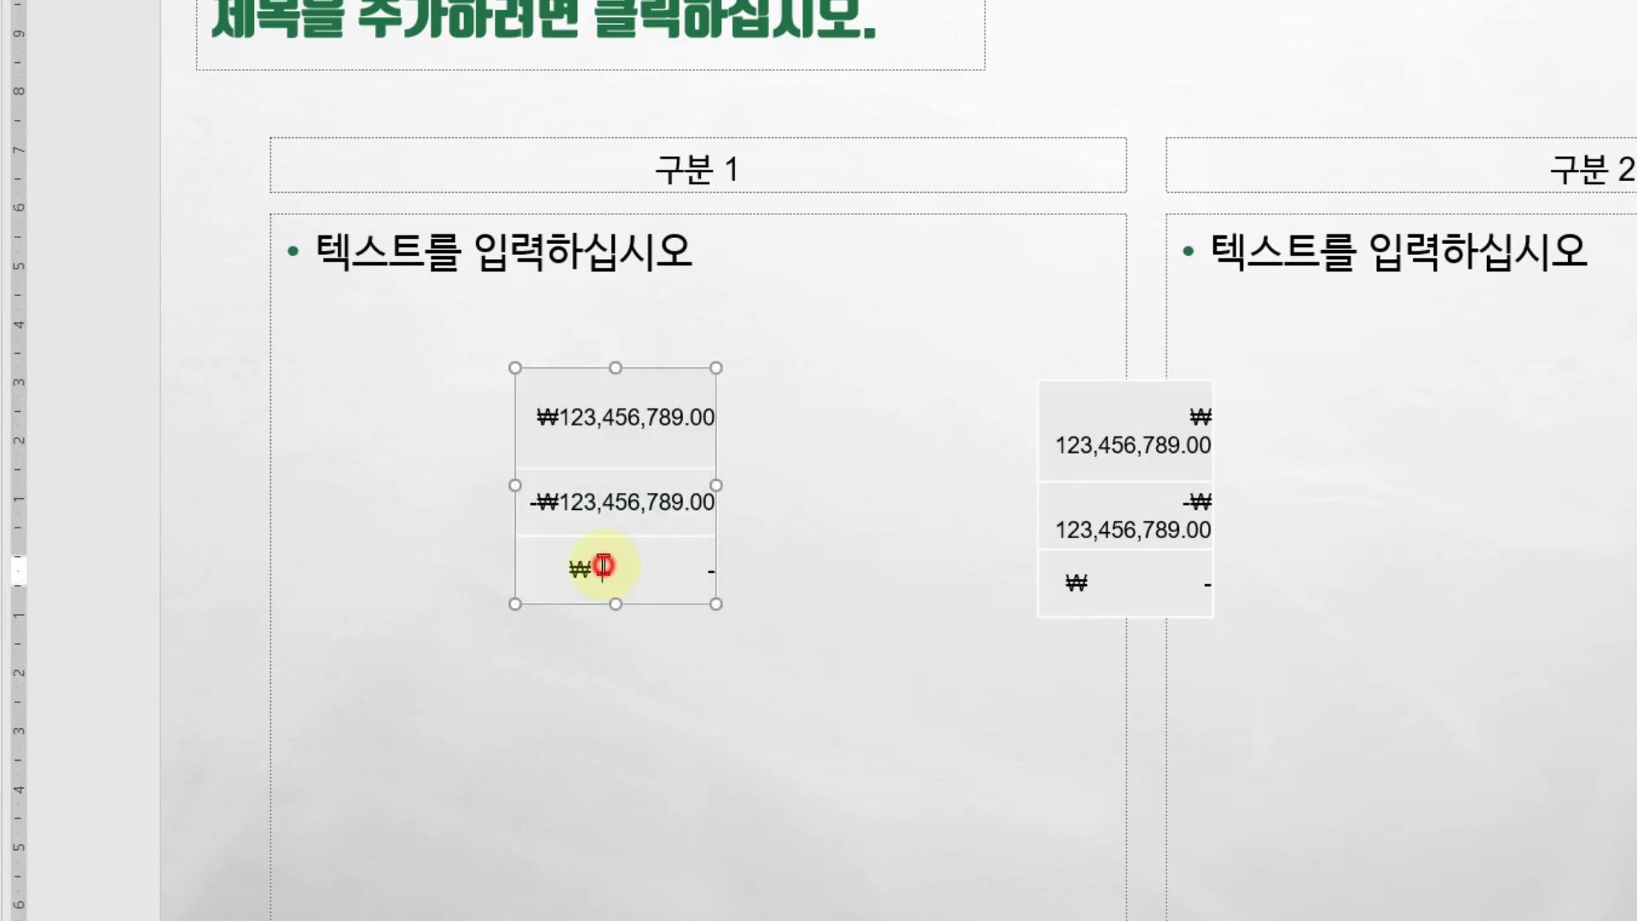
{"action": "left_click_drag", "start_coordinate": [596, 567], "coordinate": [700, 569]}
{"action": "key", "text": "alt+Tab"}
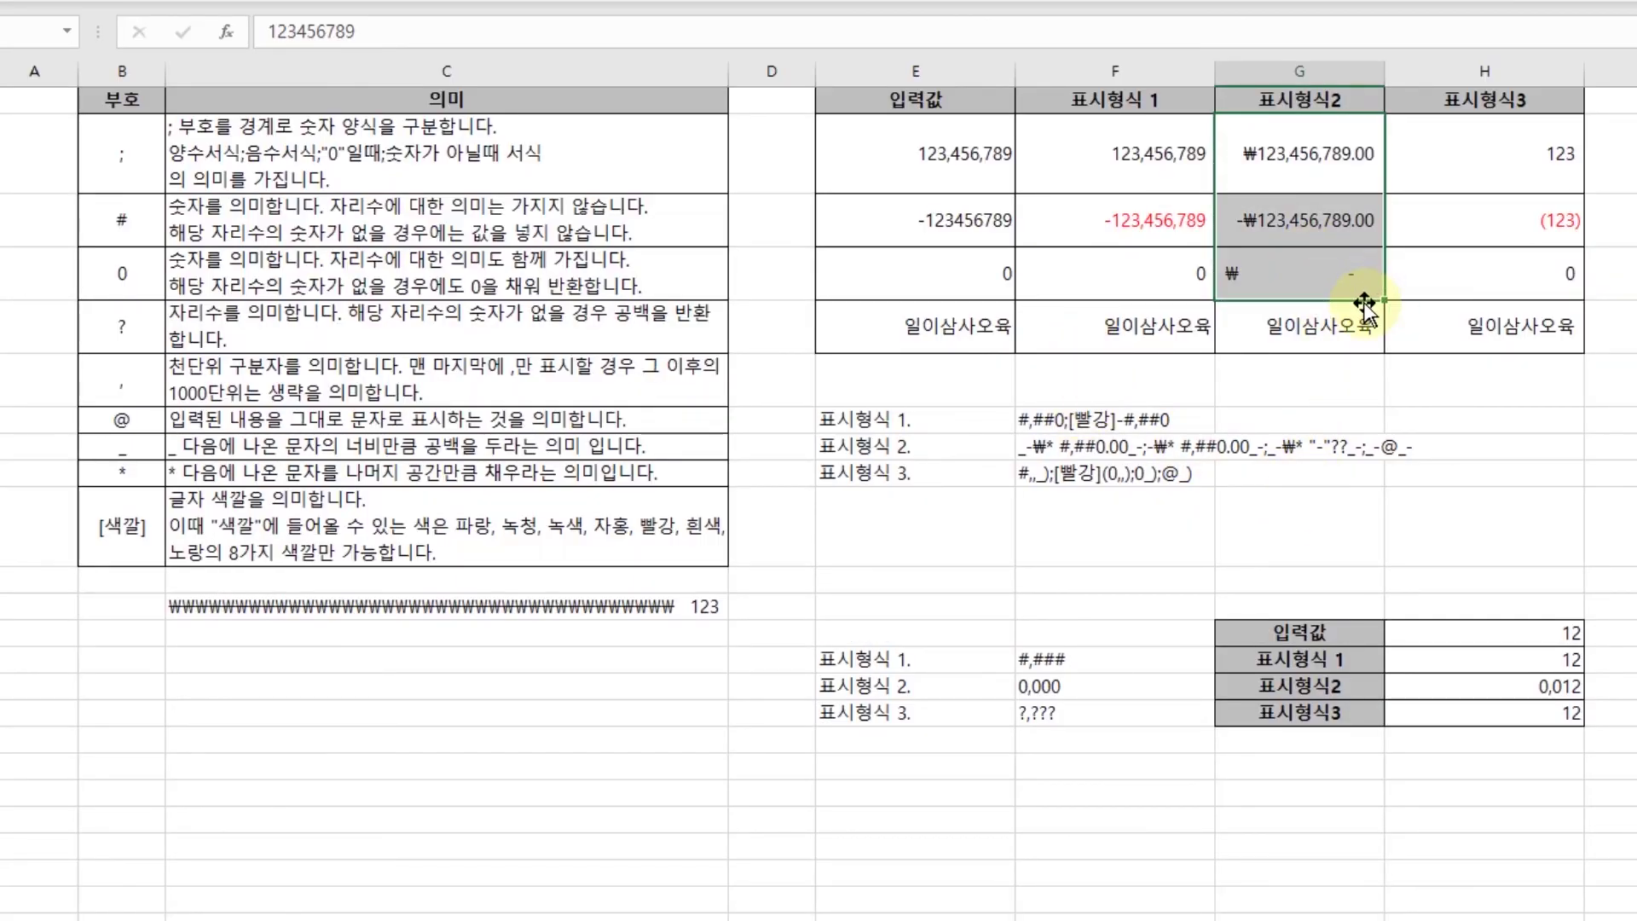
{"action": "left_click", "coordinate": [1334, 371]}
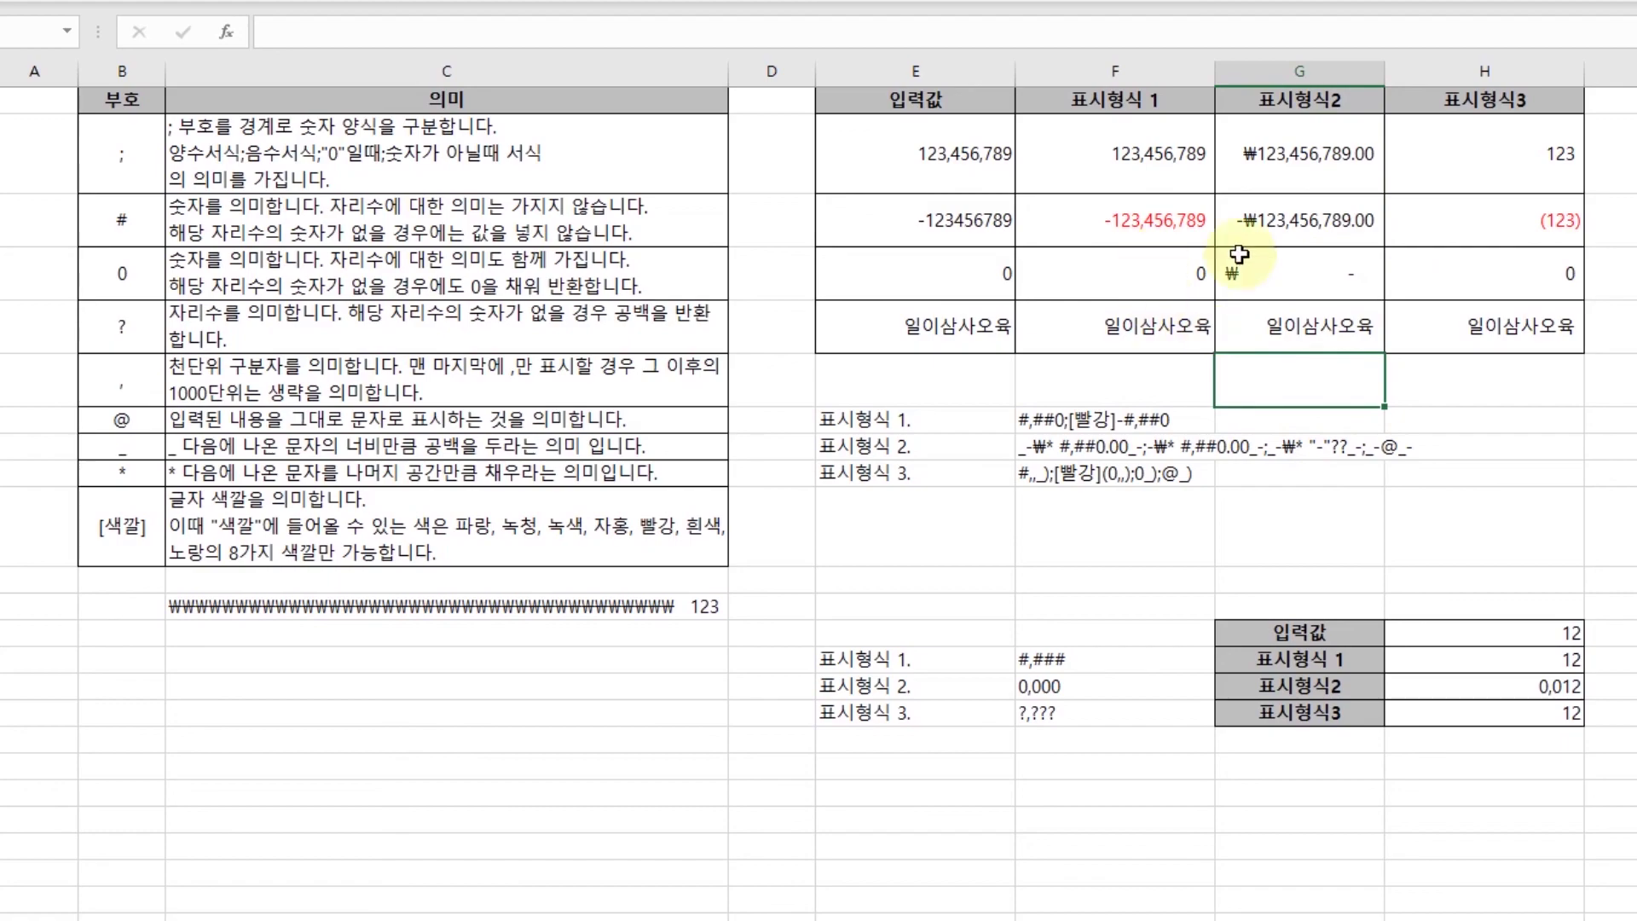